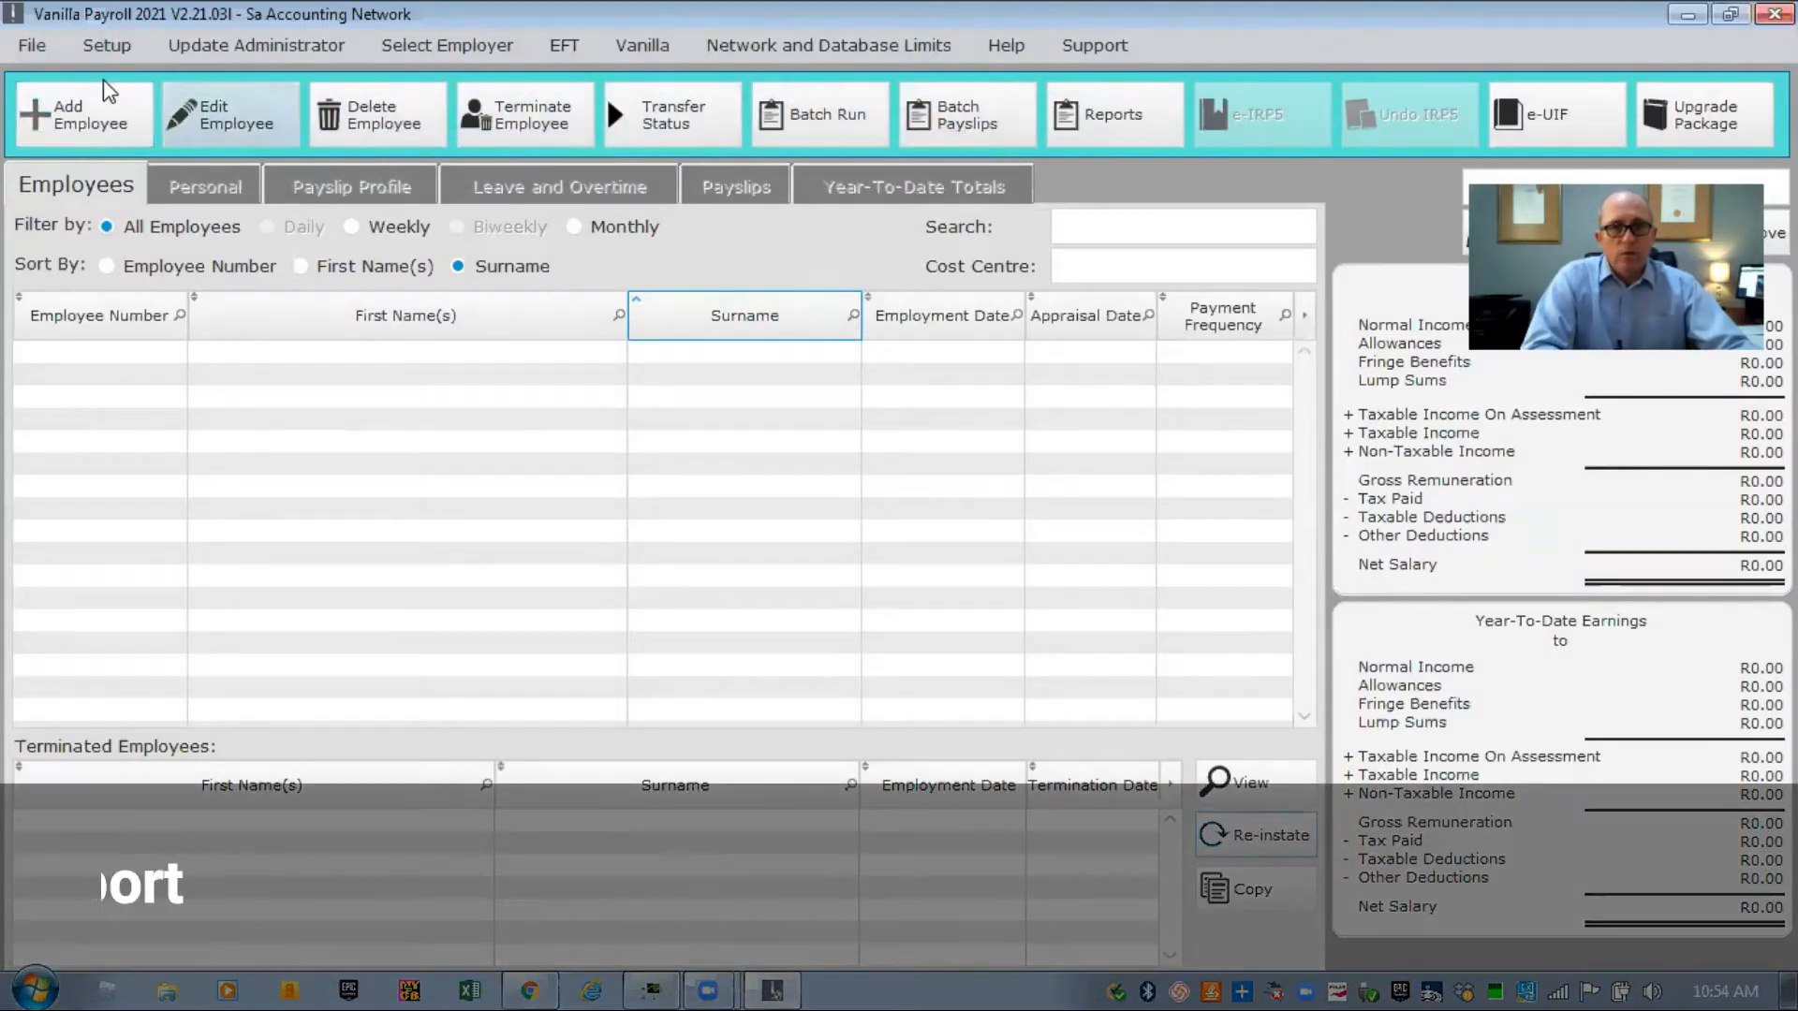
Add a new employee with nature B (individual without ID or passport number) and Monthly pay frequency.
left_click(61, 106)
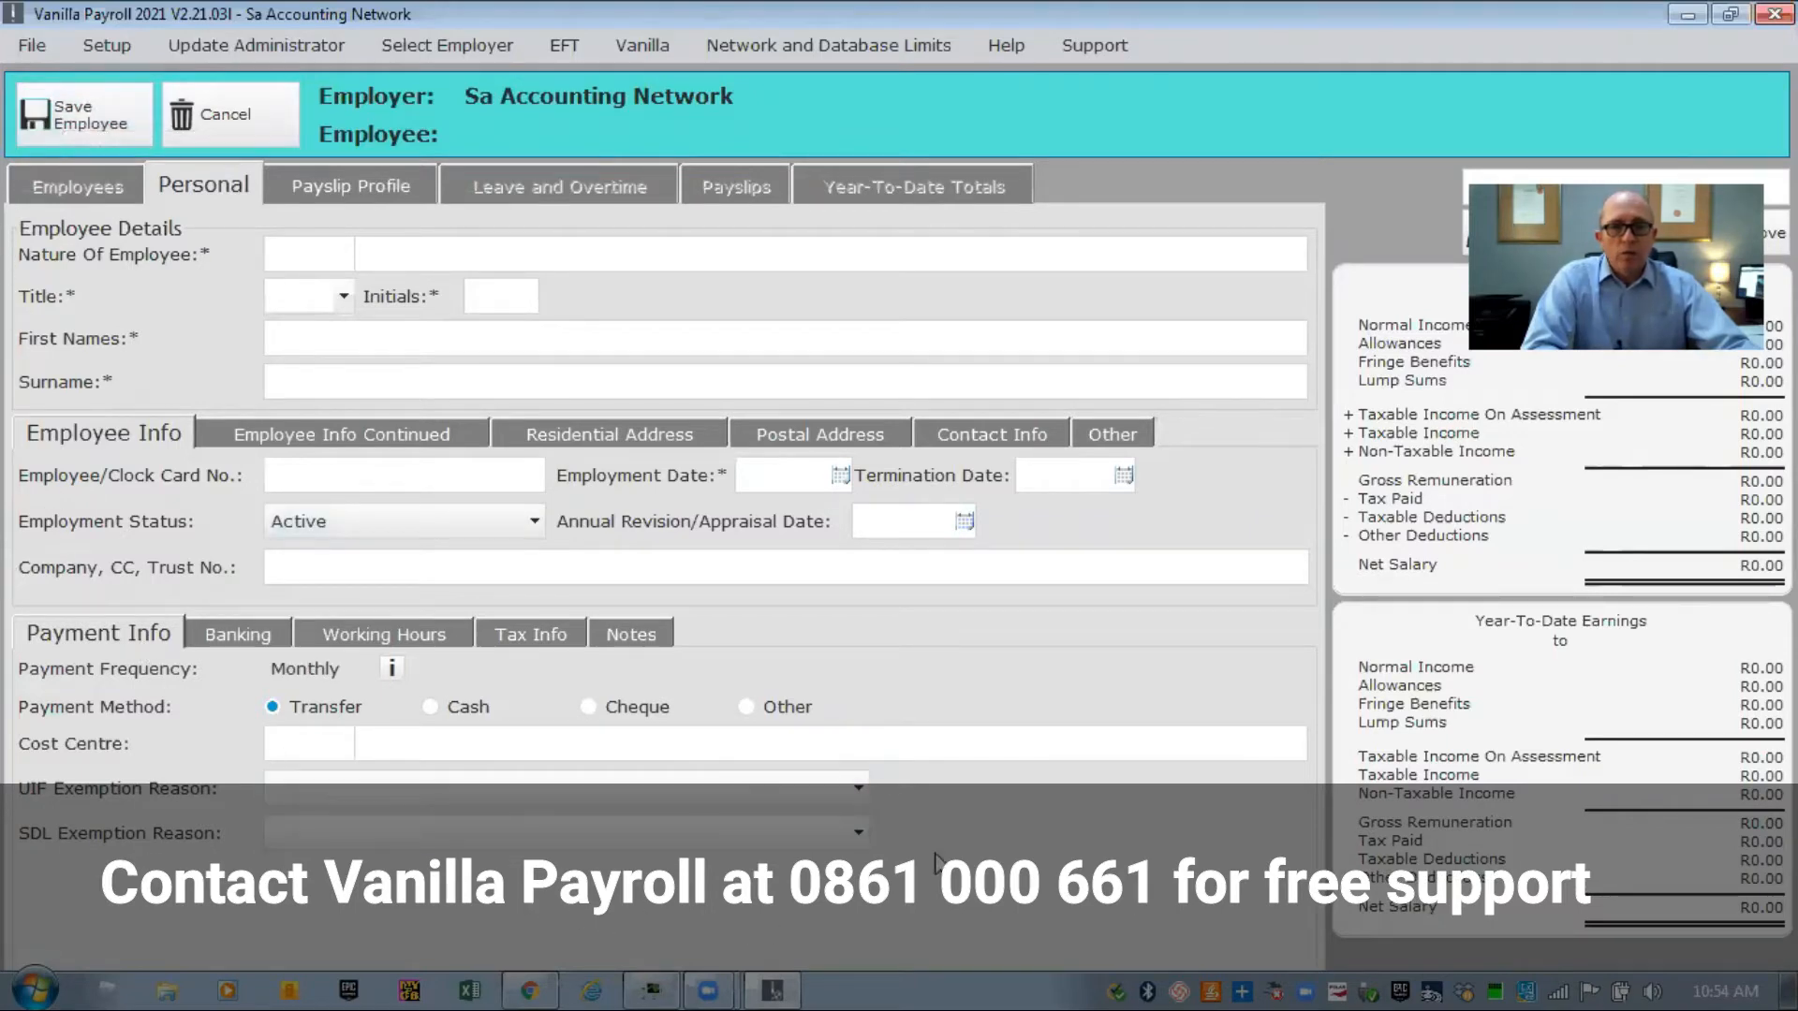
left_click(298, 253)
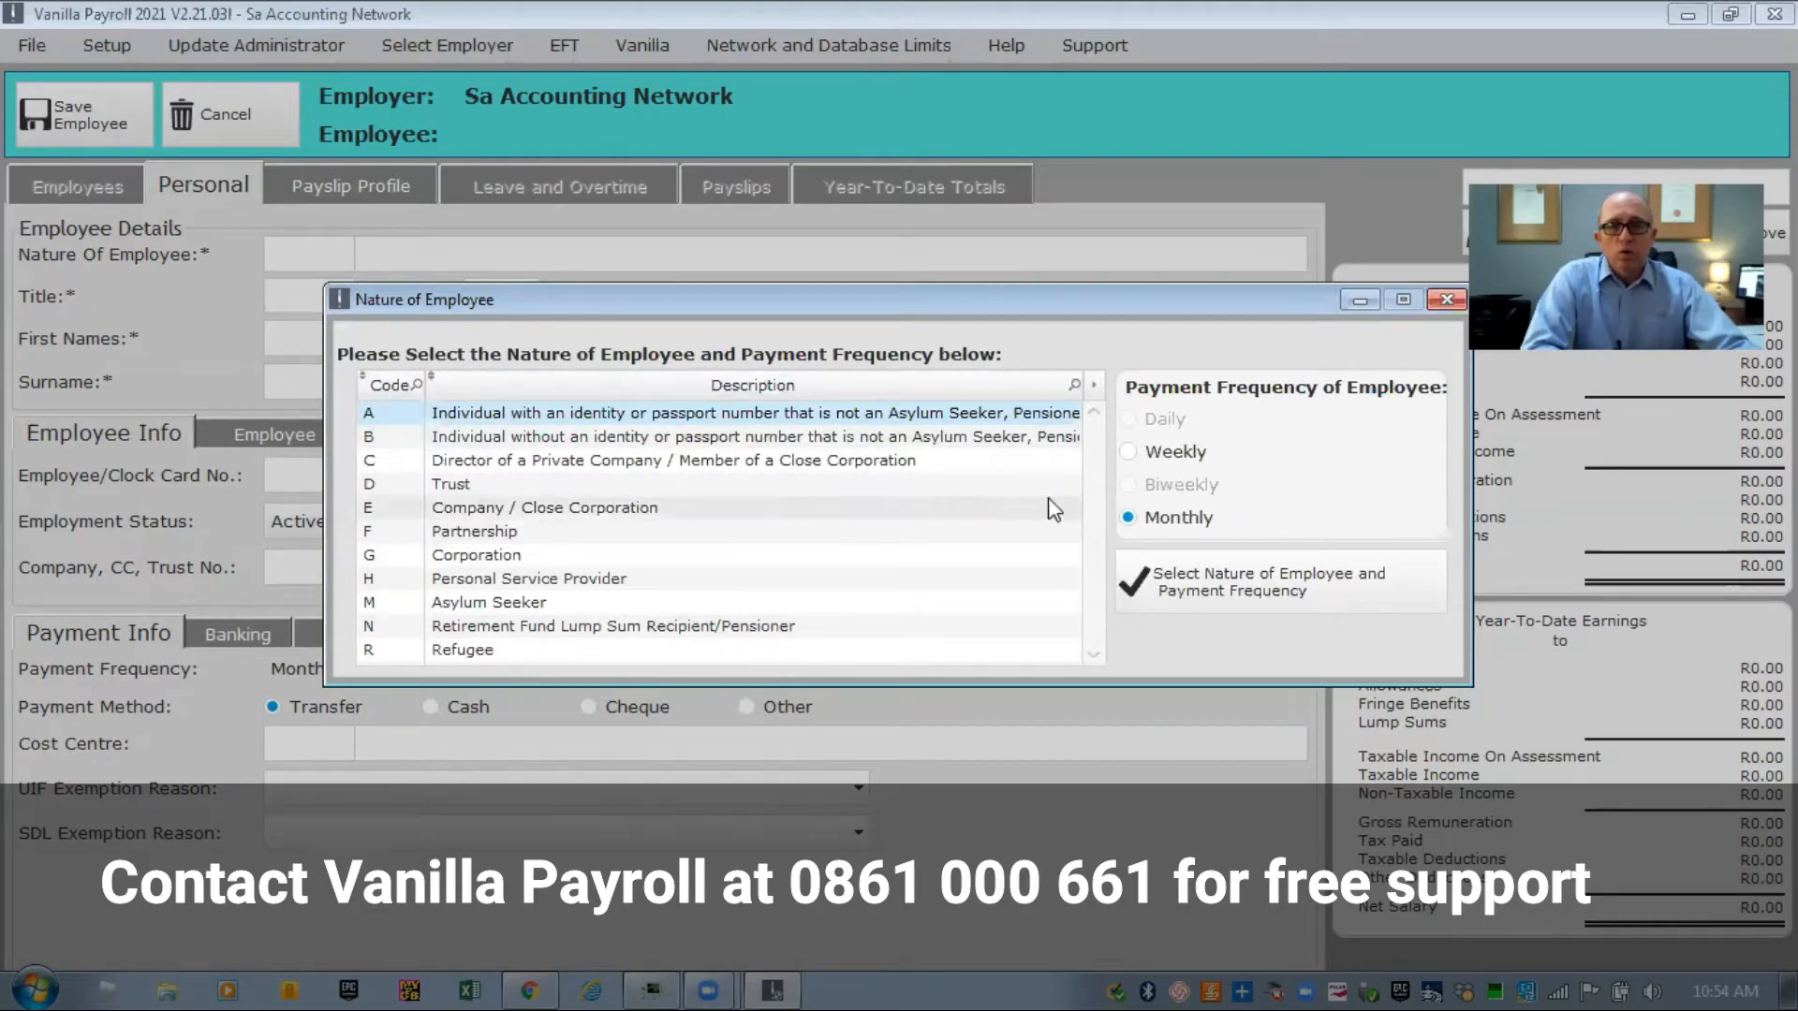
left_click(1194, 588)
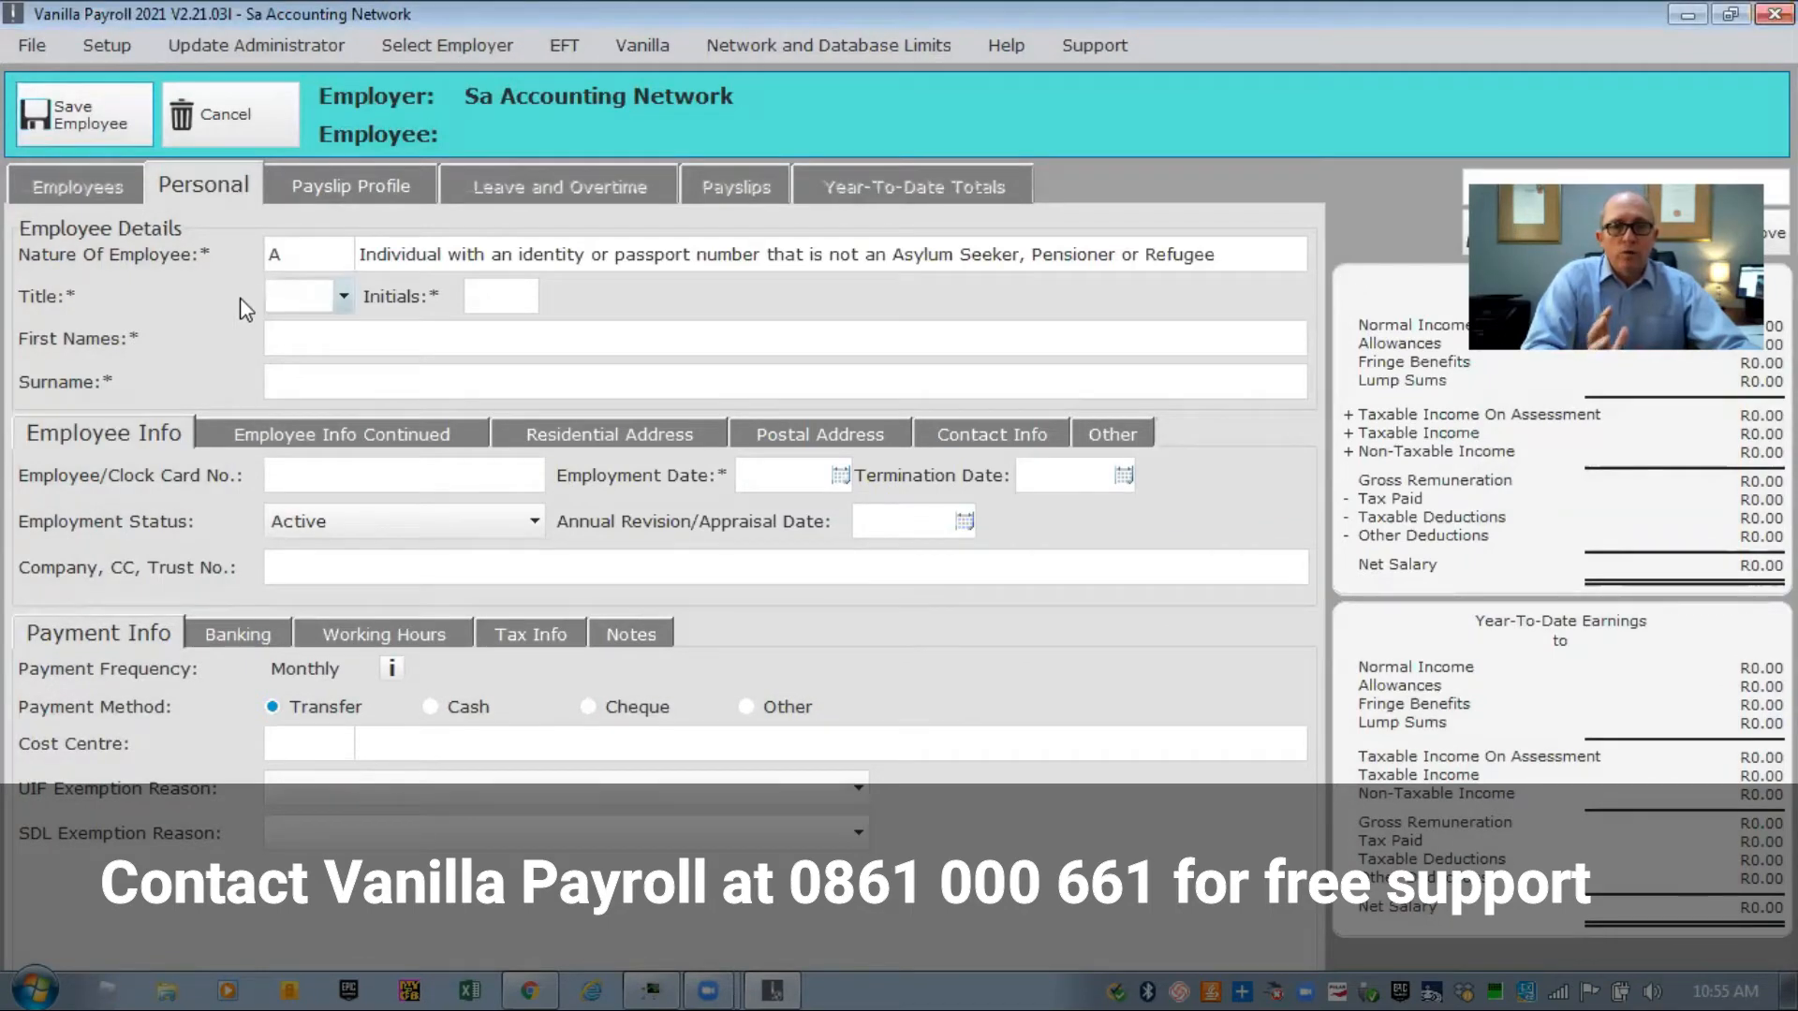
left_click(329, 247)
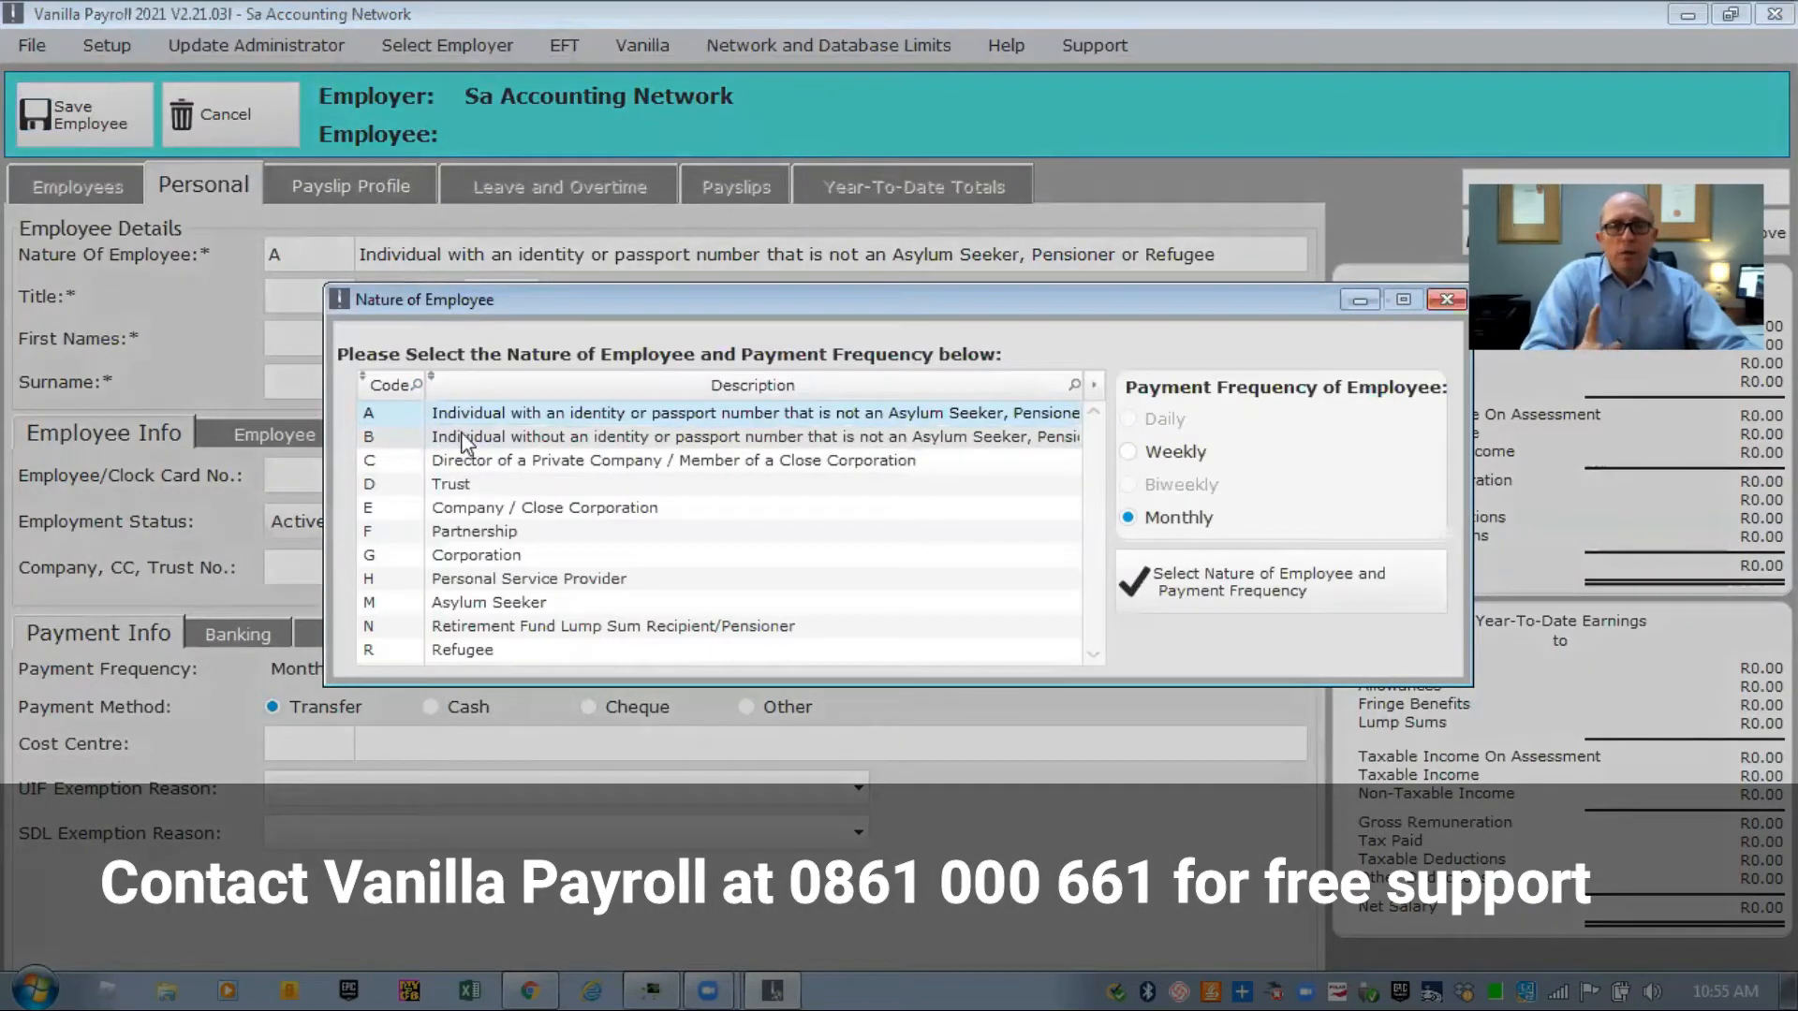
left_click(469, 442)
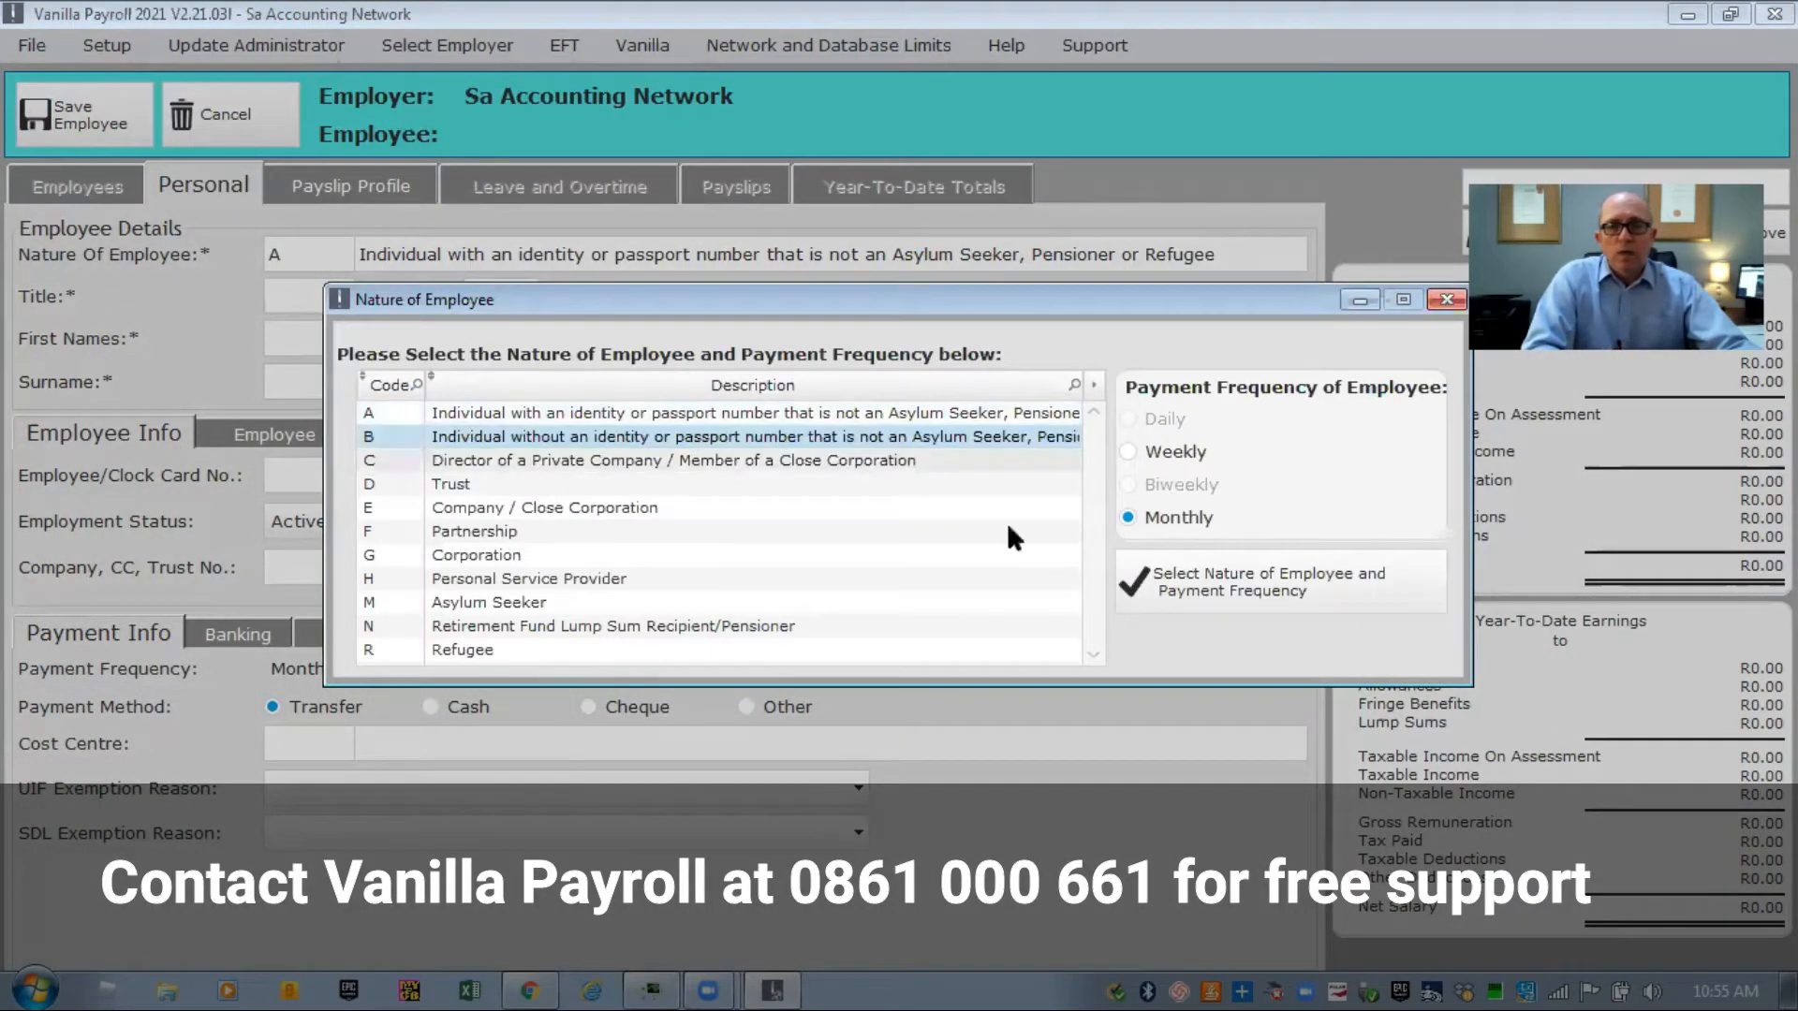
left_click(1189, 575)
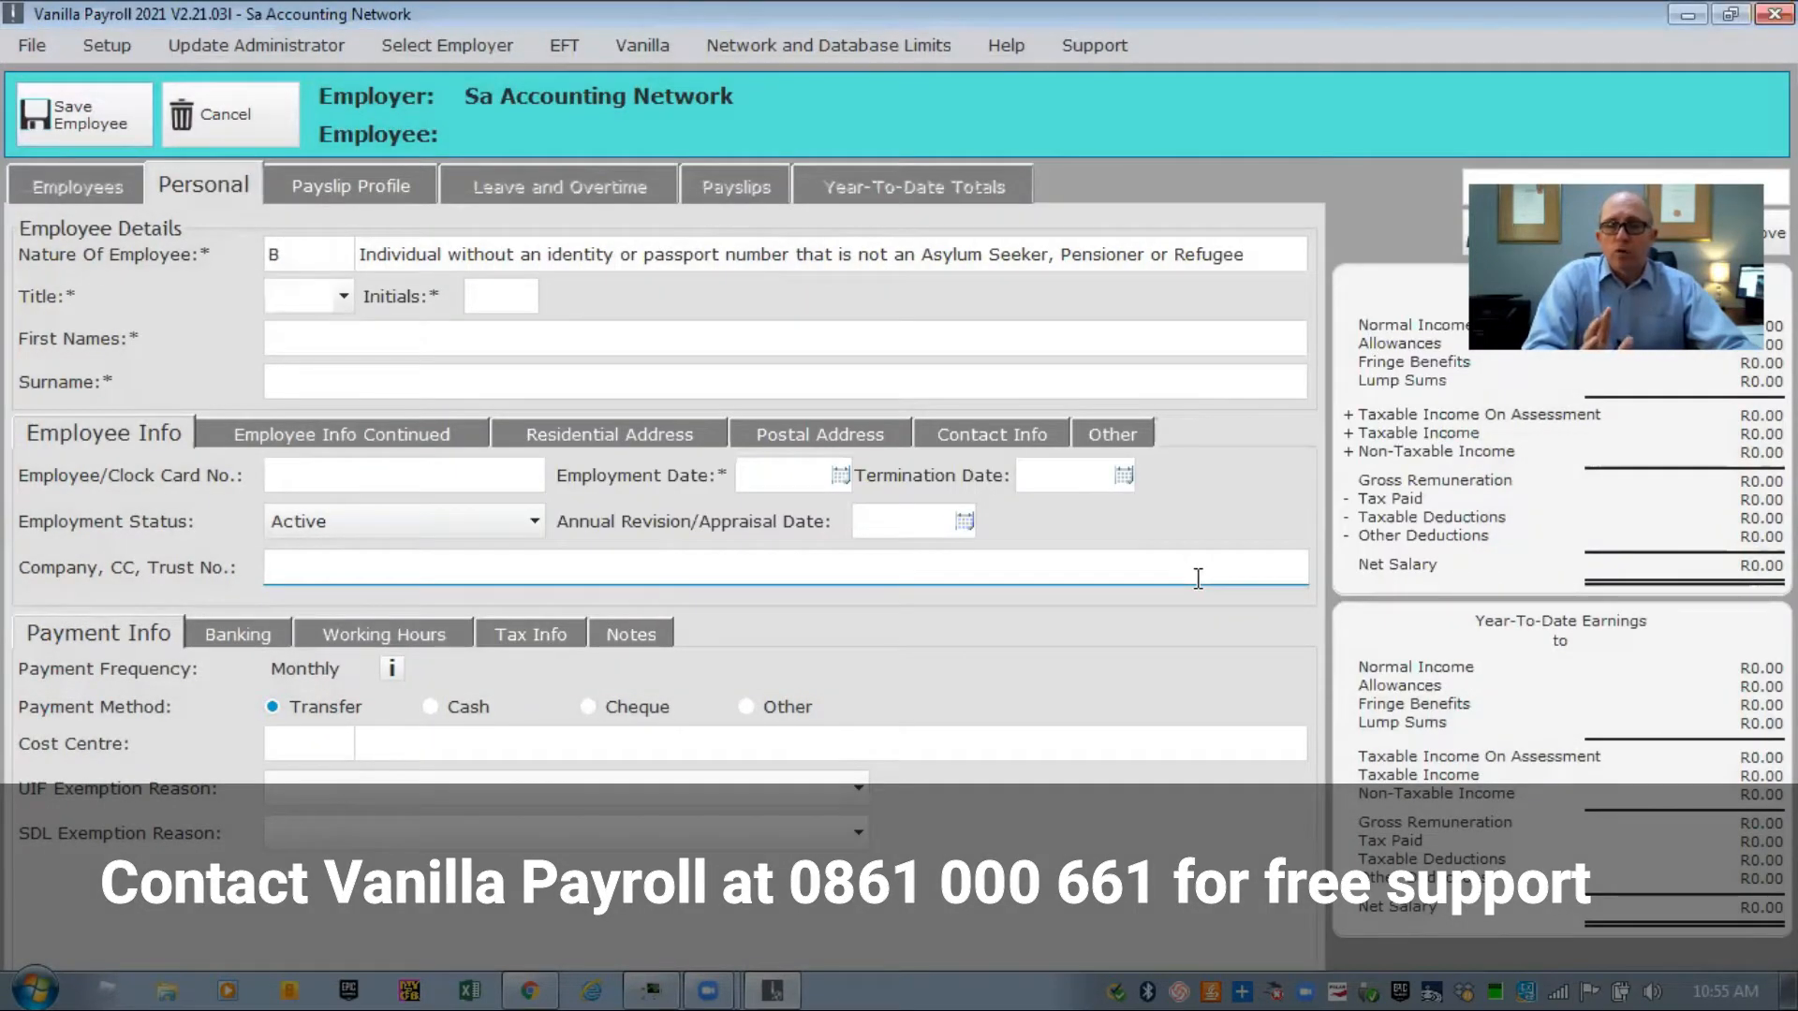
Set the title to Mr and enter the employee's initials, first names and surname.
left_click(346, 298)
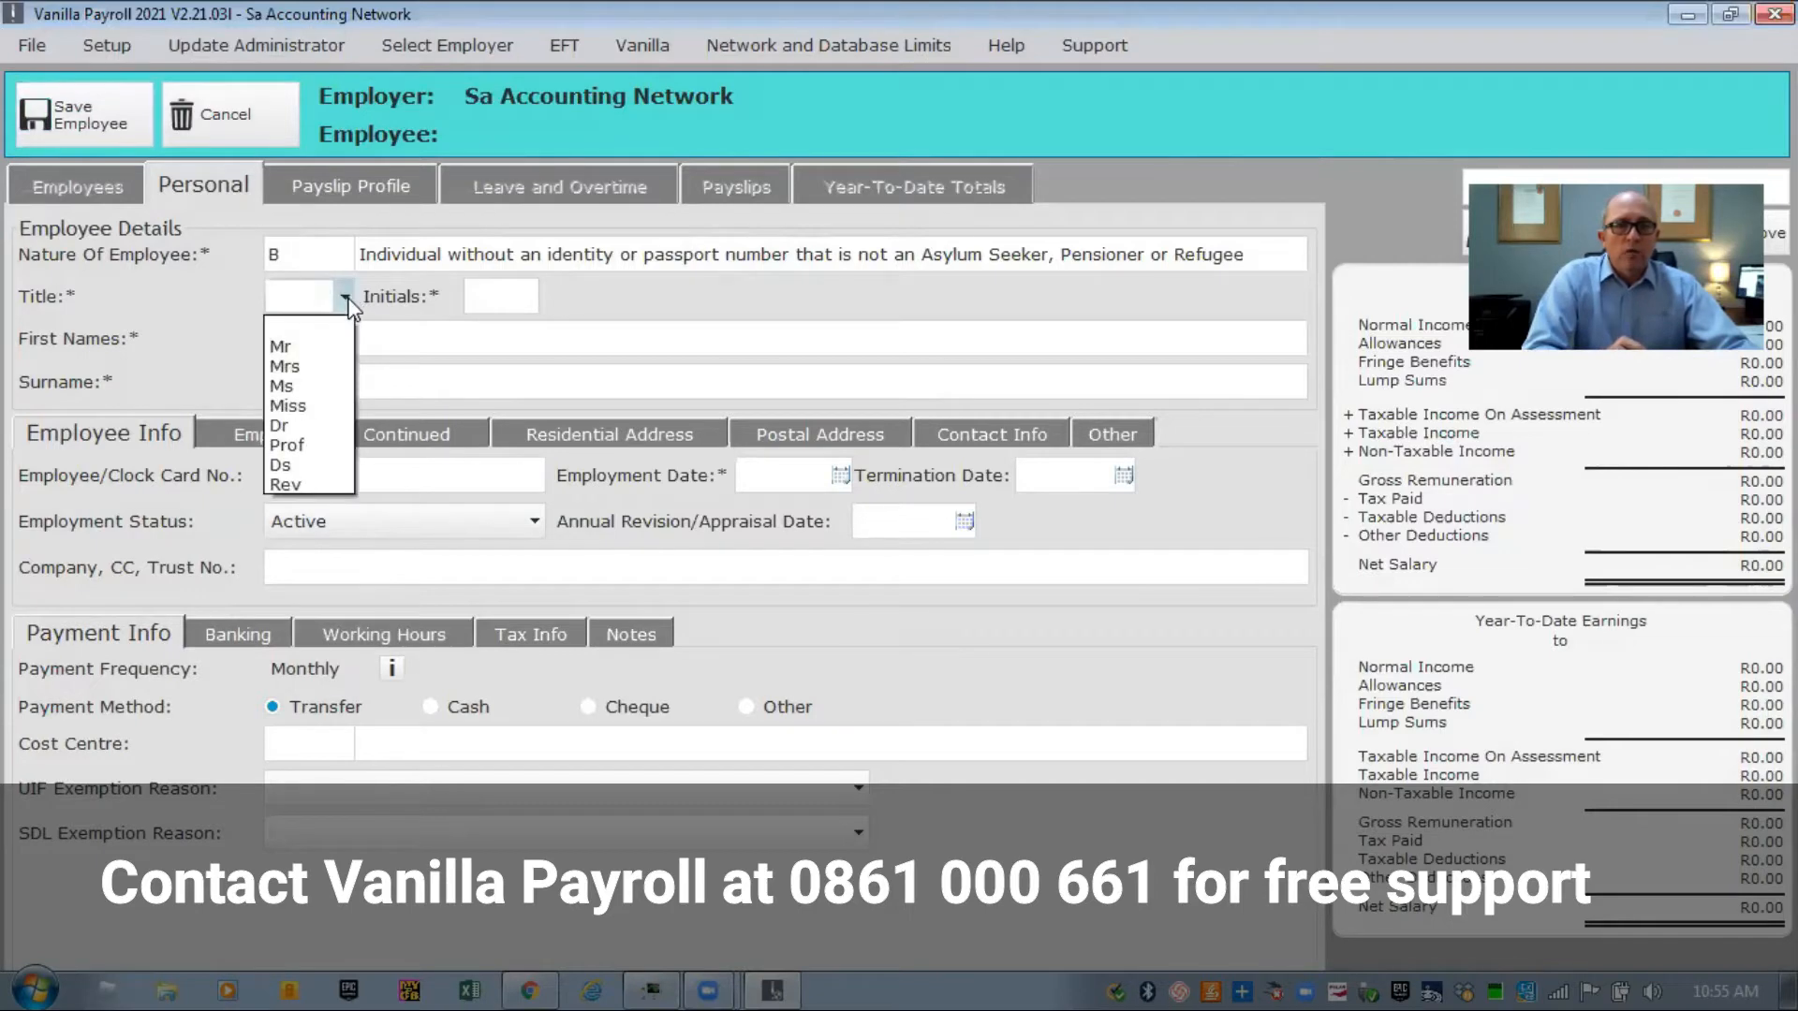
left_click(298, 348)
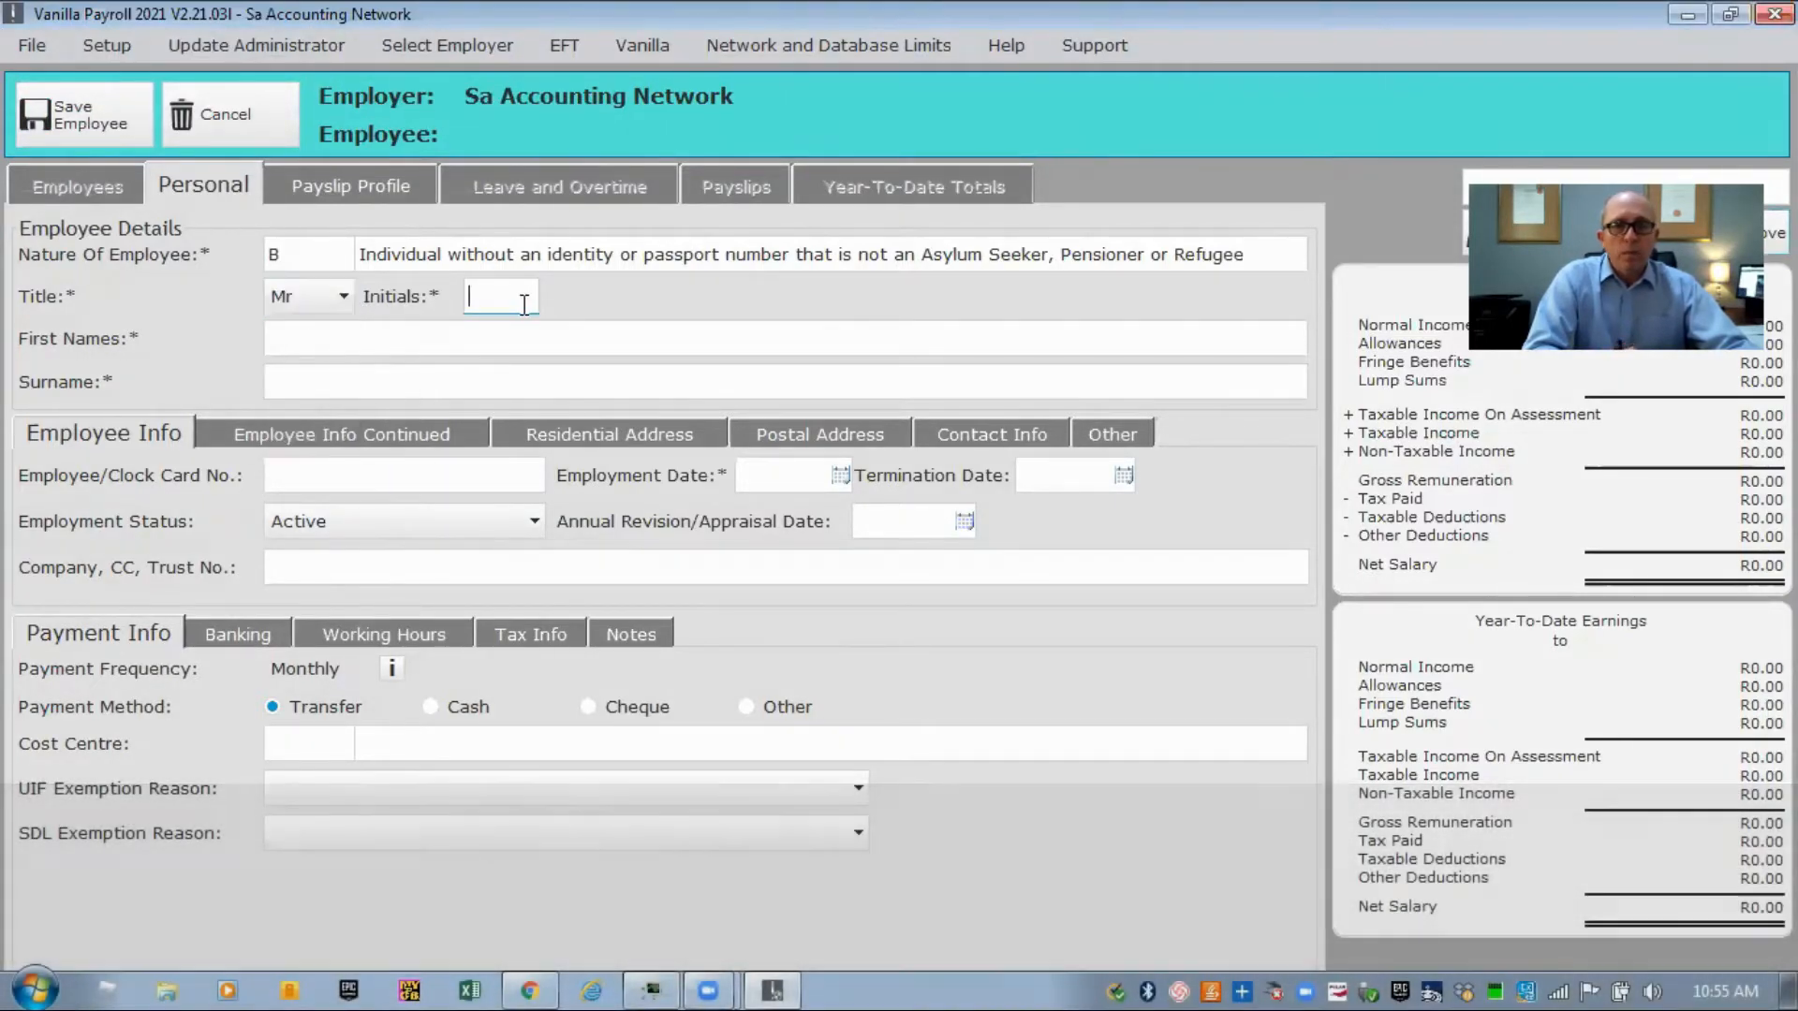
left_click(524, 302)
key("Tab")
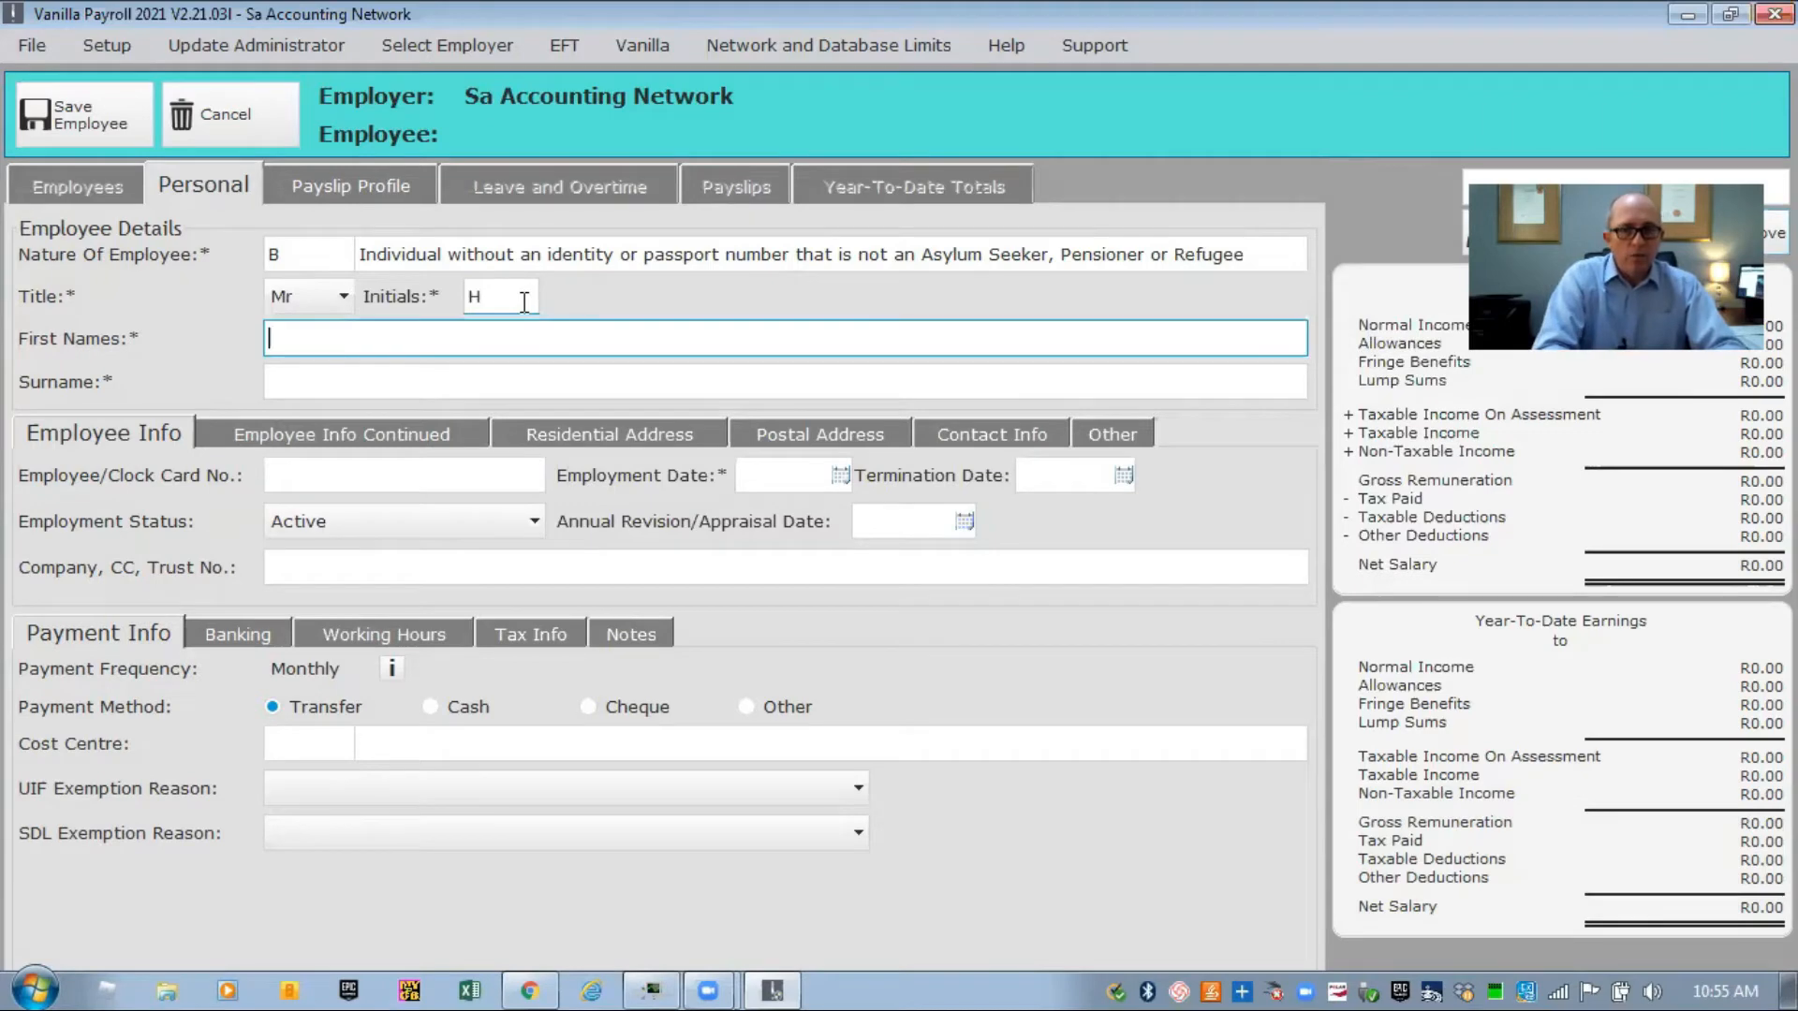
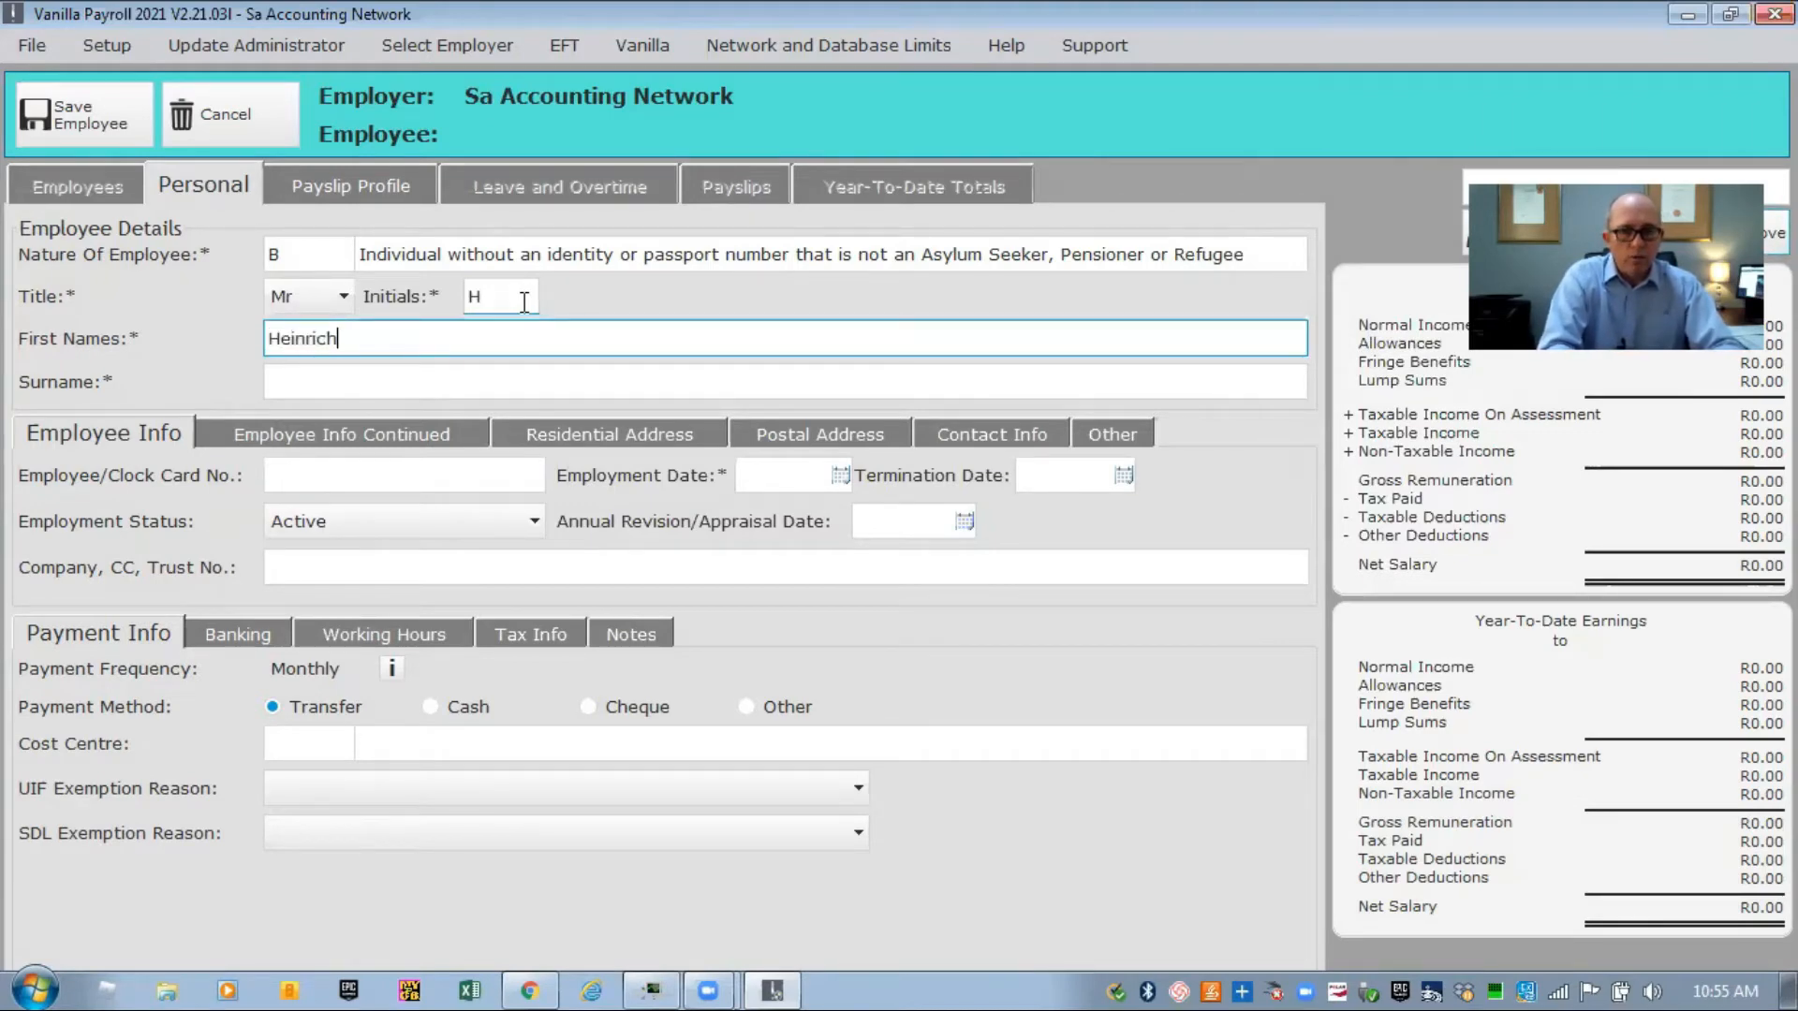
key("Tab")
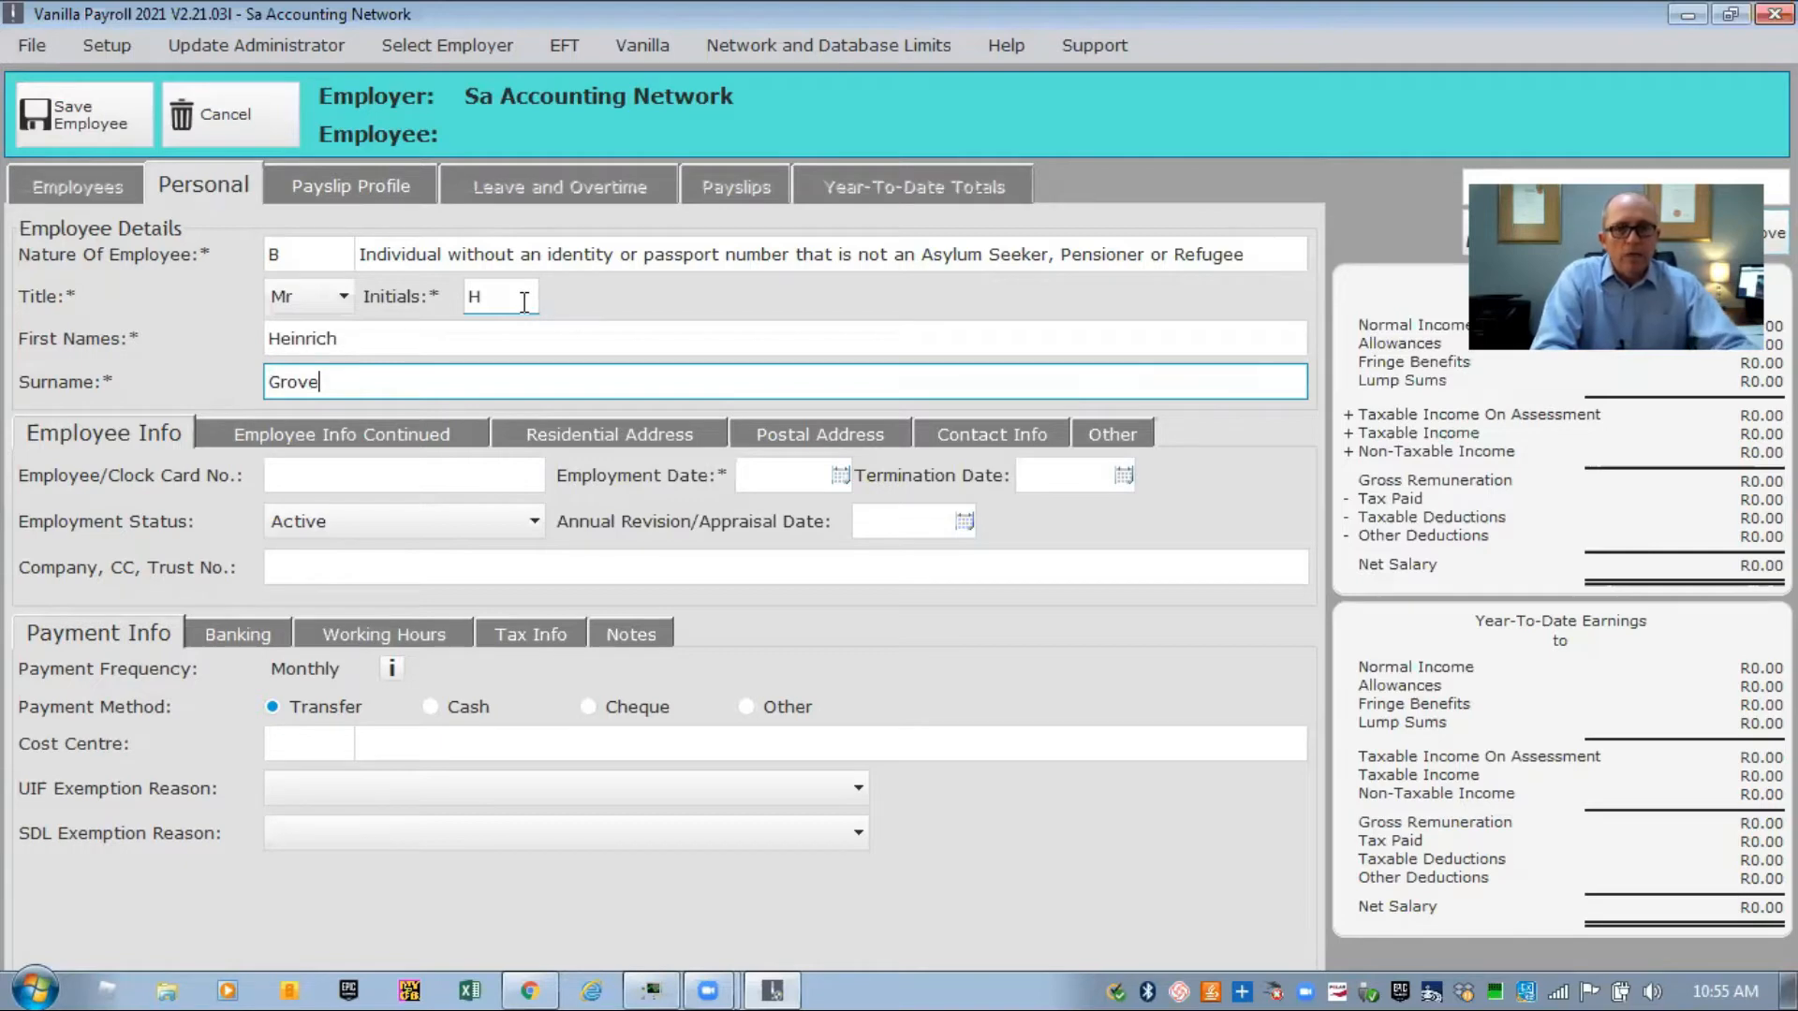
key("Tab")
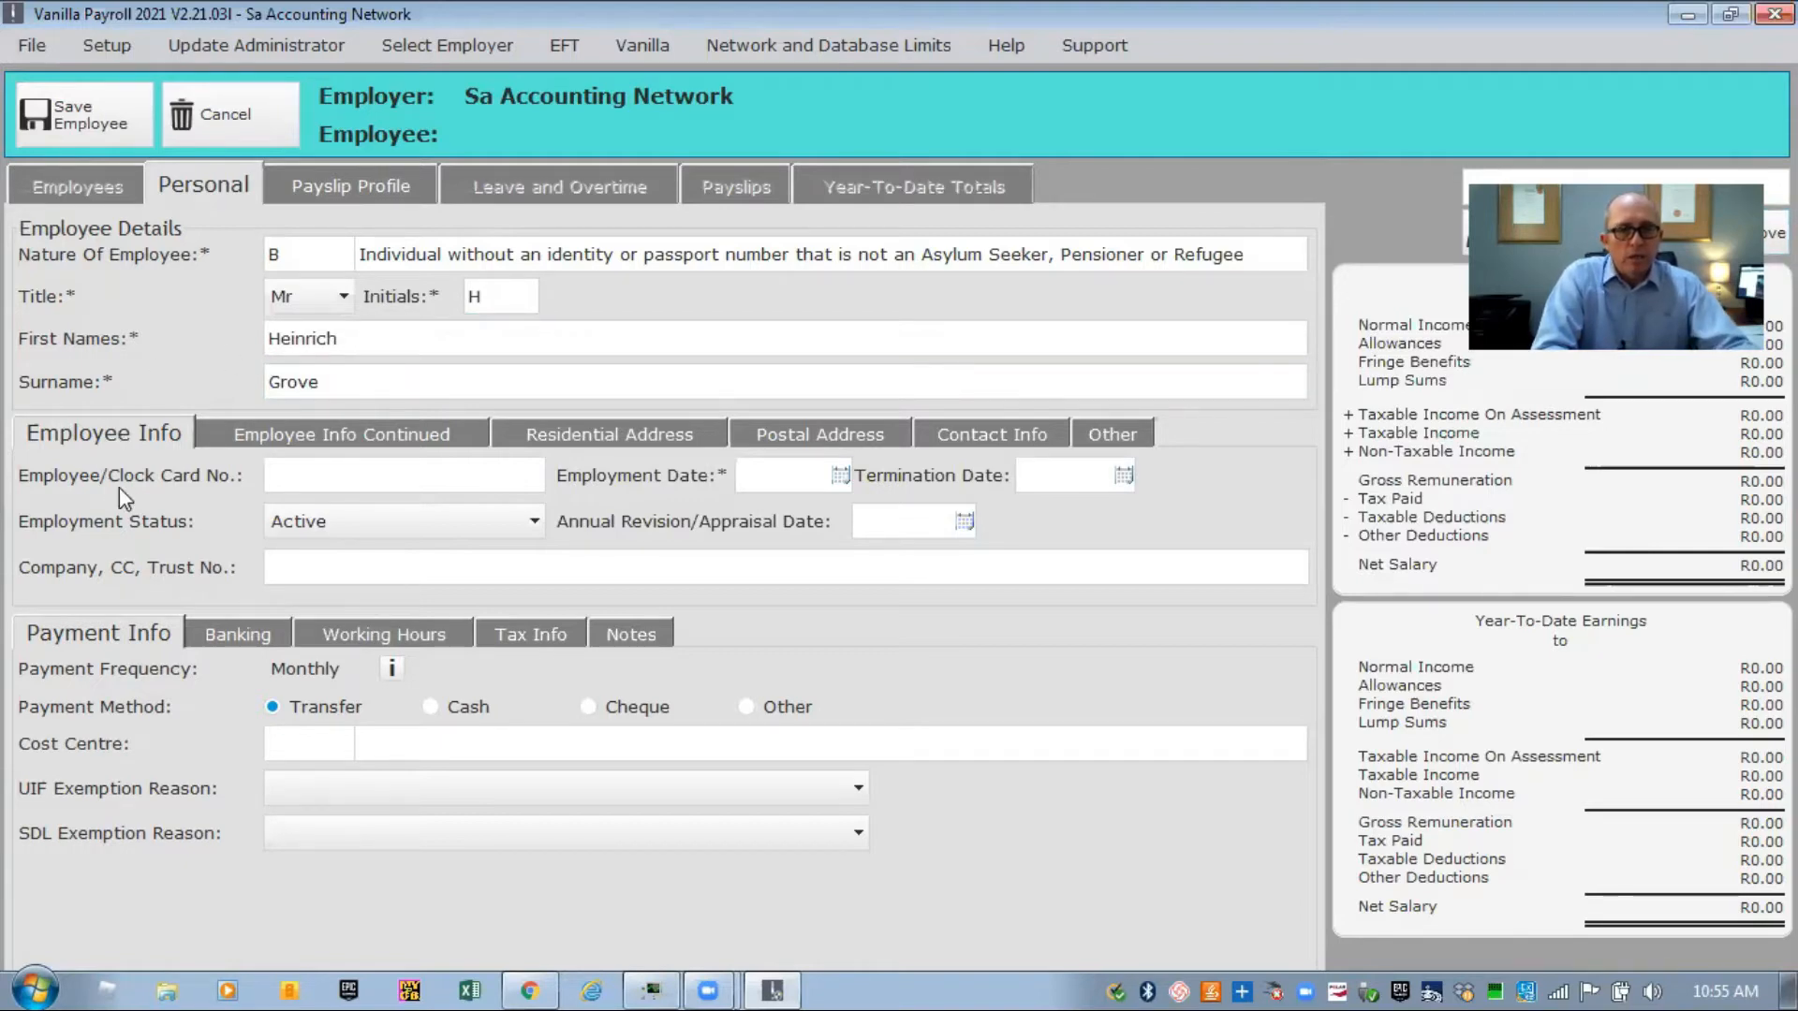
Enter clock card 001, employment date 01/03/2011 and appraisal date 01/03/2021.
left_click(284, 471)
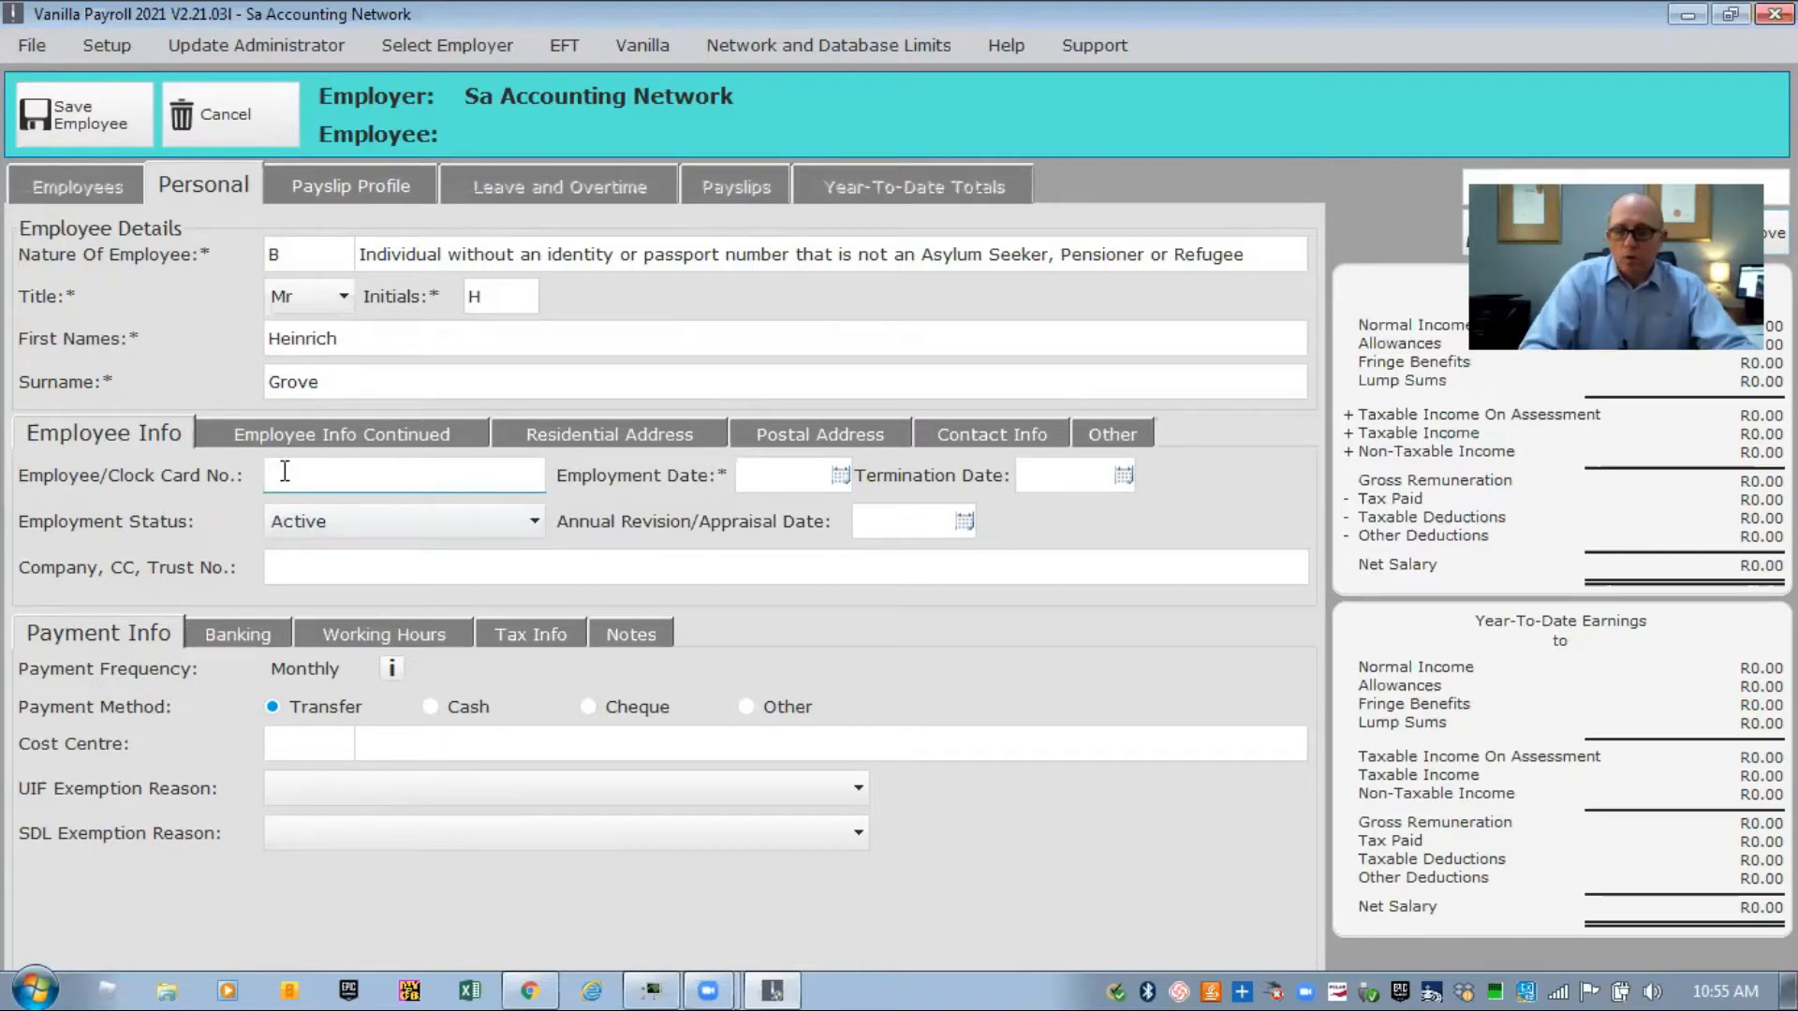
type("001")
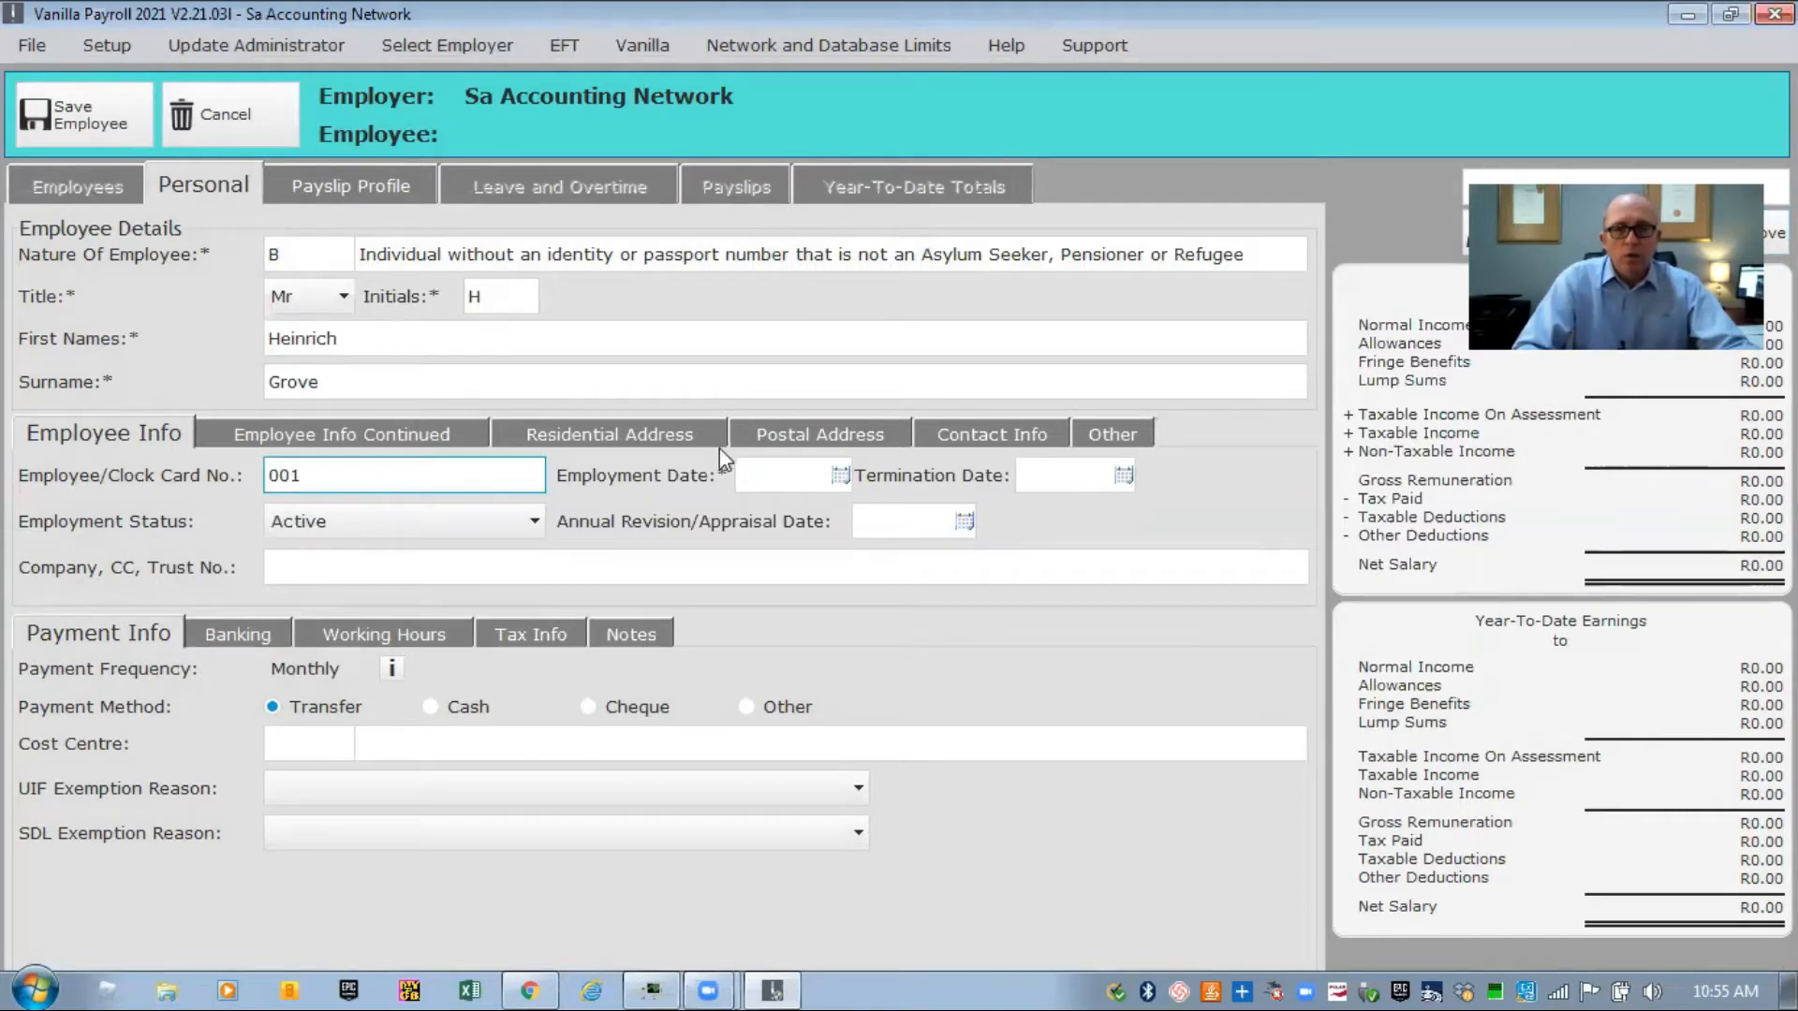
left_click(783, 480)
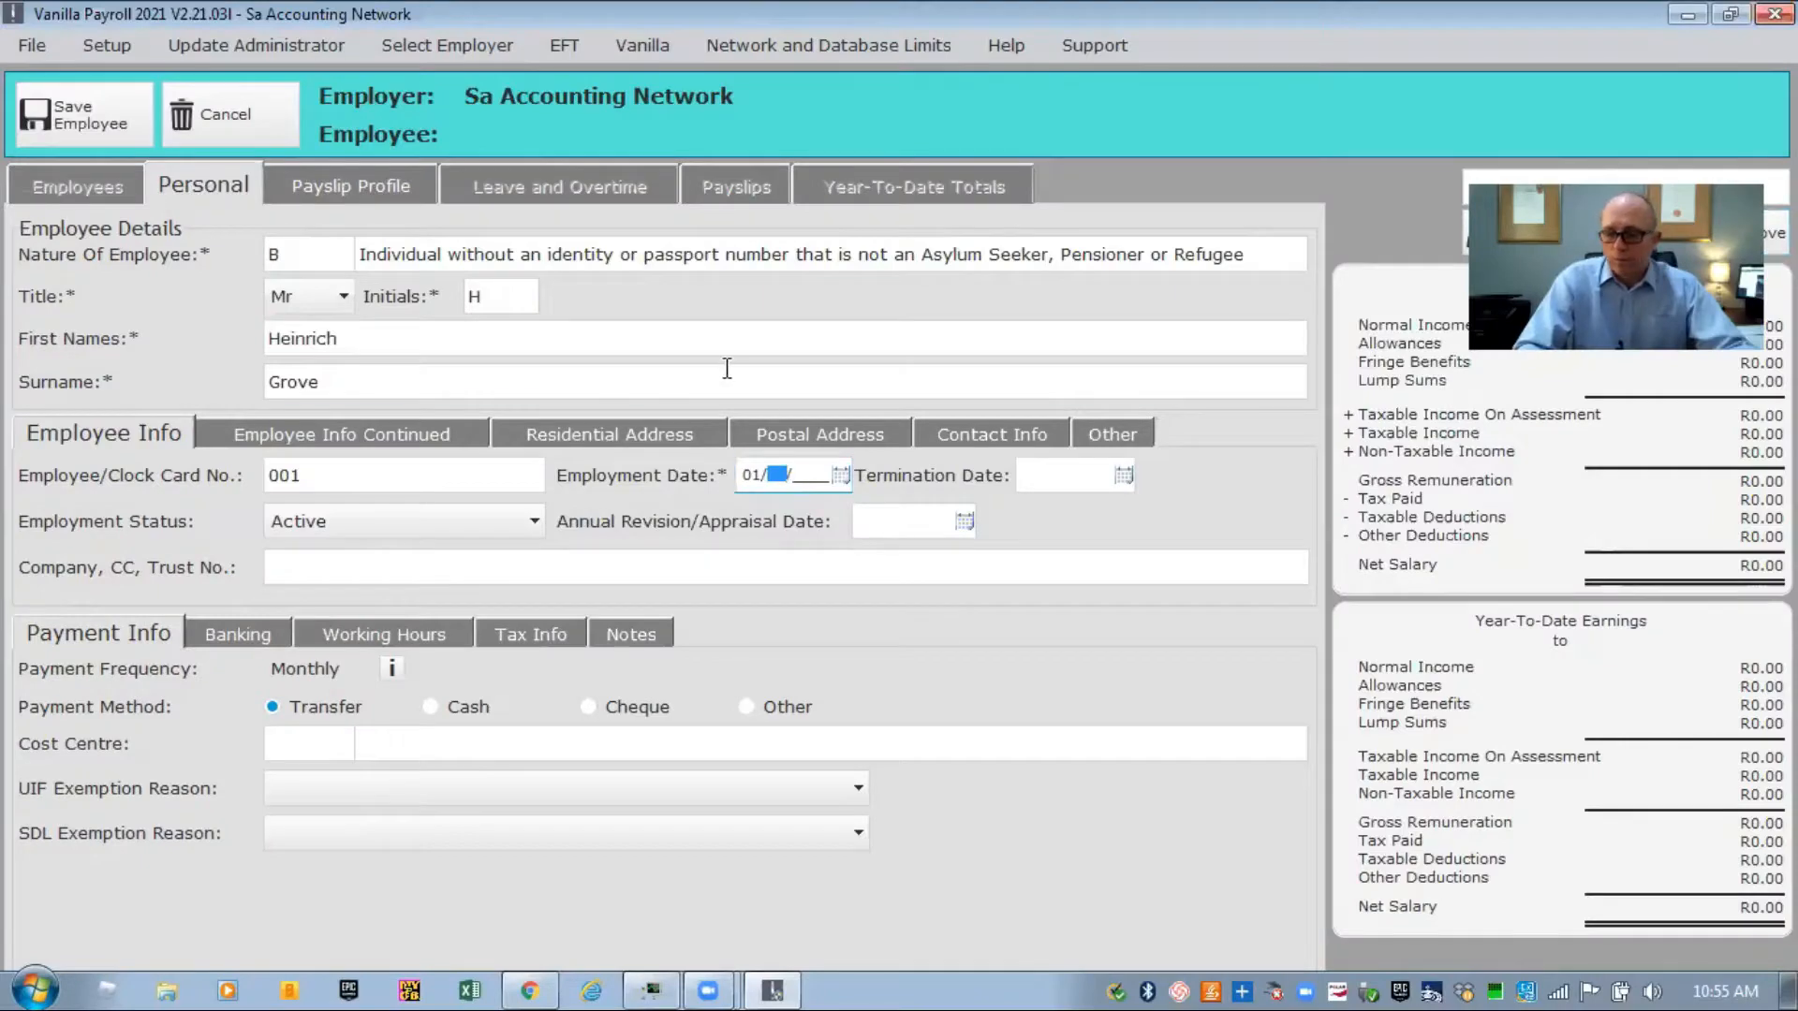
type("03/2011")
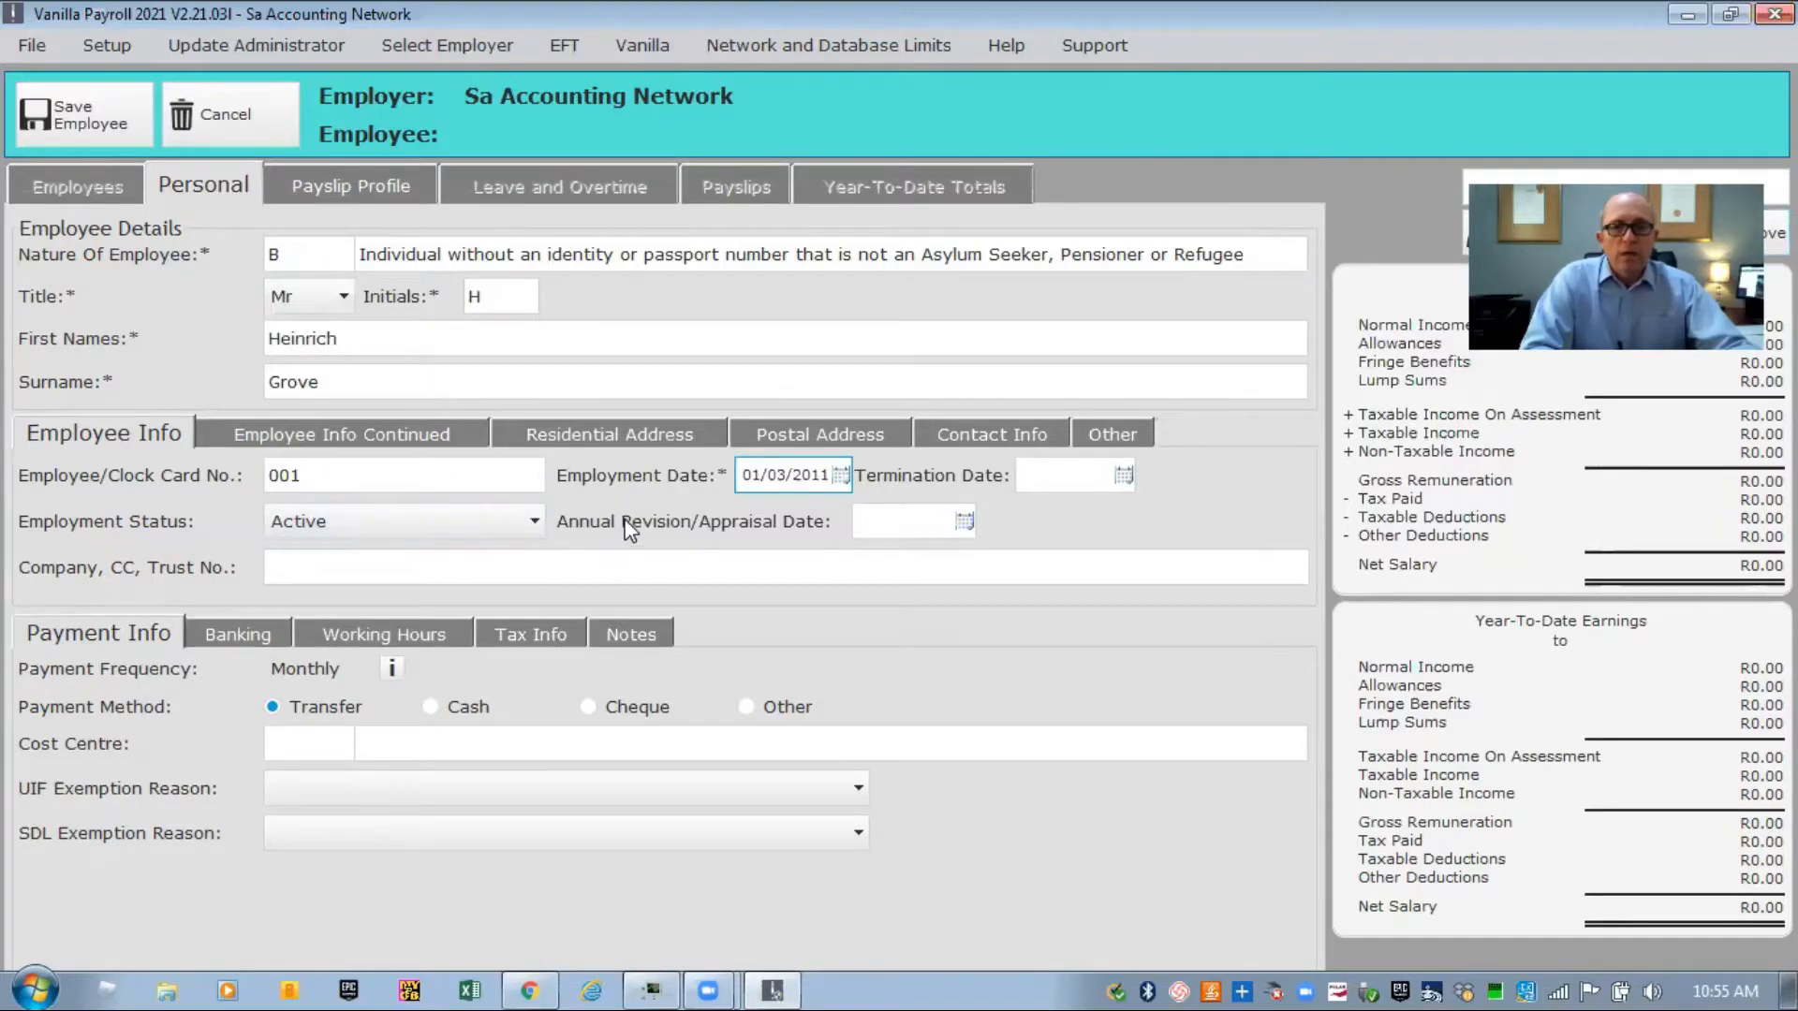
left_click(892, 519)
type("01/")
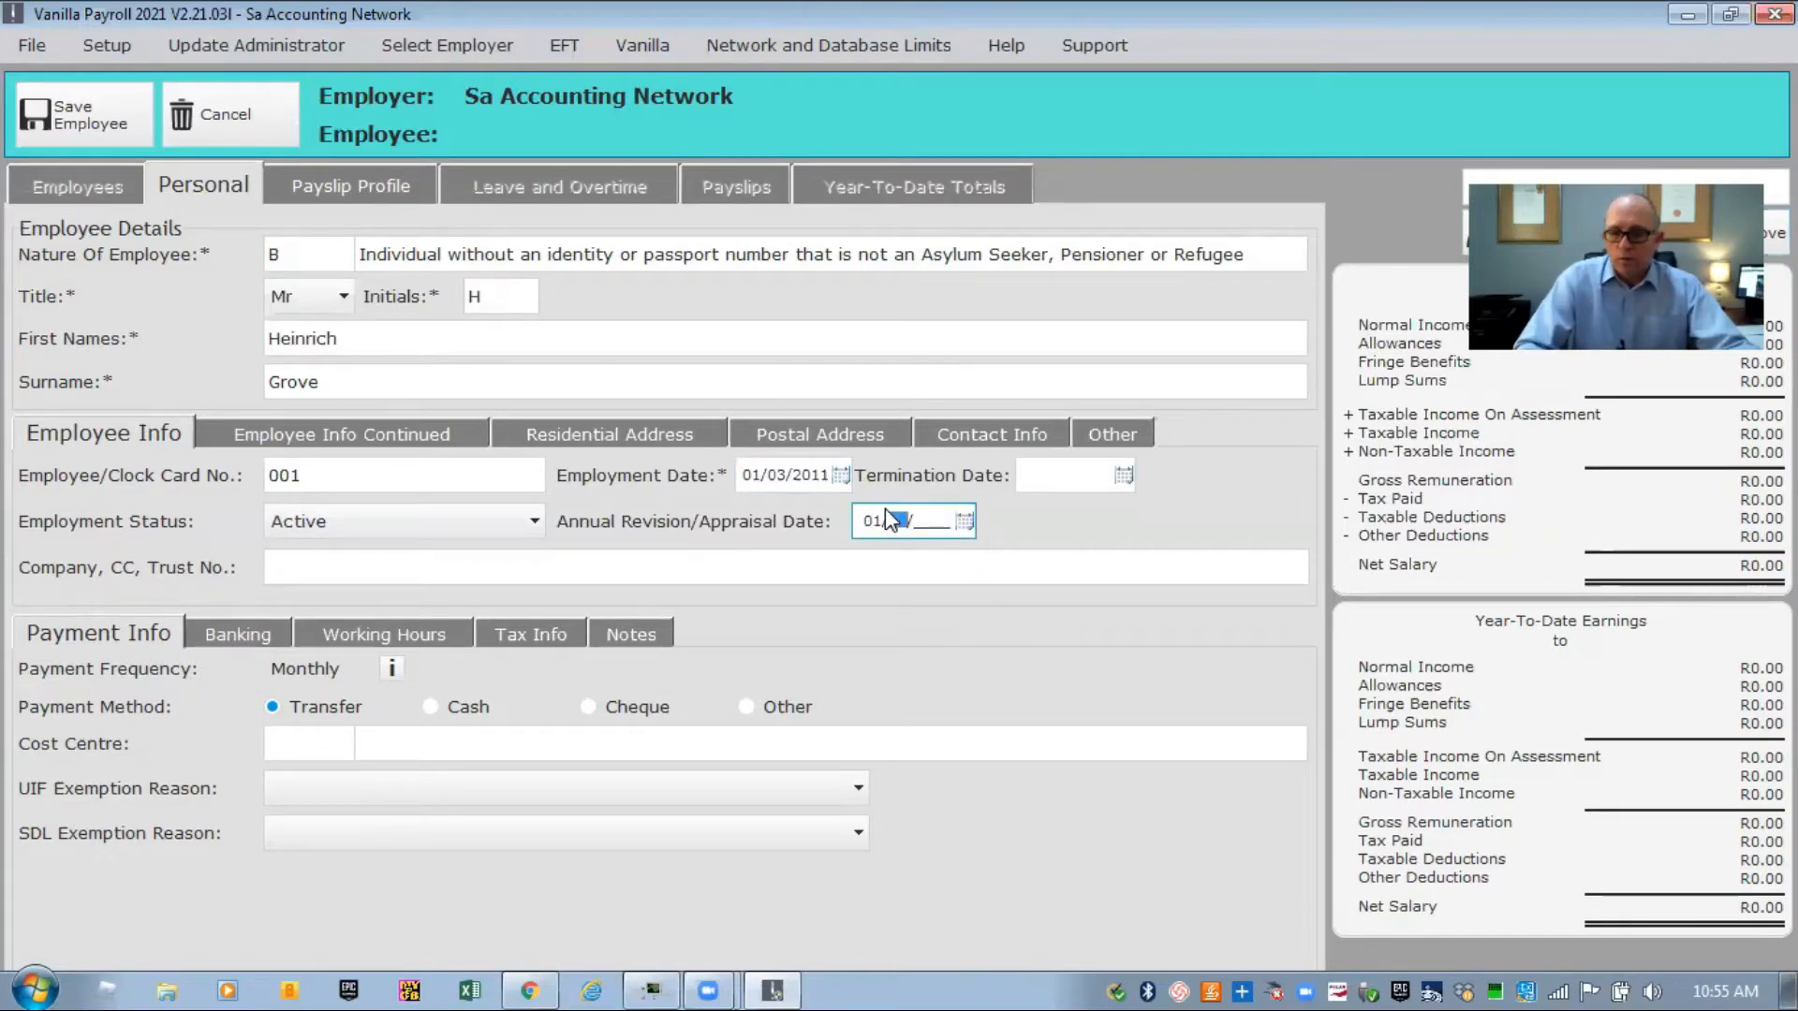
type("03/")
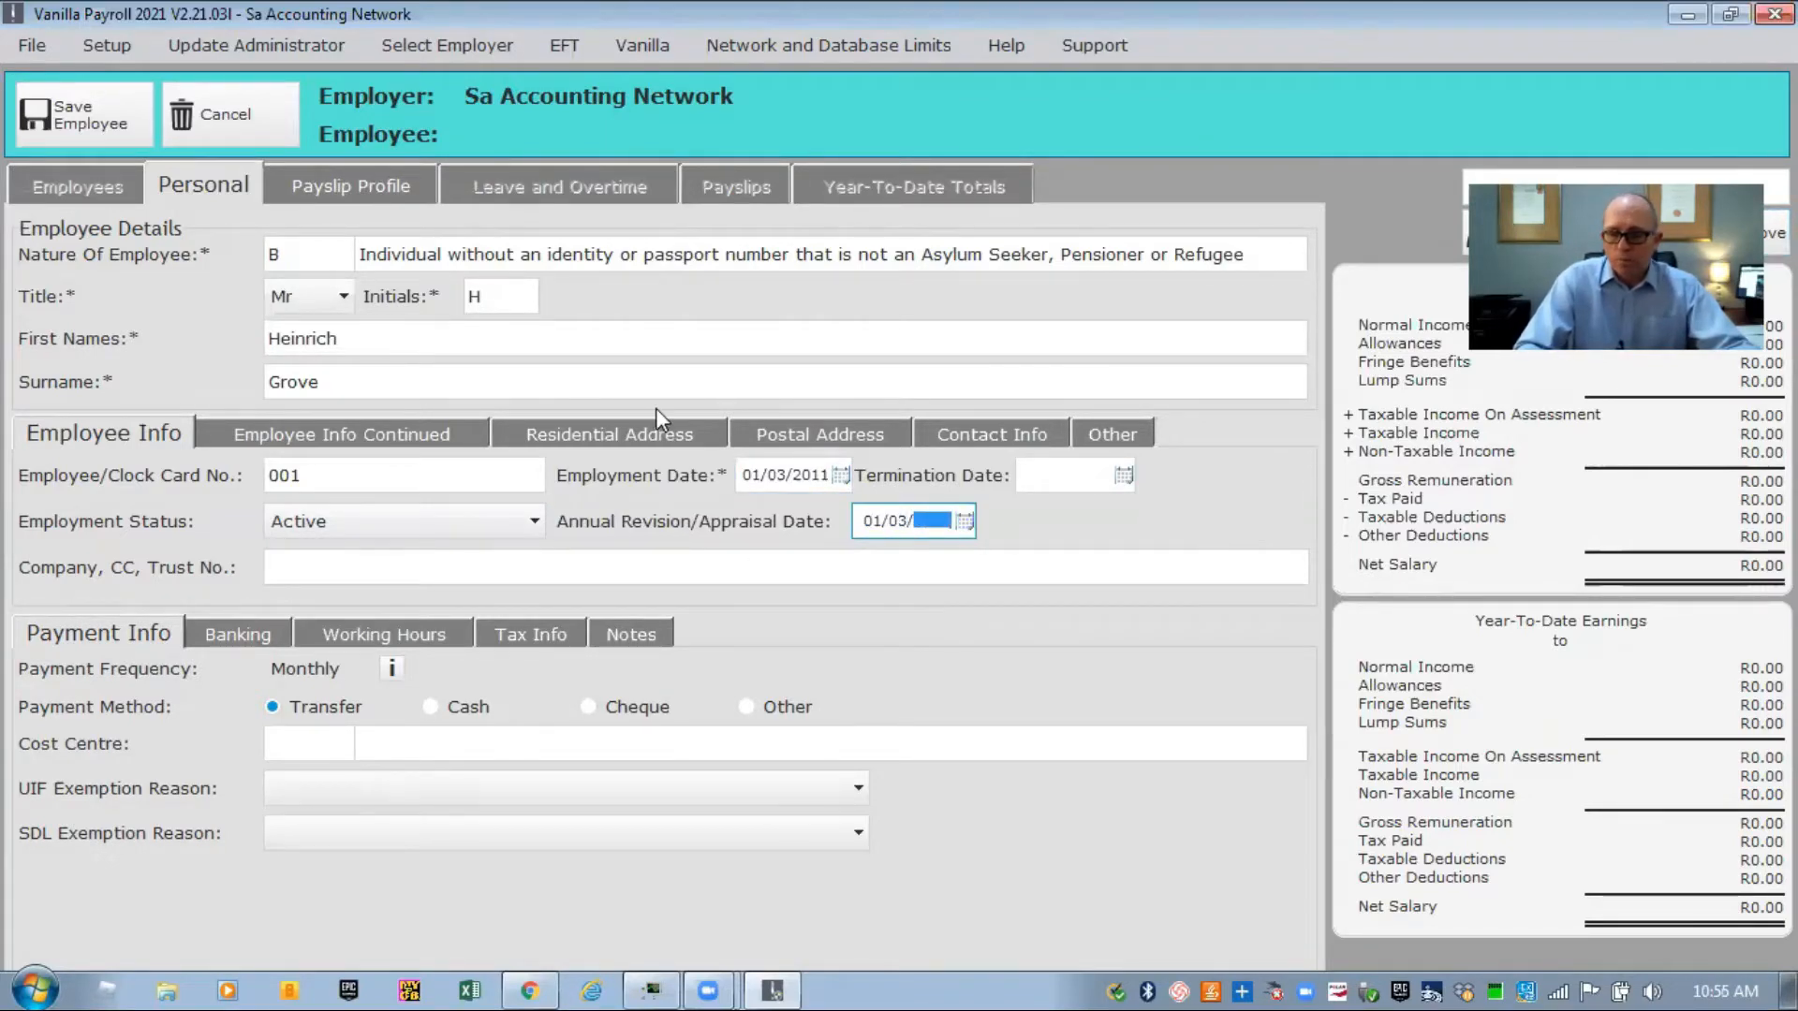
type("2021")
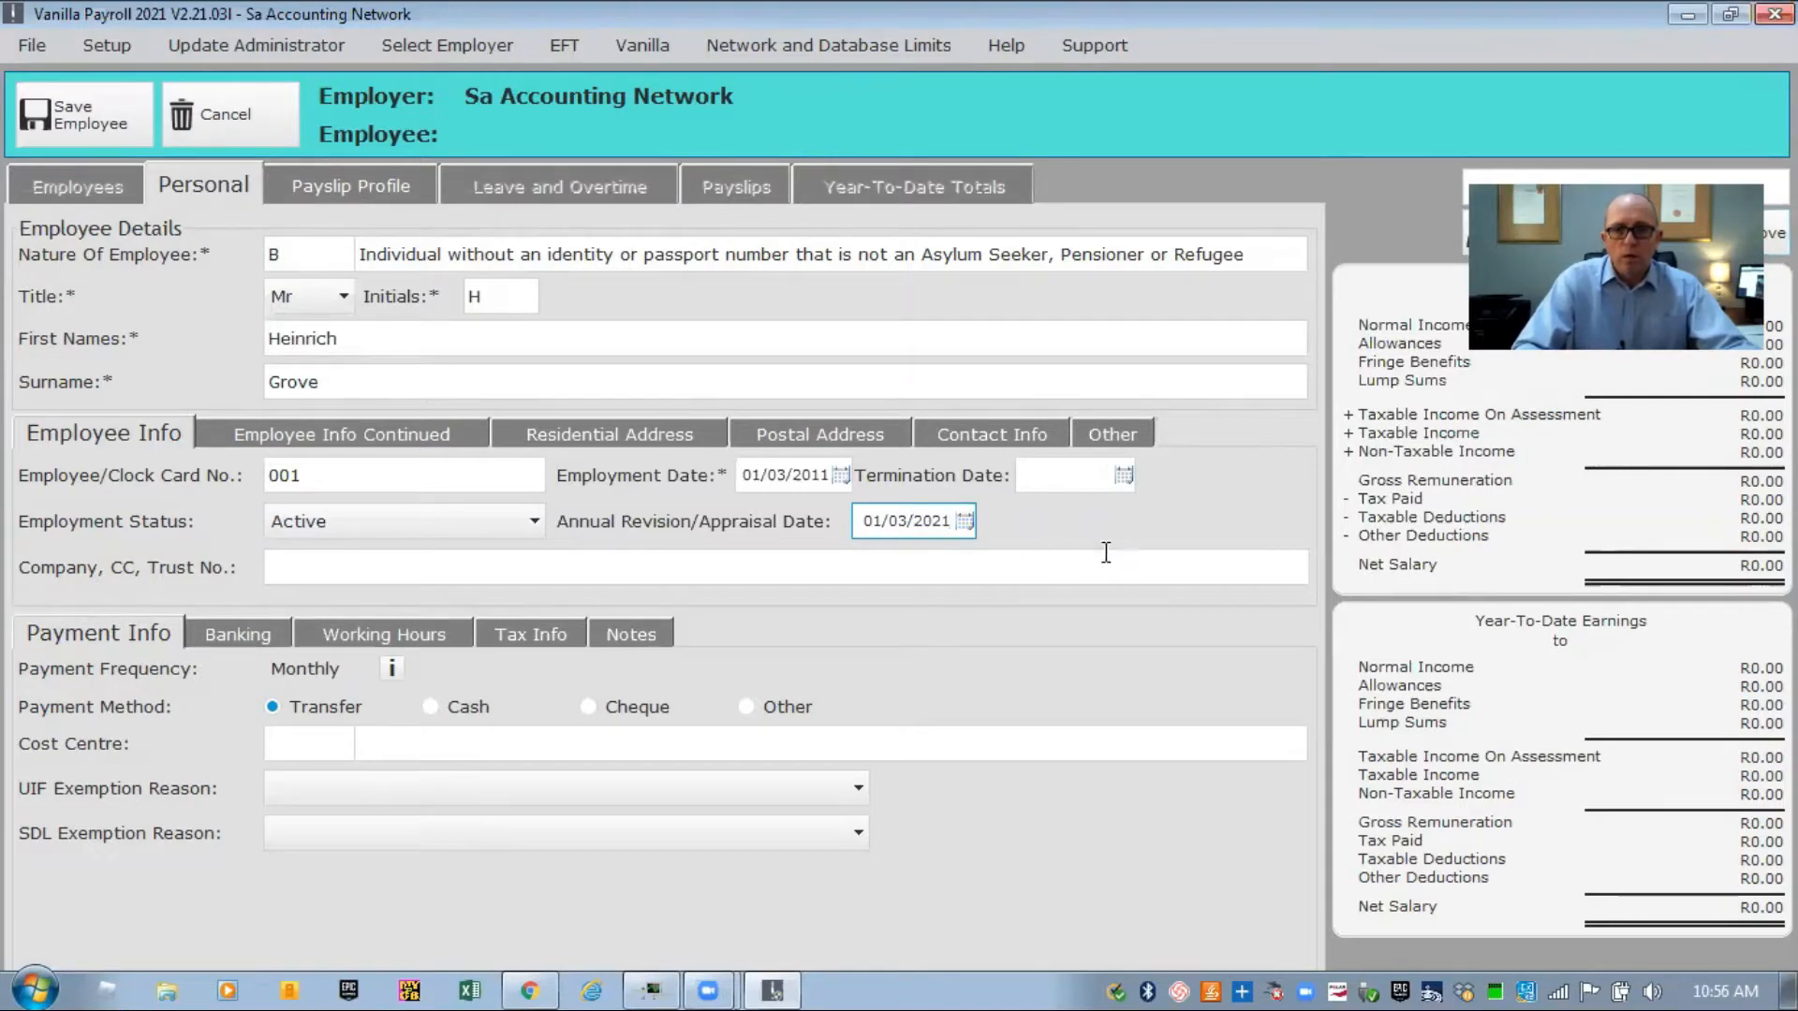
left_click(972, 569)
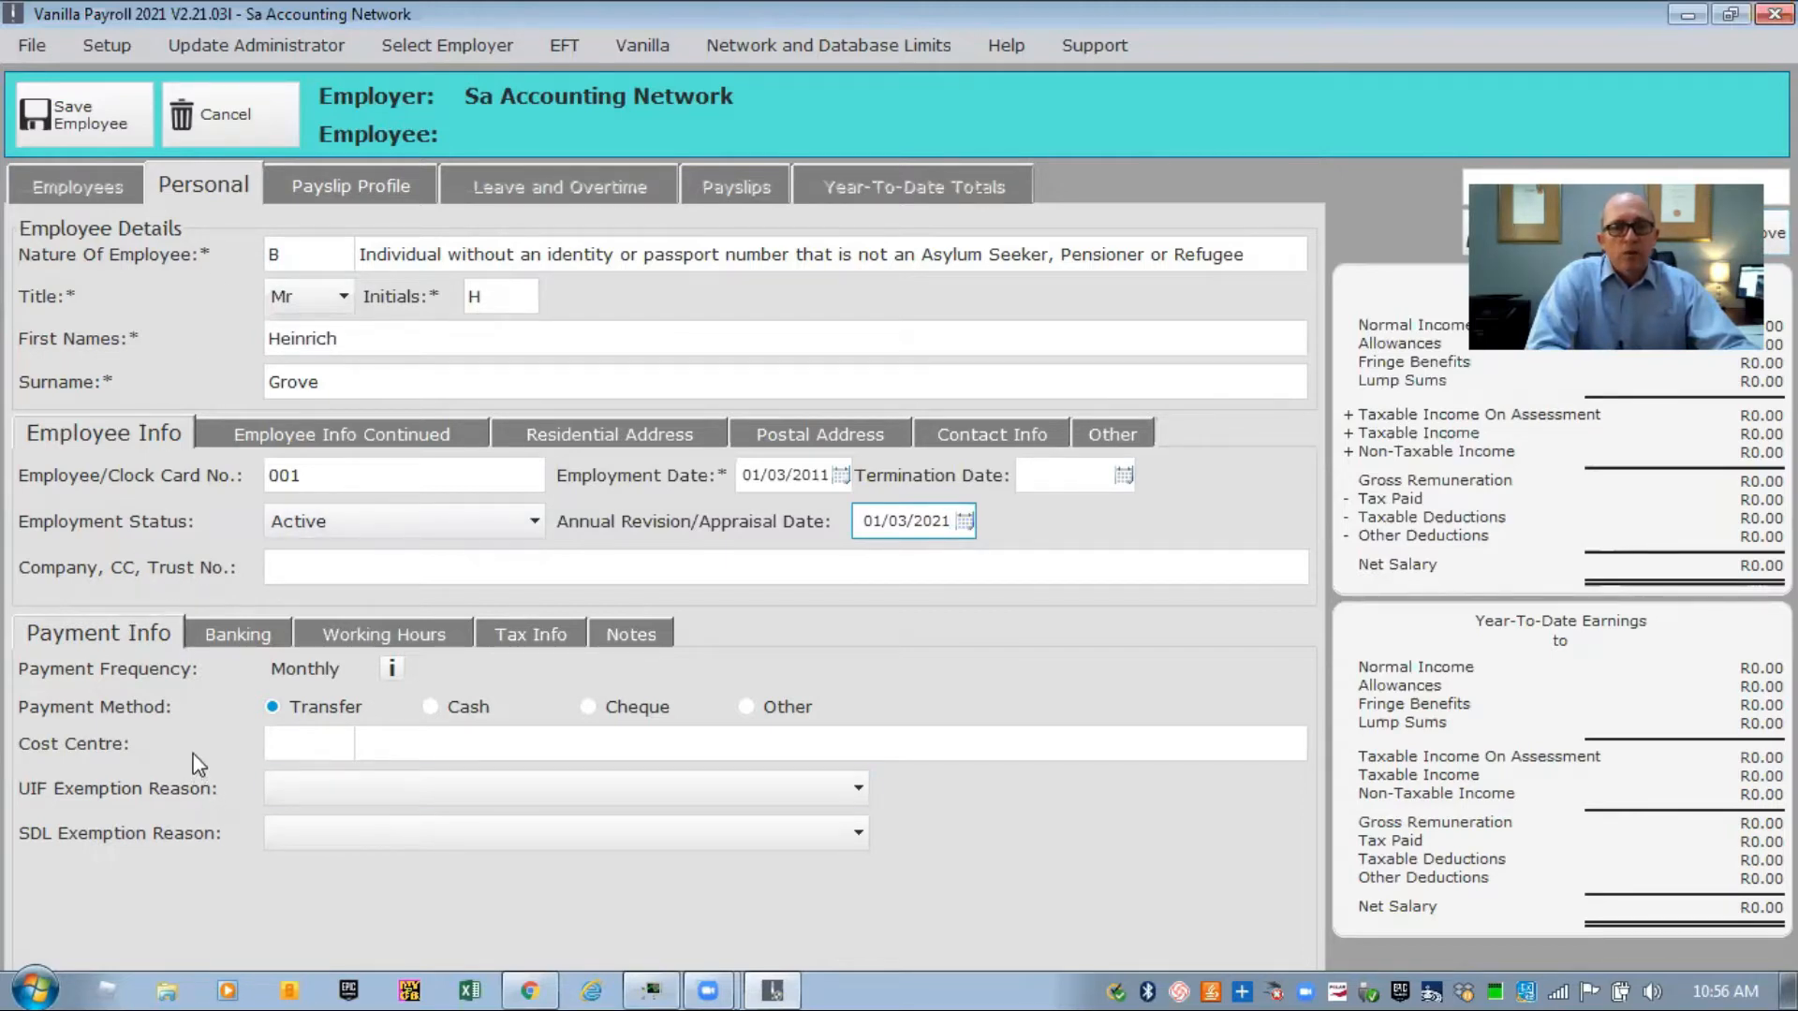
Choose Cash as the payment method and bring up the Employee Info Continued details.
left_click(430, 708)
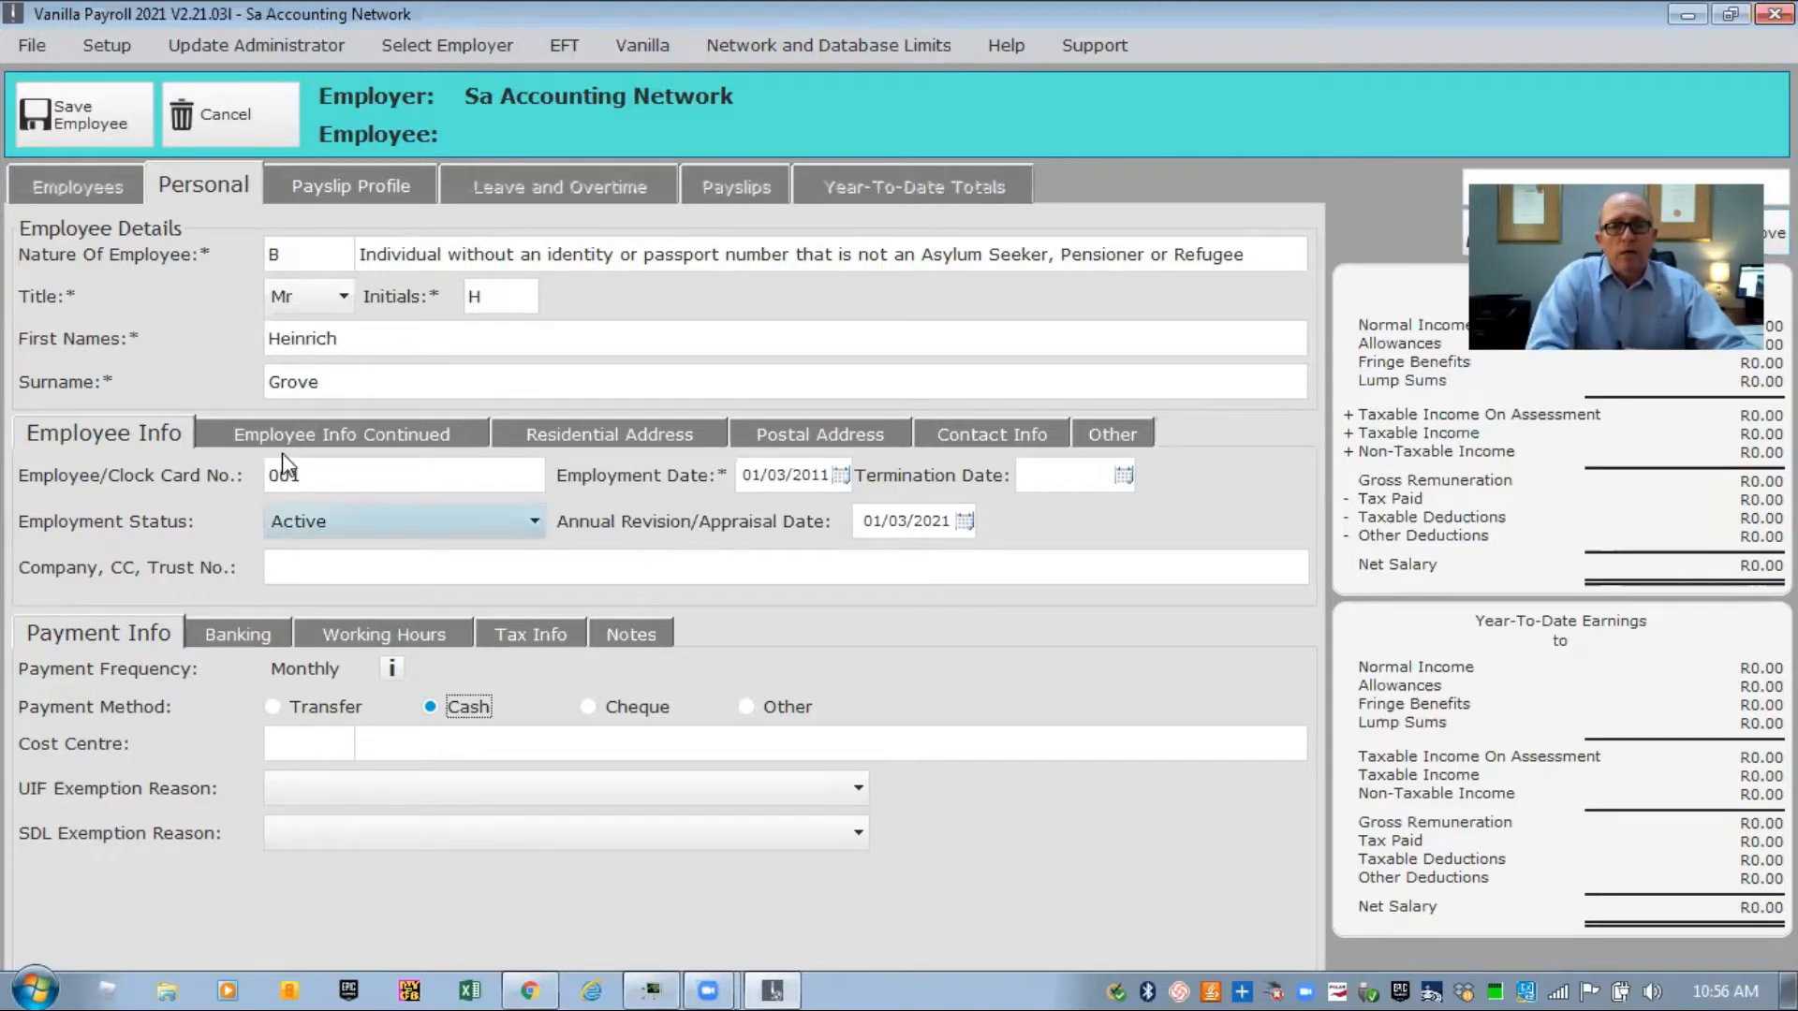
left_click(343, 429)
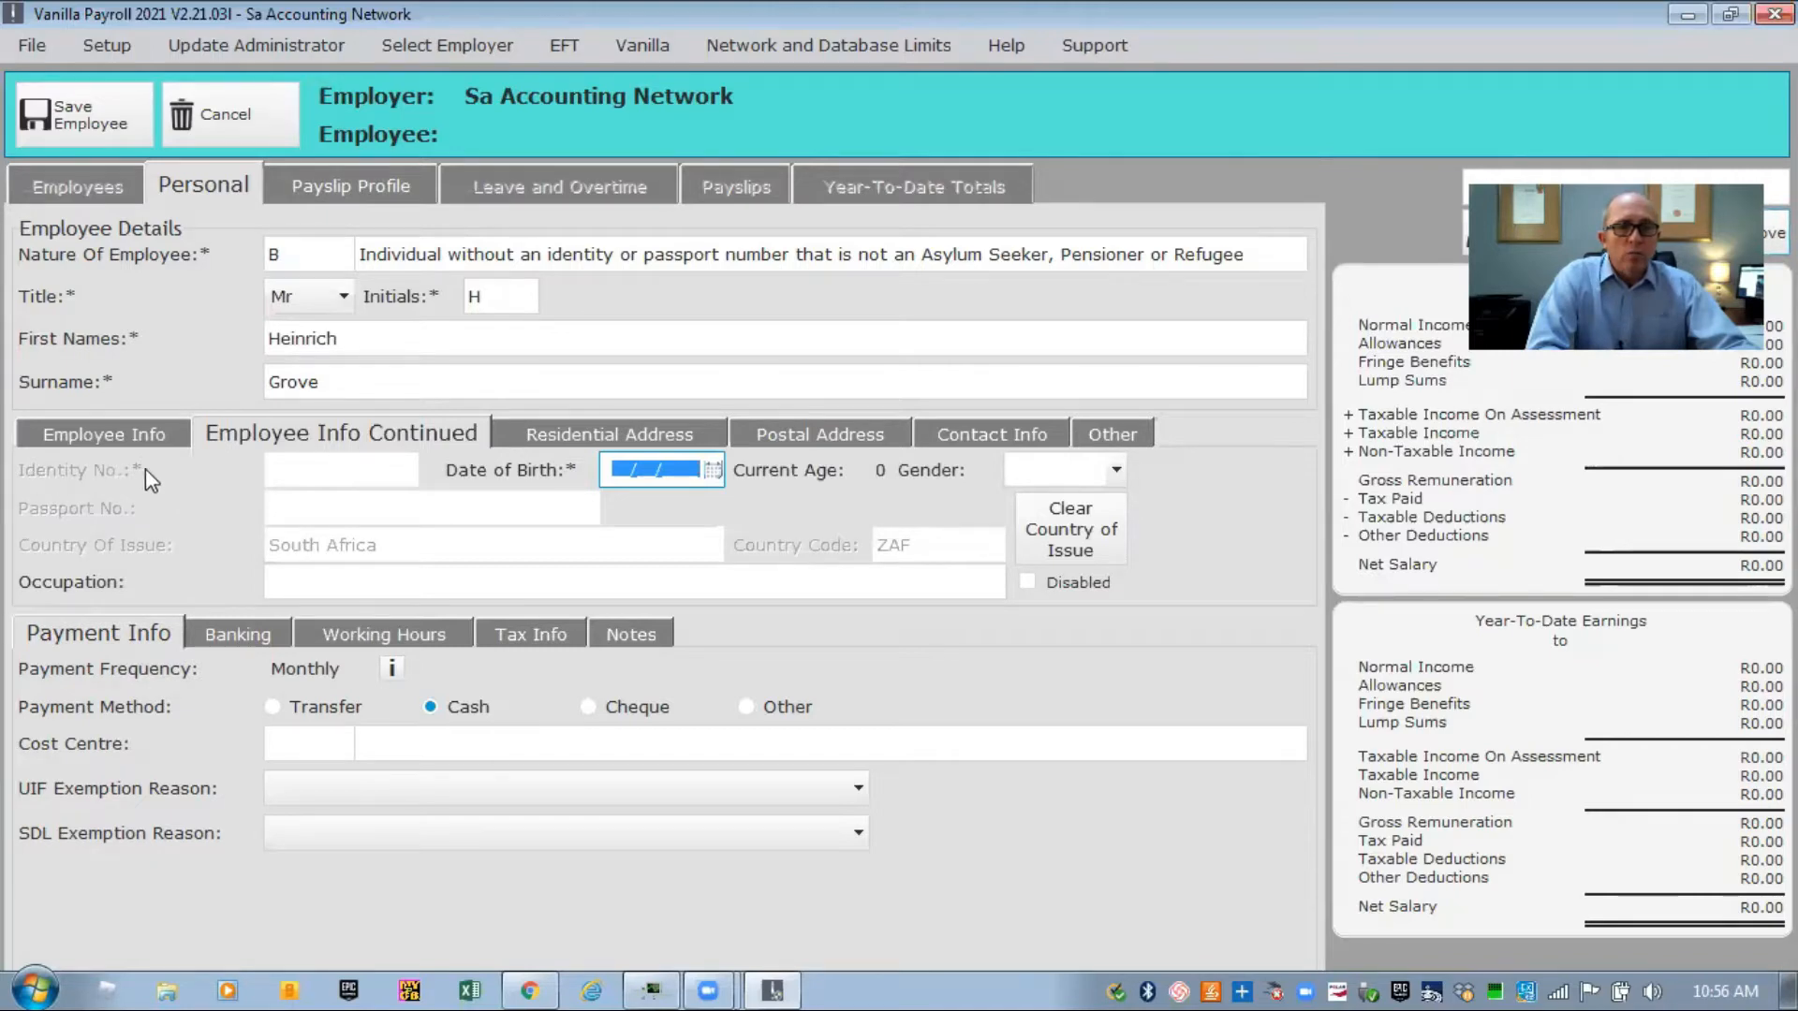
Reconfirm nature of employee B, individual without an identity number.
left_click(337, 261)
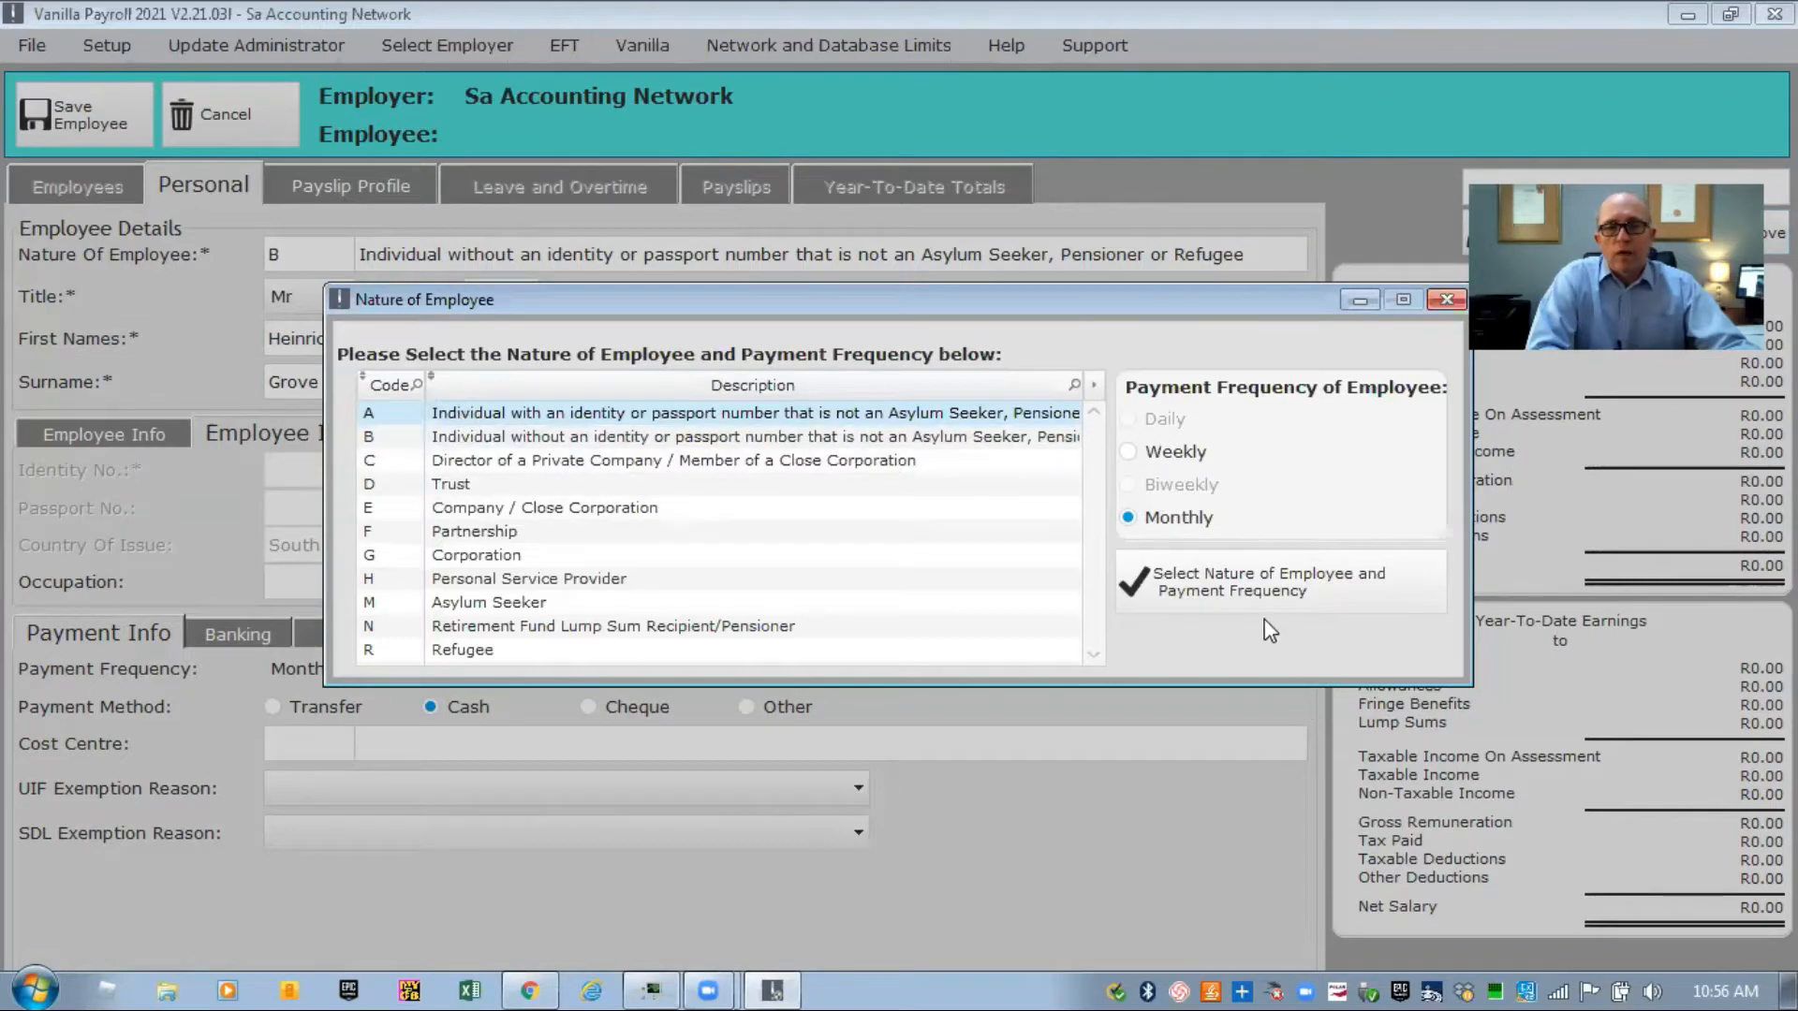
left_click(668, 438)
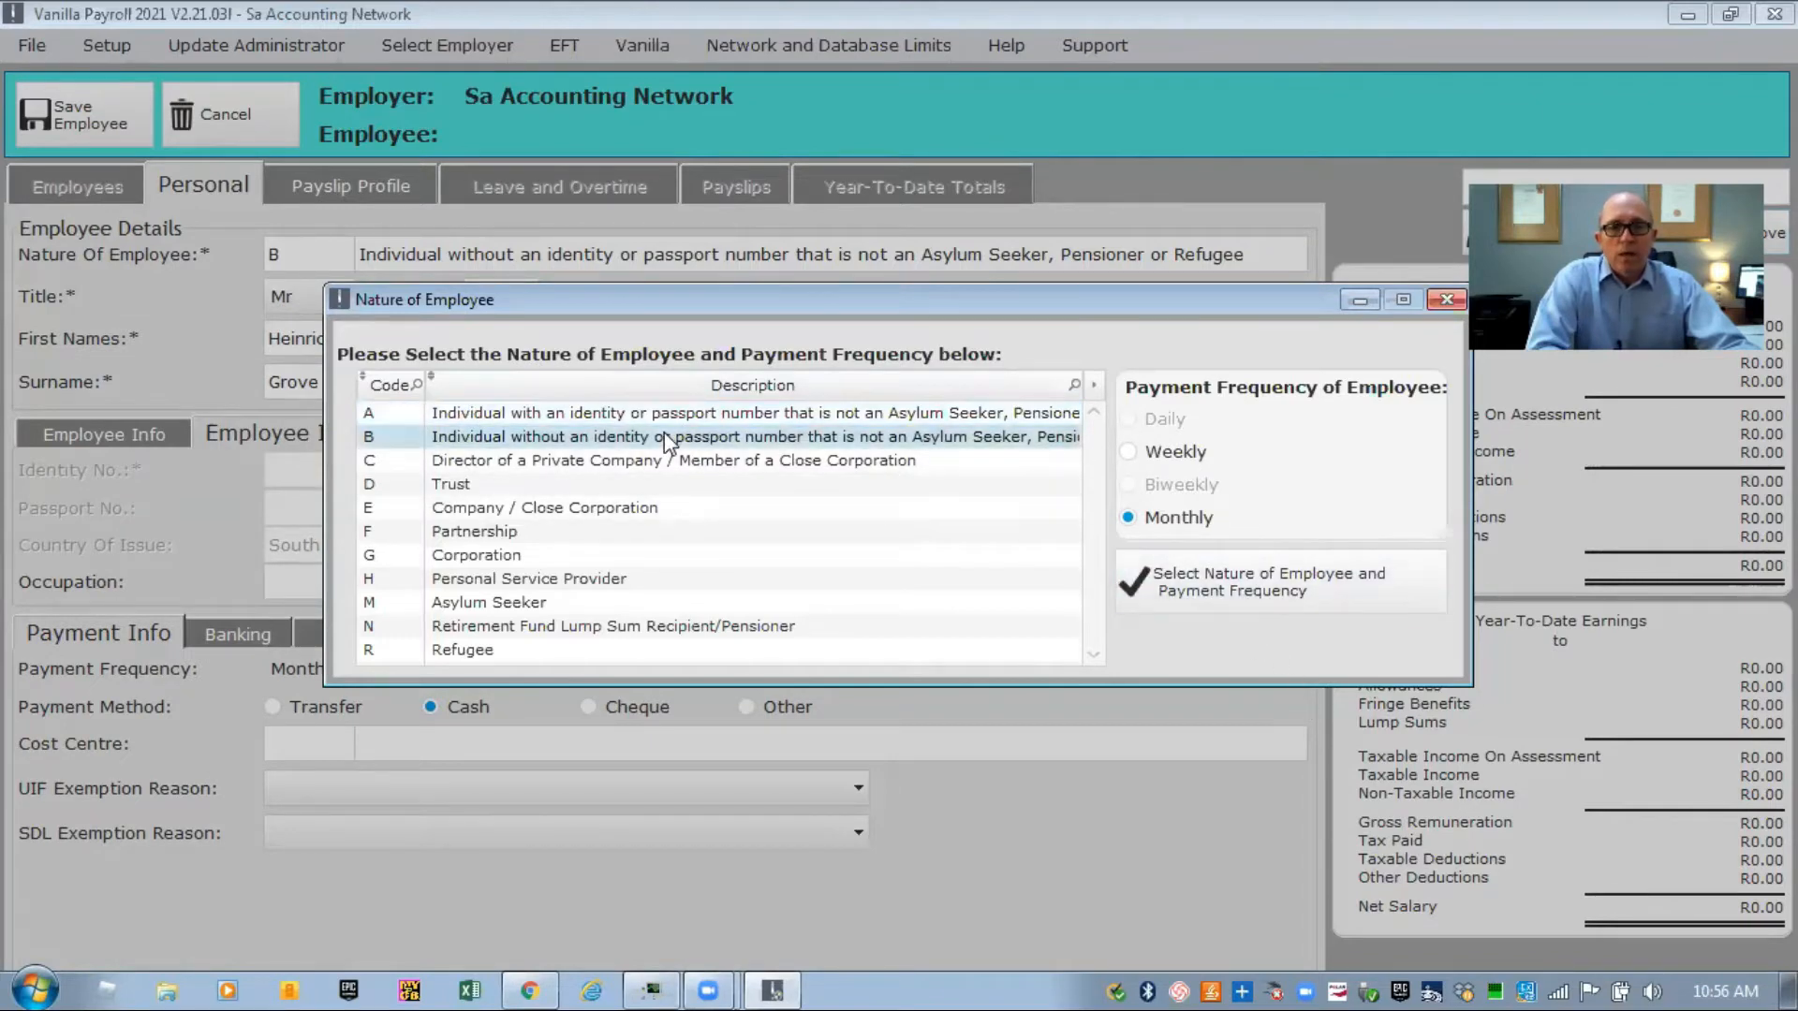
left_click(1183, 581)
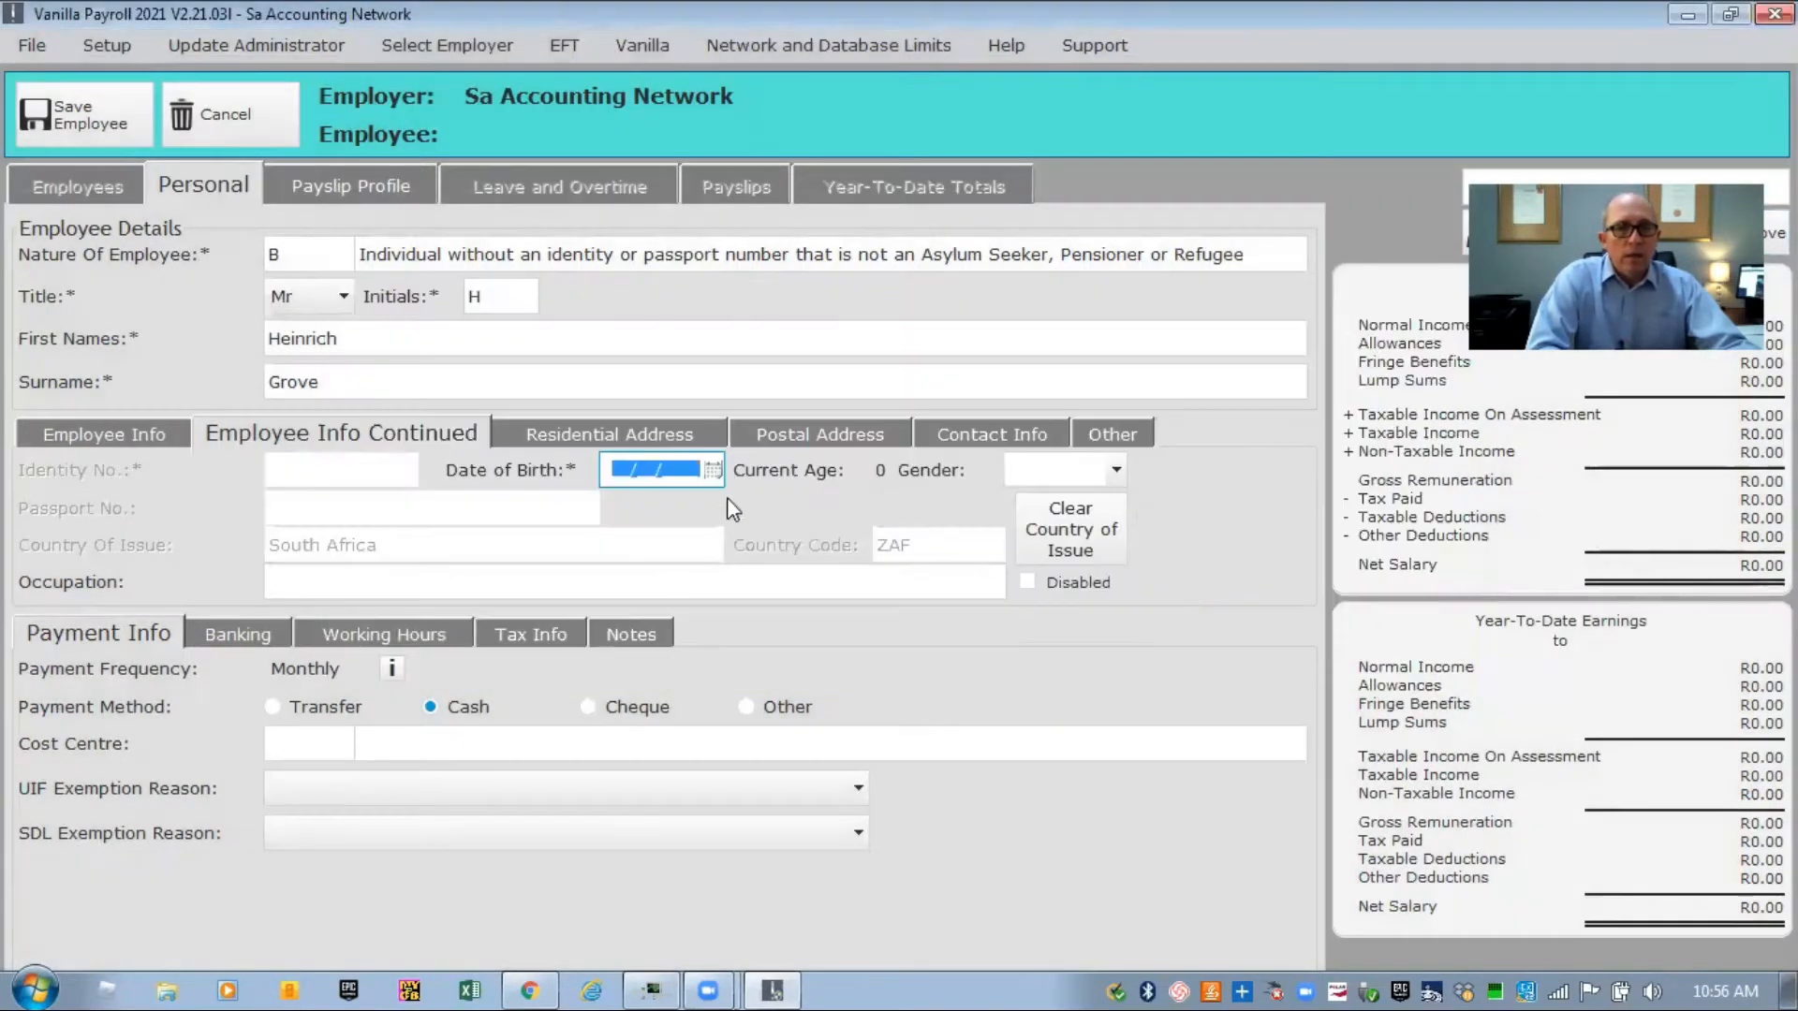
type("30/")
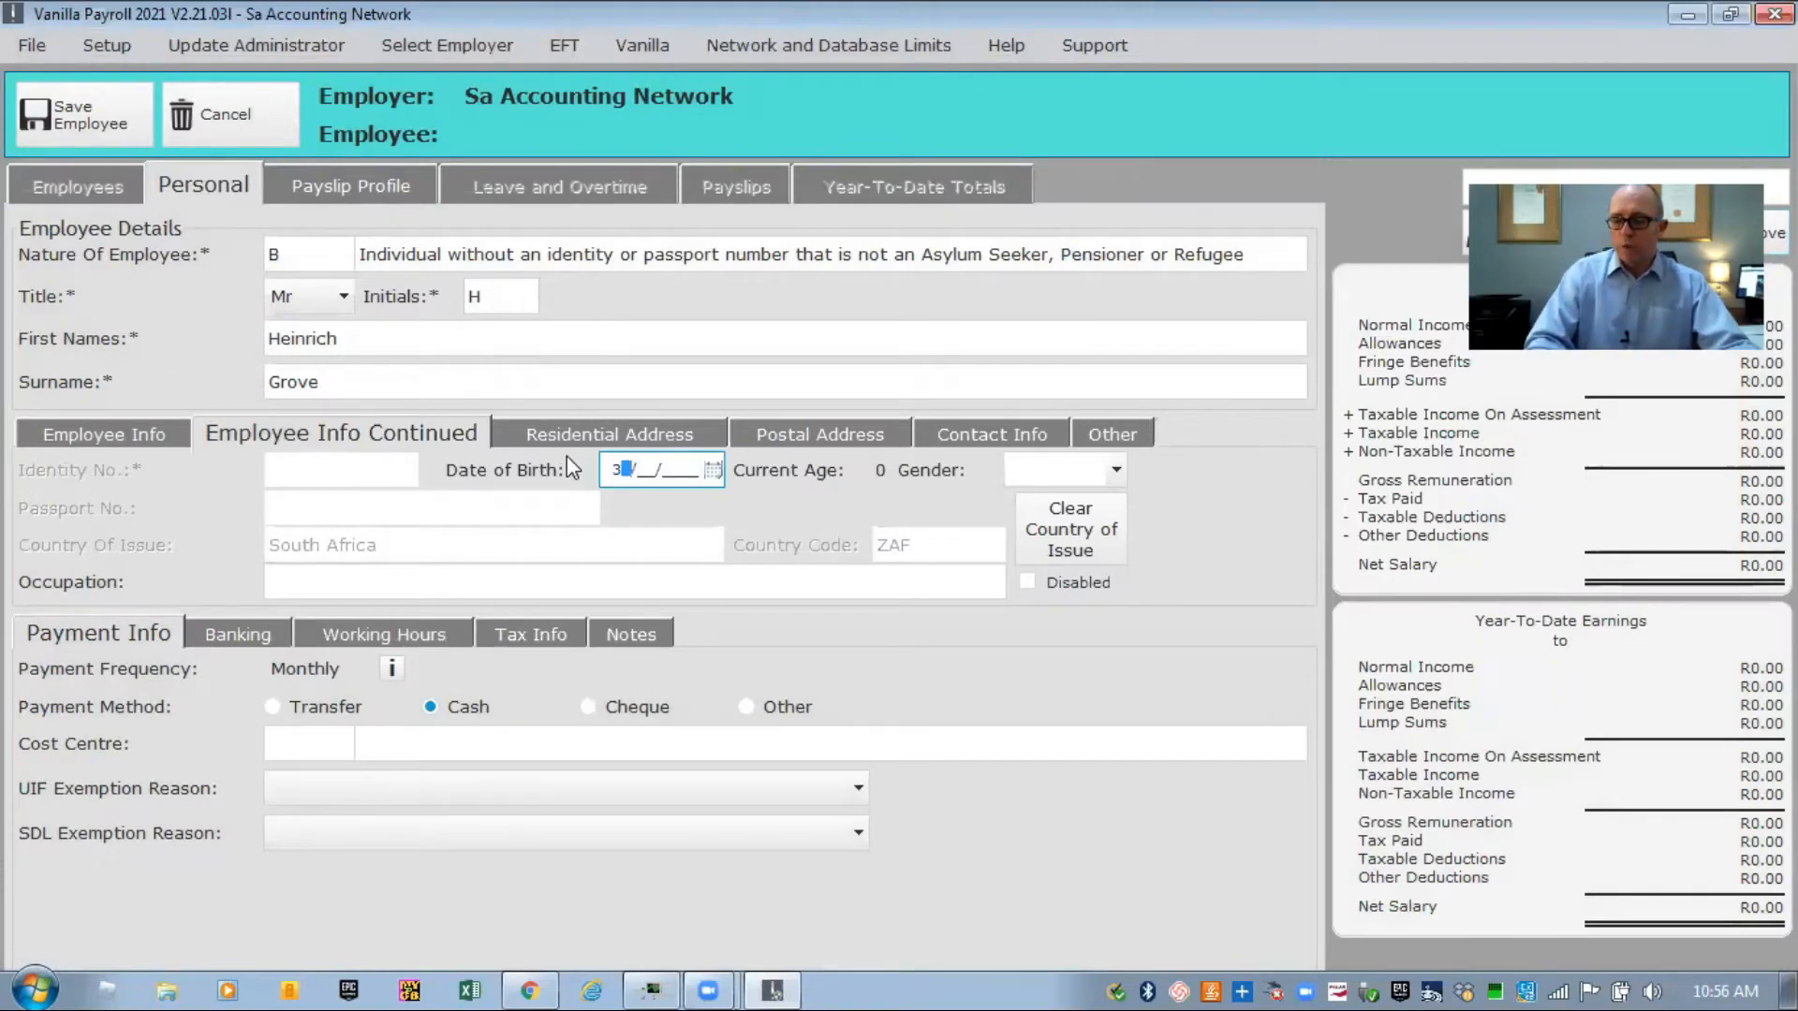
type("05/1974")
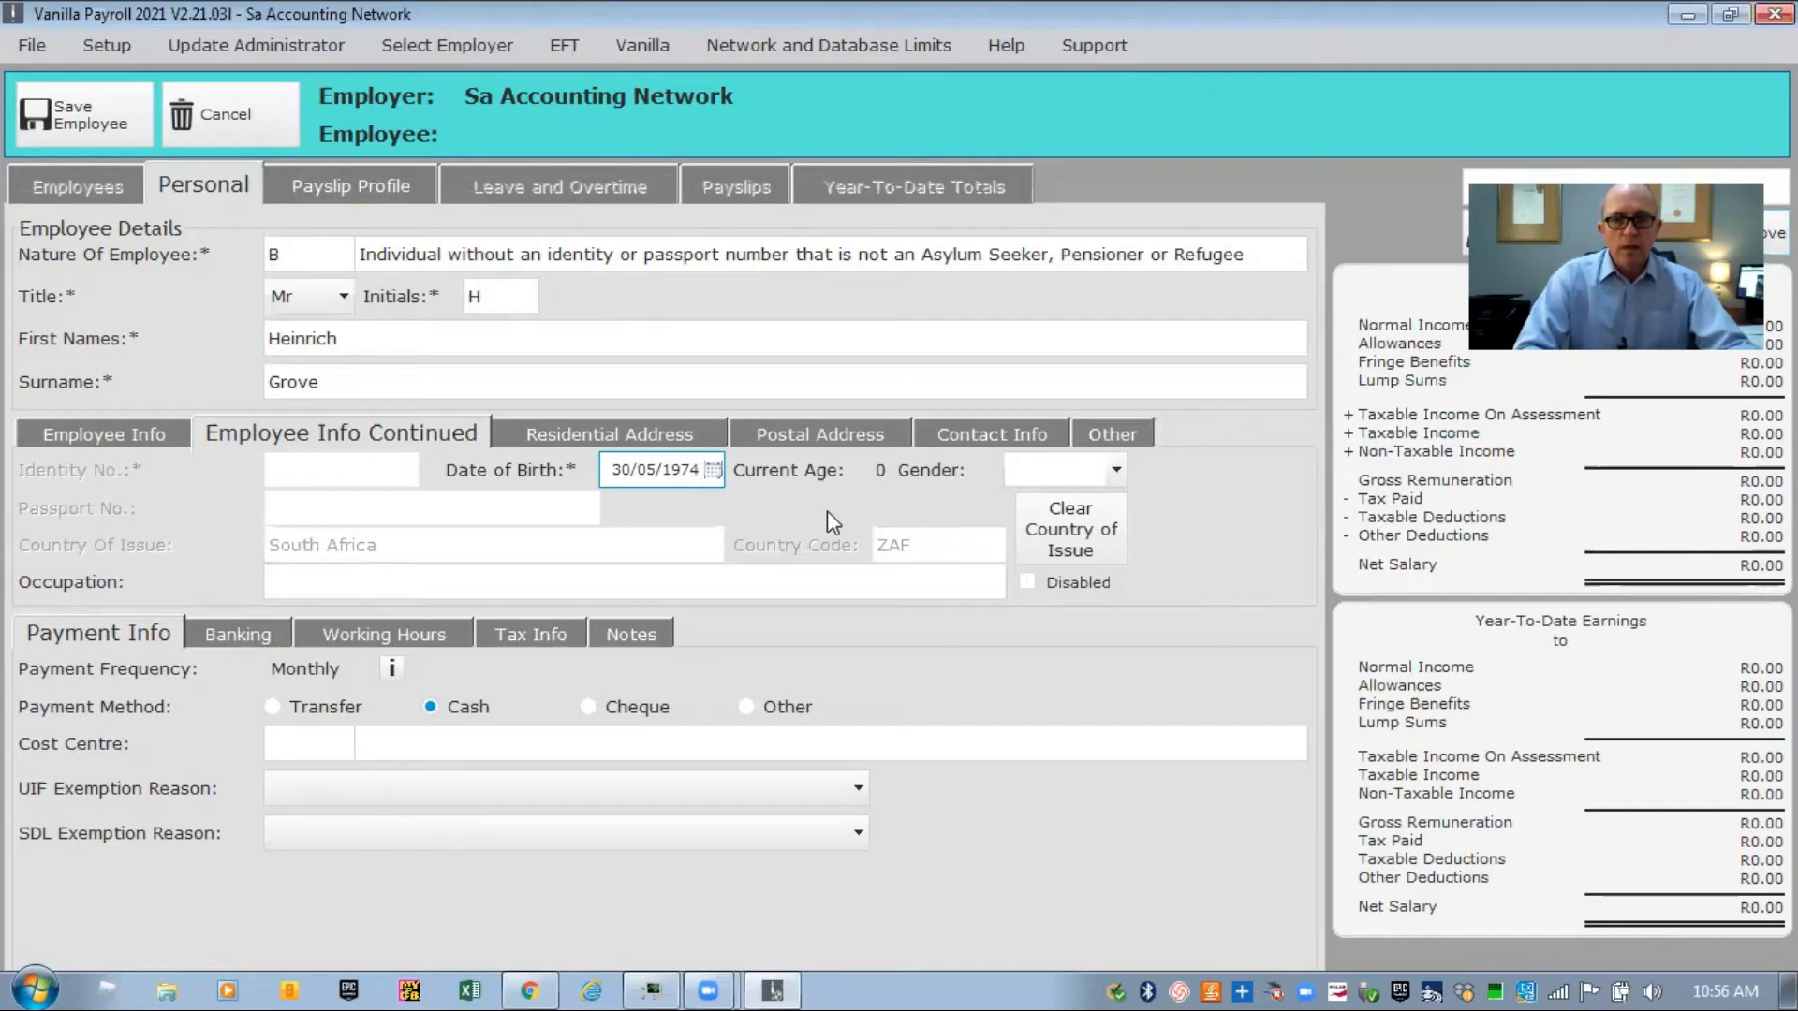
key("Tab")
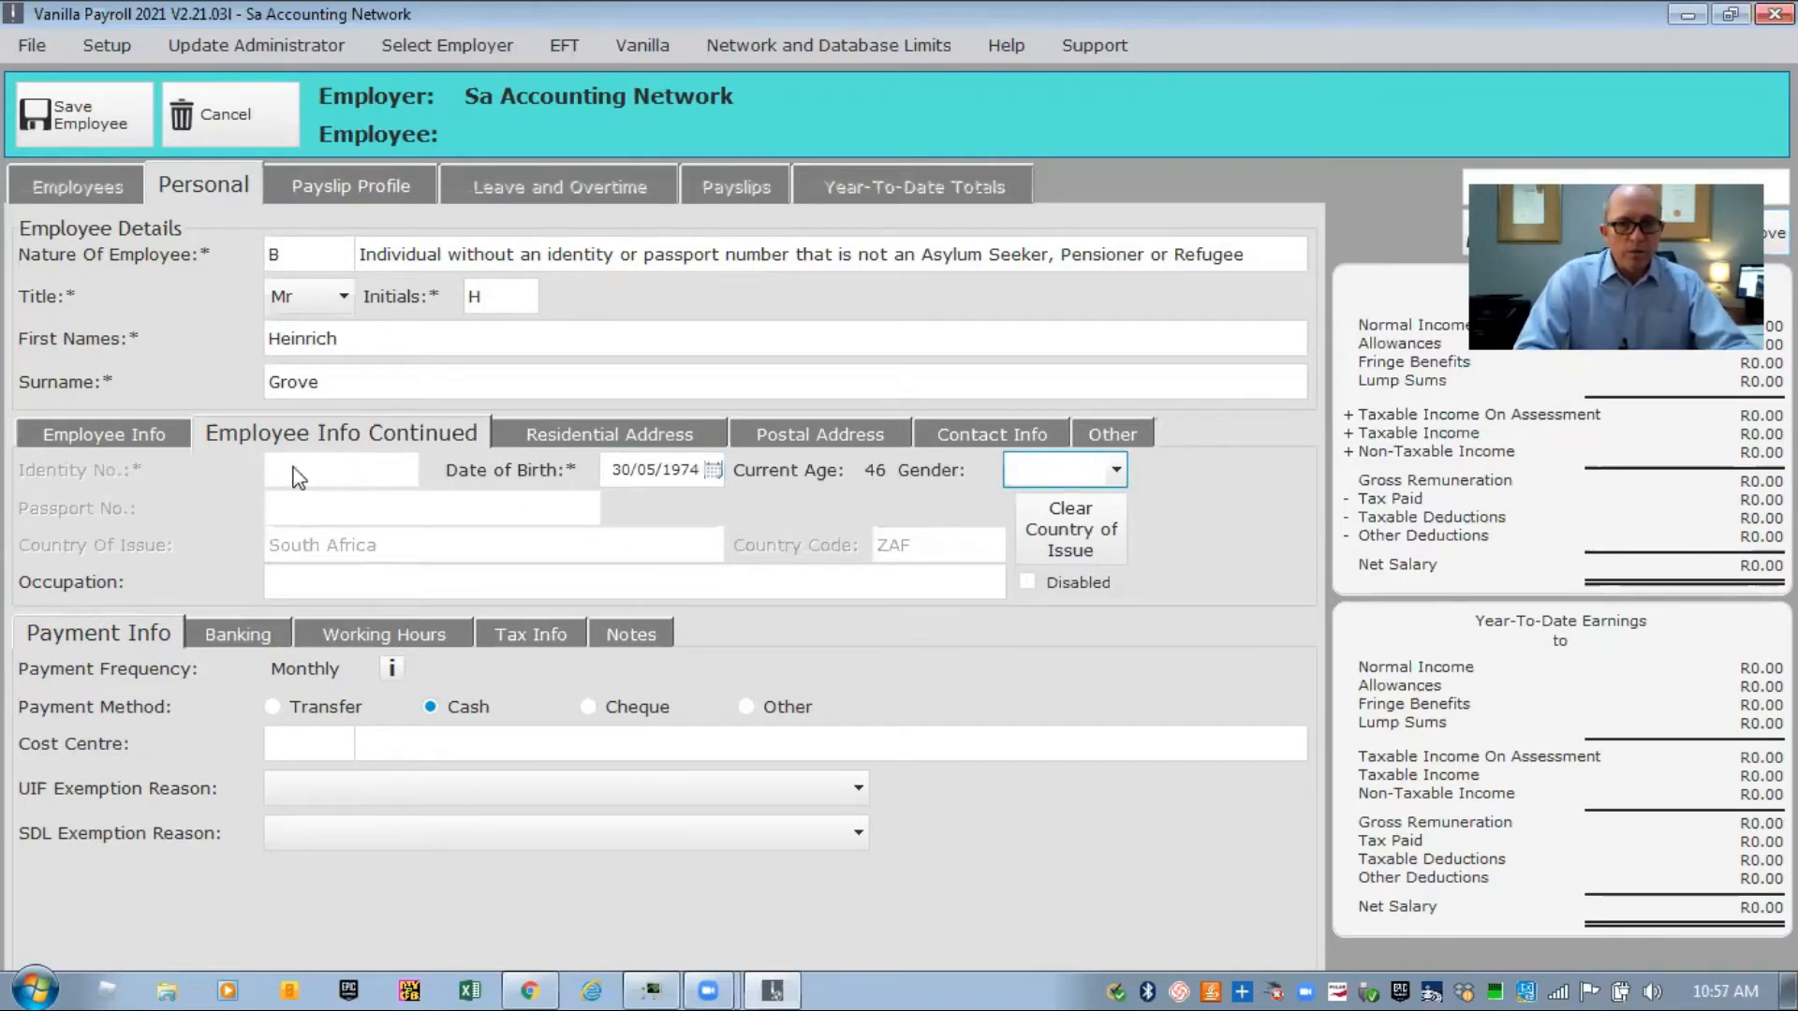
left_click(1117, 473)
left_click(1050, 519)
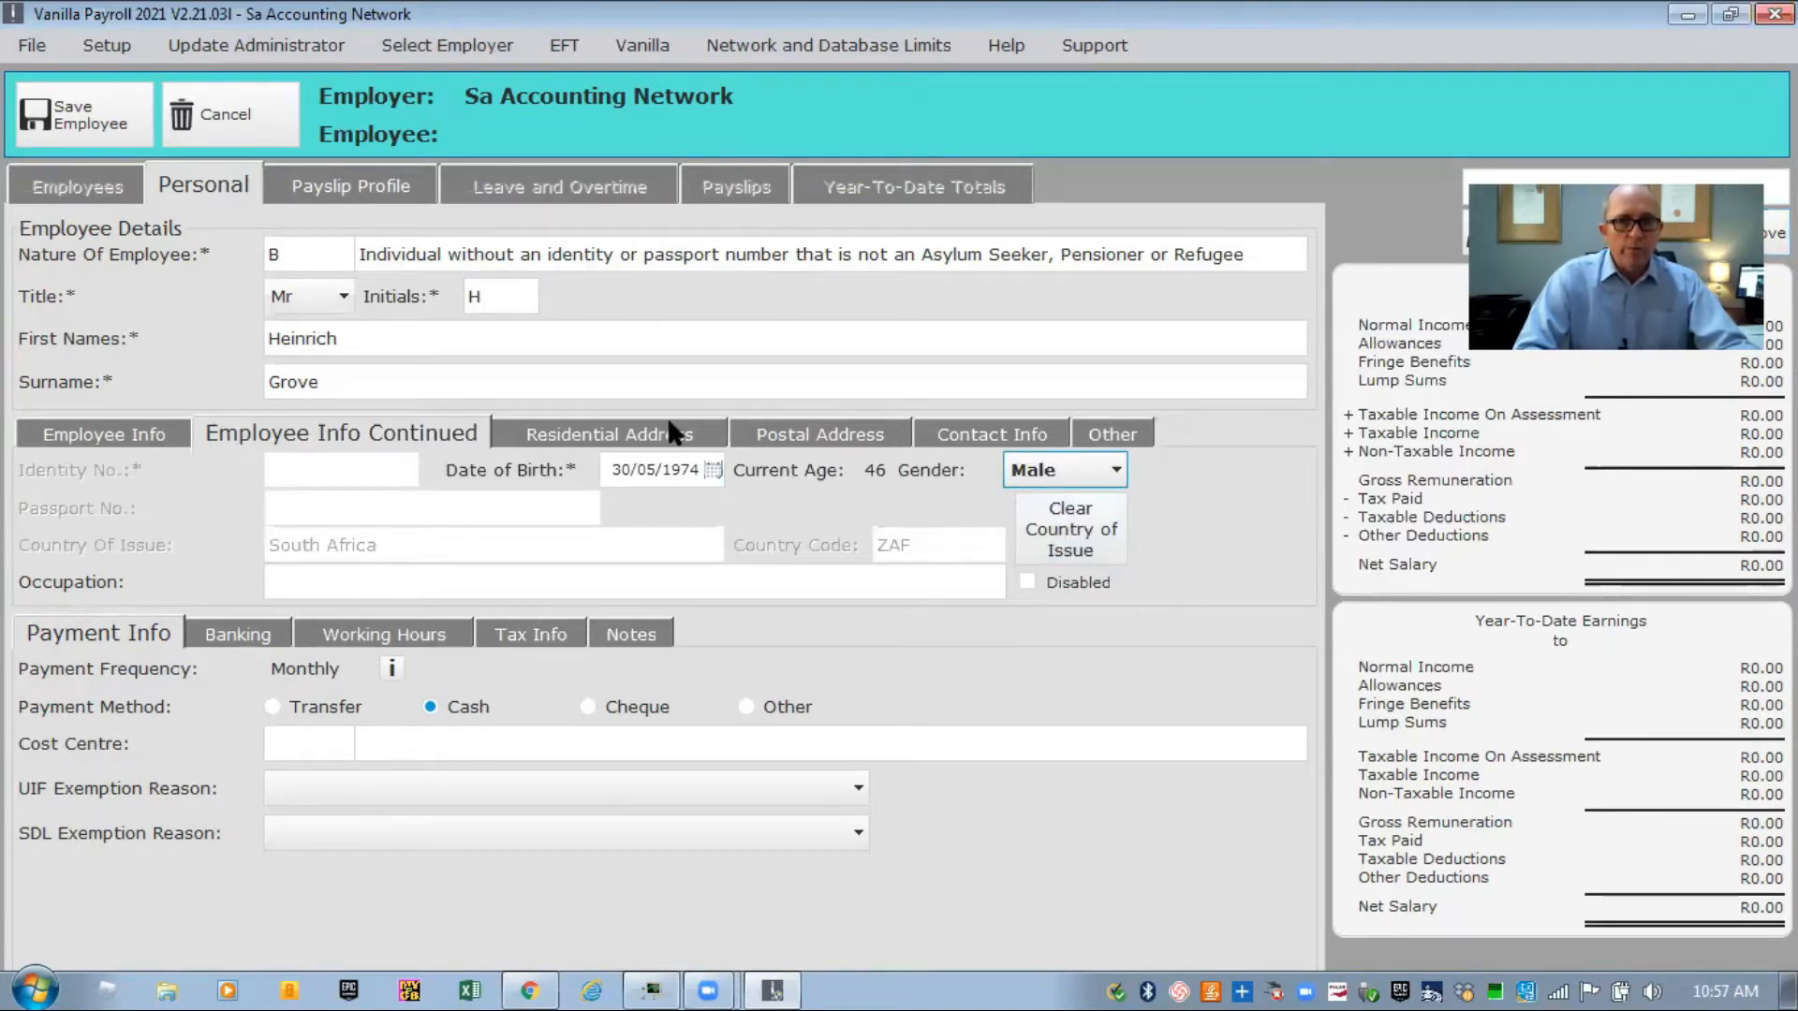
left_click(621, 427)
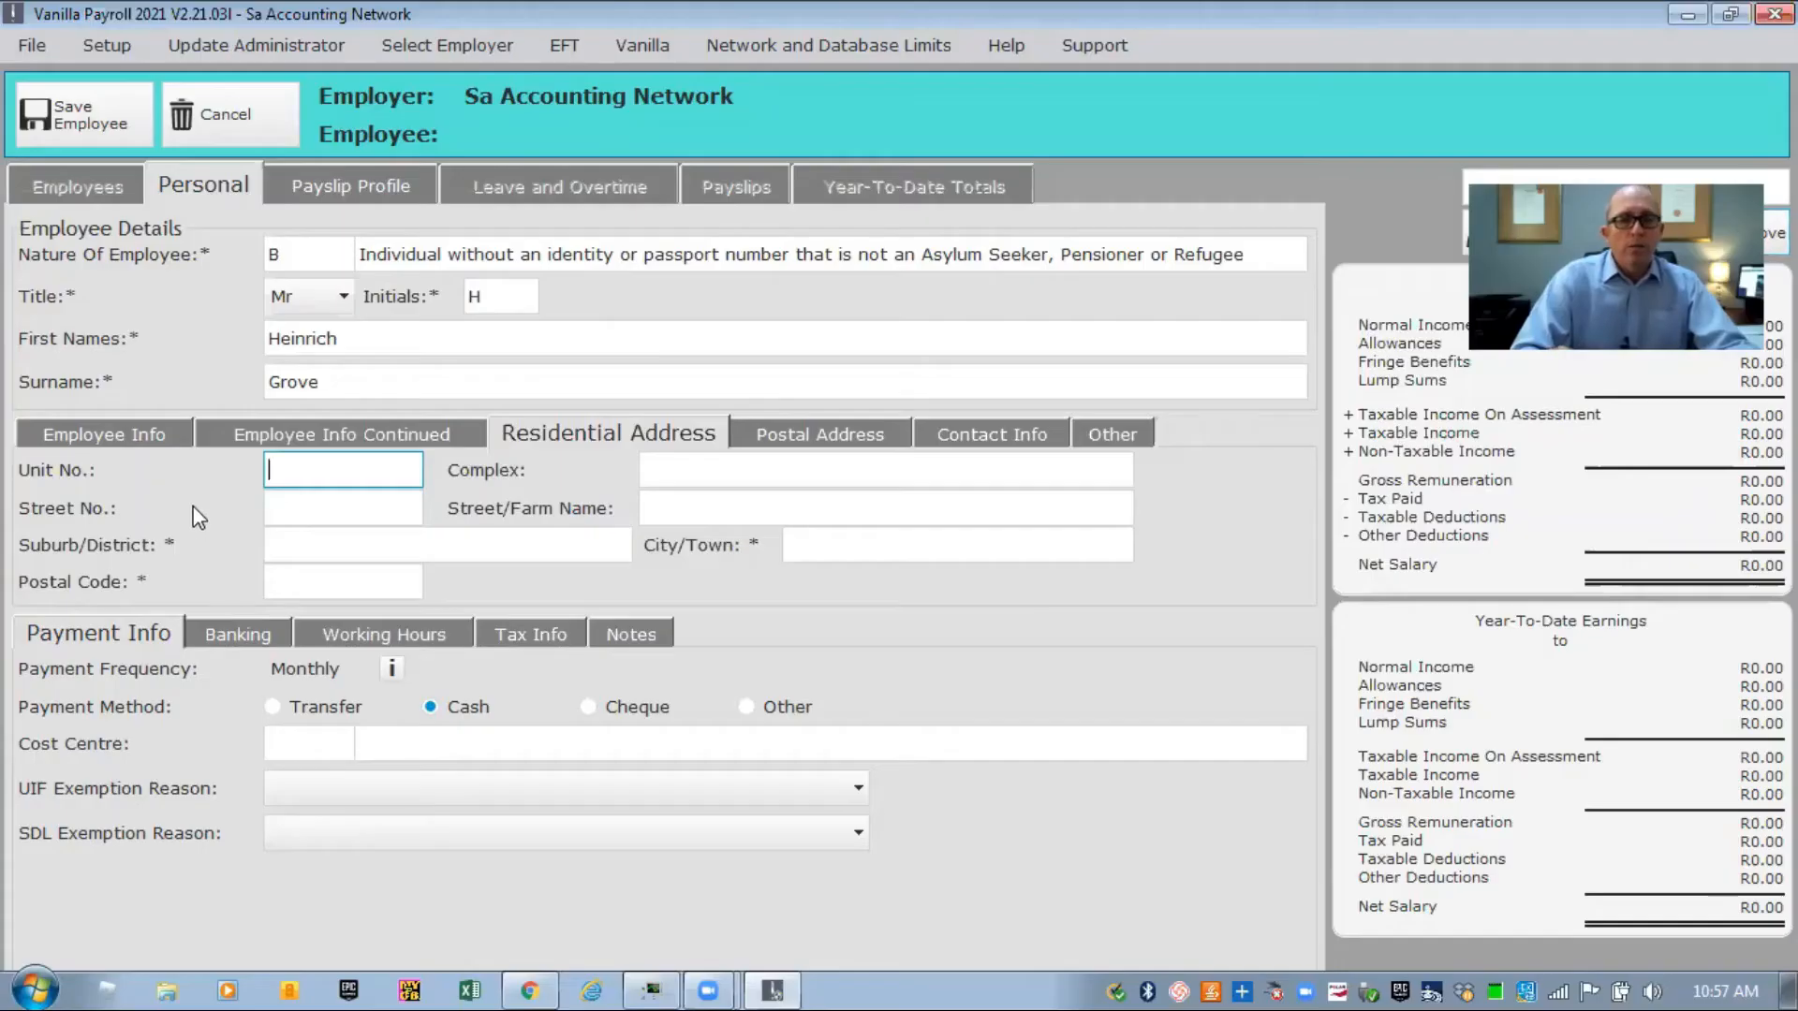
Enter the residential street number, street name and suburb.
left_click(292, 506)
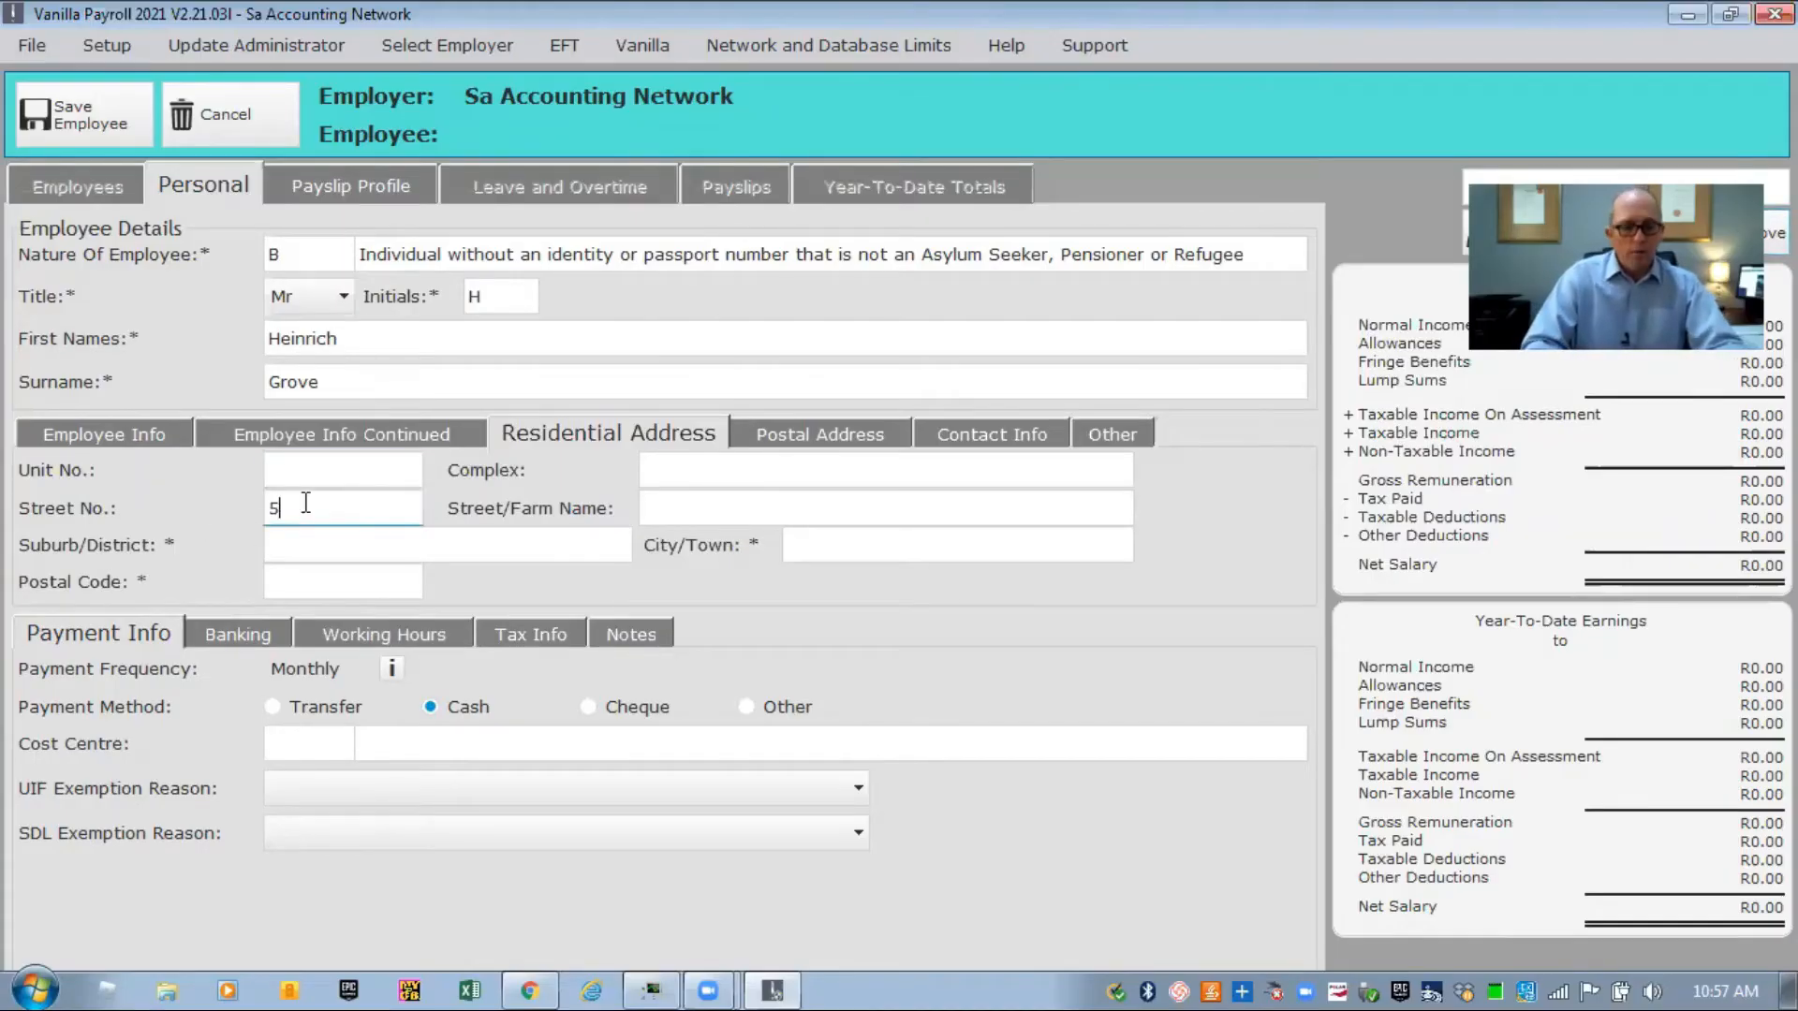
key("Tab")
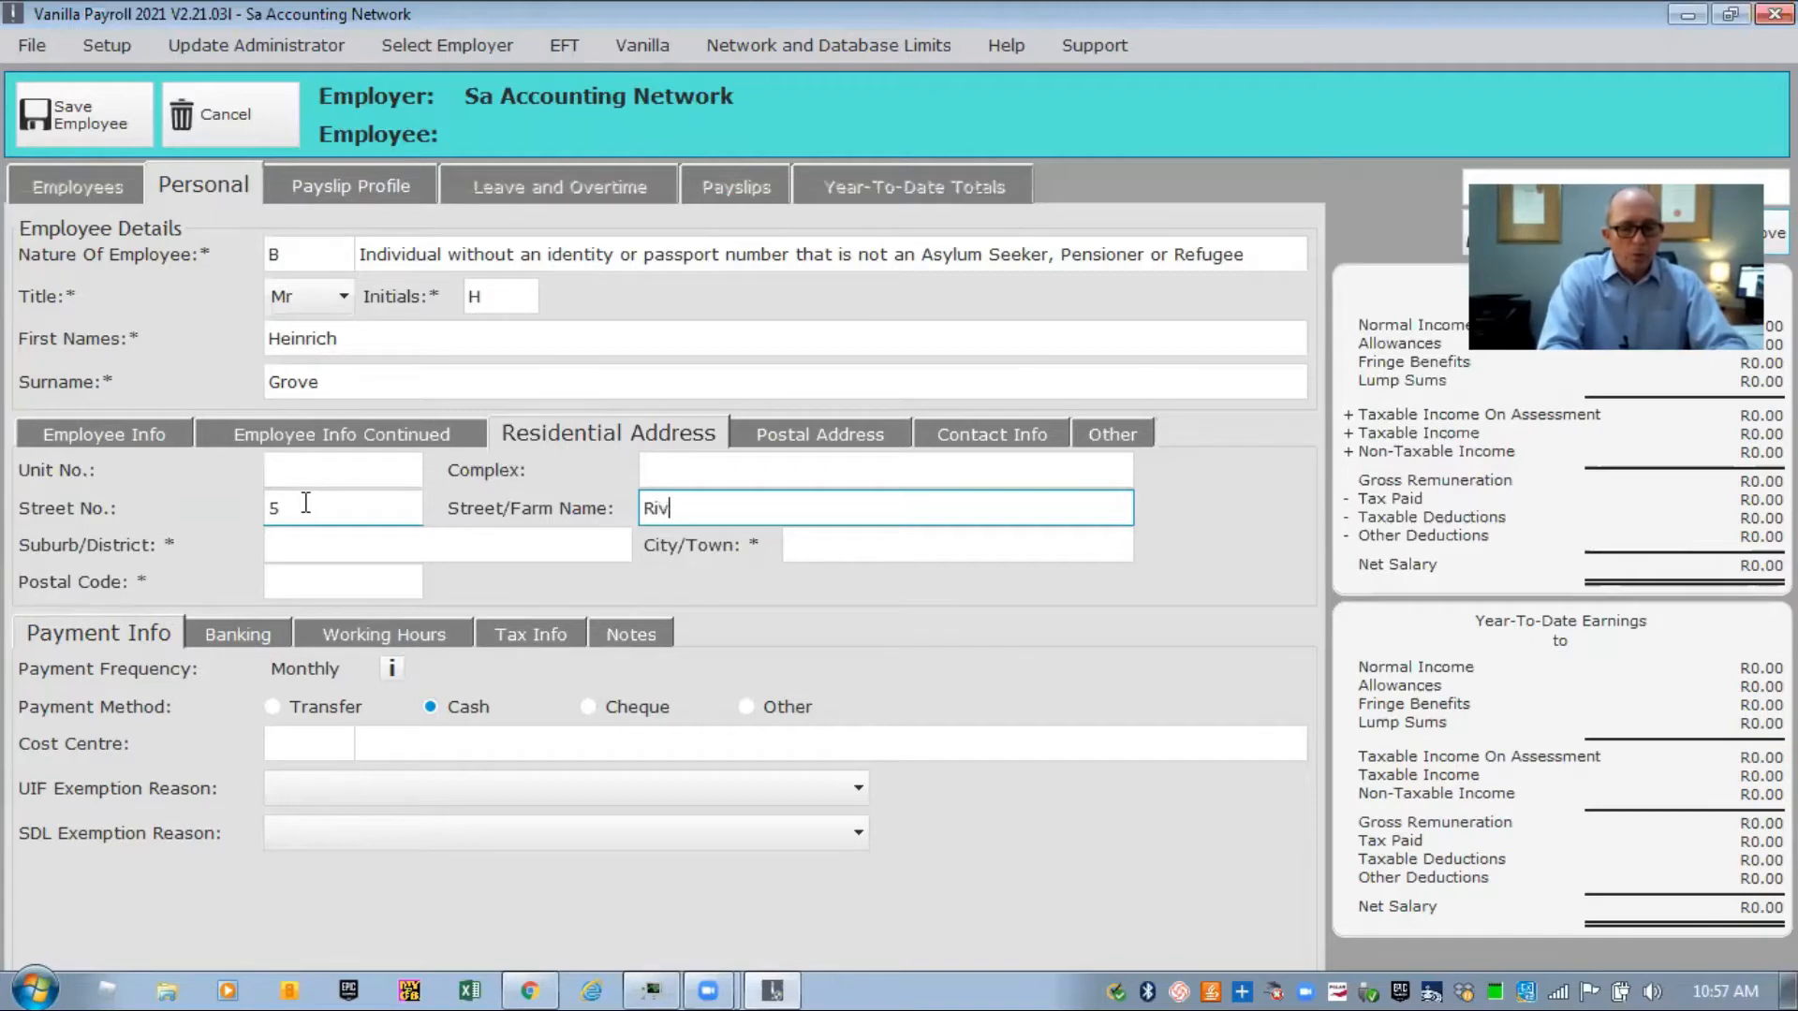
key("Tab")
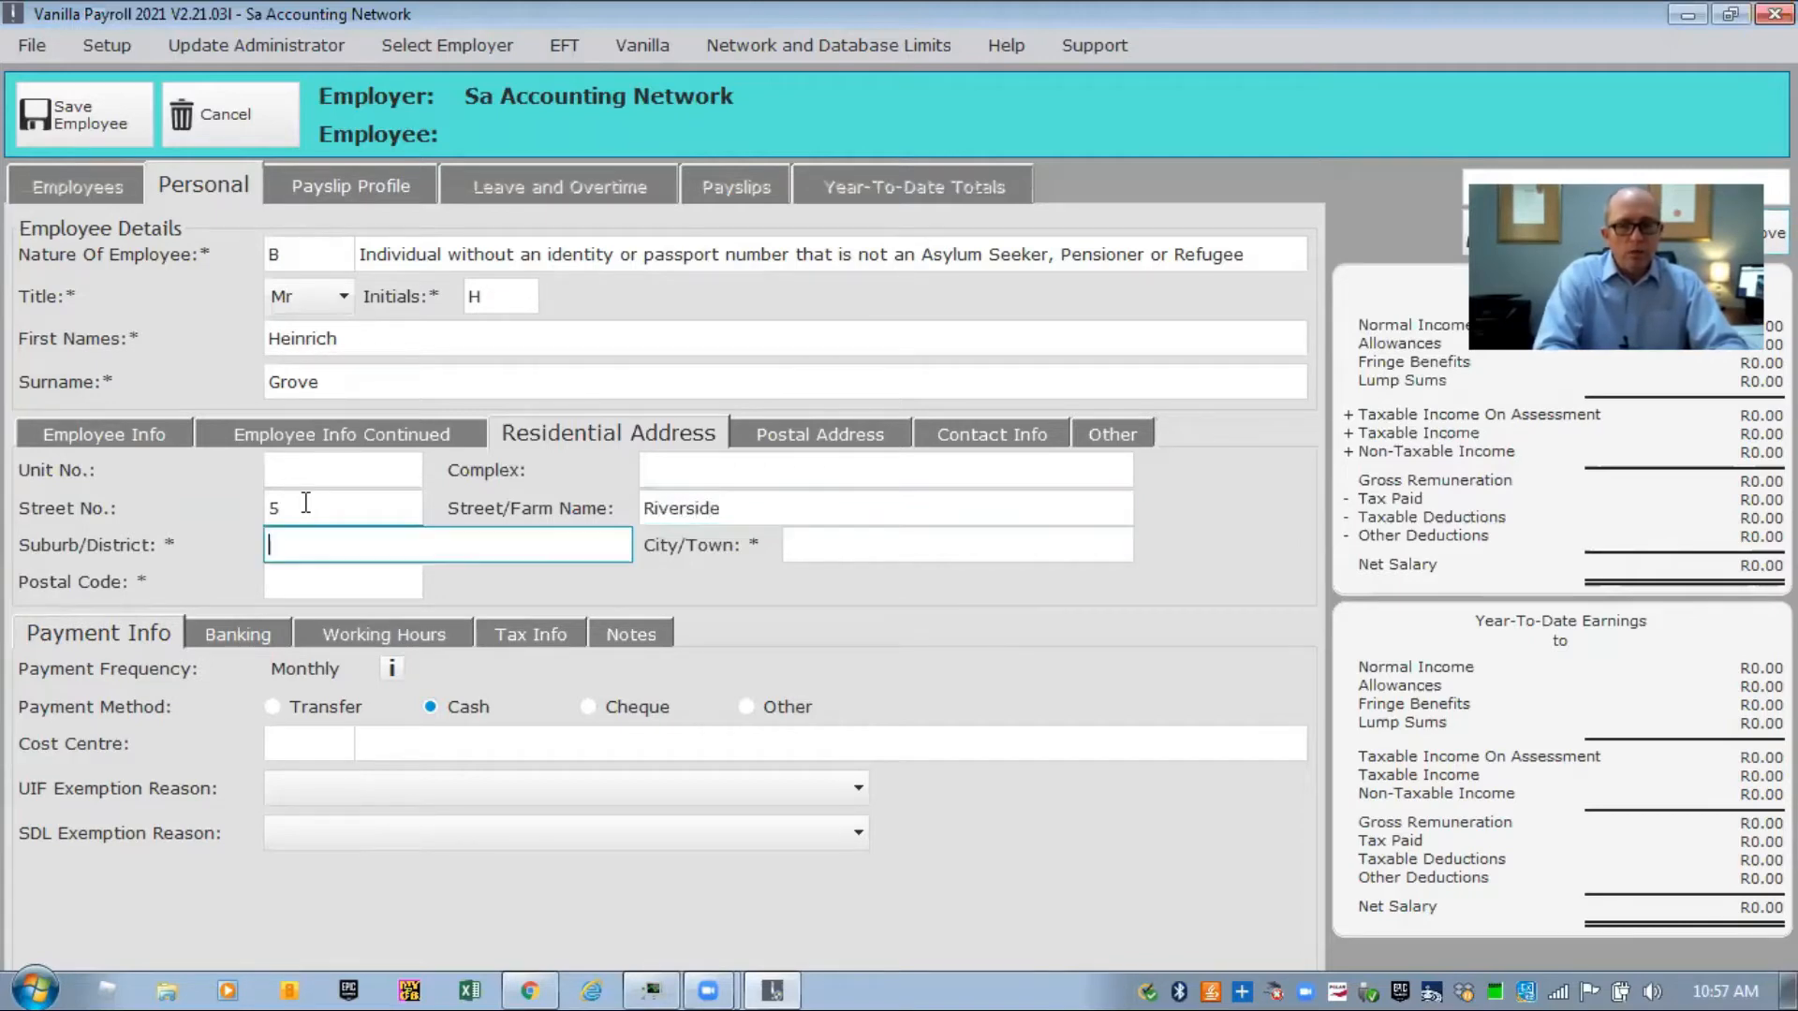
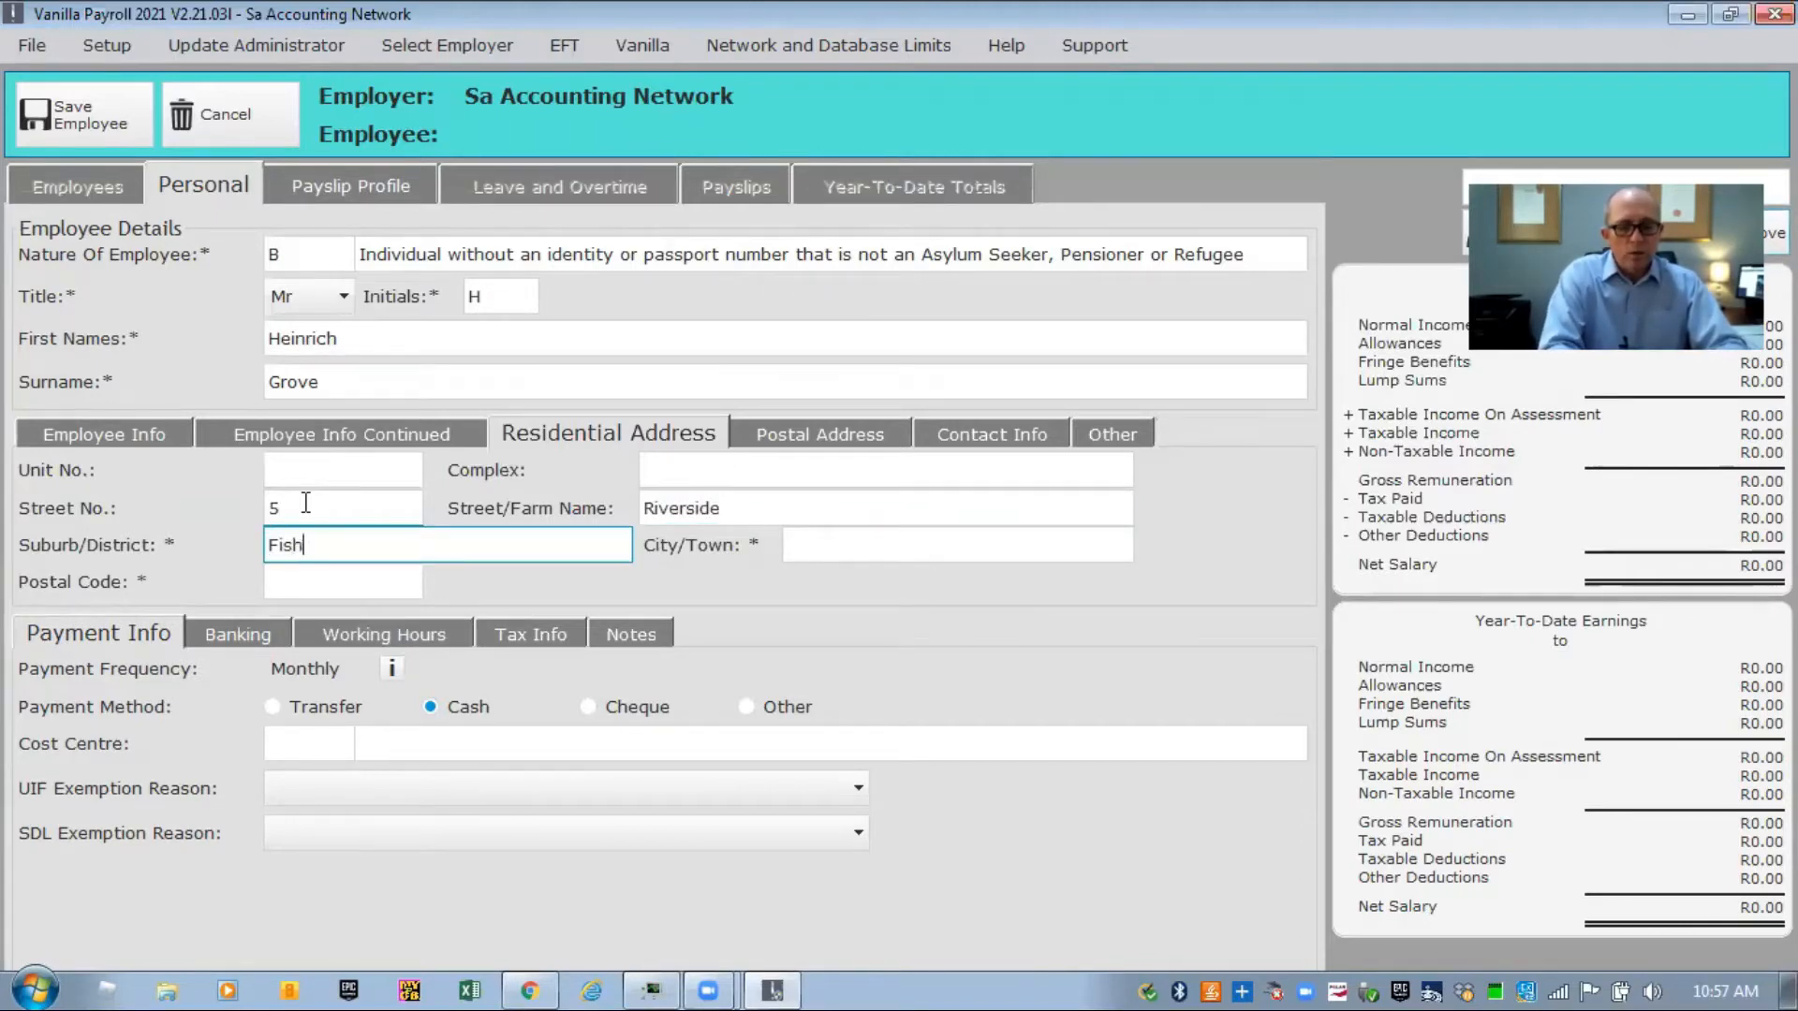
key("Tab")
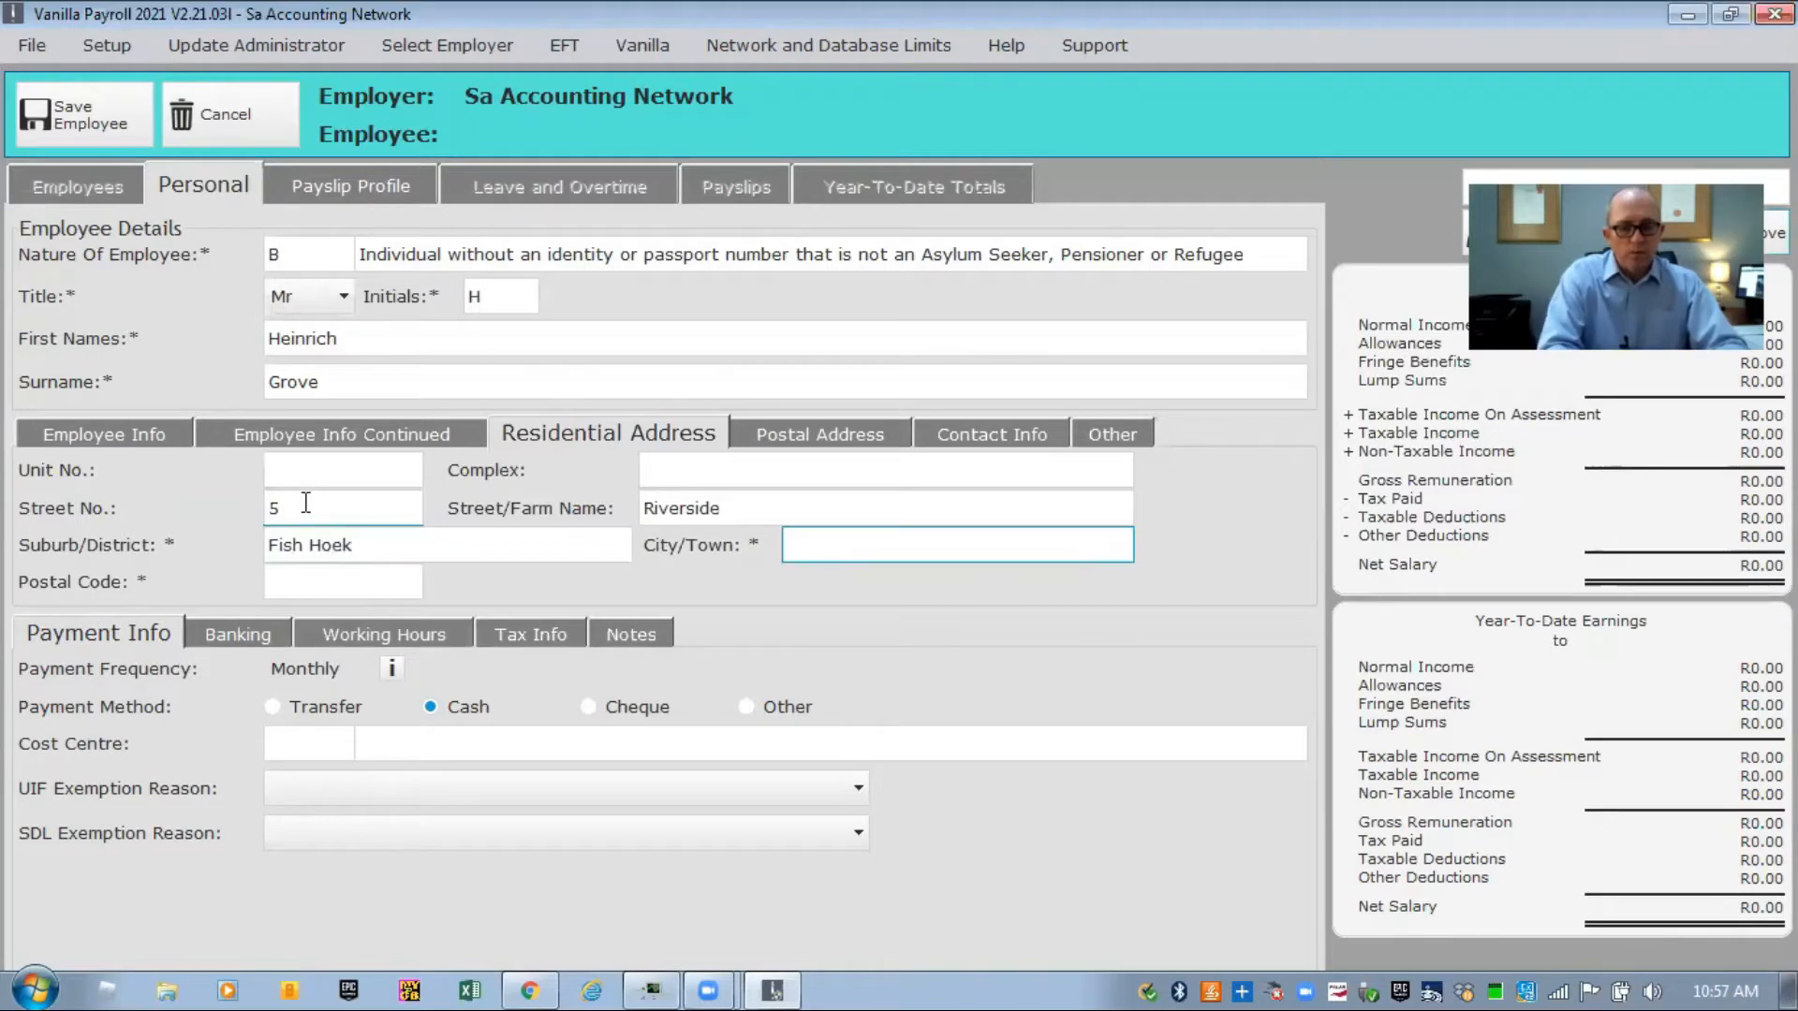
Enter the residential city and postal code.
type("Cape T")
type("own")
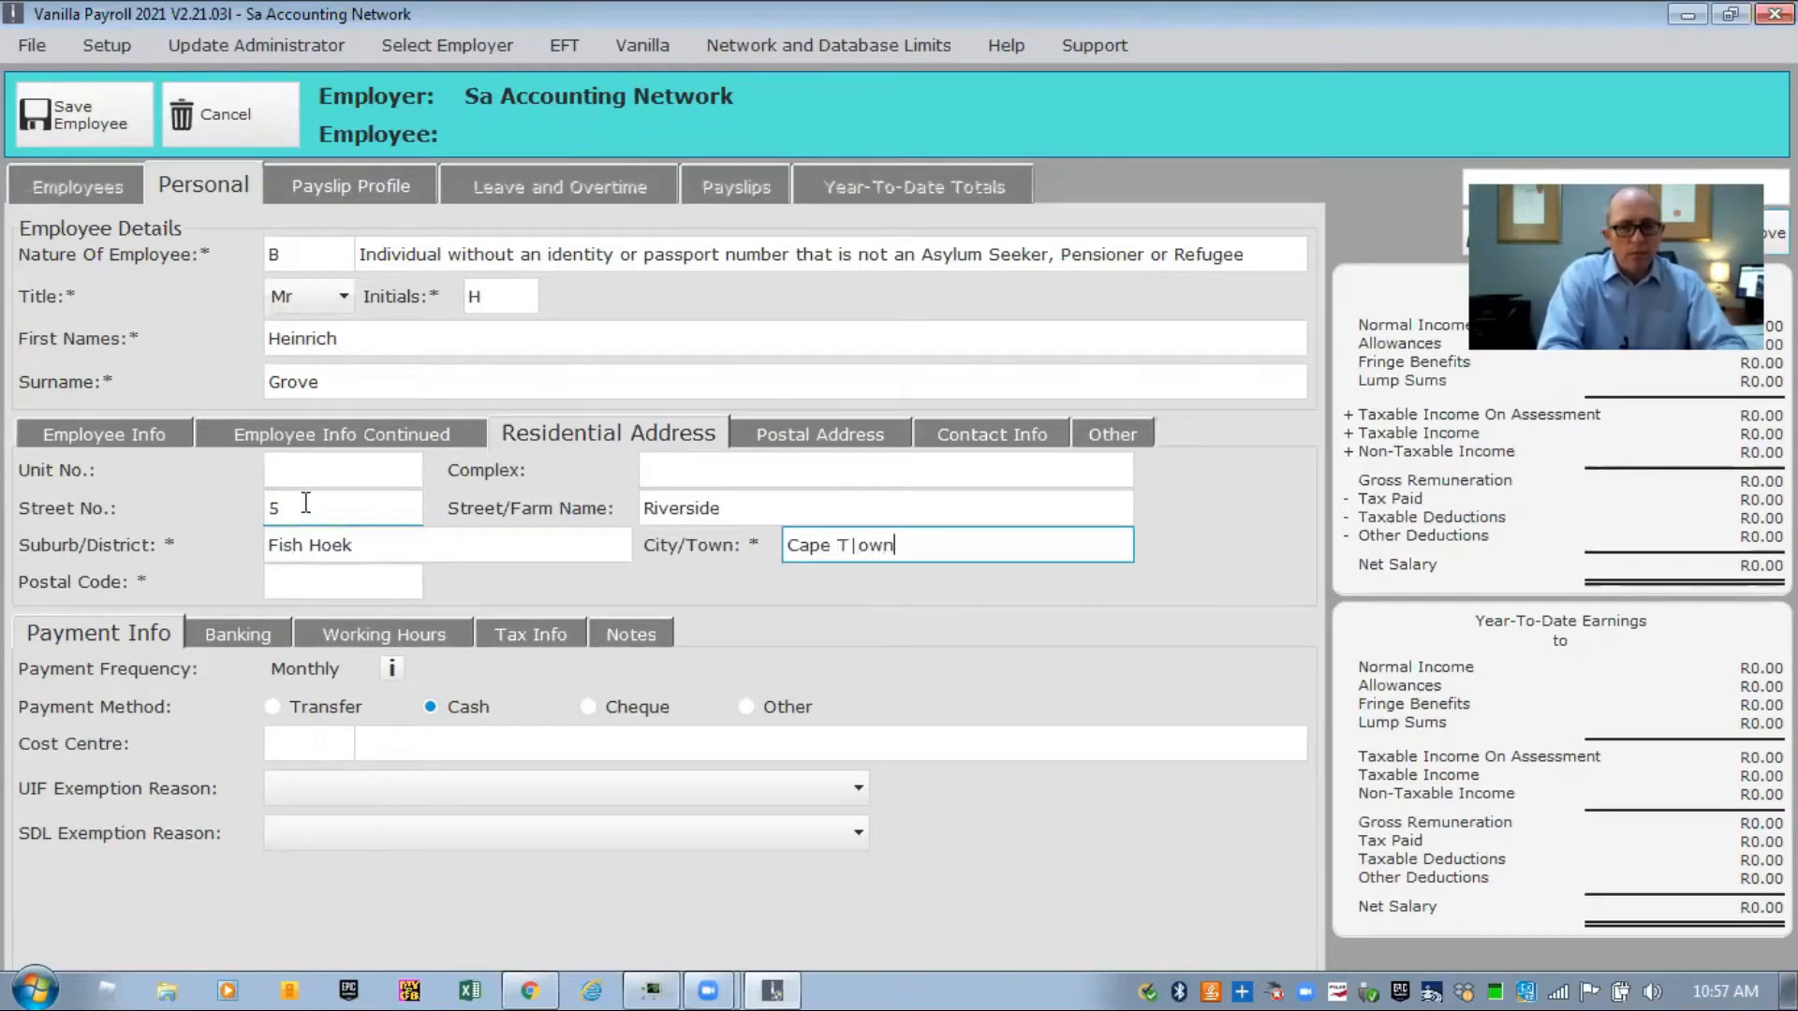
key("Tab")
type("7975")
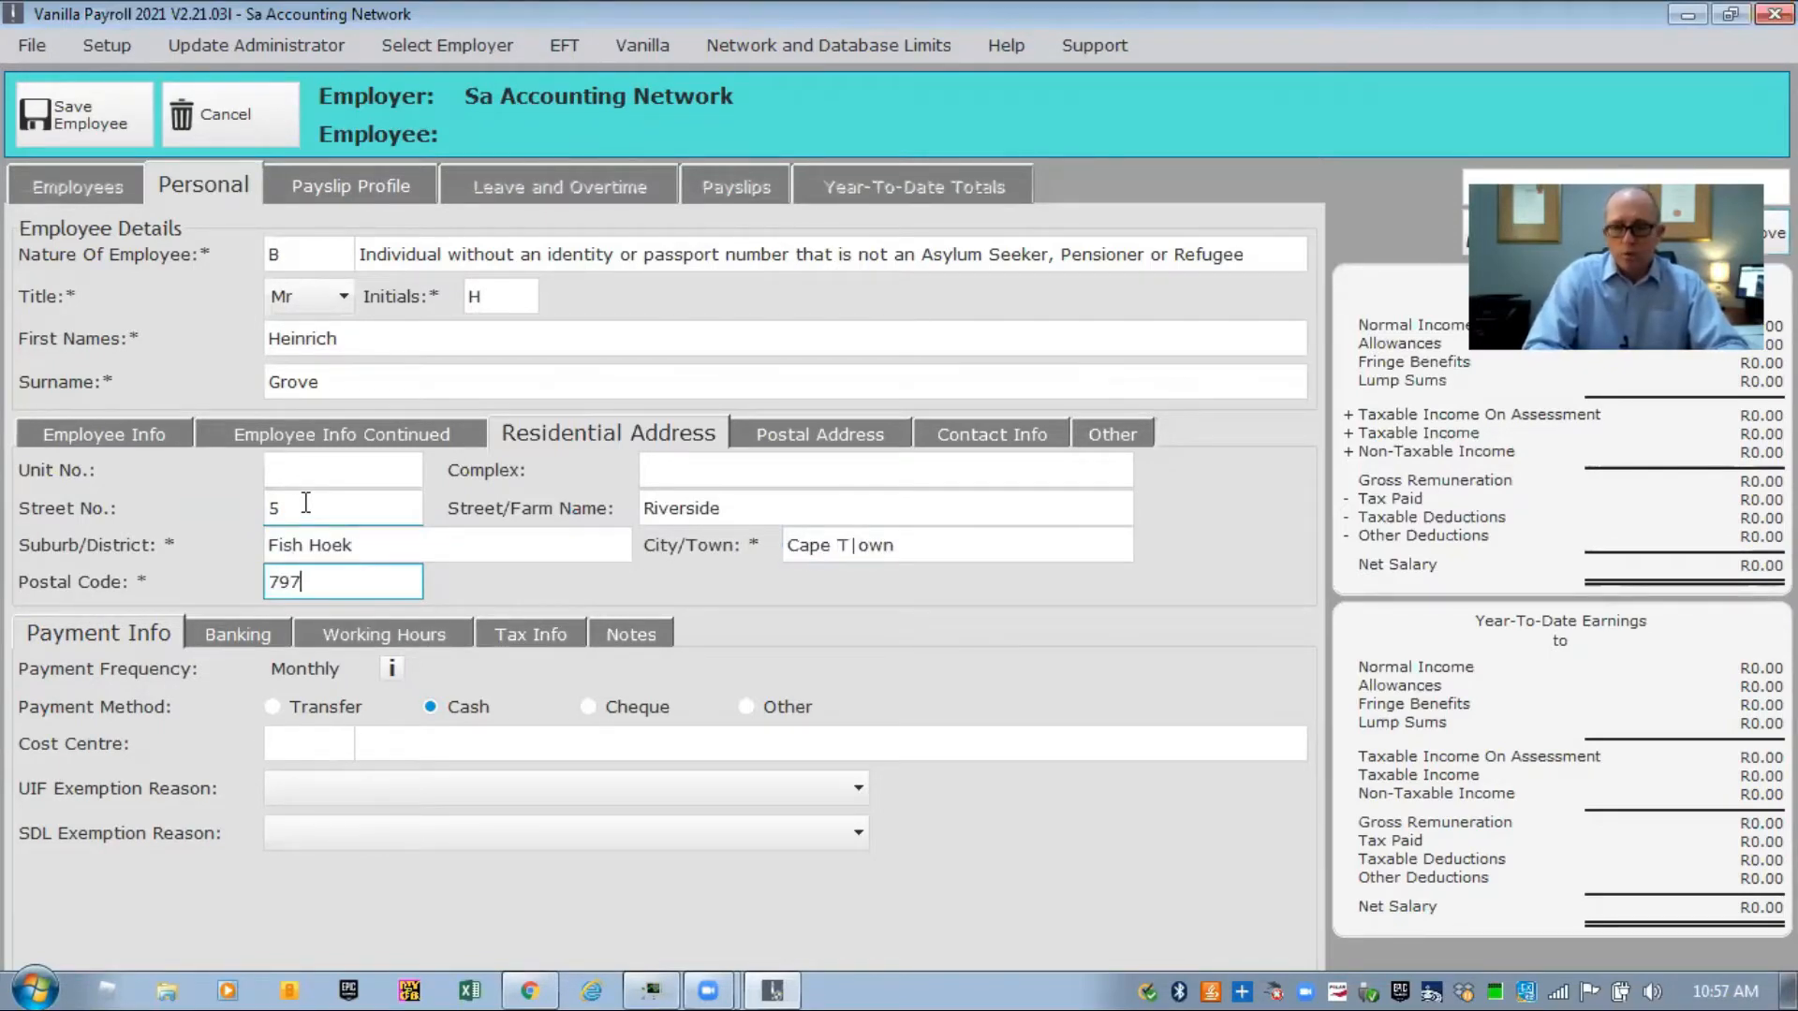
key("Tab")
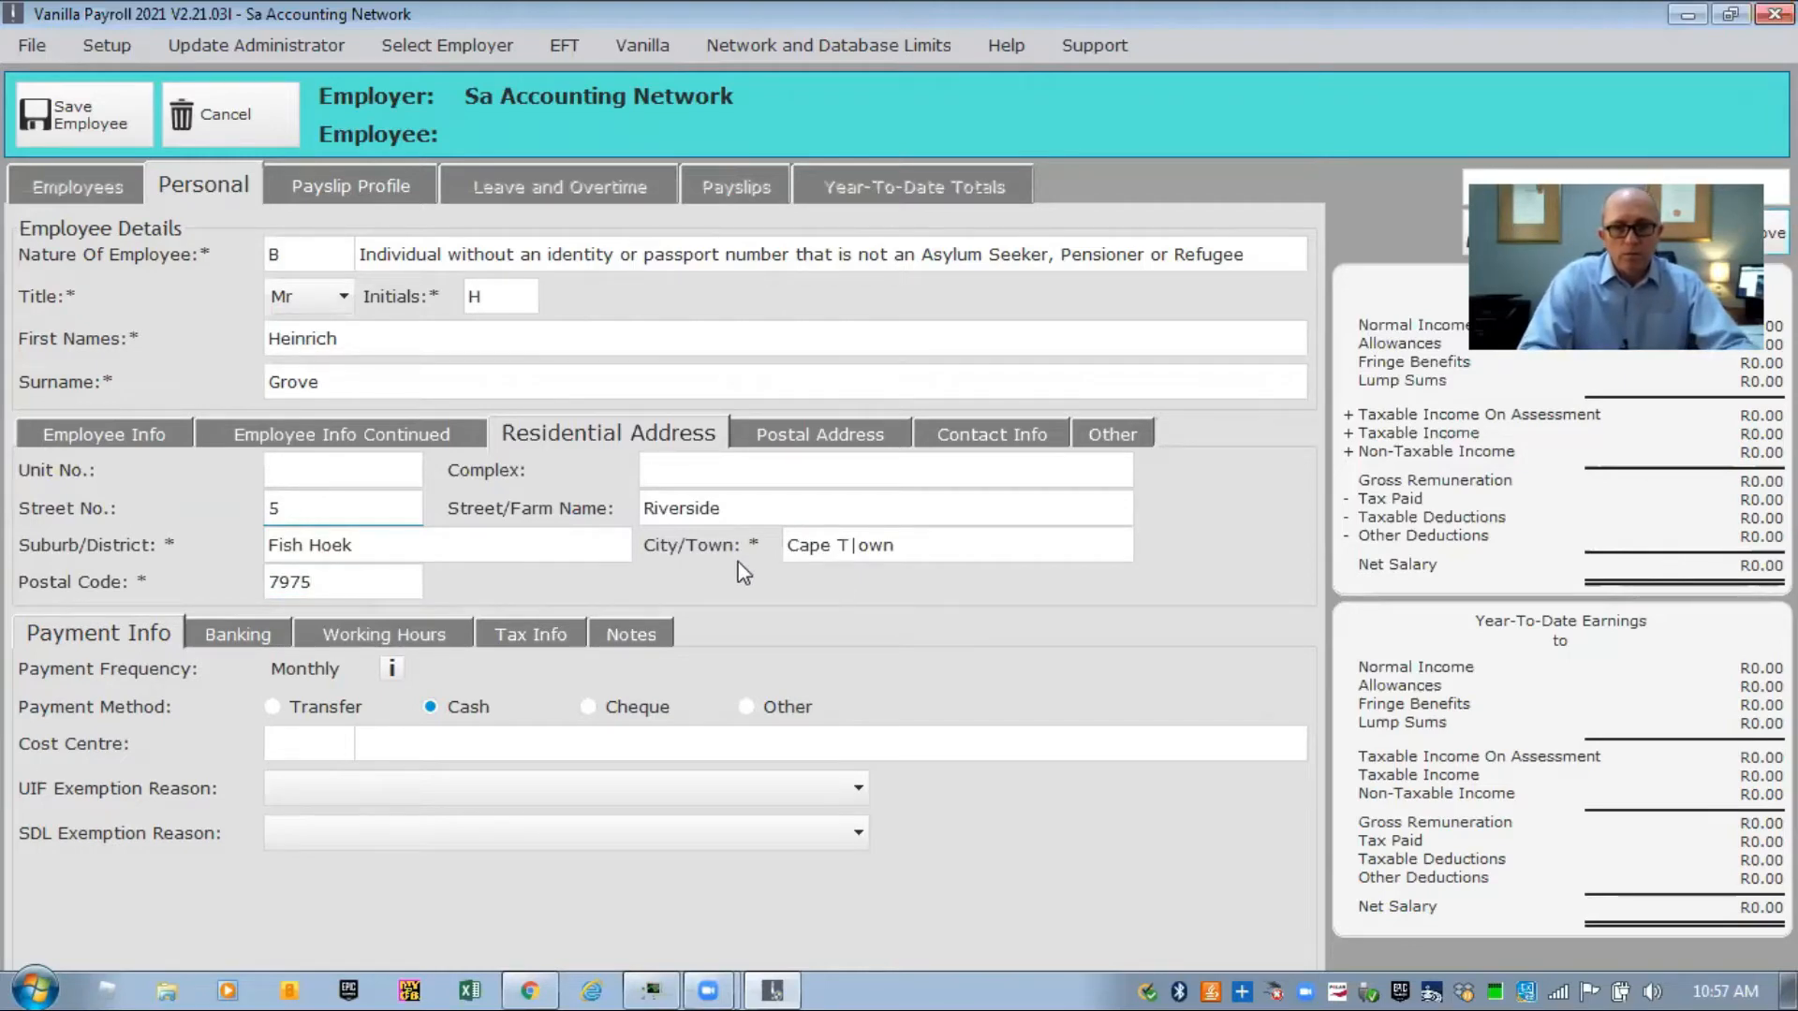
left_click(864, 541)
left_click(863, 541)
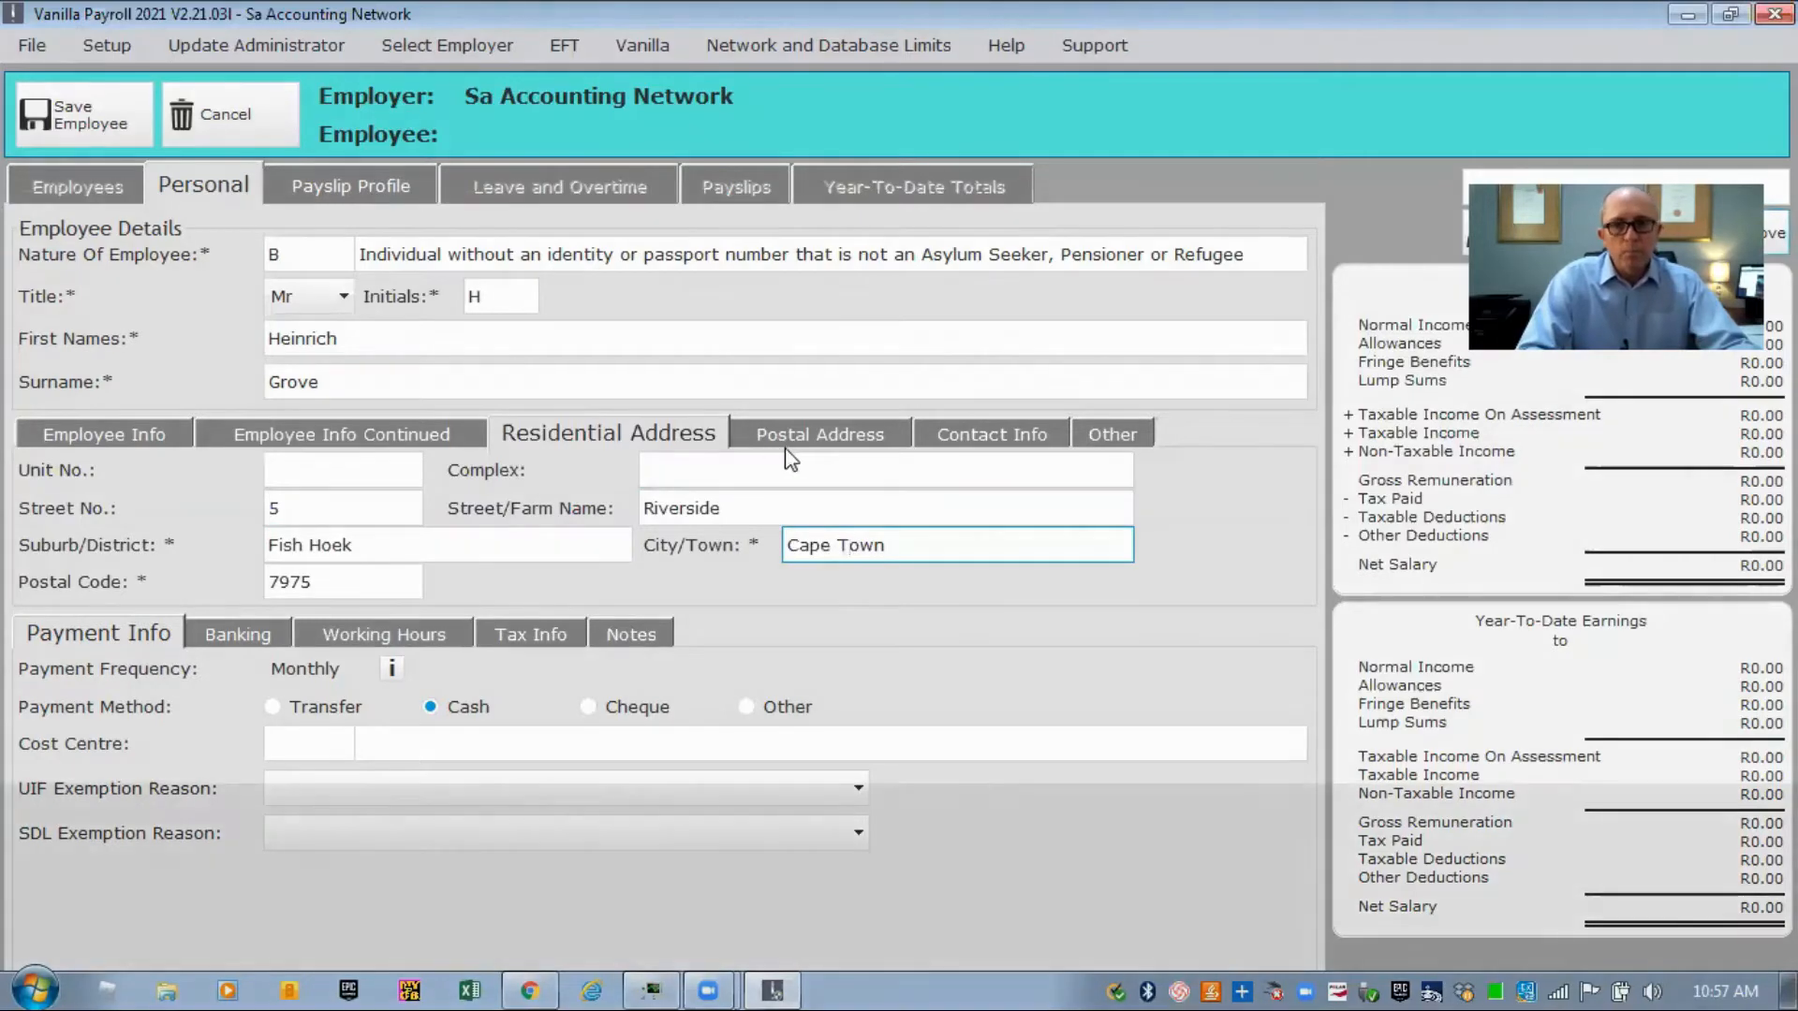
left_click(819, 435)
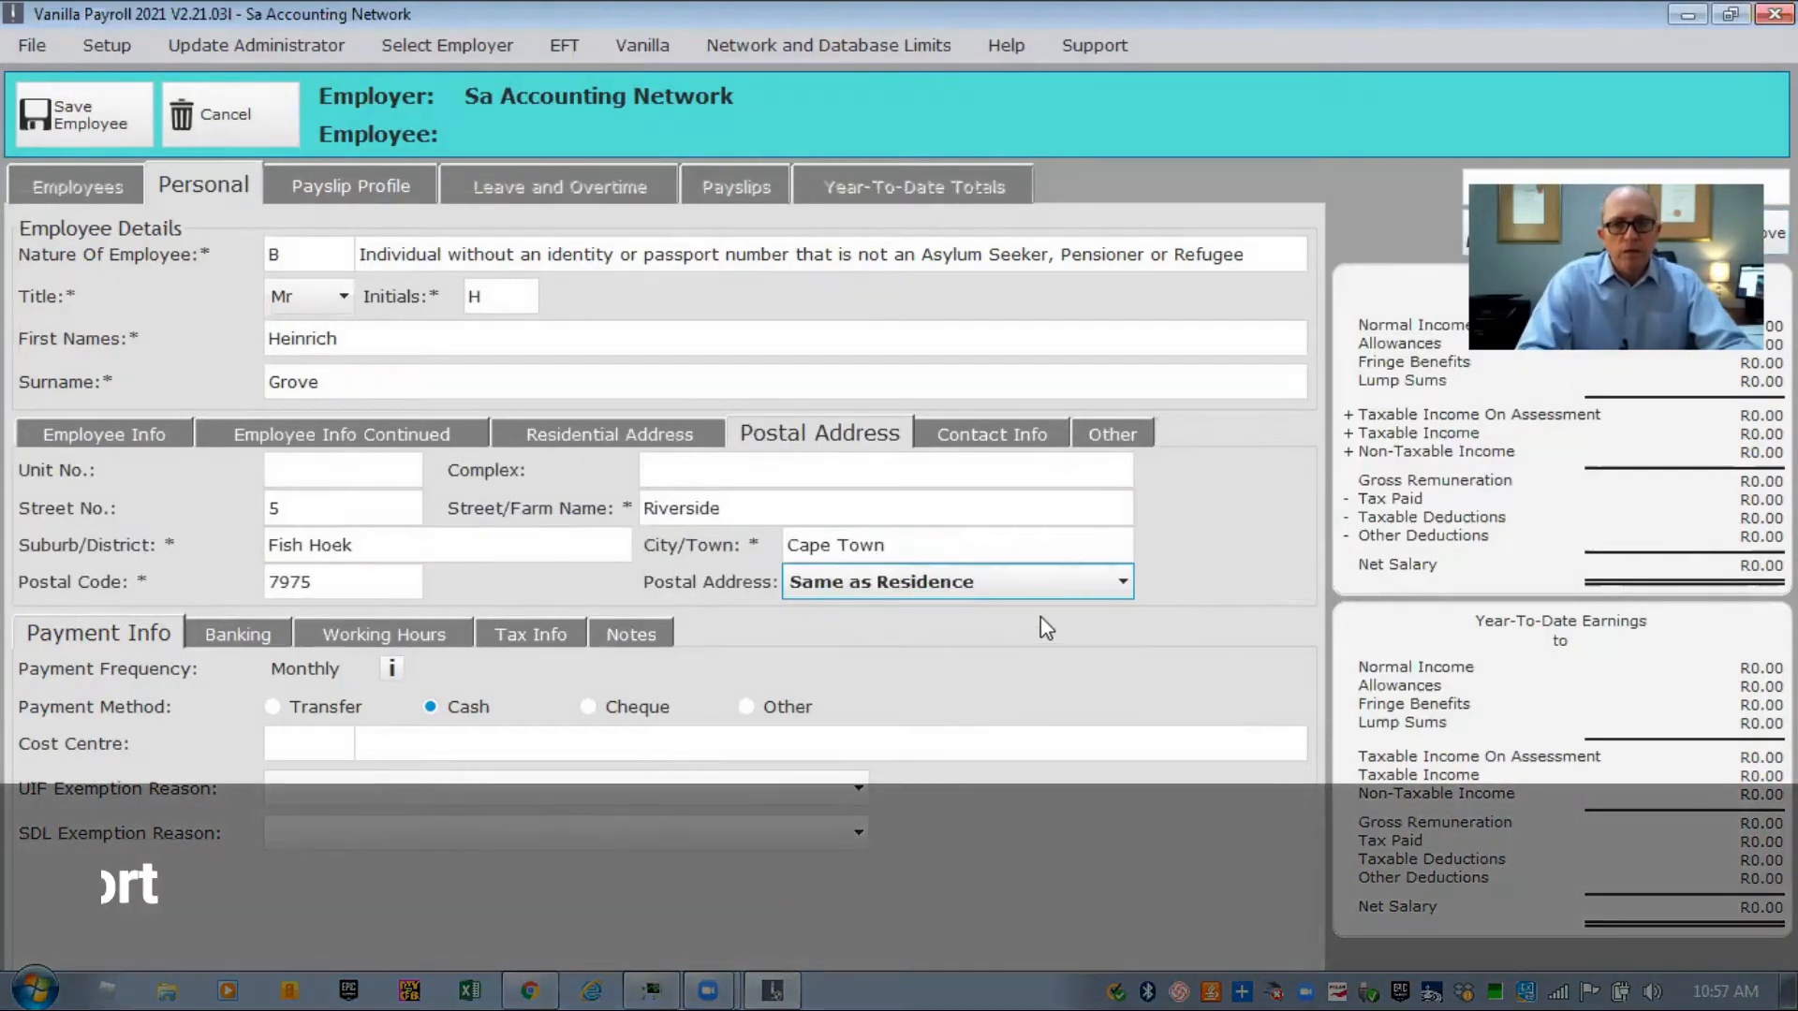
Leave the postal address set to Same as Residence.
left_click(1122, 584)
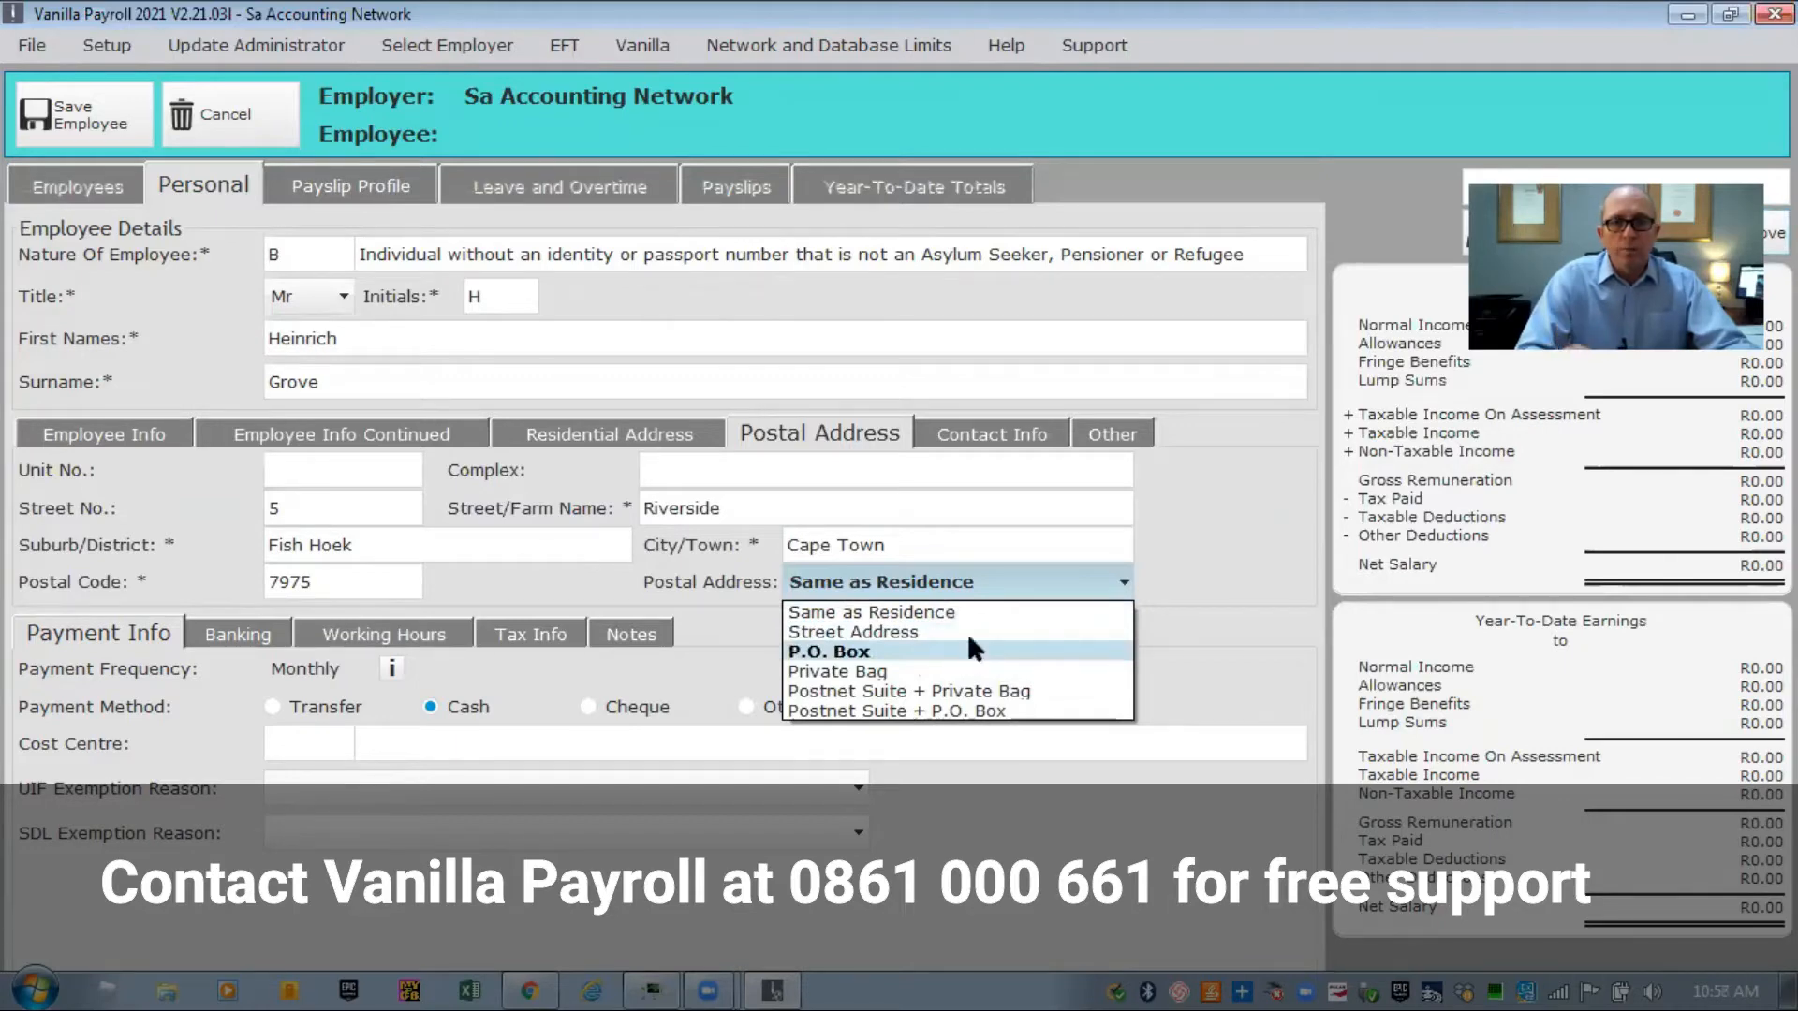
left_click(1192, 575)
left_click(998, 430)
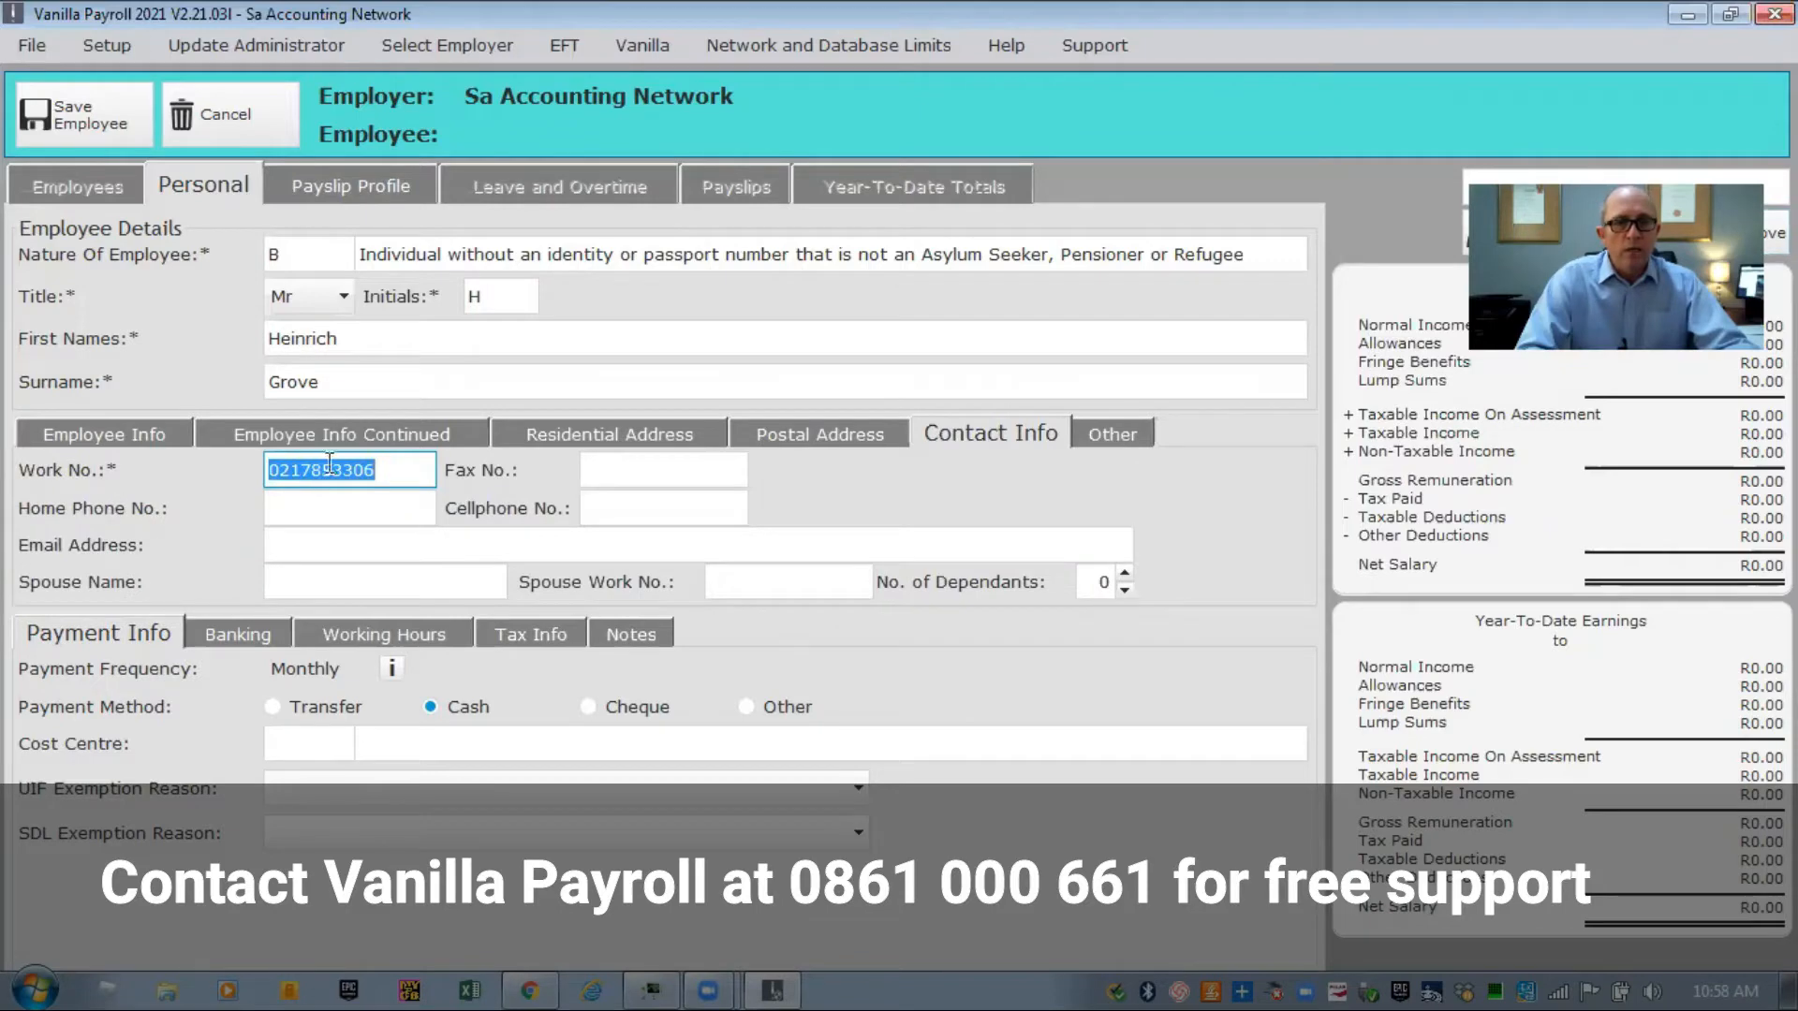
Fill in the employee's home phone number, cellphone number and e-mail address.
left_click(356, 512)
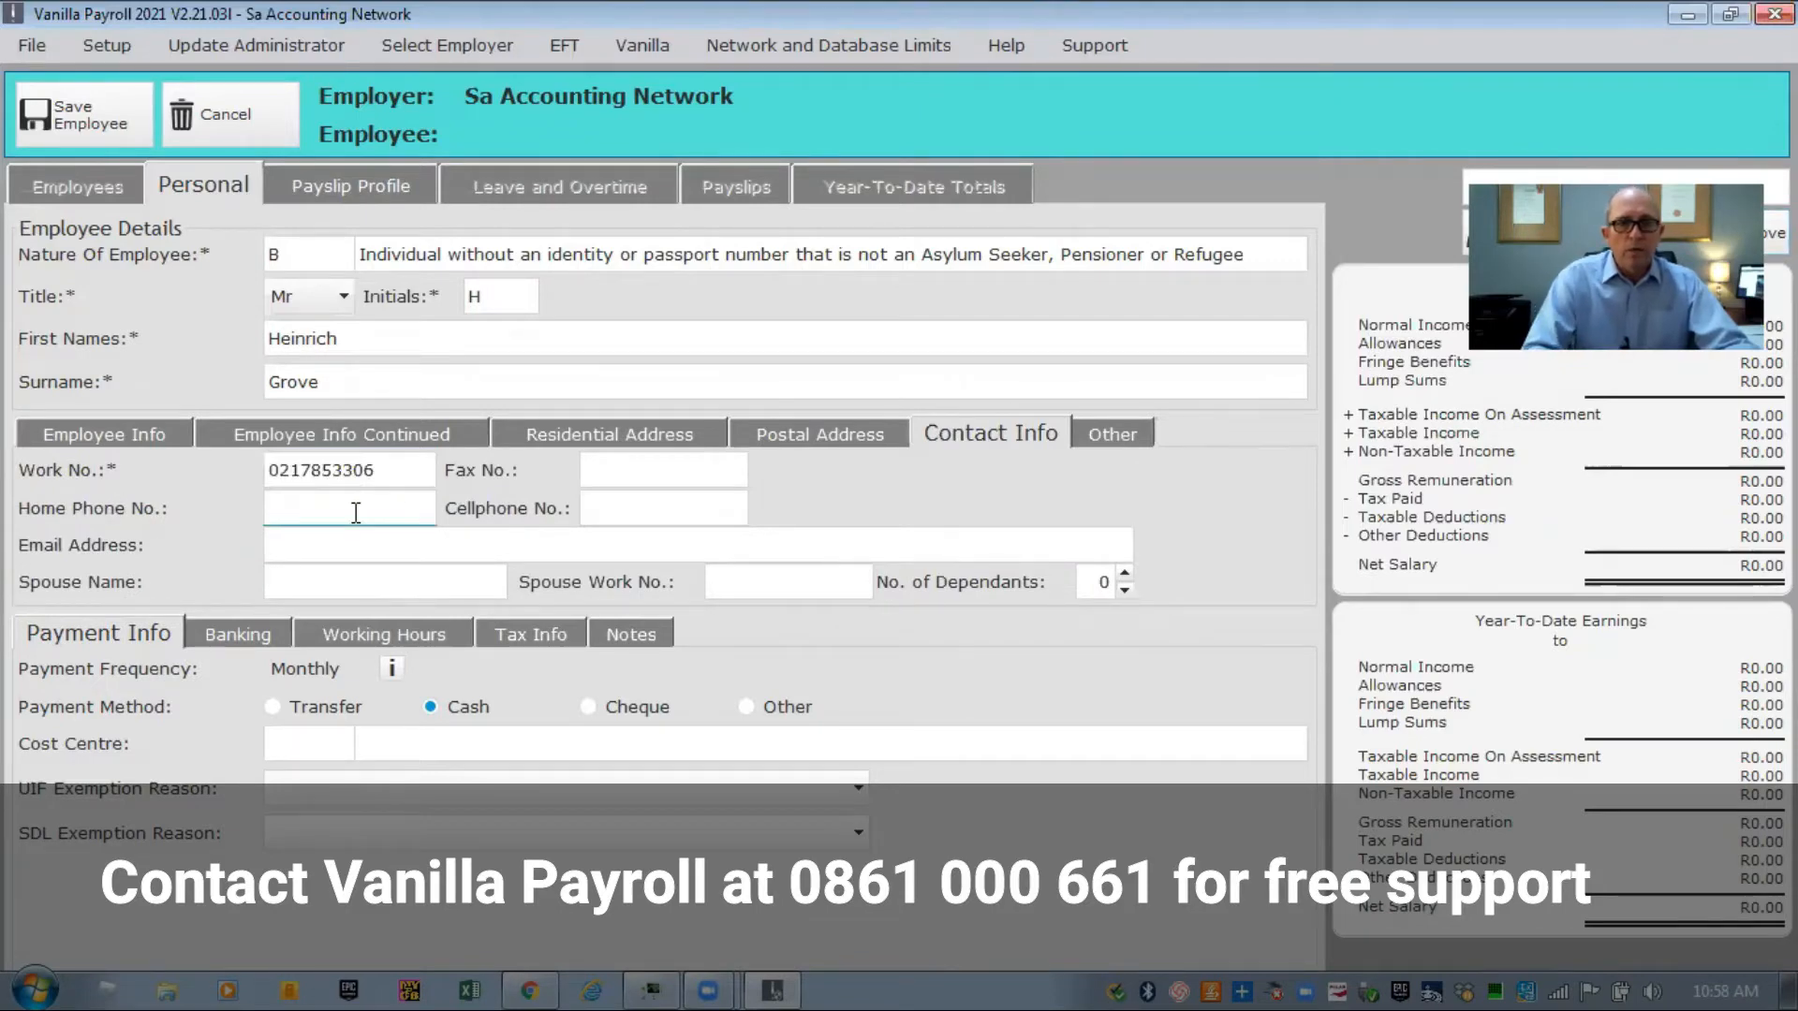
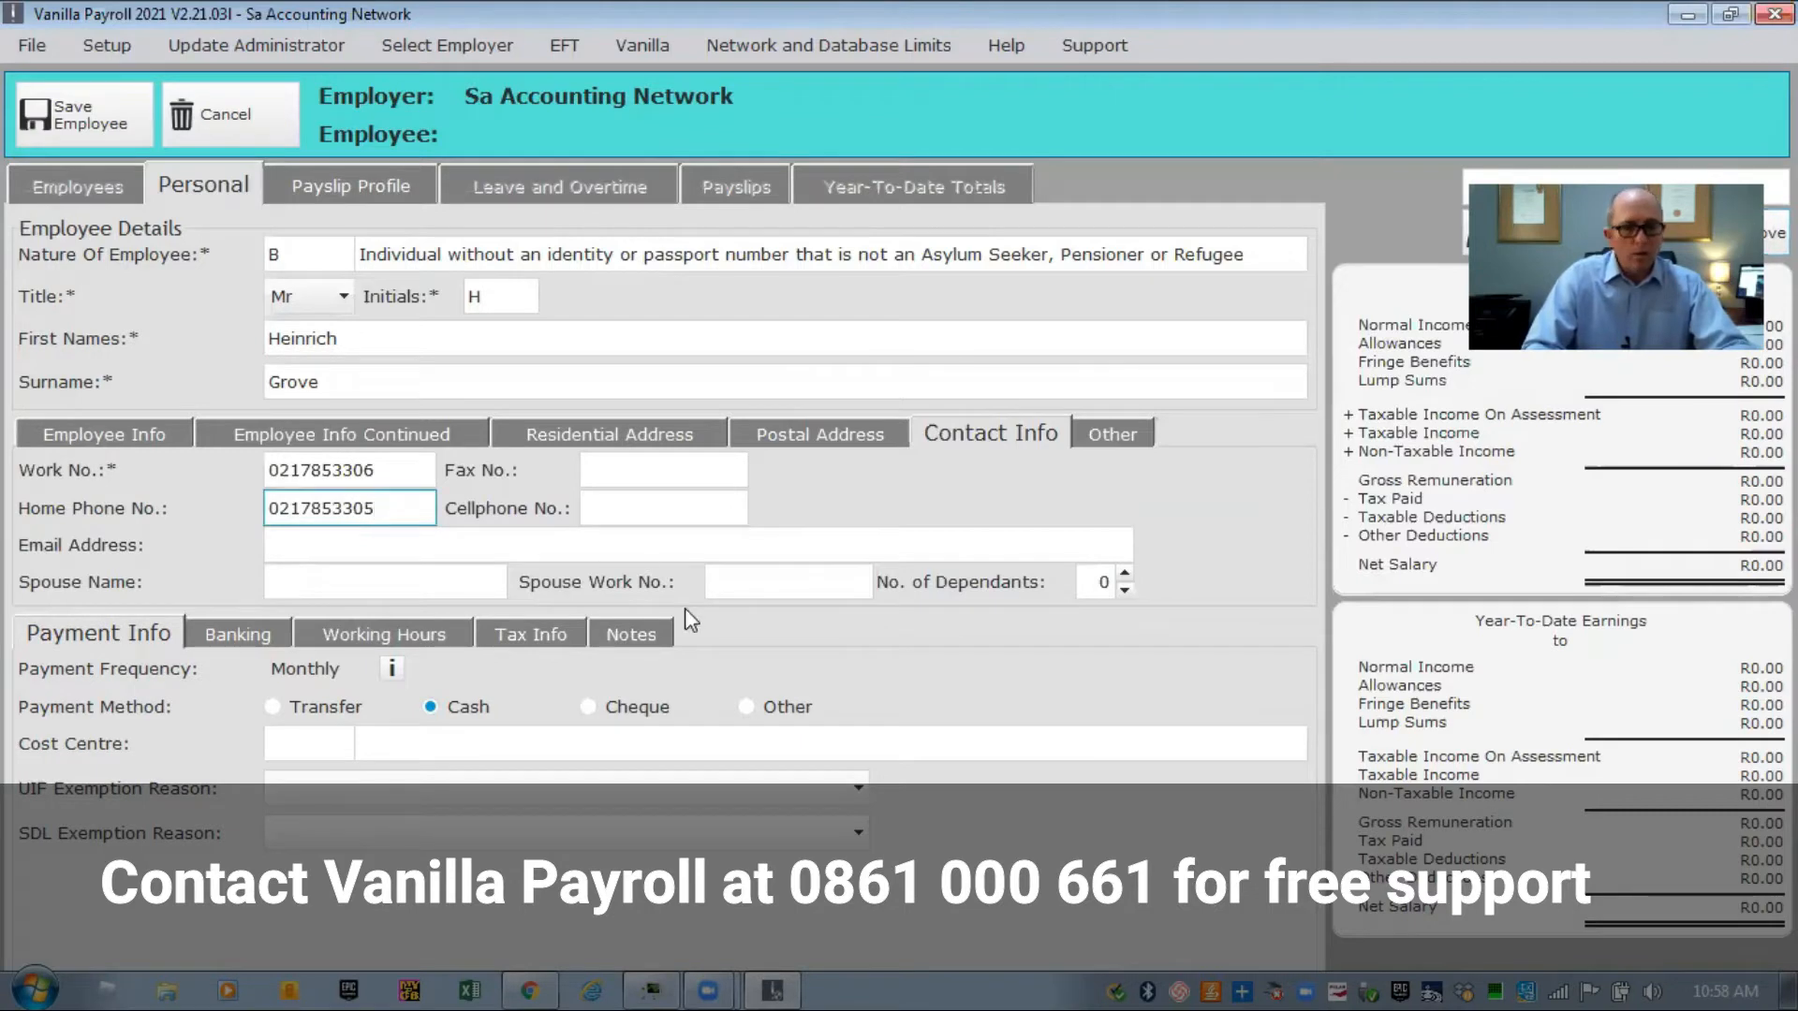
key("Tab")
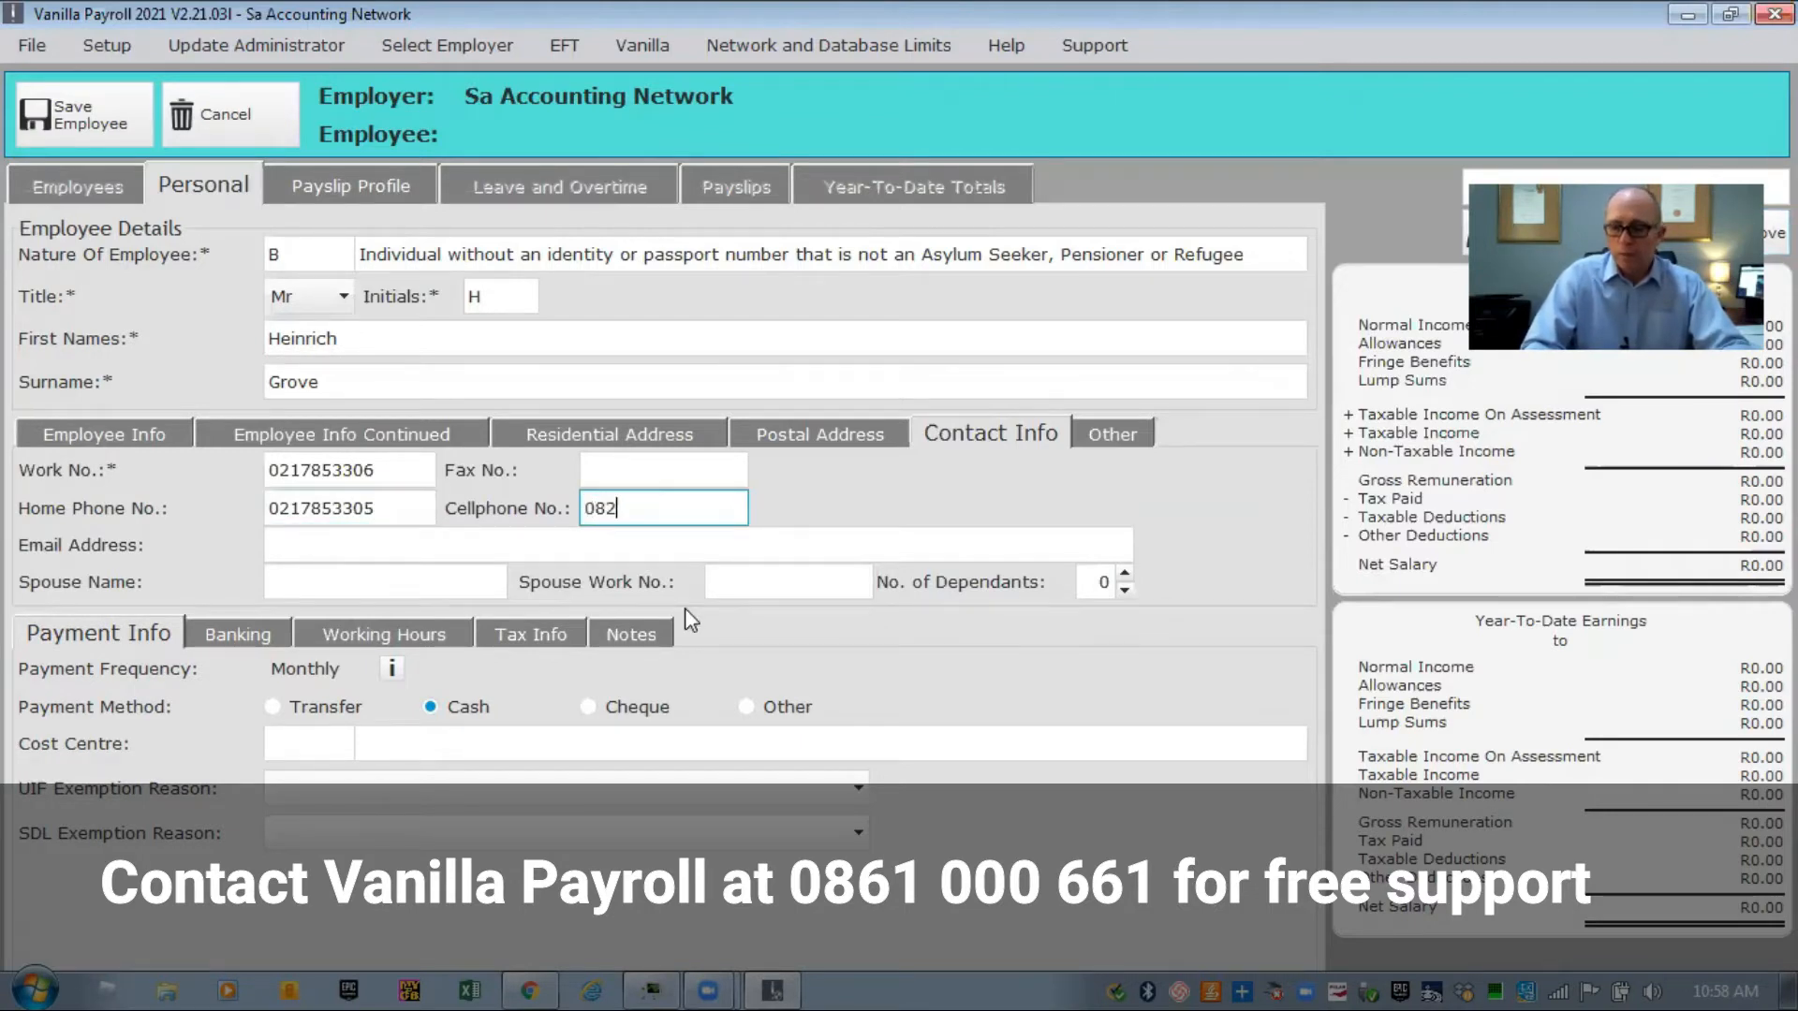
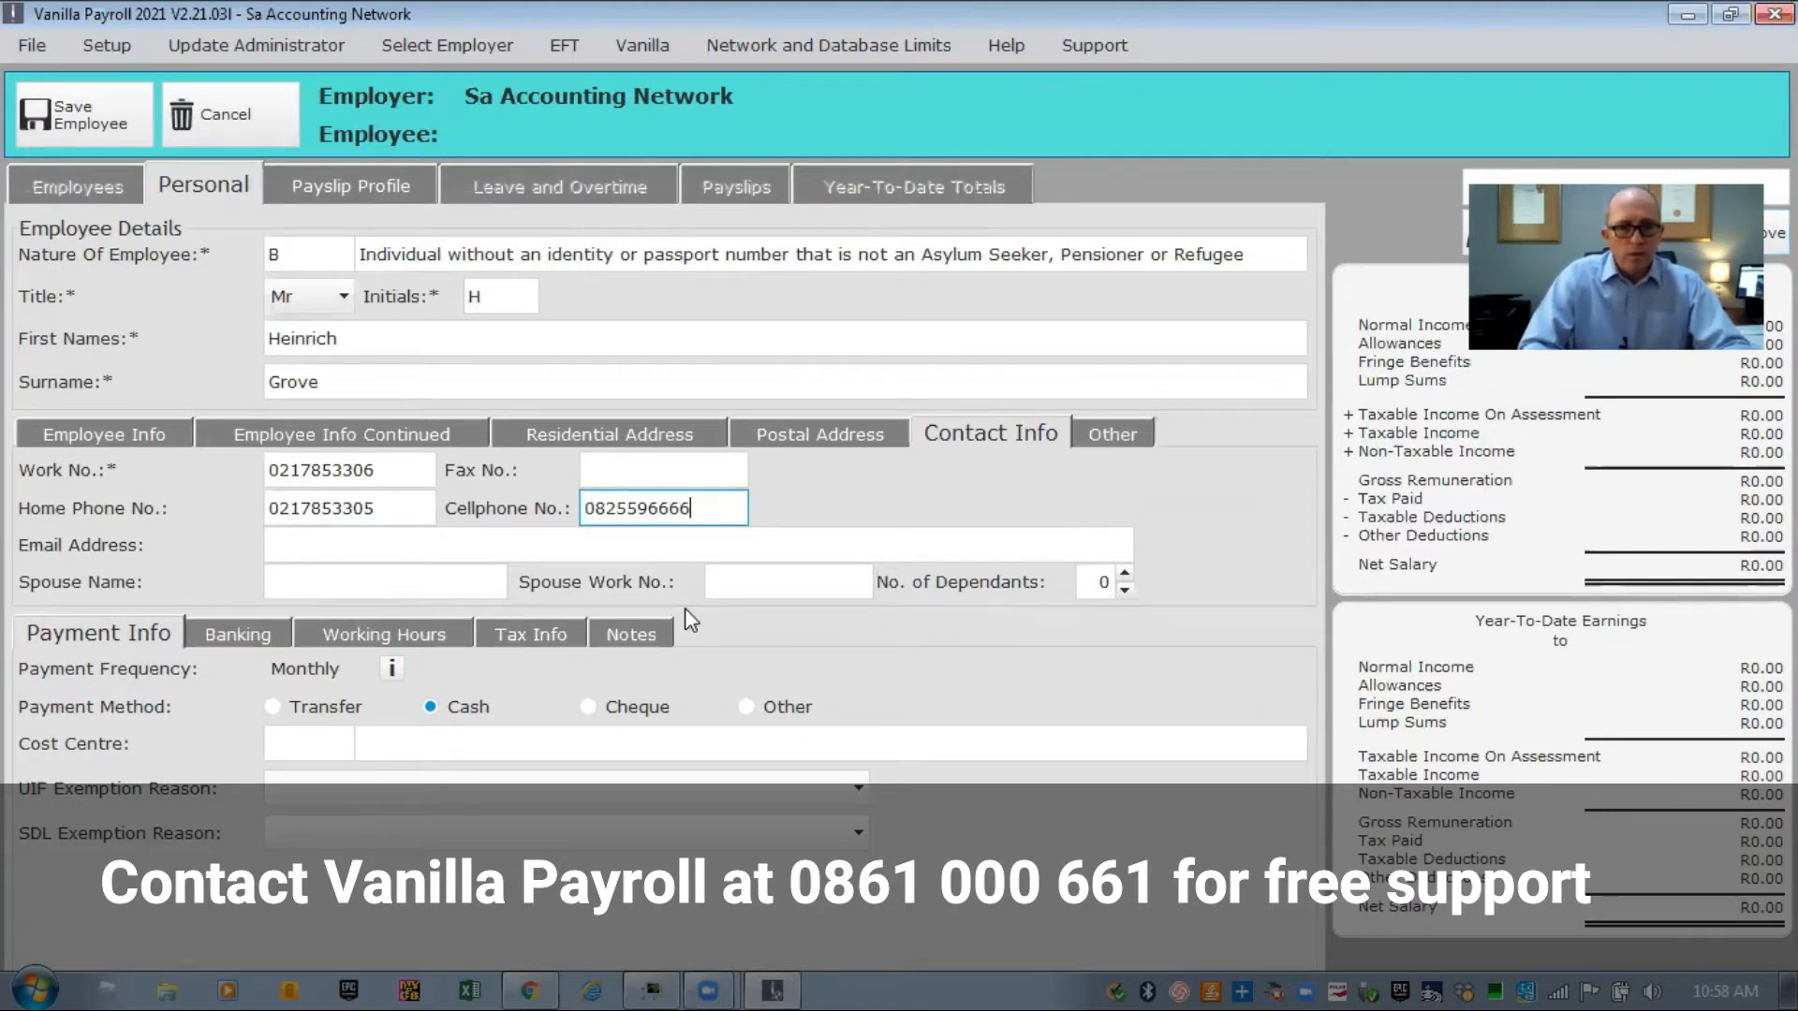
key("Tab")
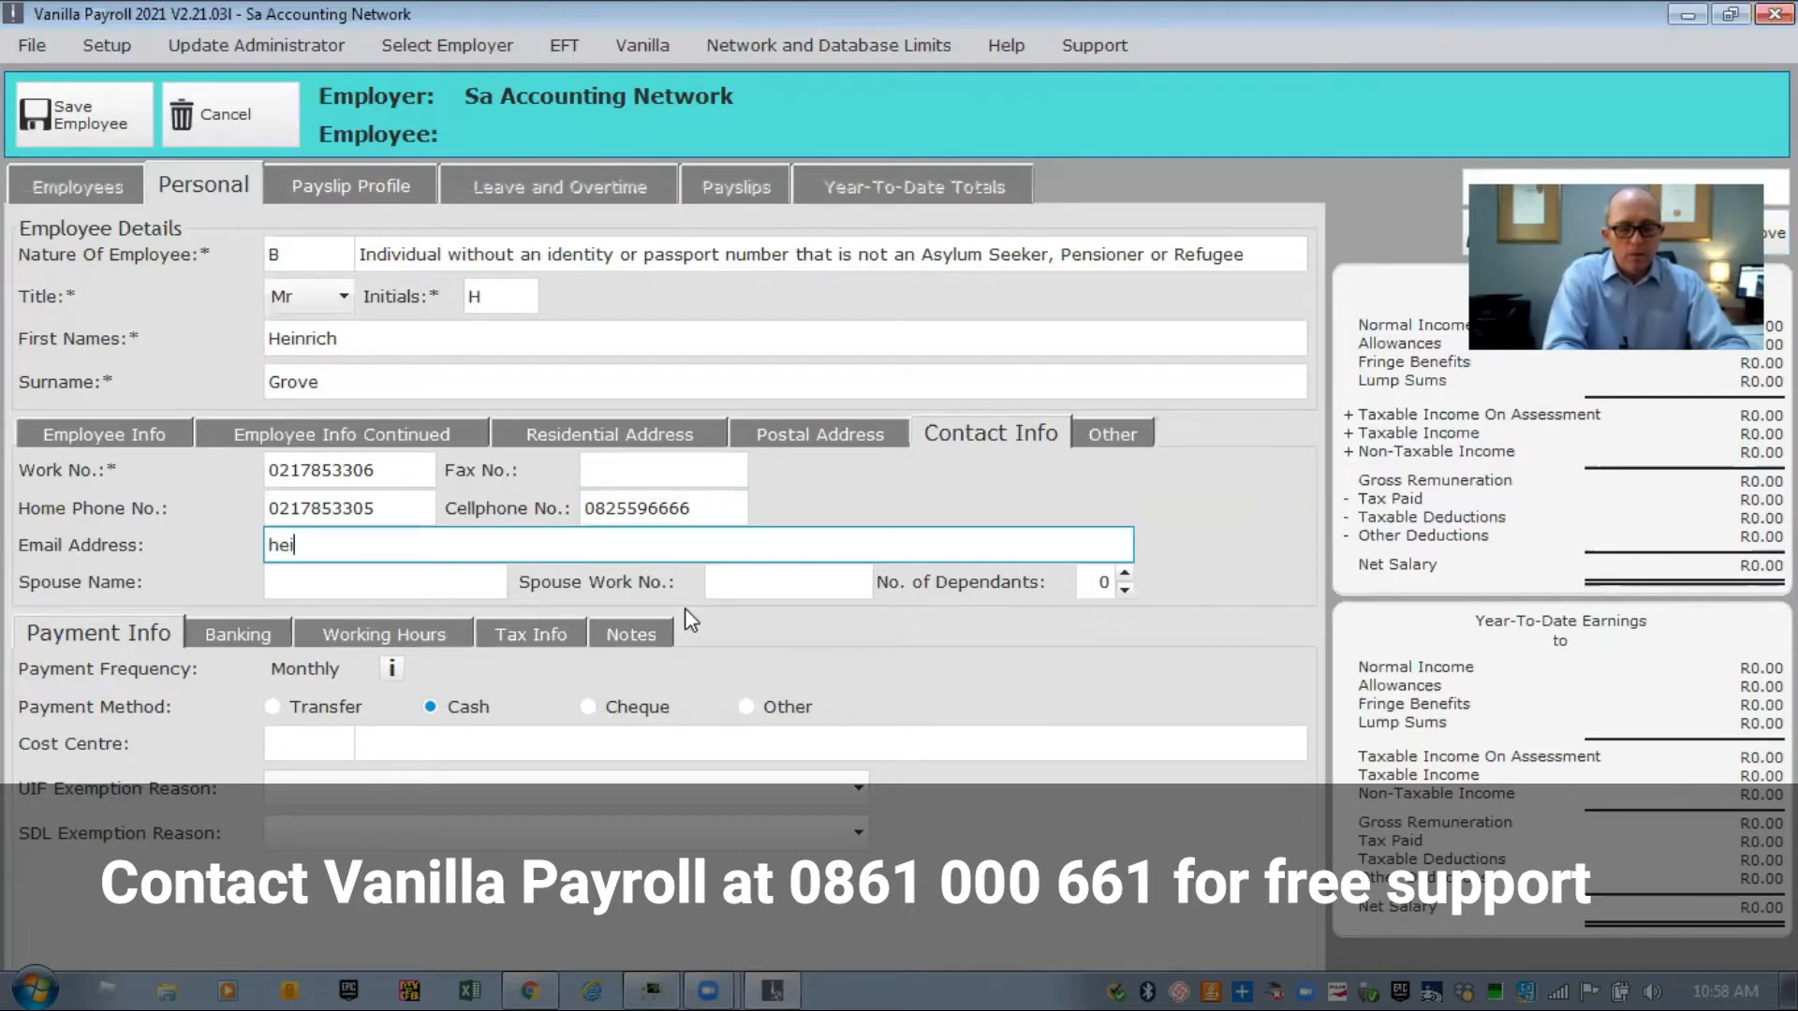
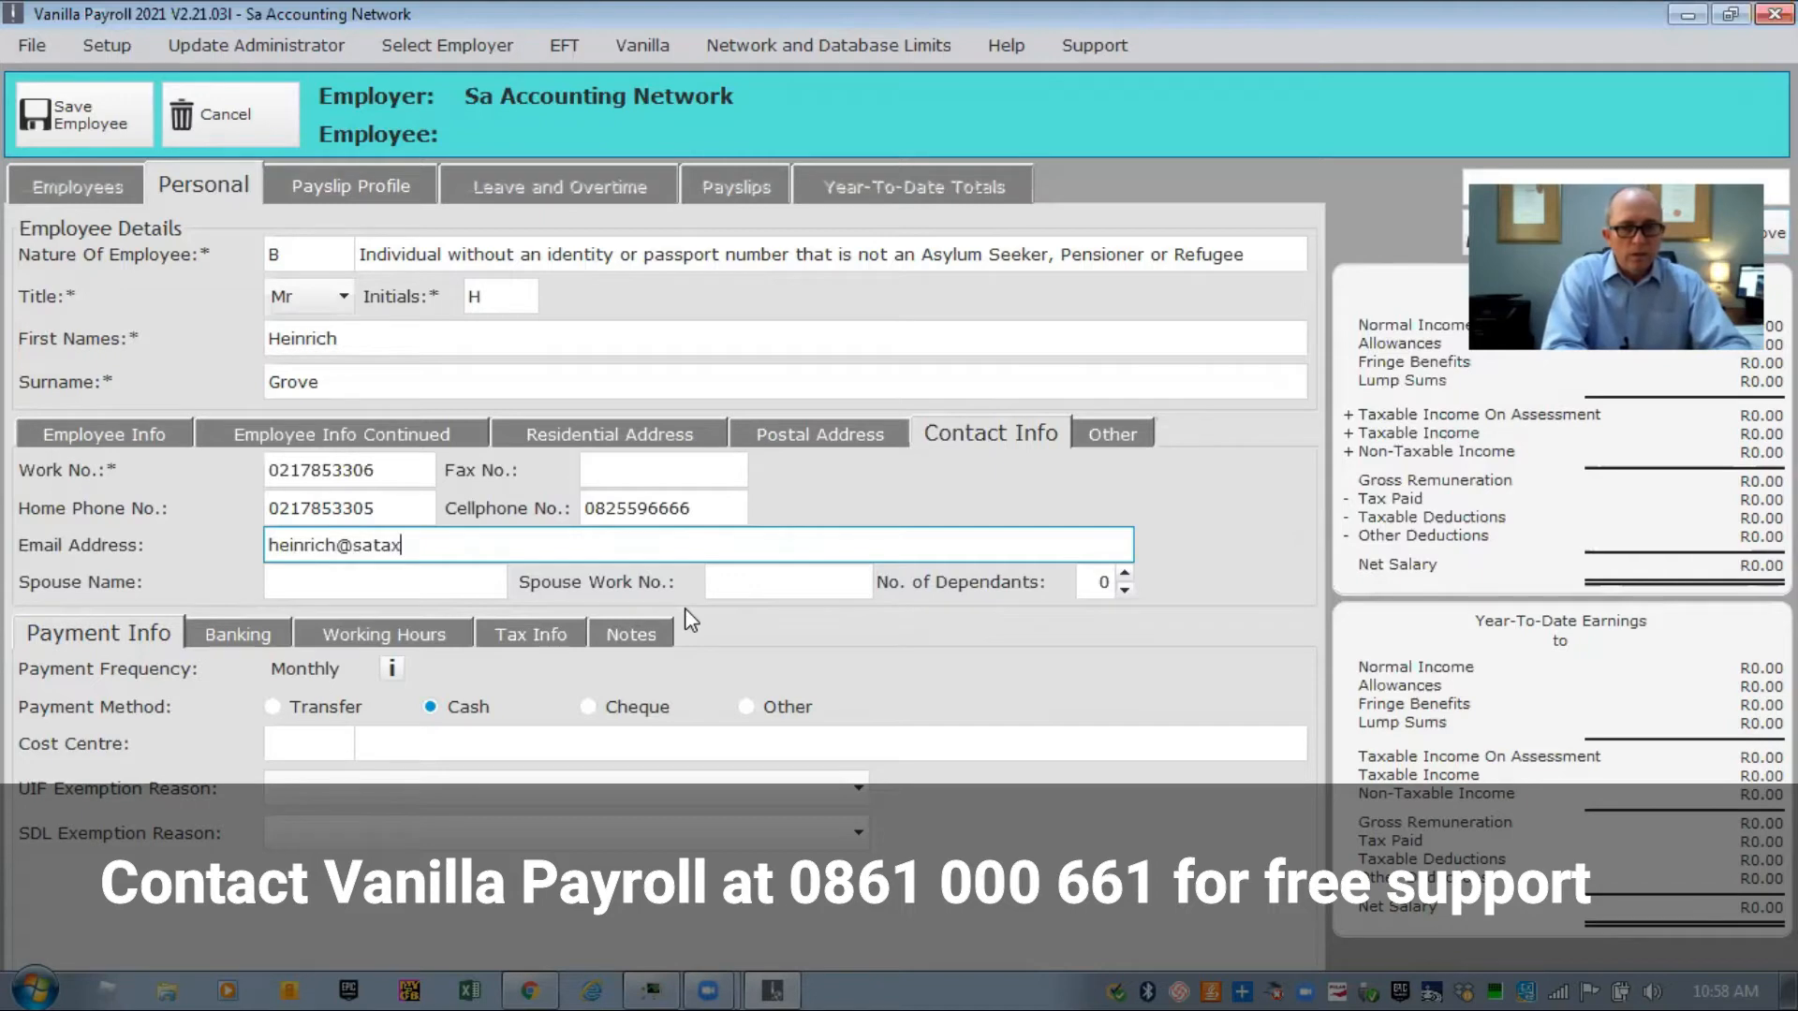
key("Tab")
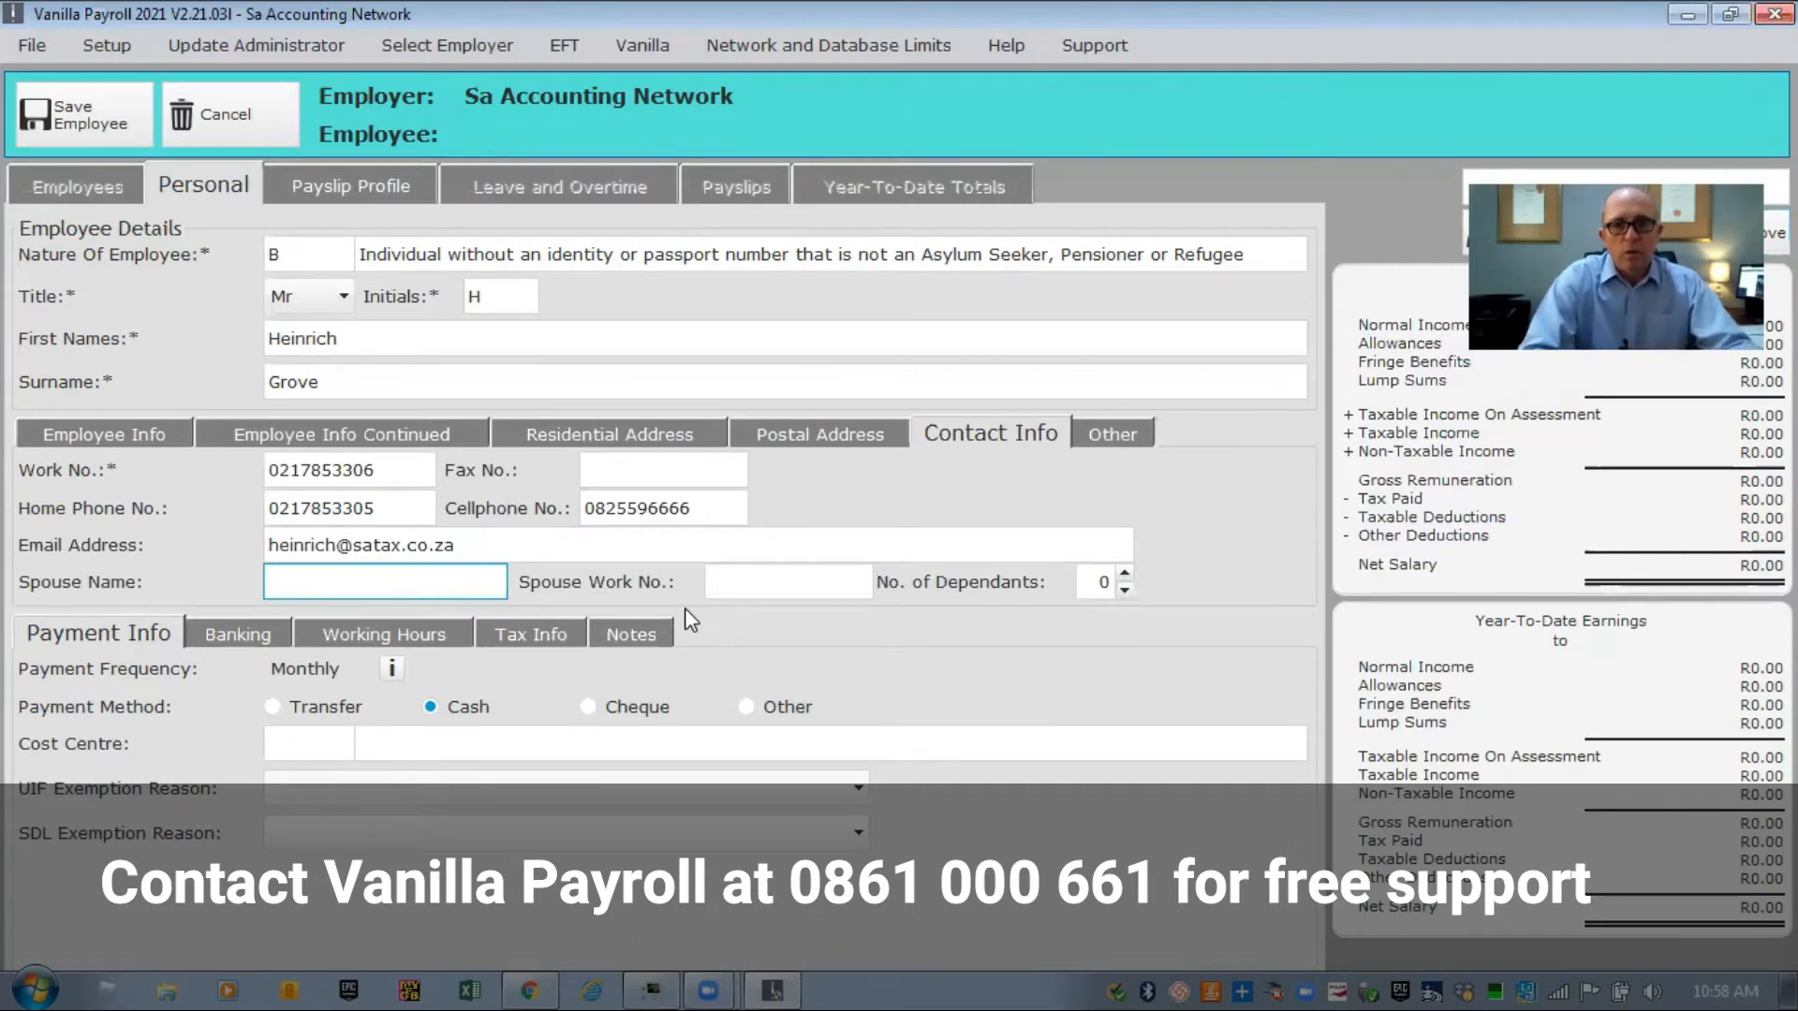
left_click(1105, 432)
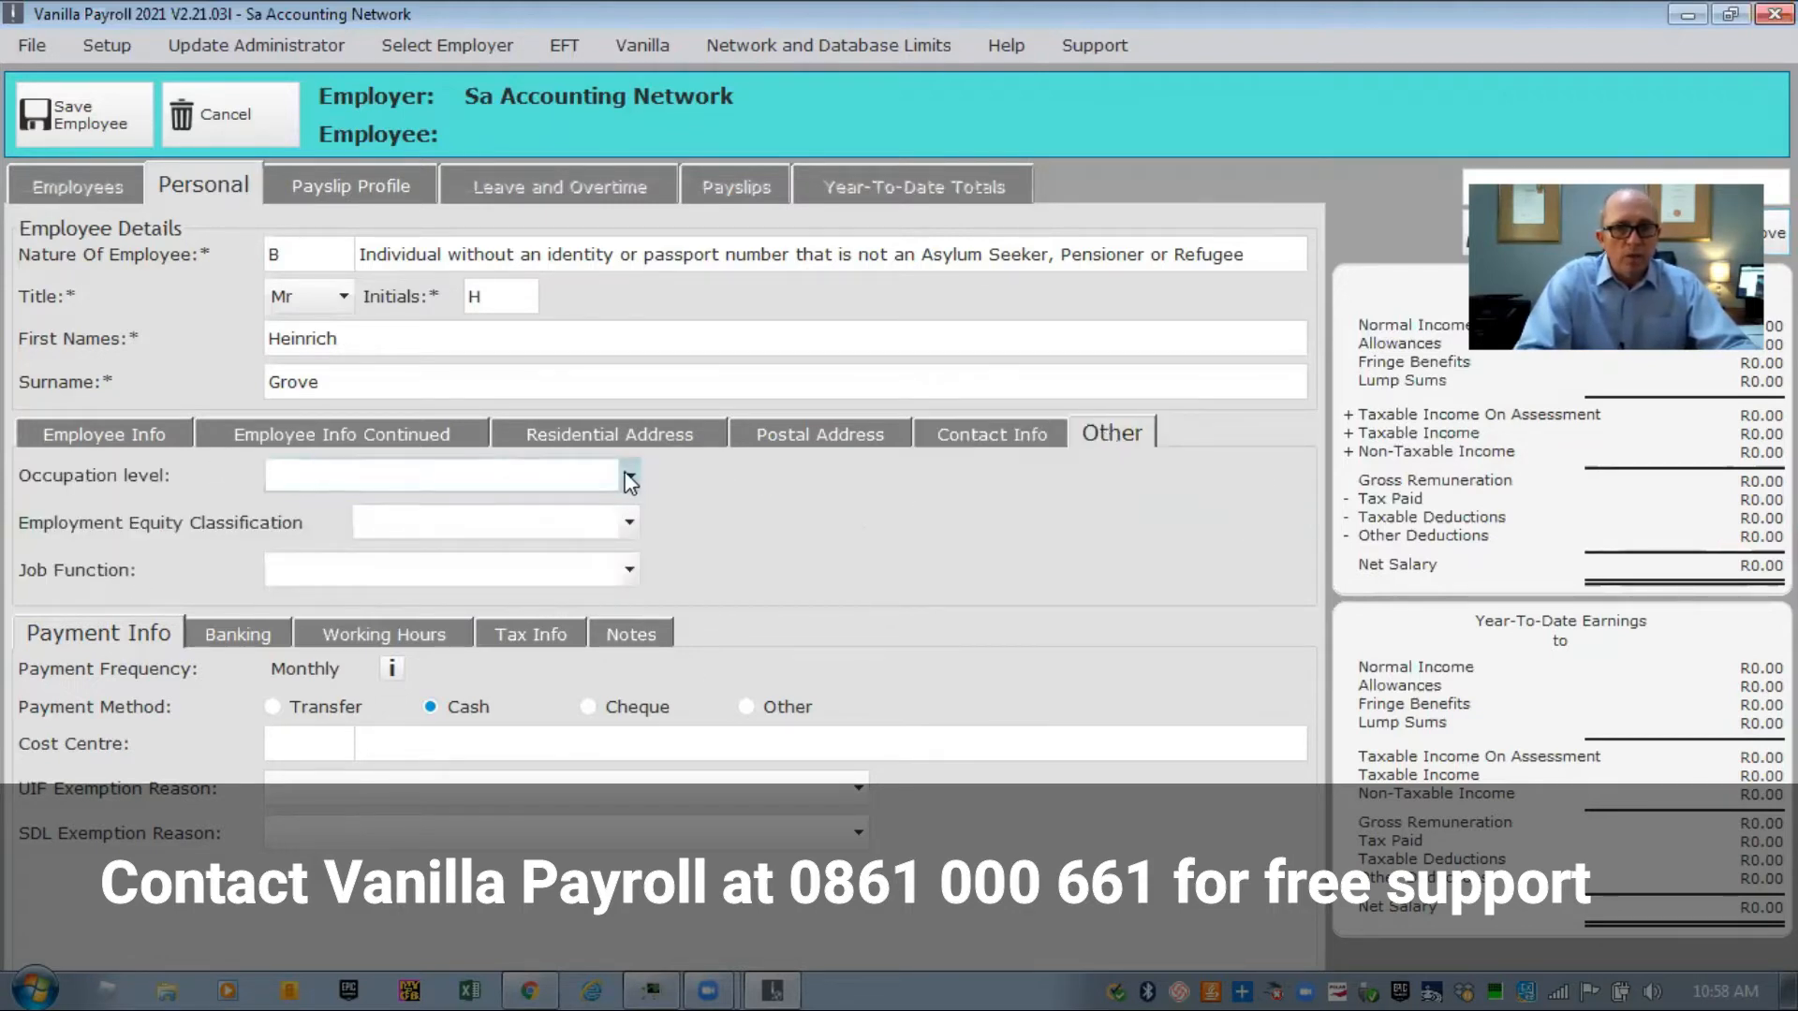
Leave occupation level, equity classification and job function blank, and switch payment to Cheque.
left_click(629, 478)
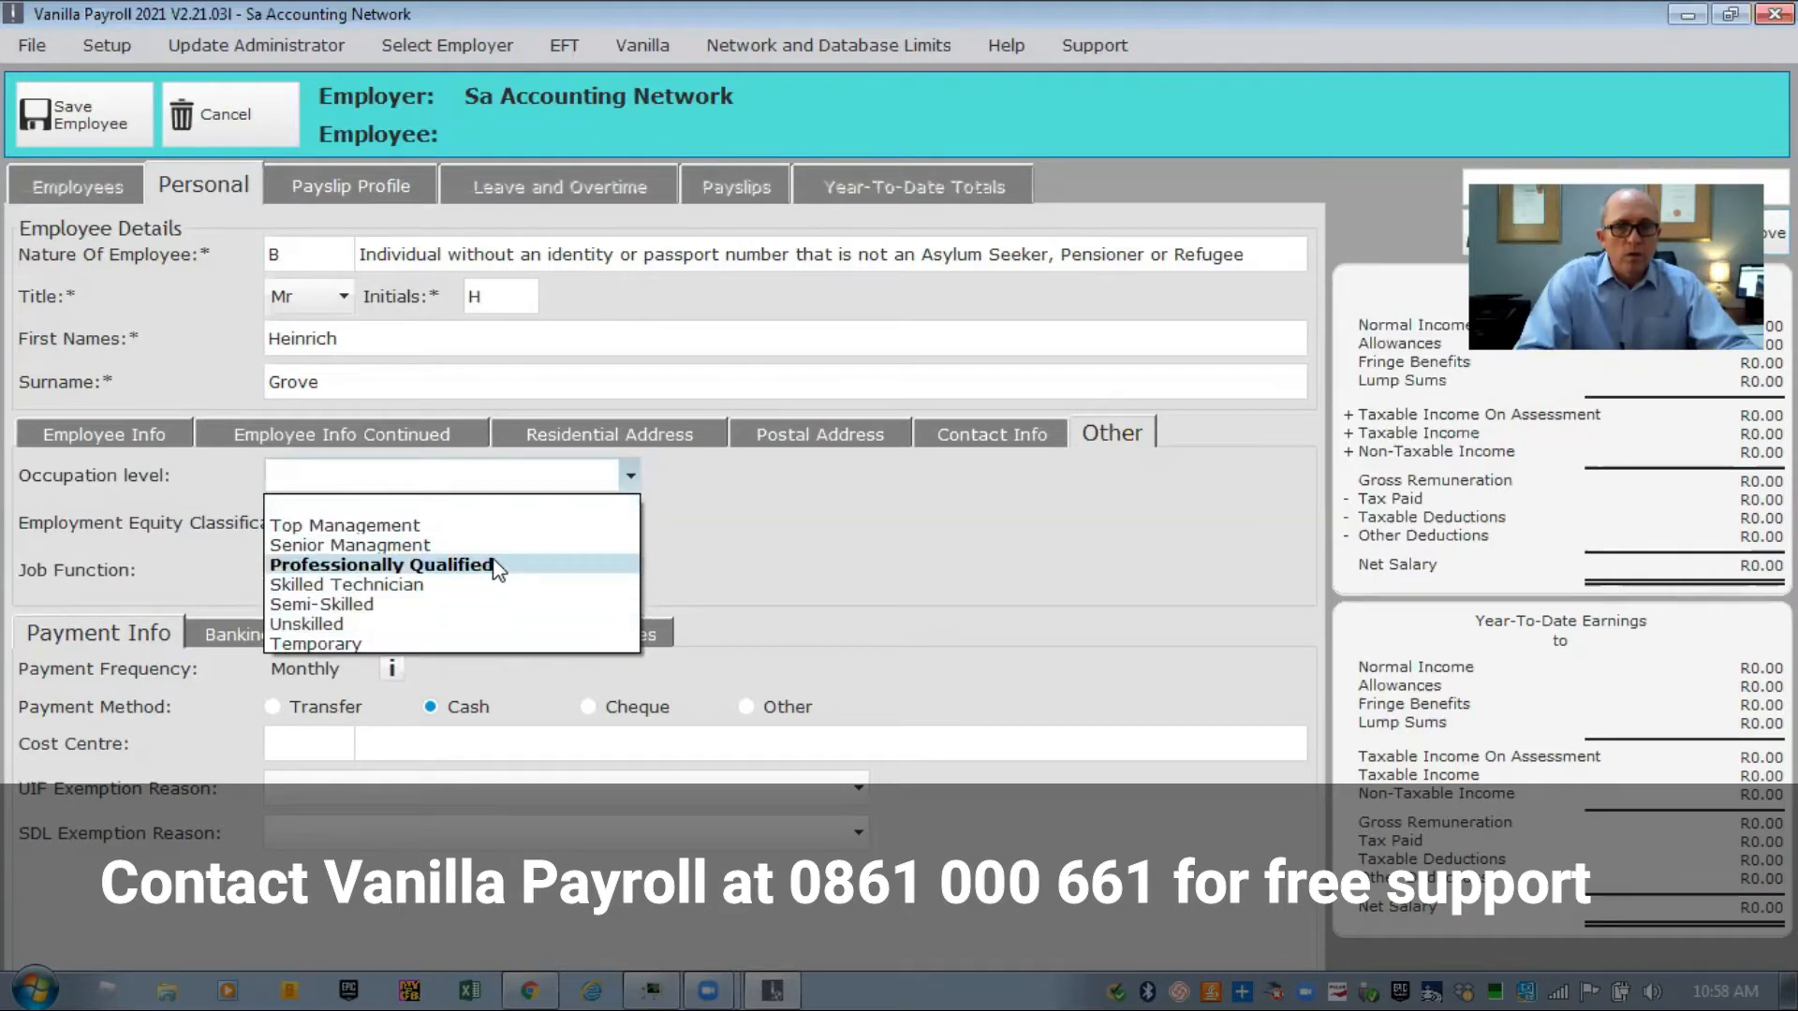
left_click(772, 511)
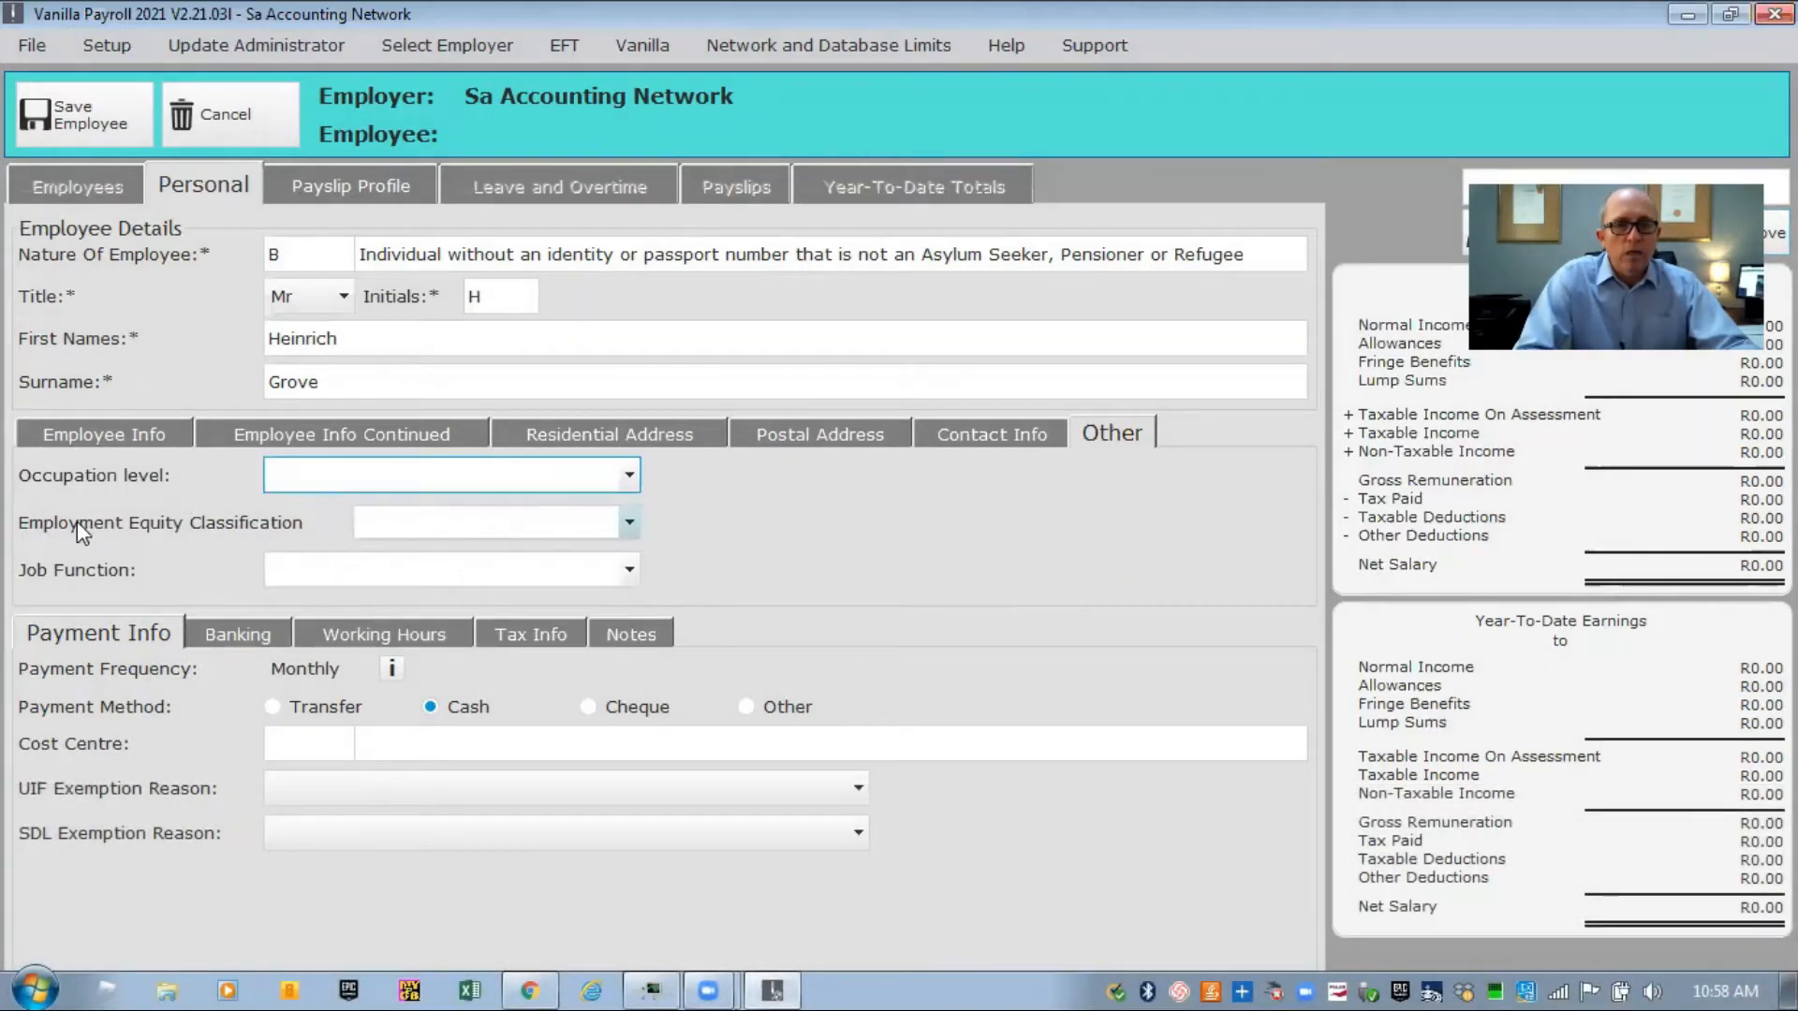
left_click(630, 522)
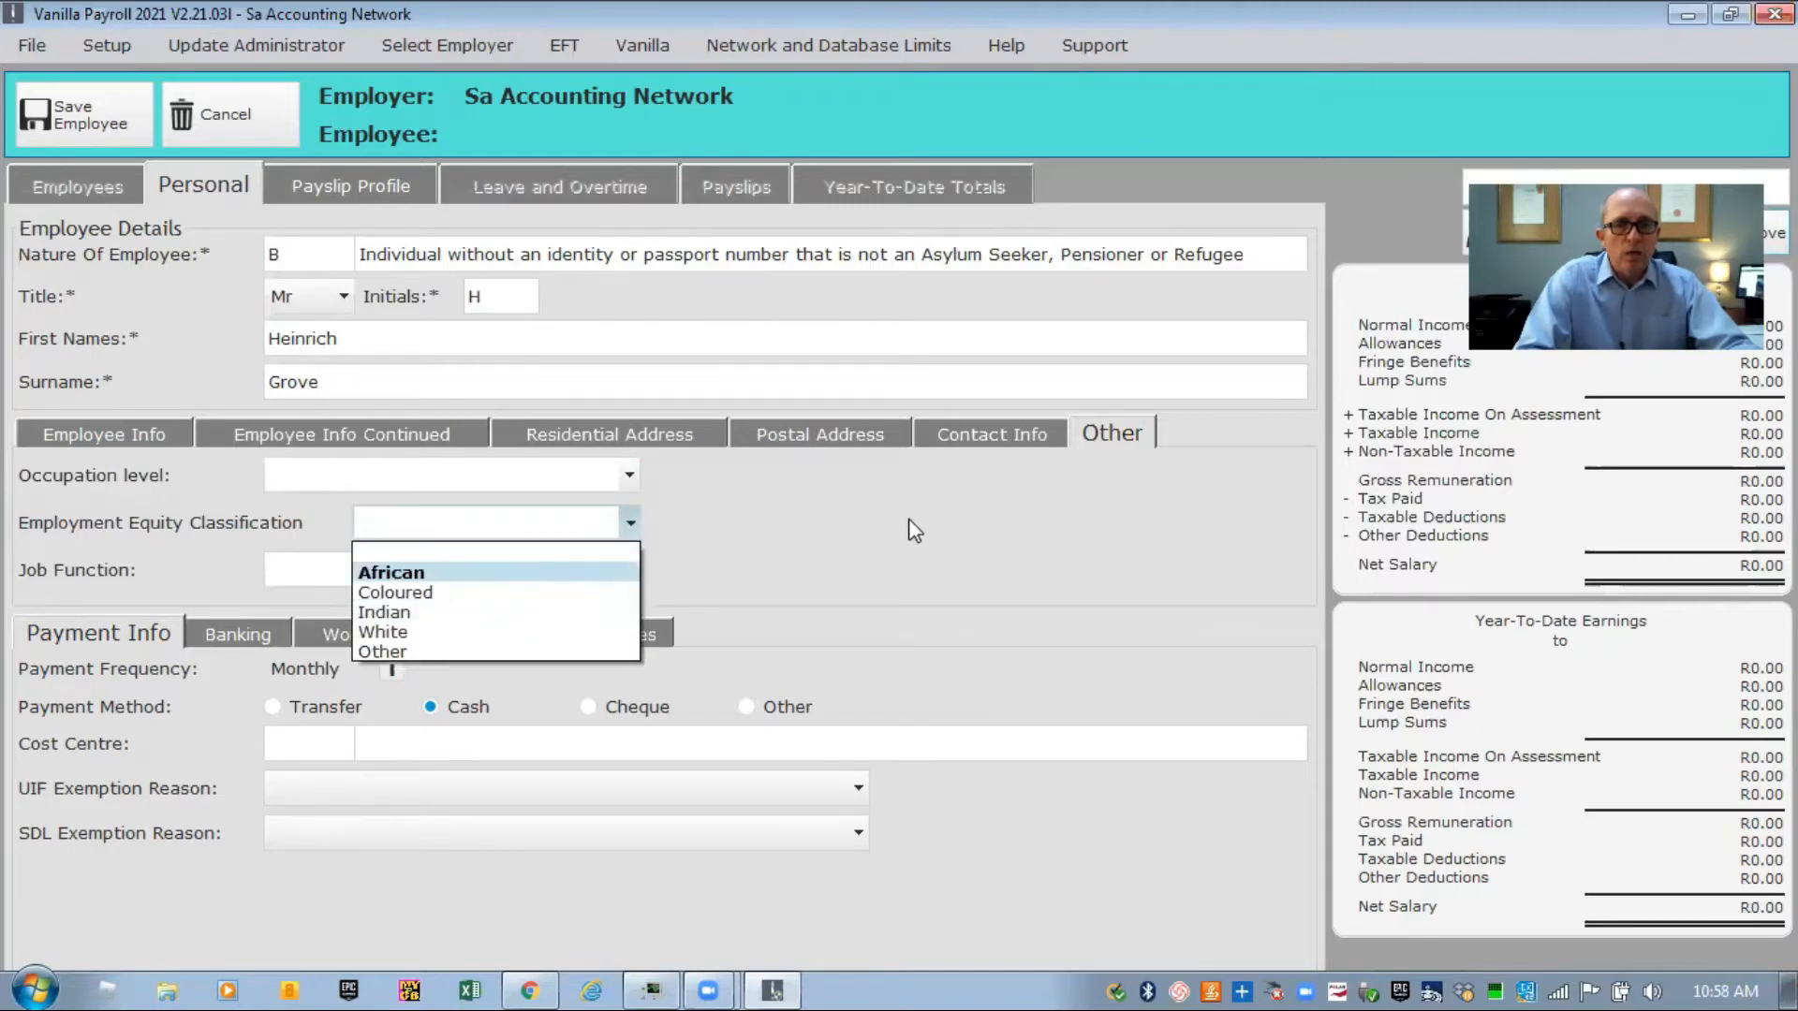
left_click(938, 485)
left_click(629, 568)
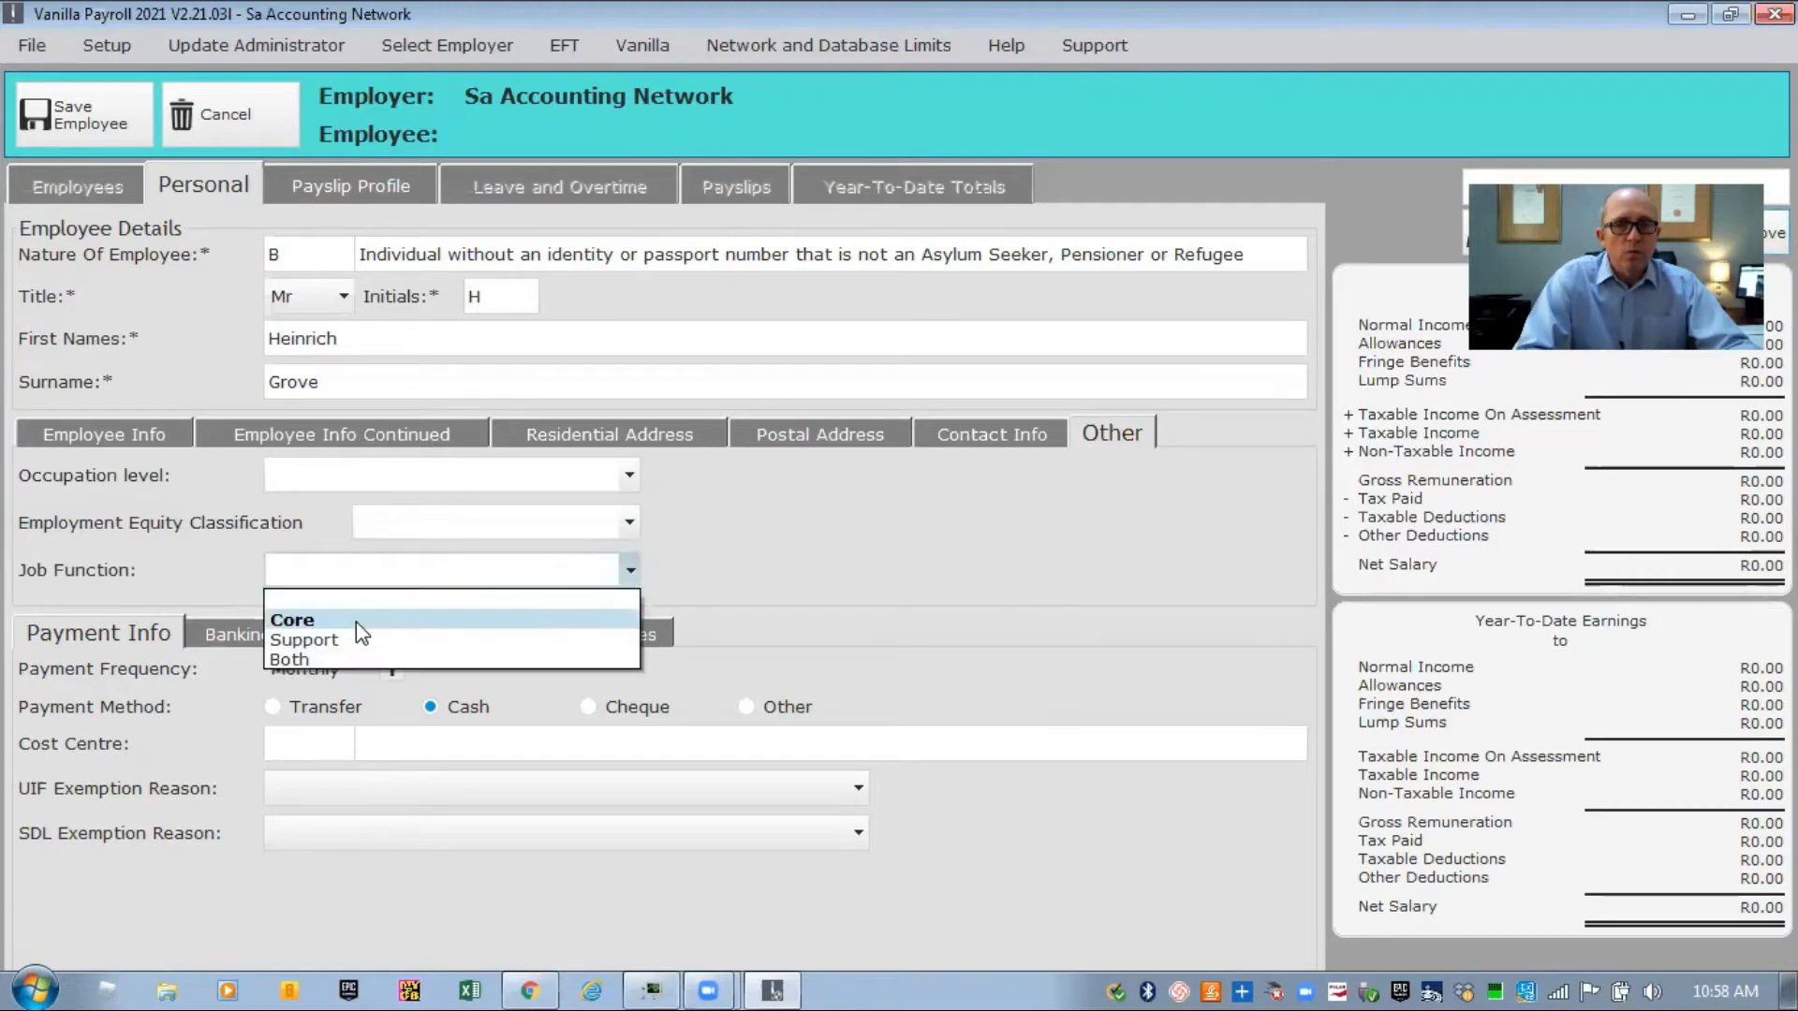
left_click(948, 540)
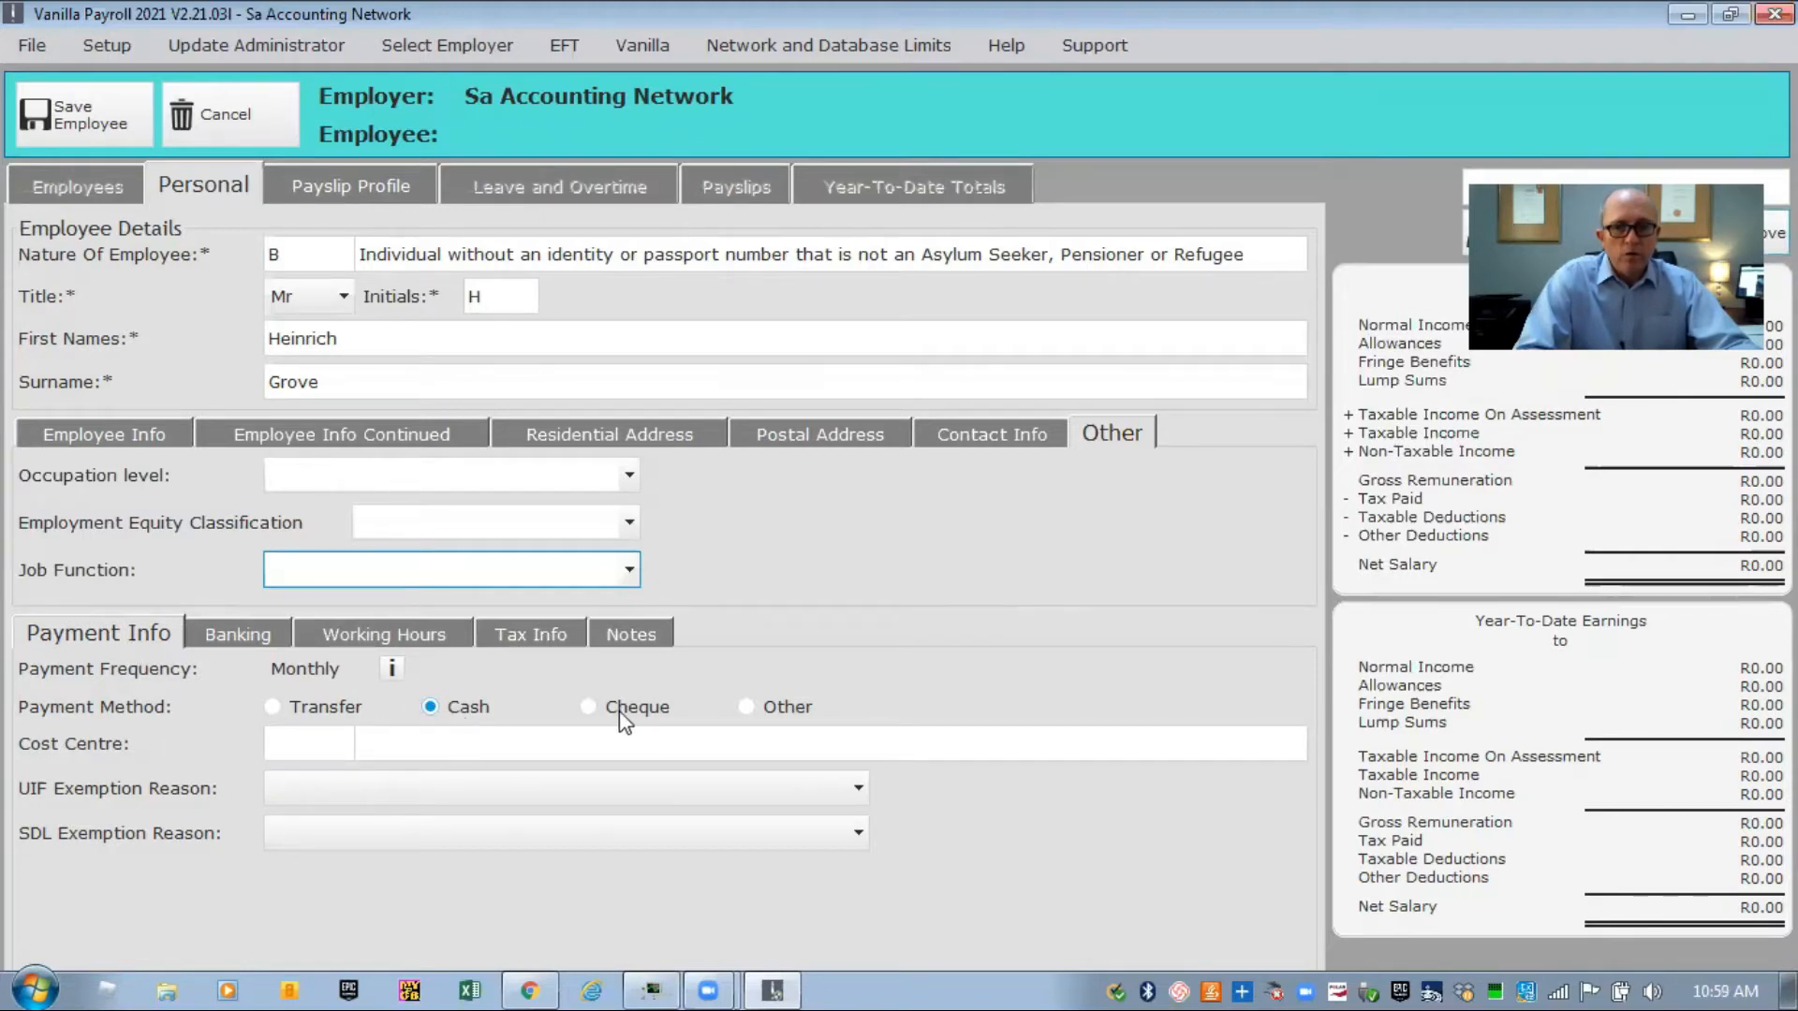
left_click(593, 706)
Set payment back to Cash and review banking and working hours (Monday–Friday, 8.00 hours).
left_click(434, 708)
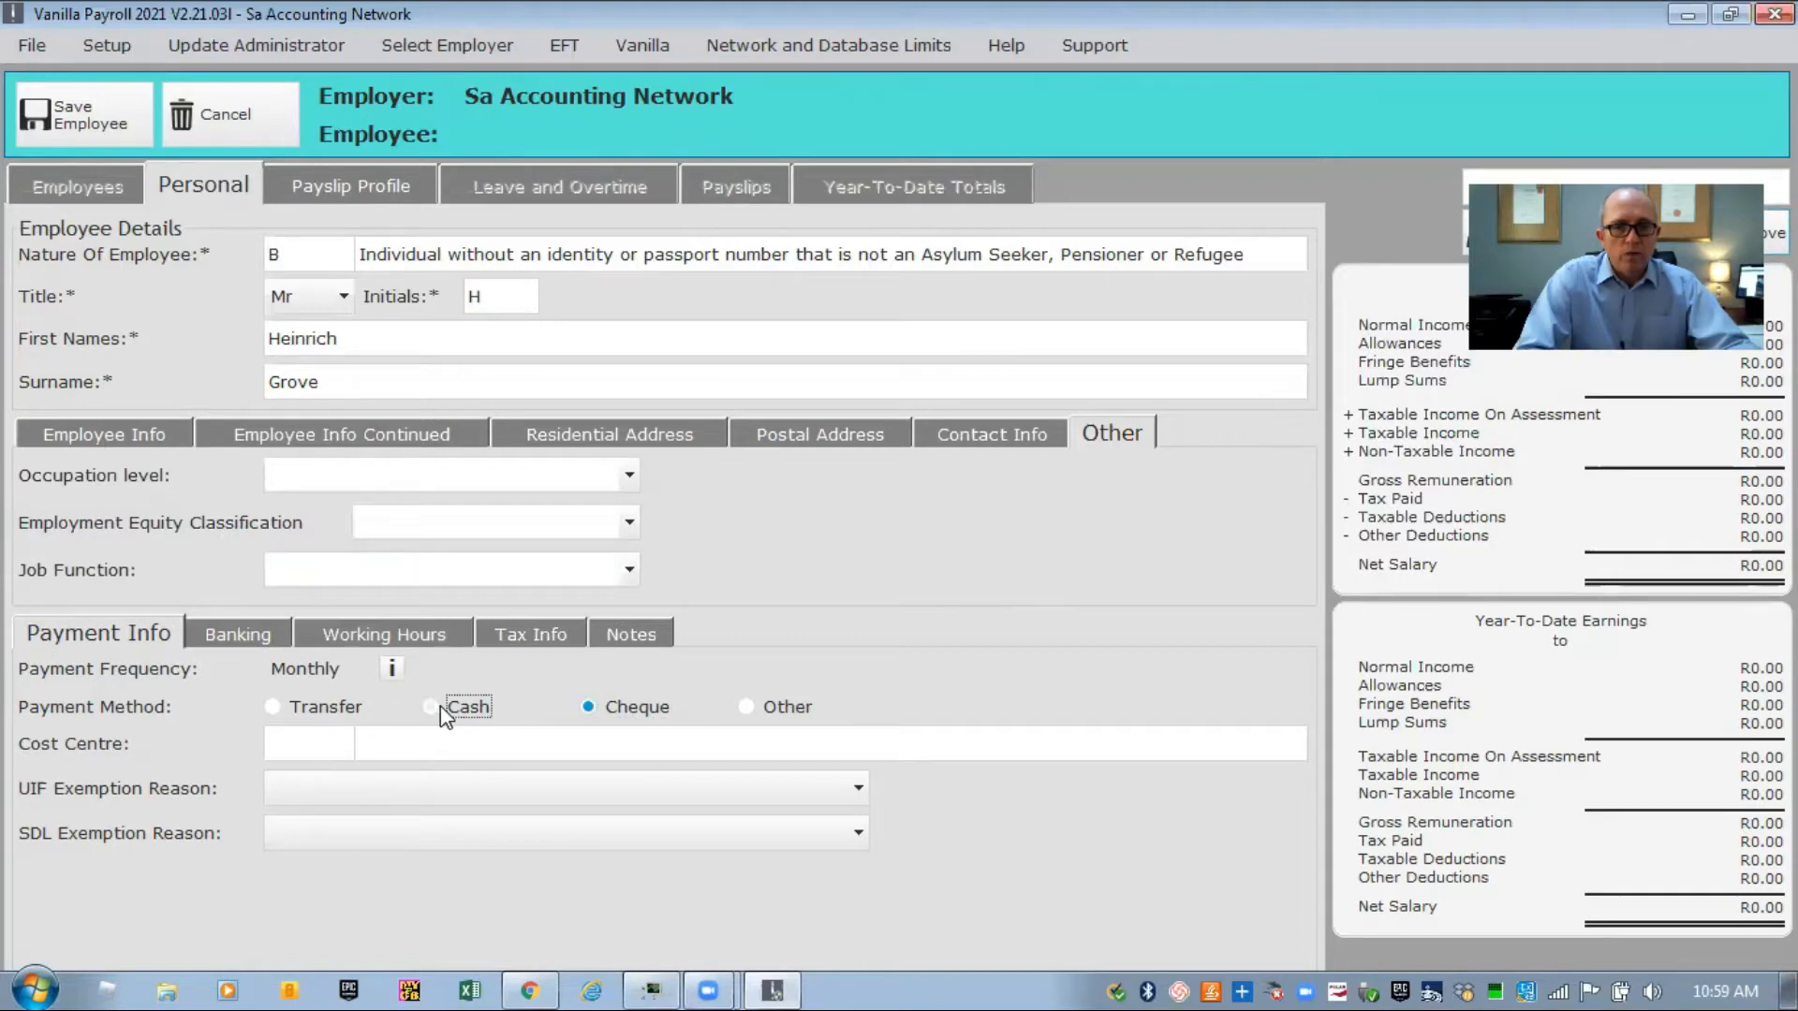
left_click(273, 709)
left_click(433, 708)
left_click(221, 635)
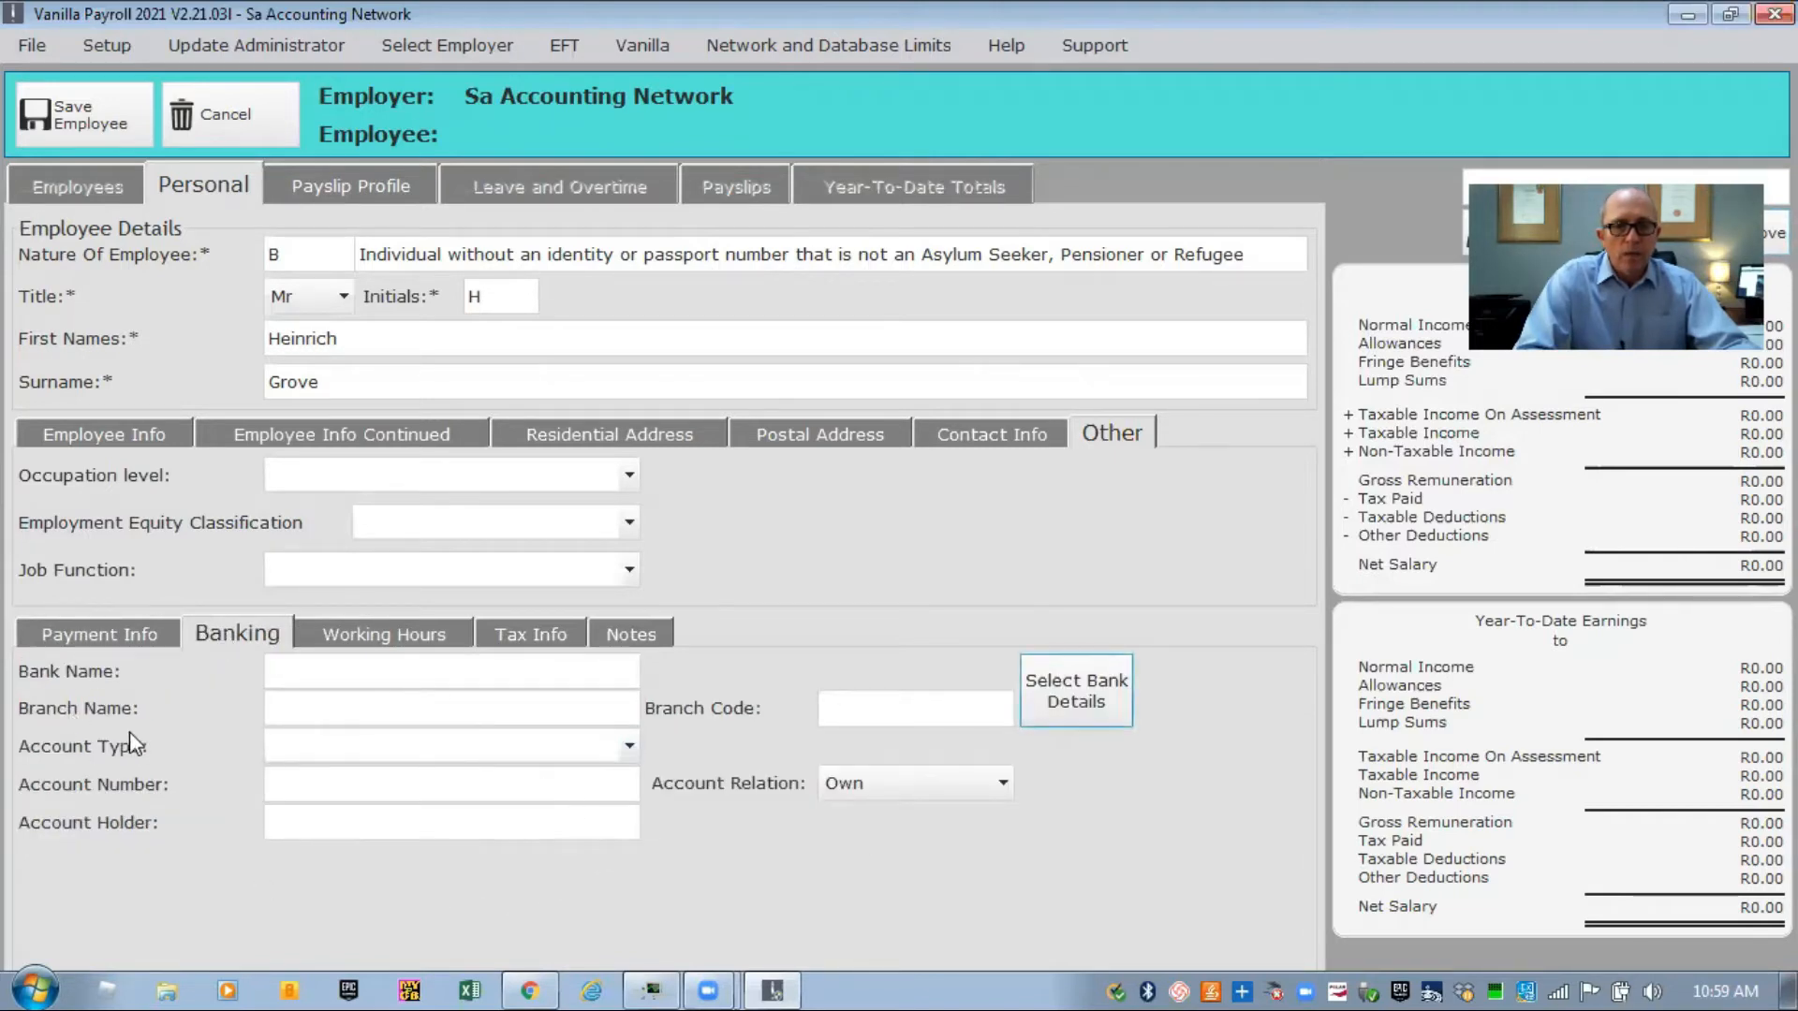
left_click(376, 642)
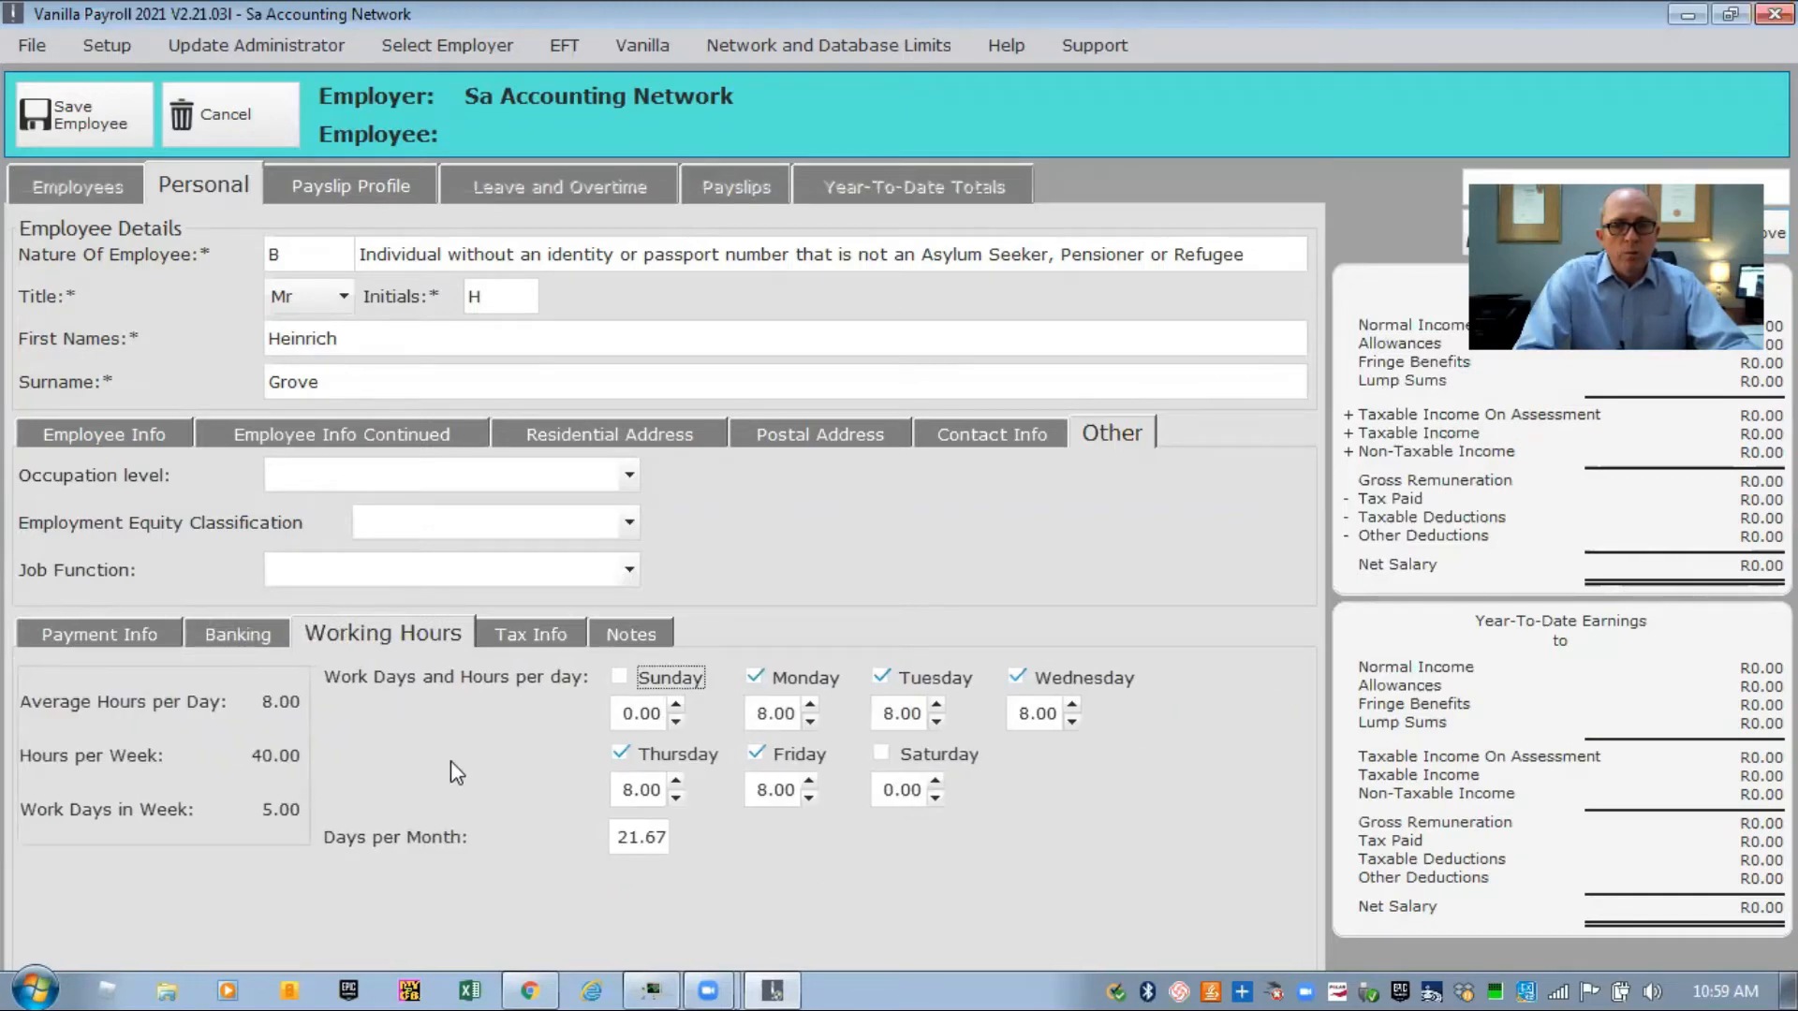
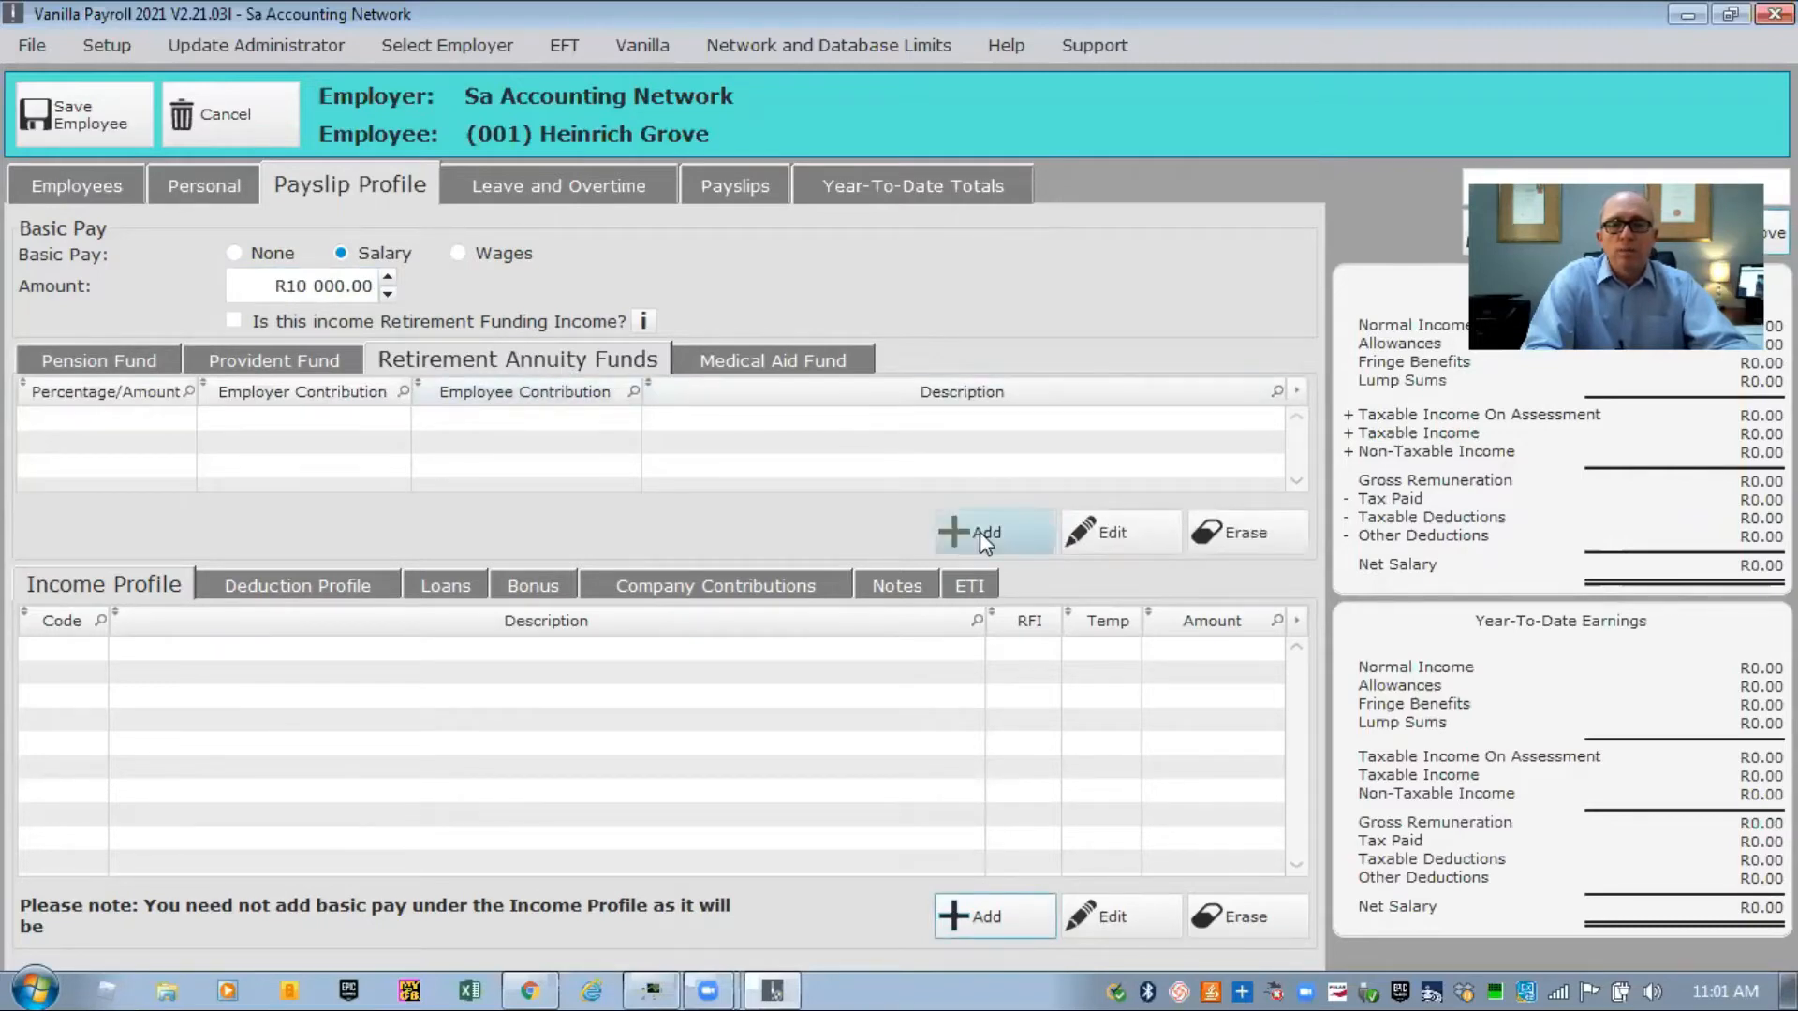
Add an amount-based retirement annuity fund with R1000 employer and R1000 employee contributions.
left_click(966, 532)
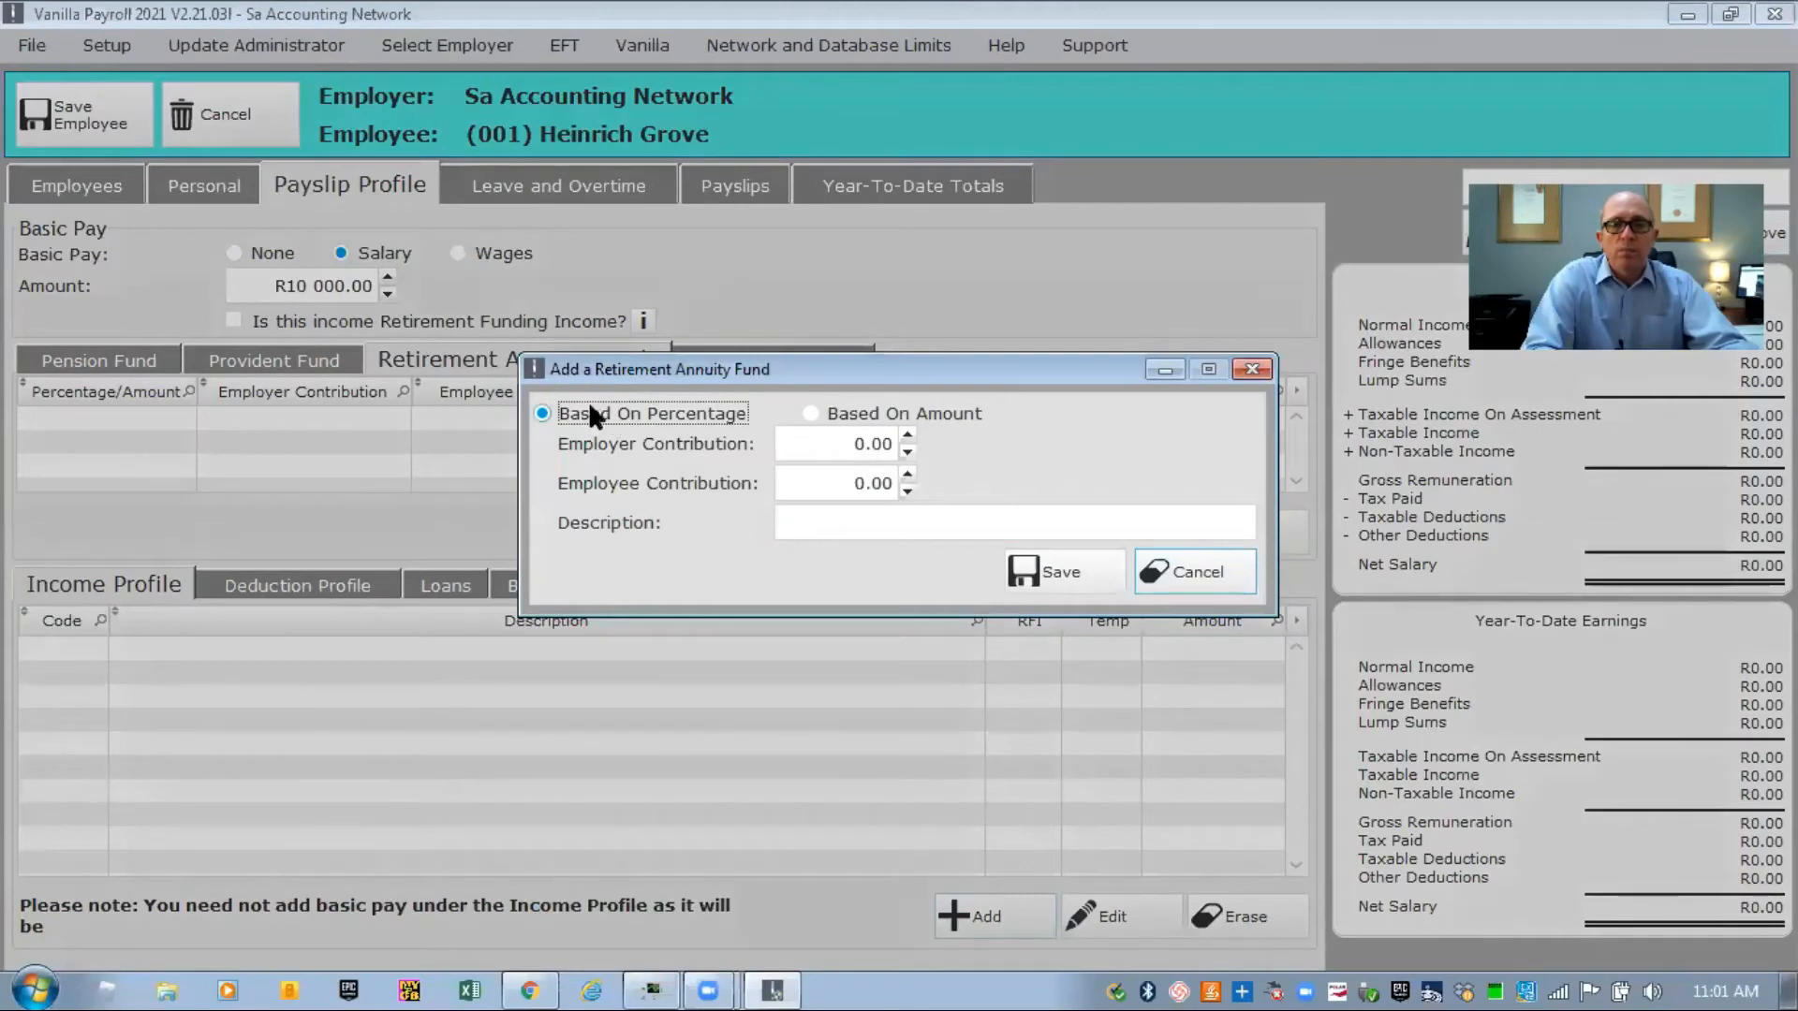
left_click(810, 413)
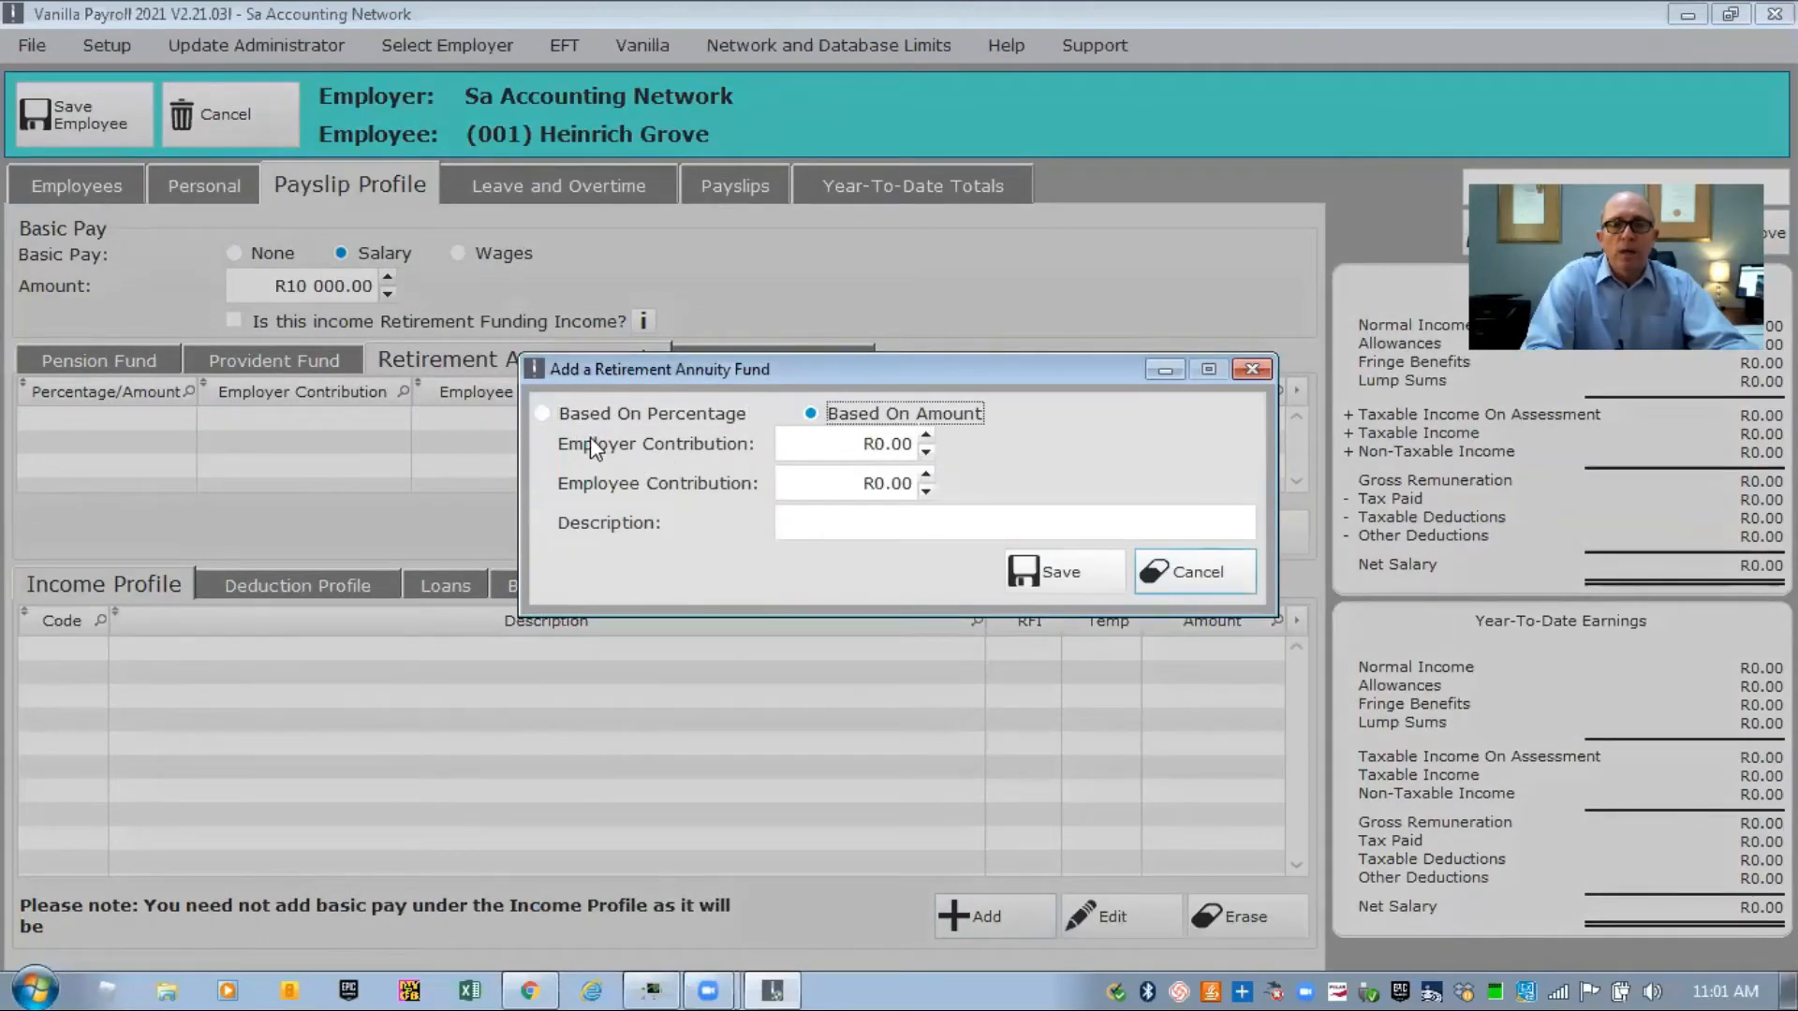
left_click(806, 442)
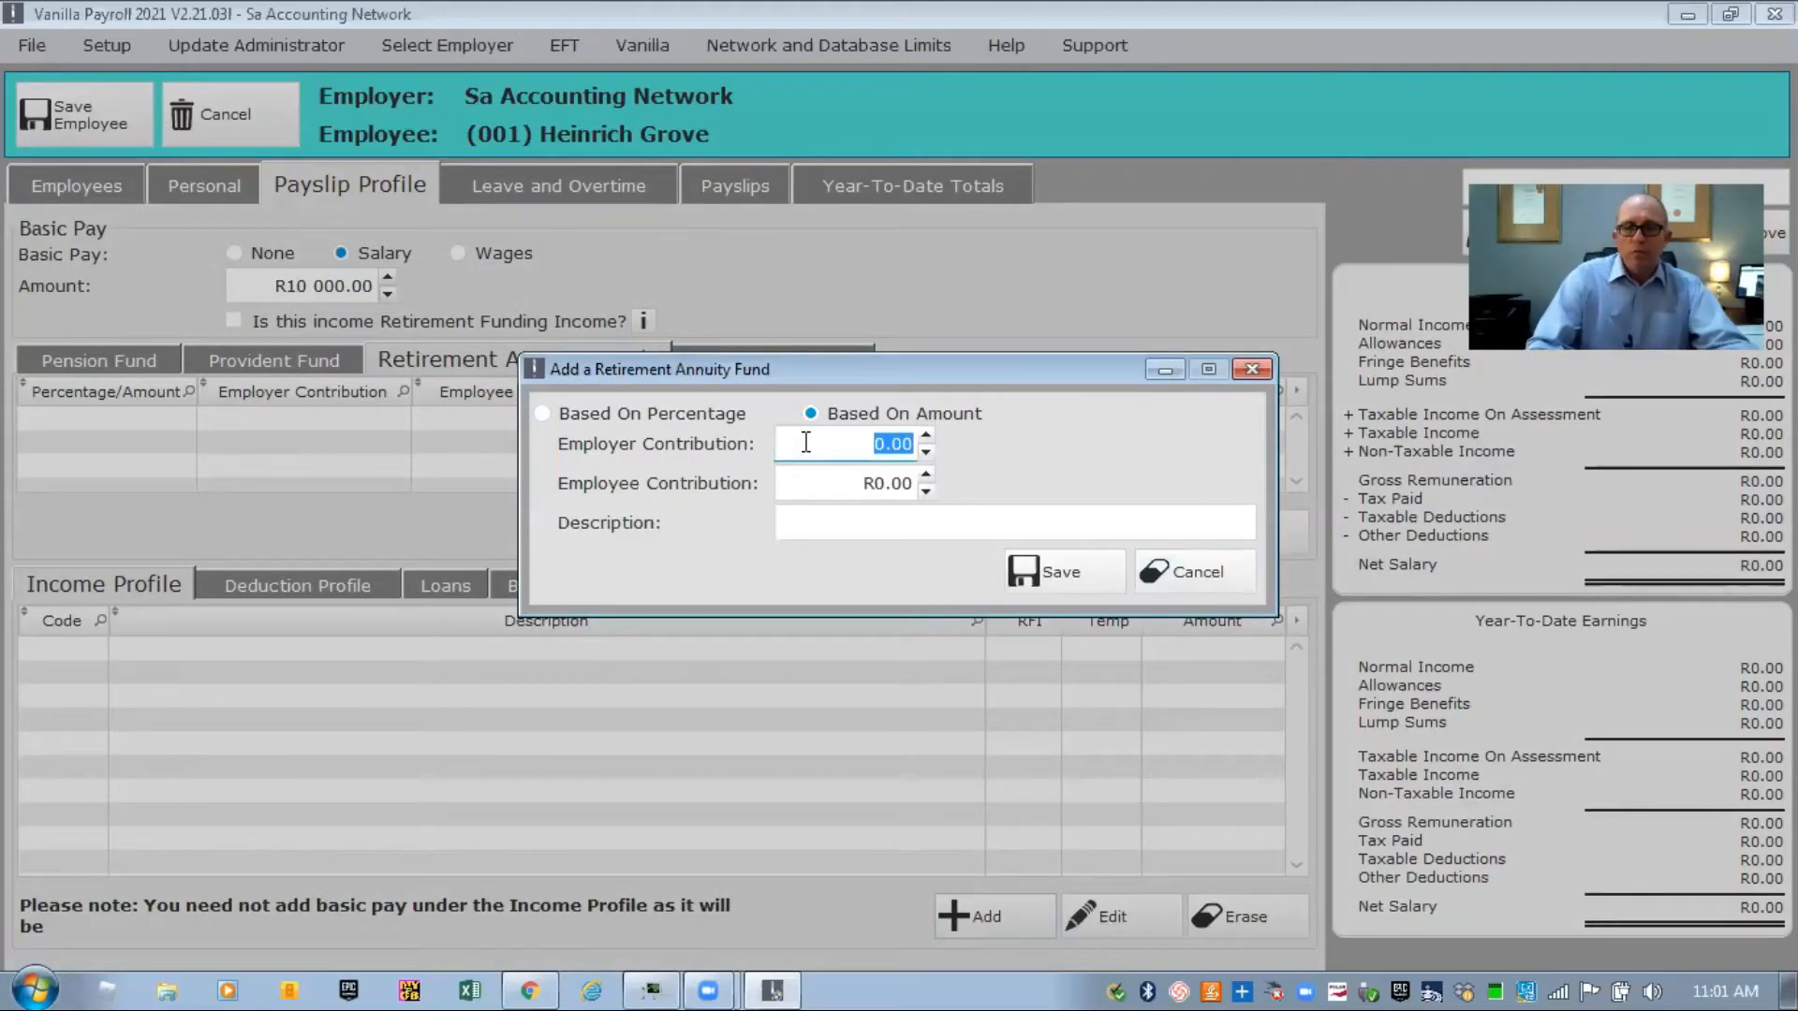
type("1000")
left_click(813, 474)
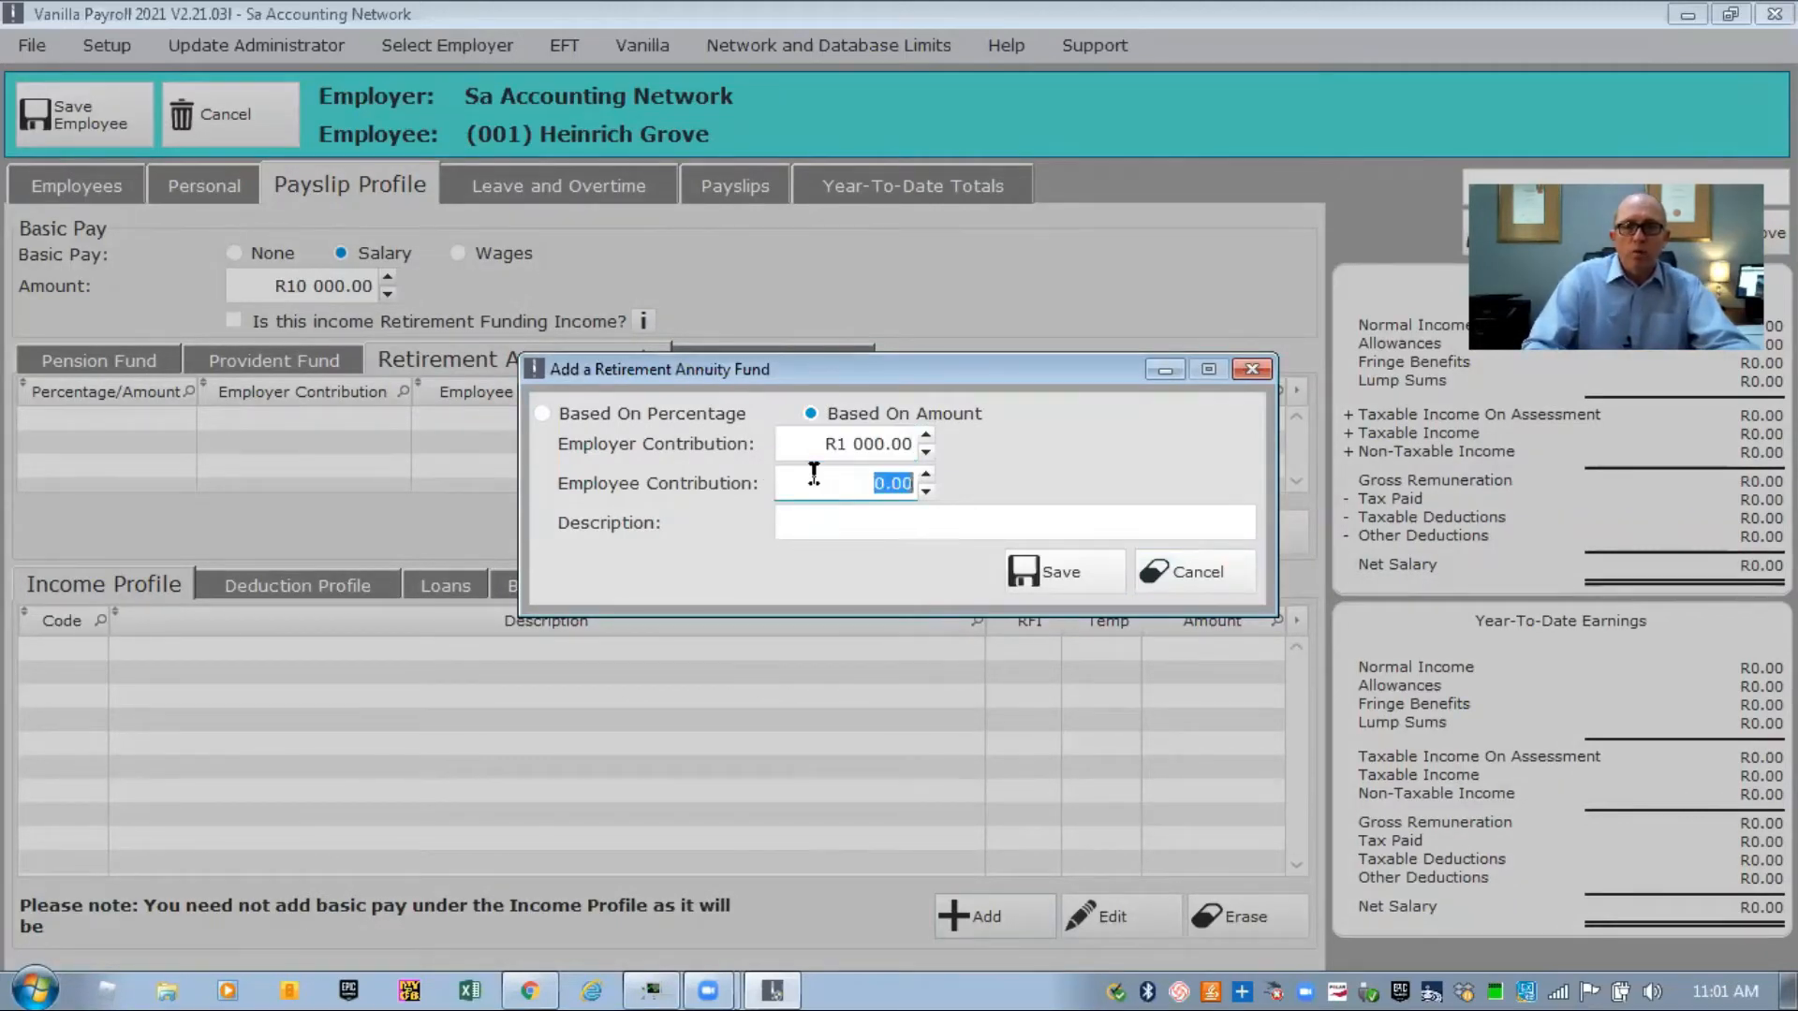
type("1000")
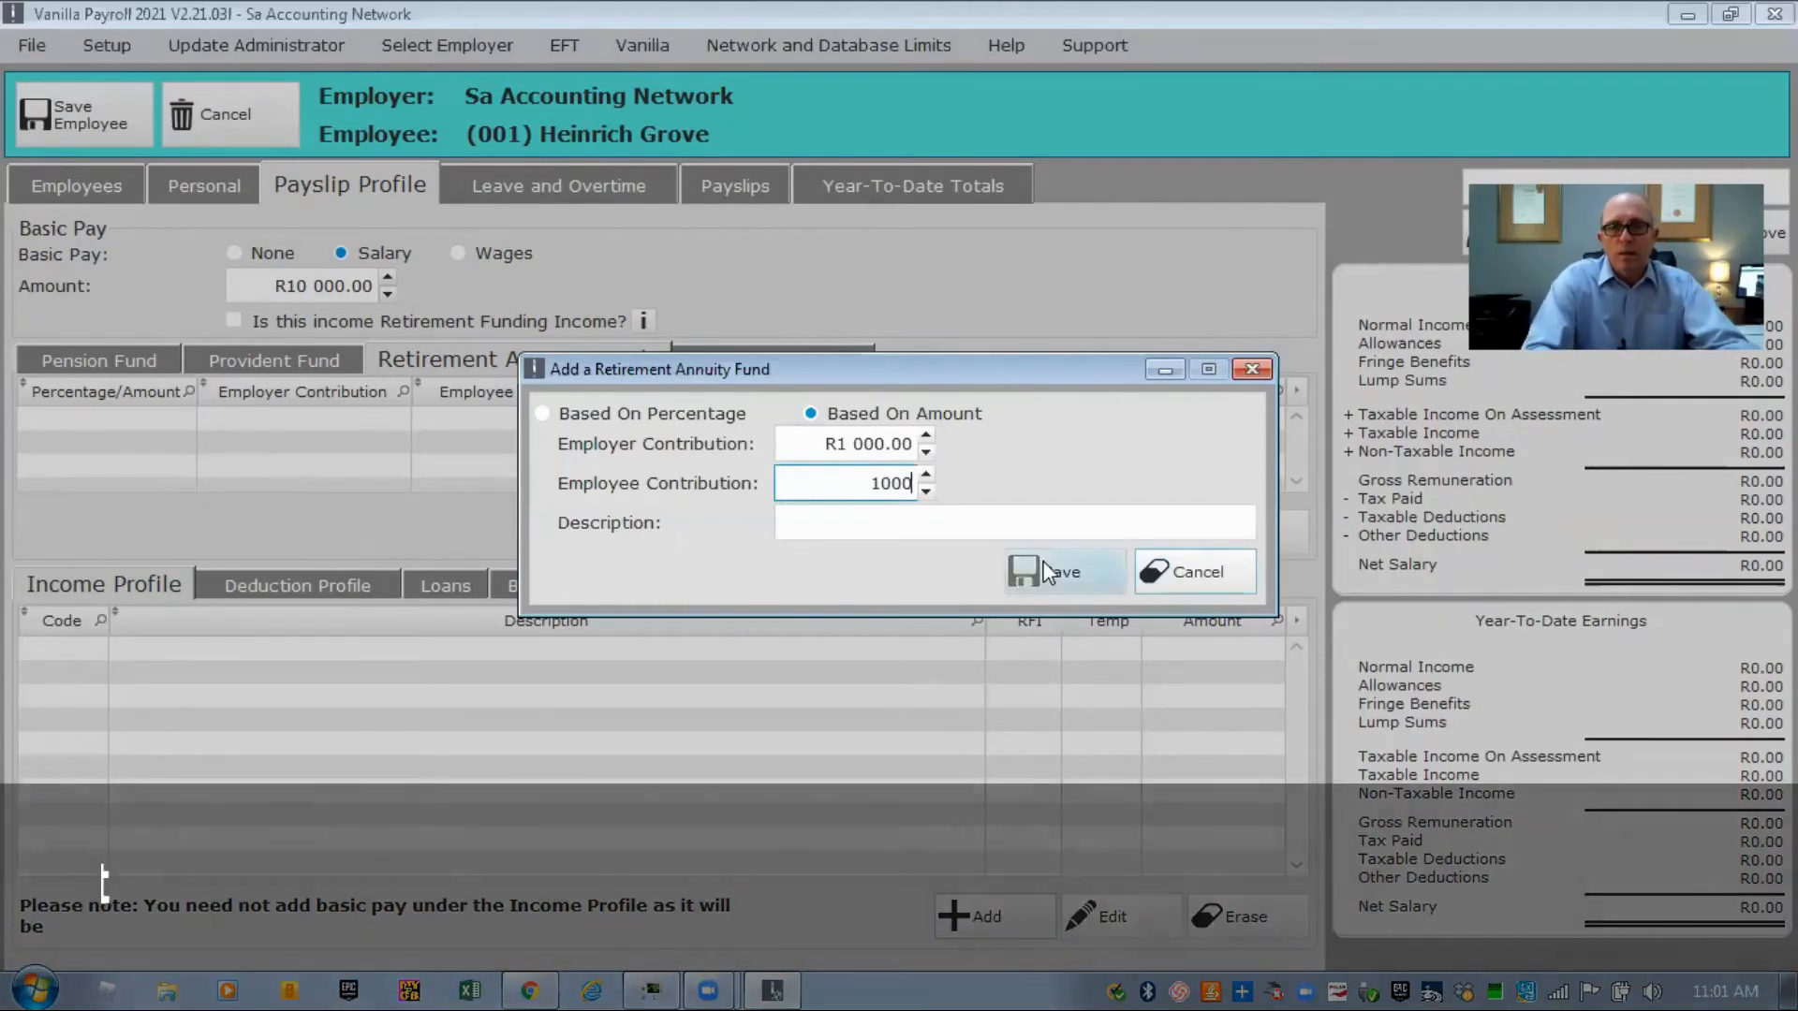
left_click(1049, 571)
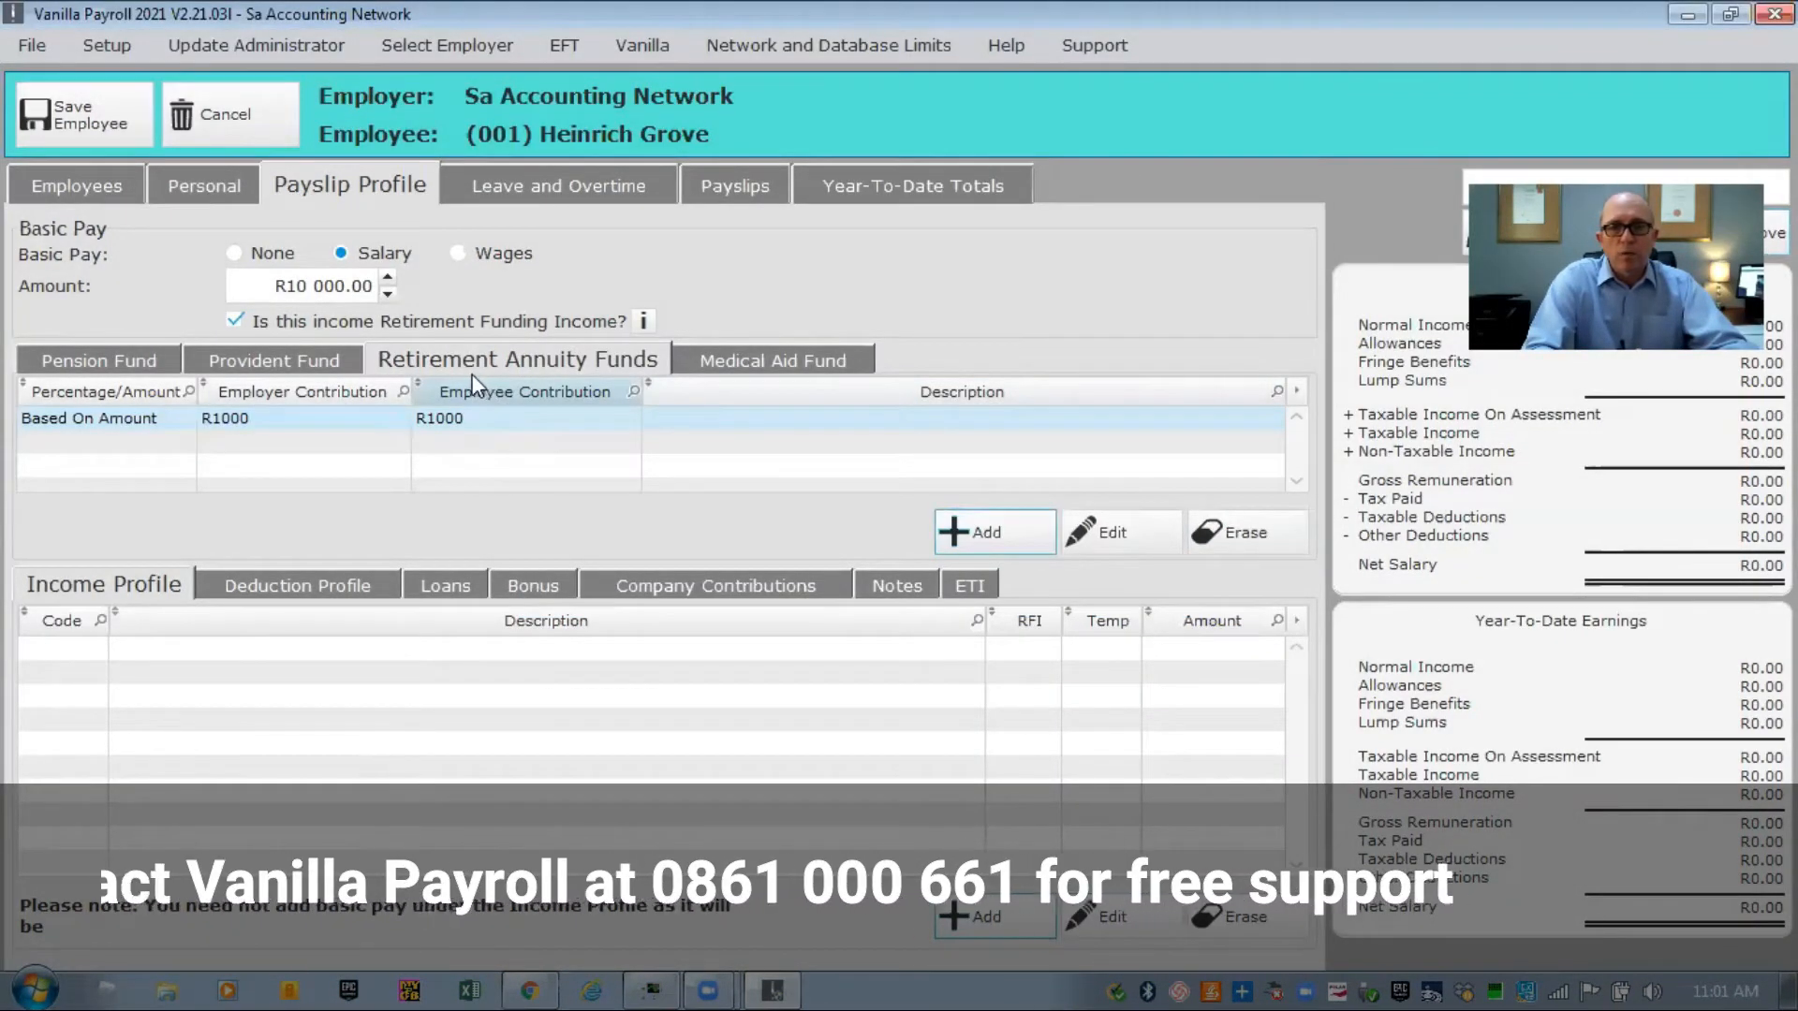
Mark the employee as a medical aid member with R2000 employer and employee risk contributions, adding a second adult dependant.
left_click(784, 359)
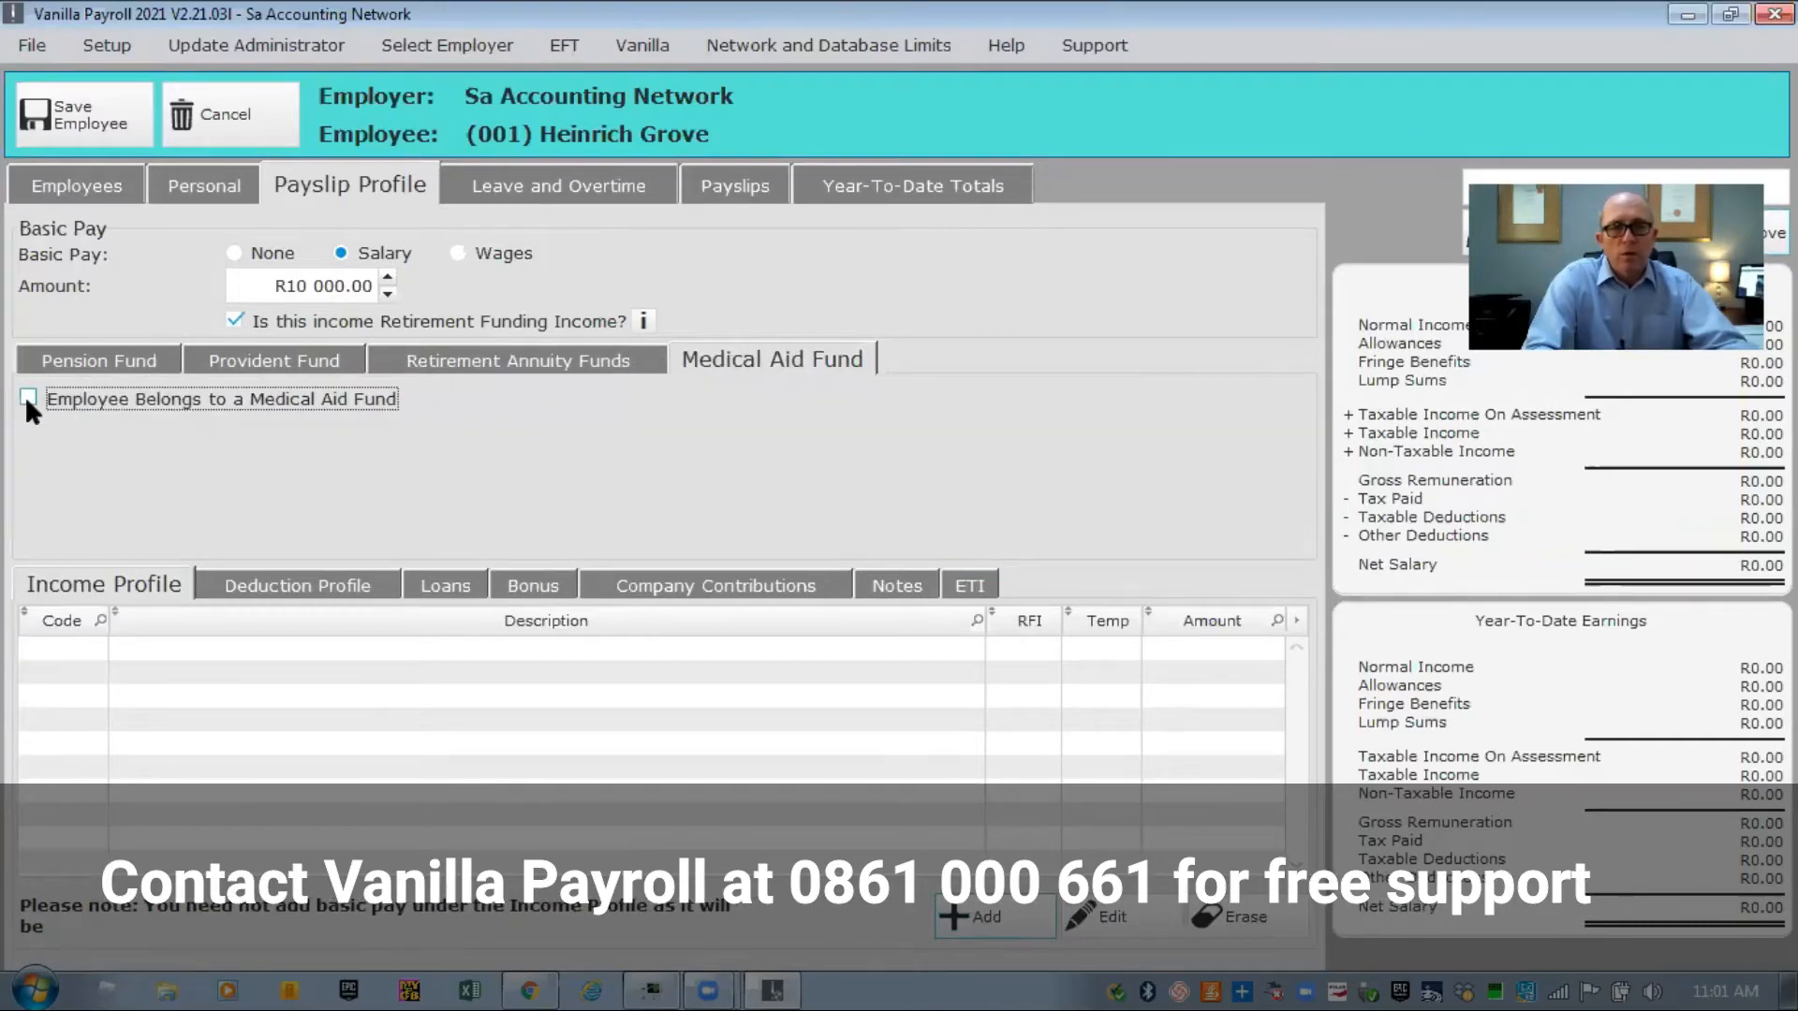
left_click(27, 400)
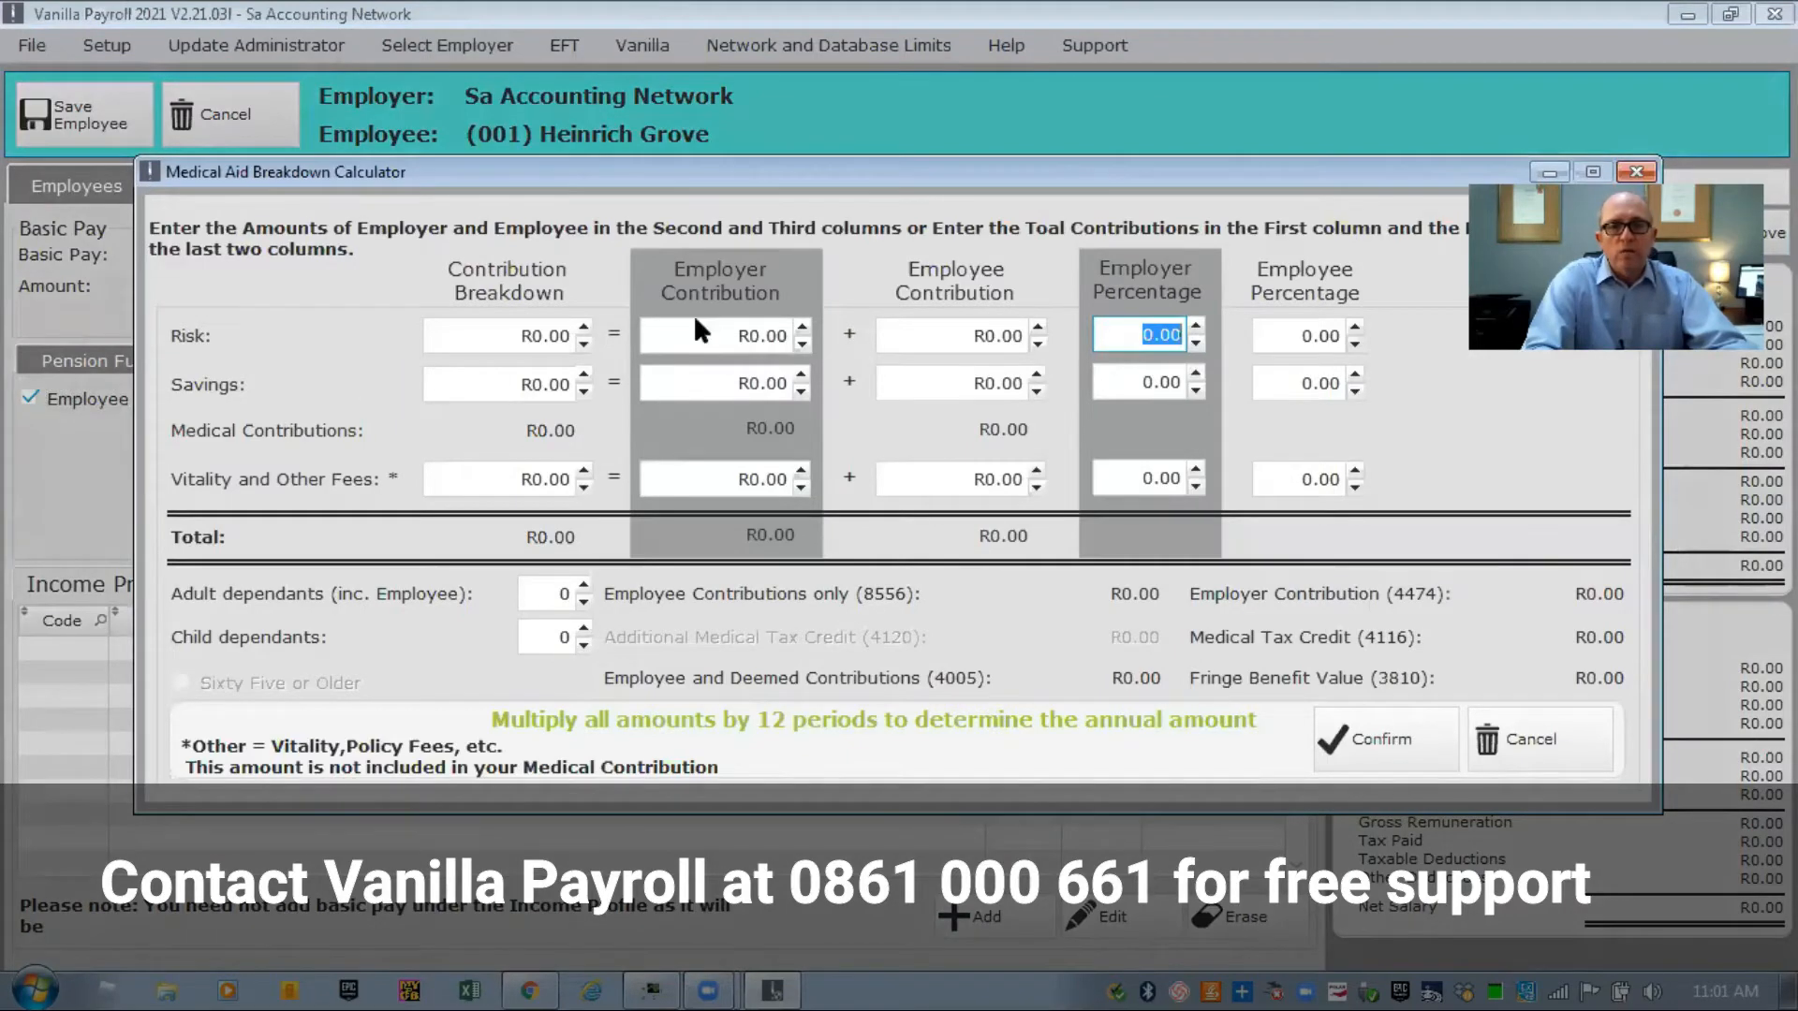
left_click(695, 337)
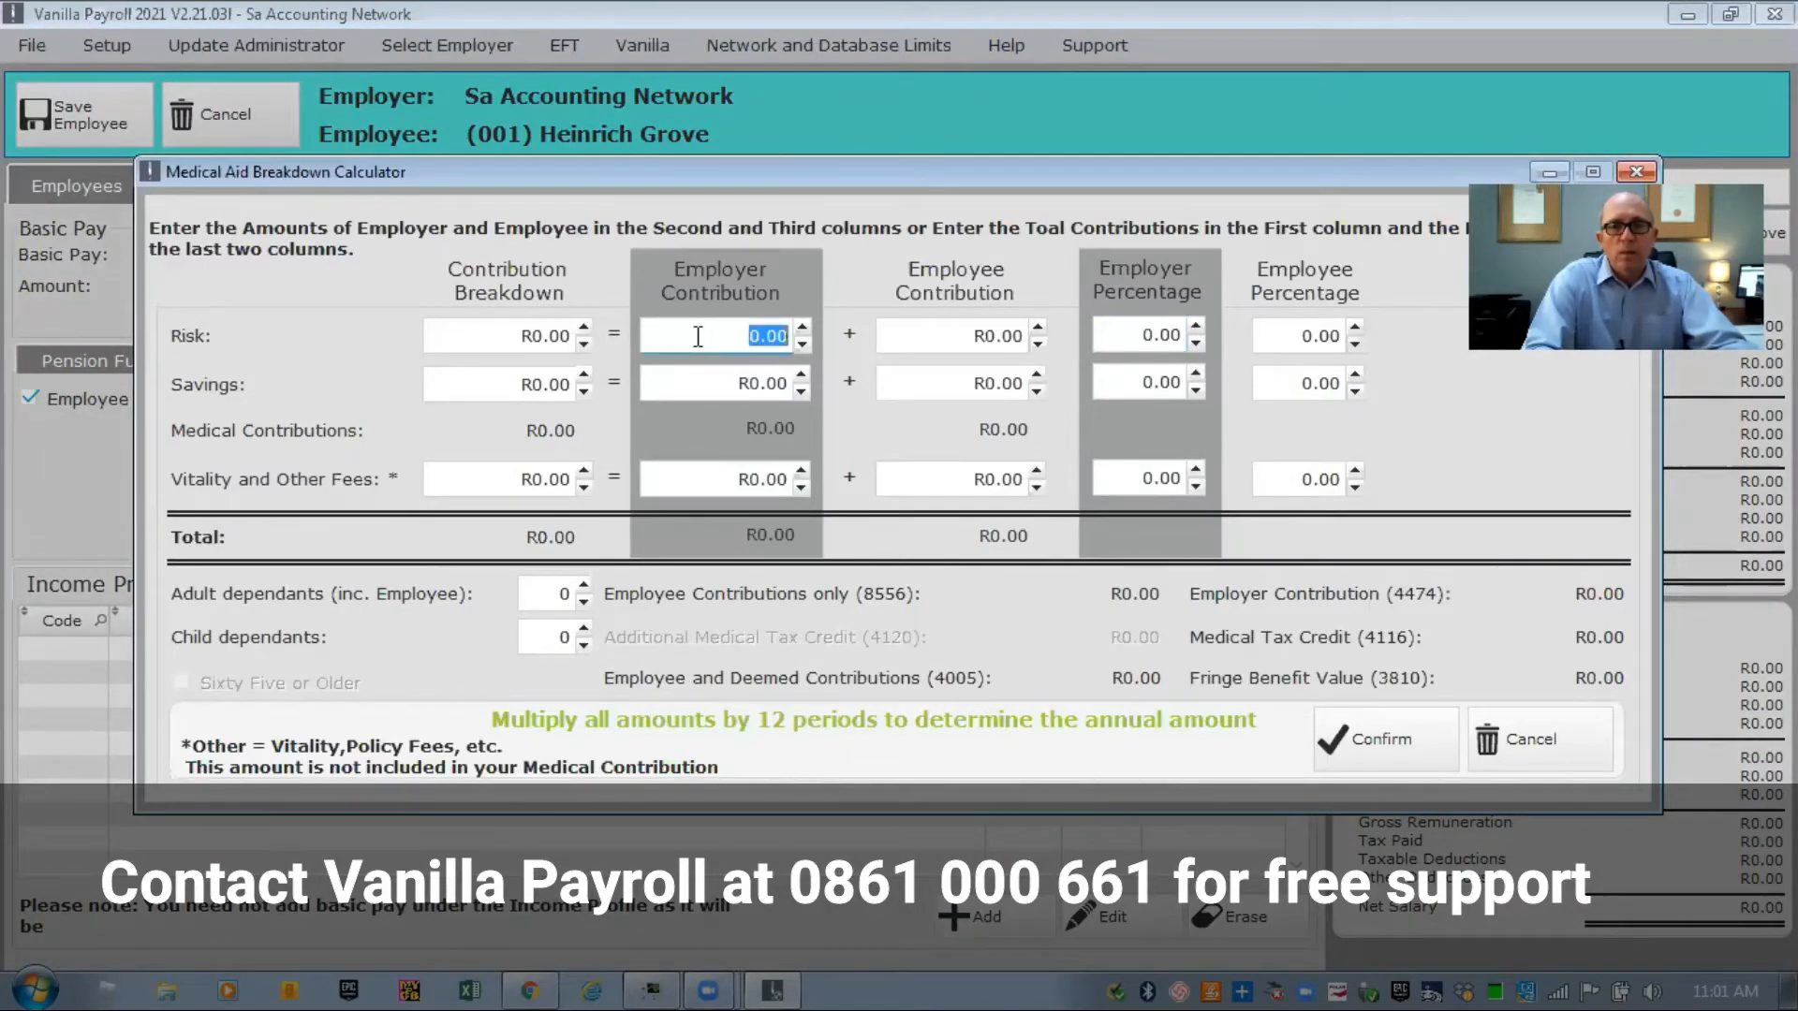
type("2")
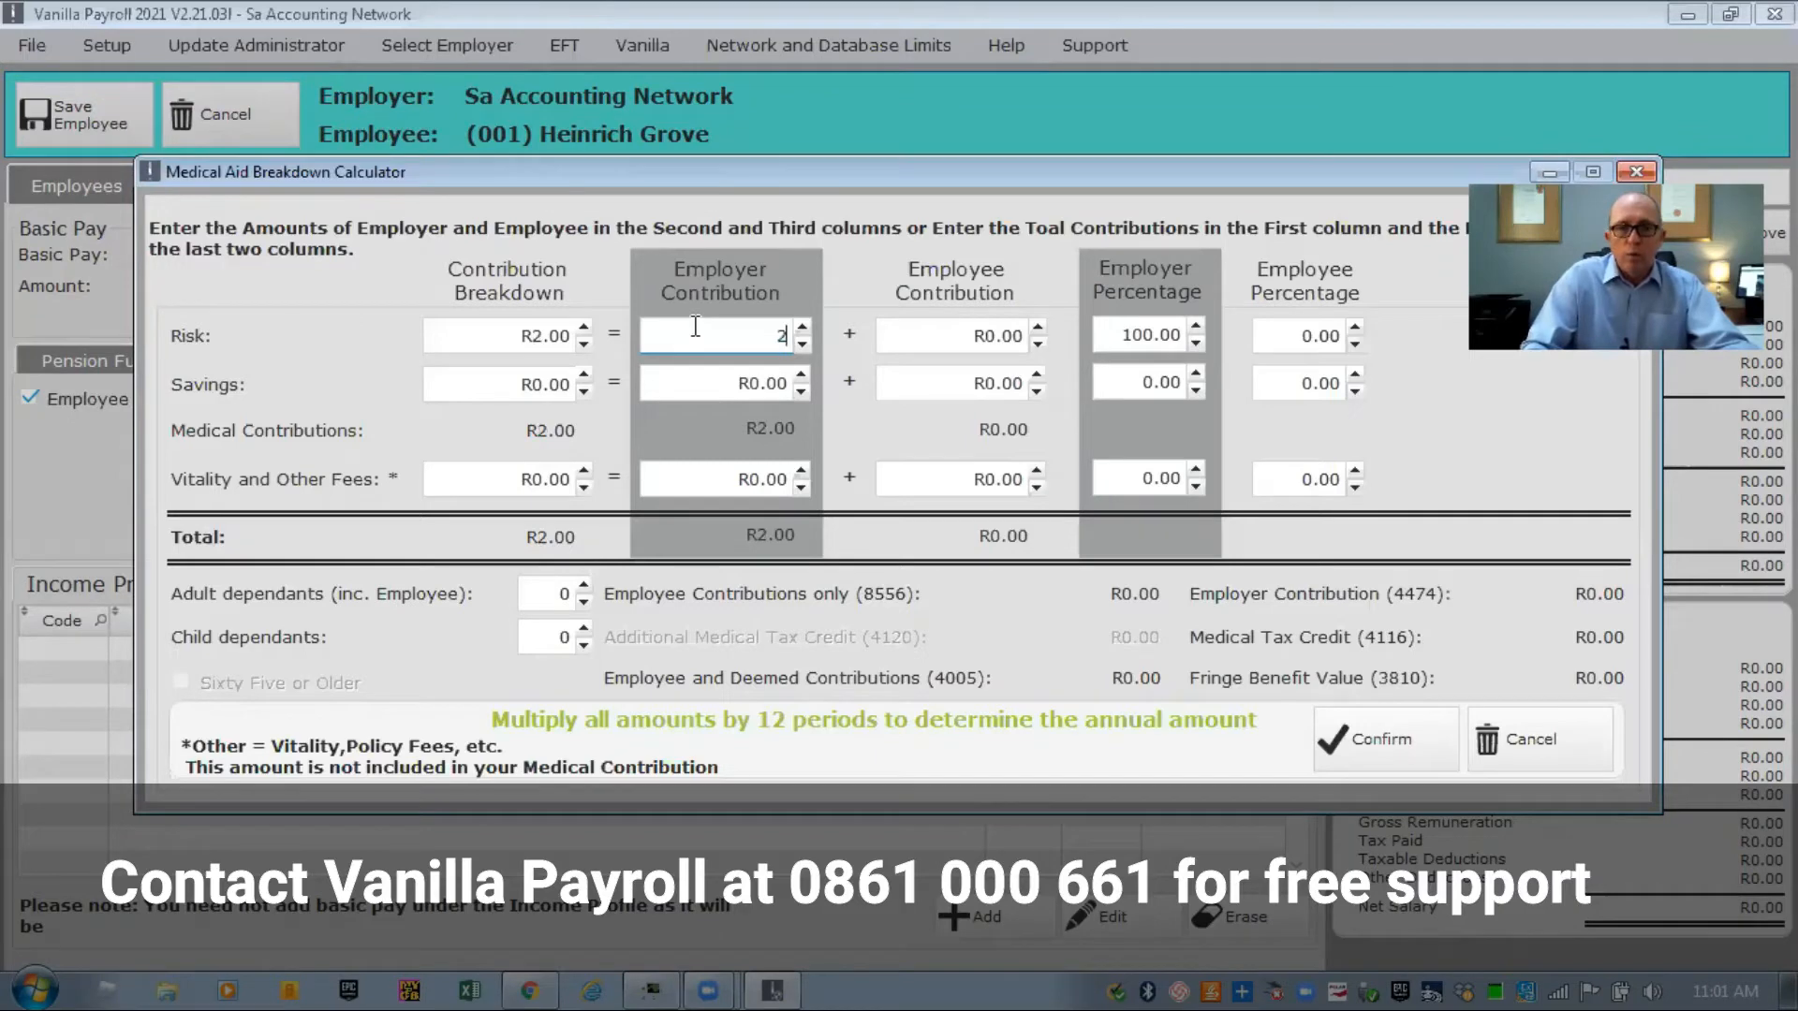
type("000")
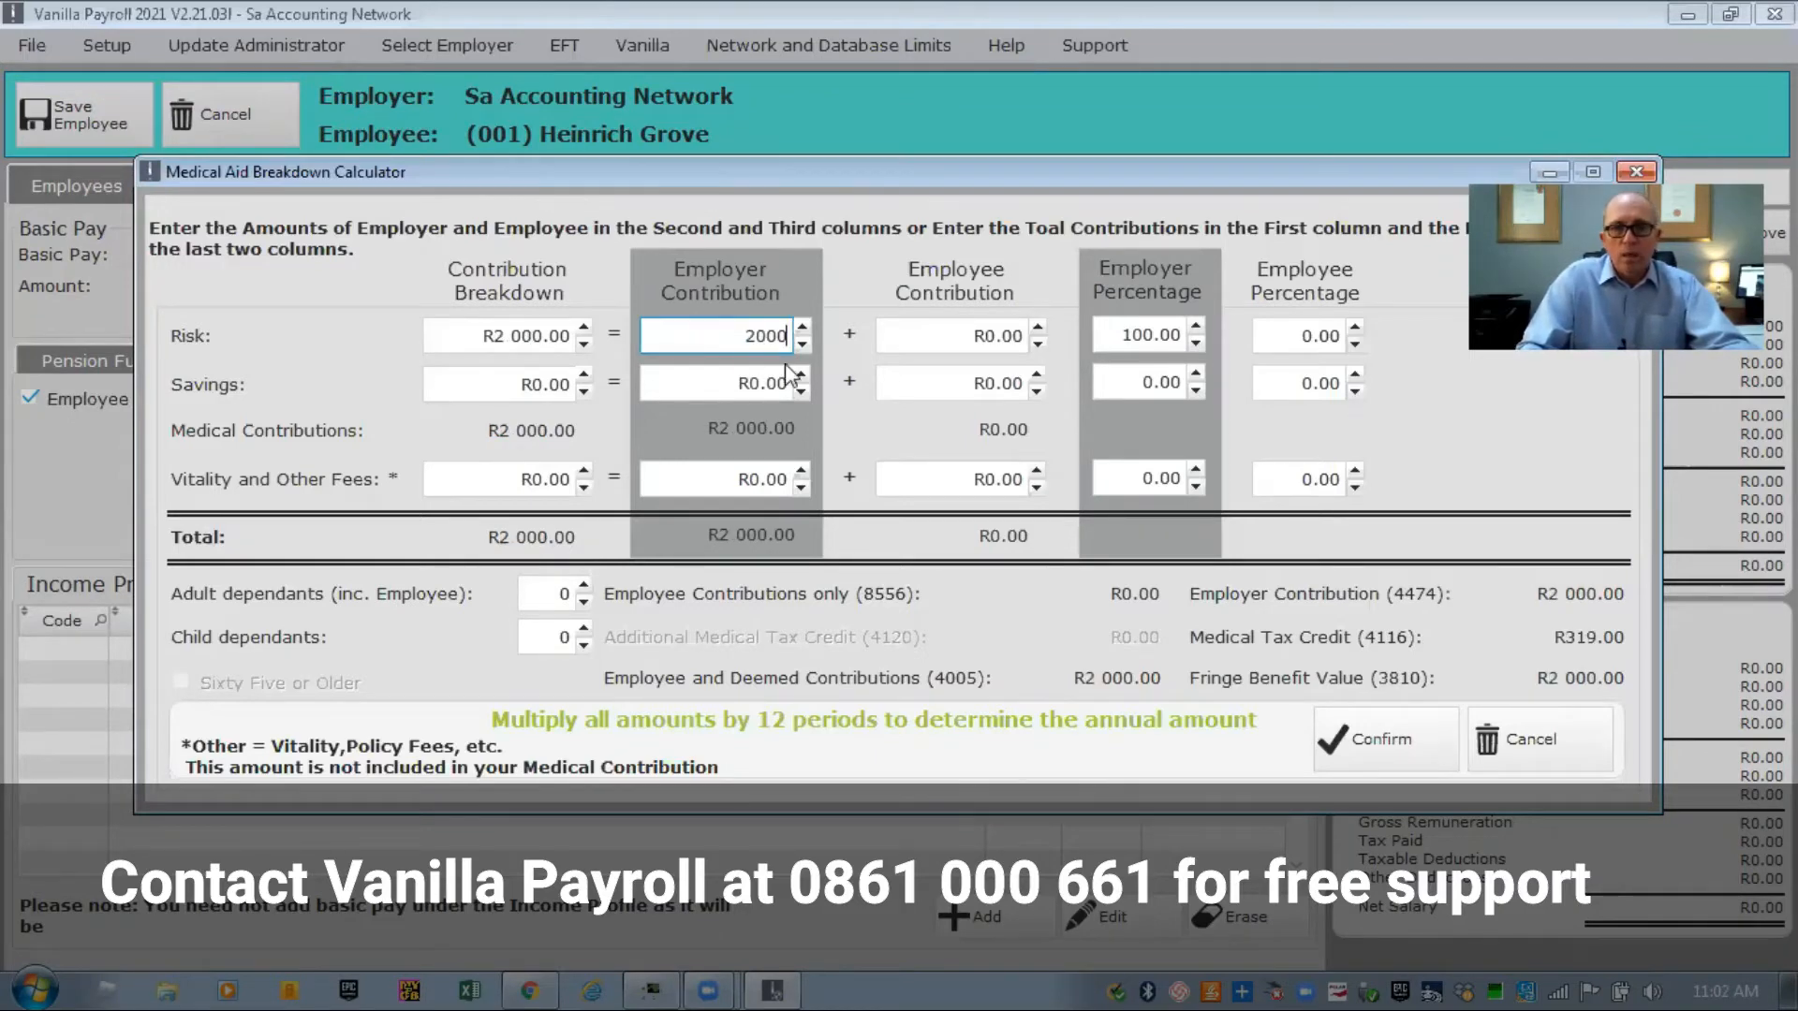
left_click(955, 330)
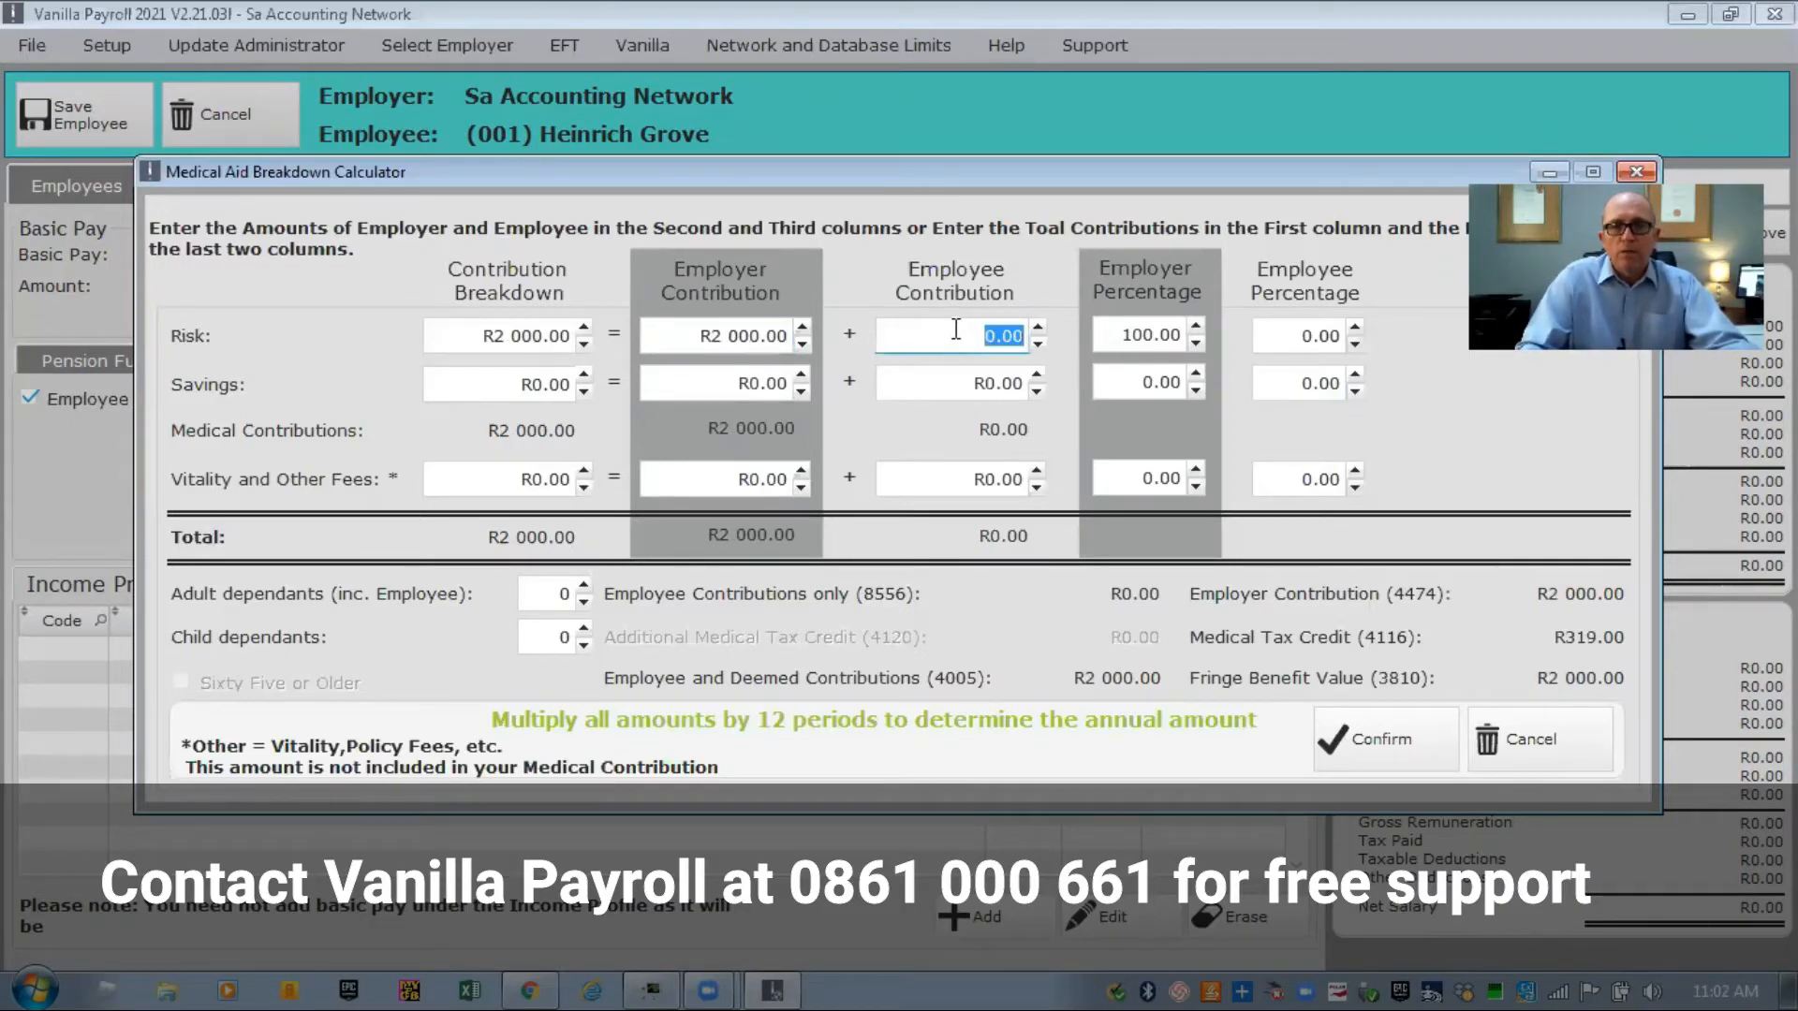
type("2000")
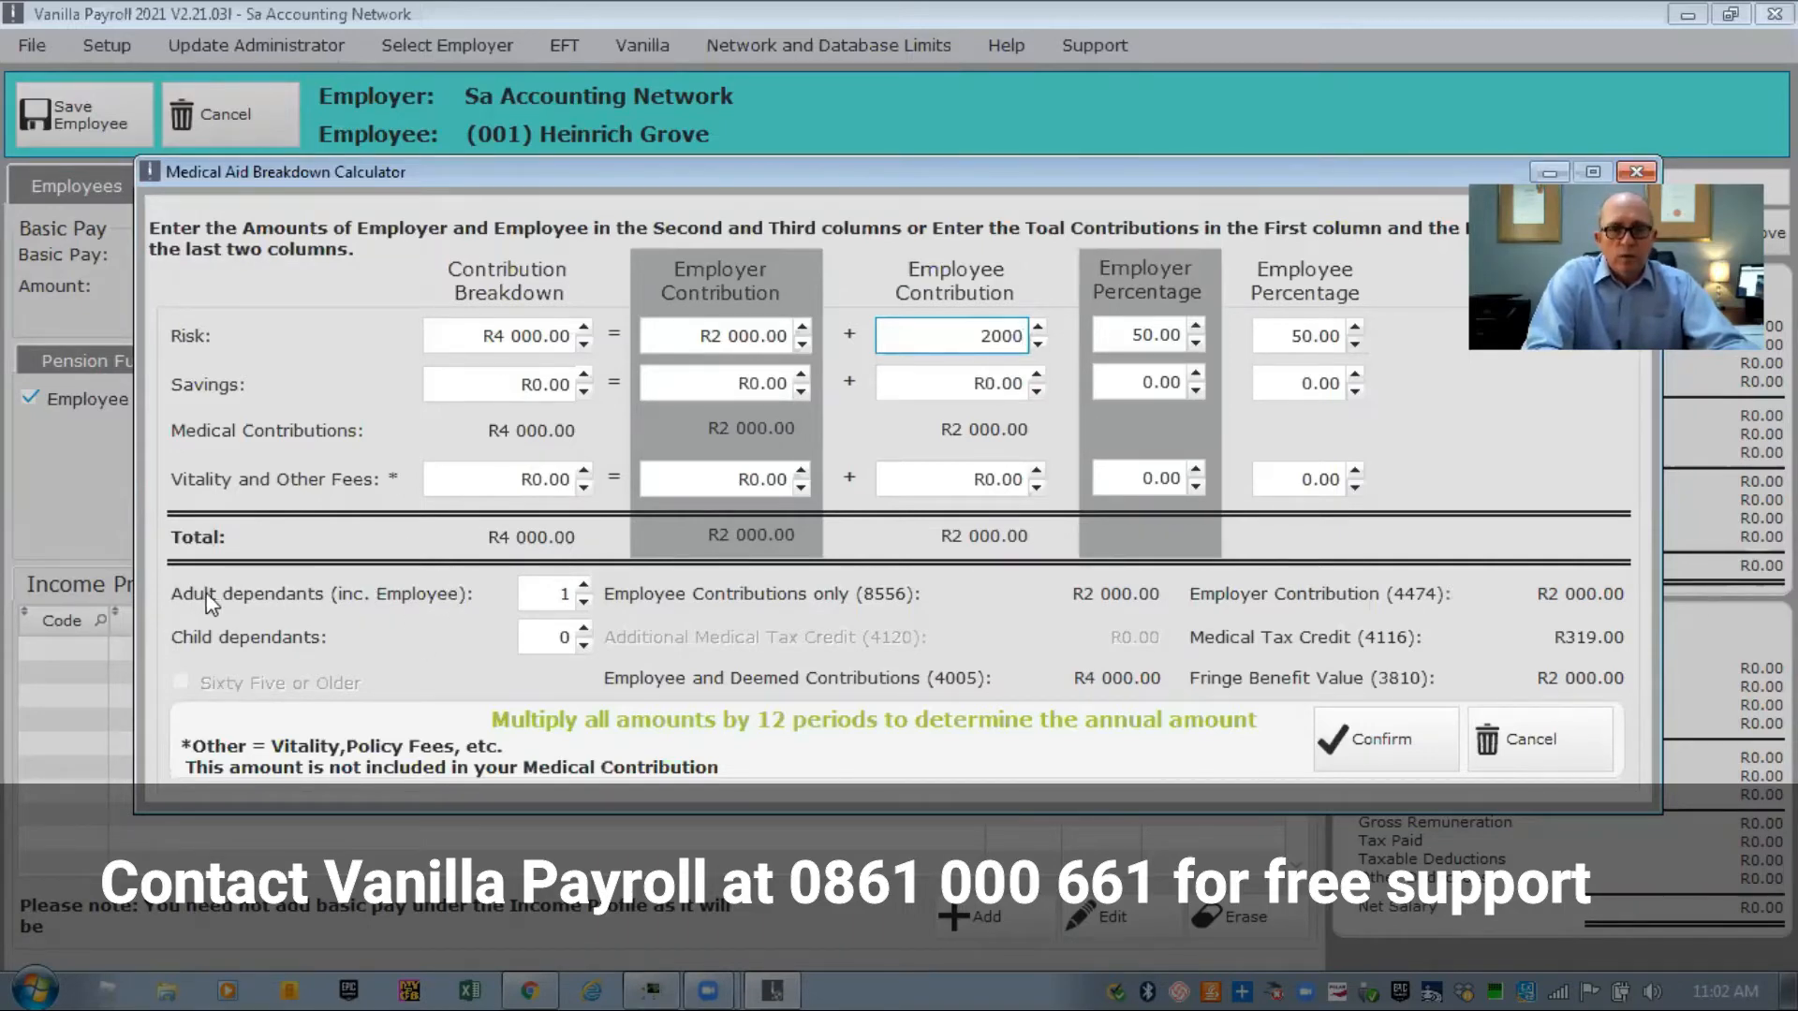
left_click(584, 588)
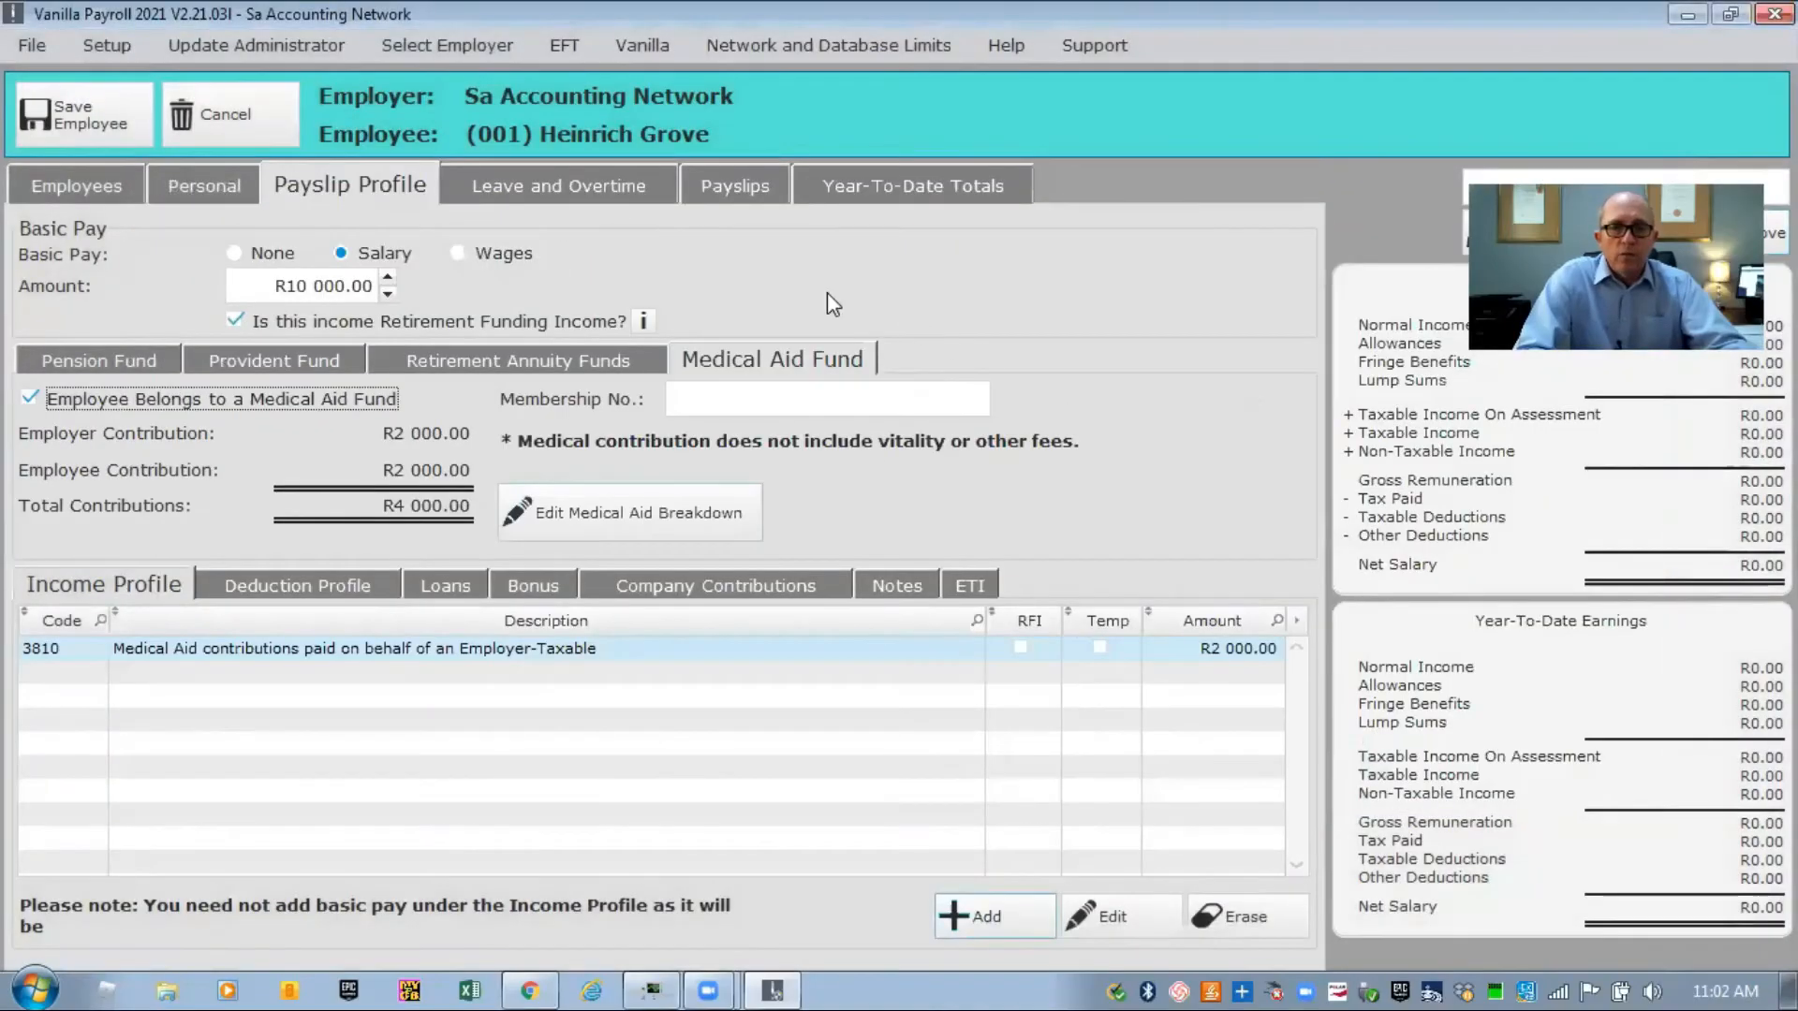
Add allowance code 3701 Travel Allowance-Taxable with an amount of R5000 to the income profile.
left_click(483, 361)
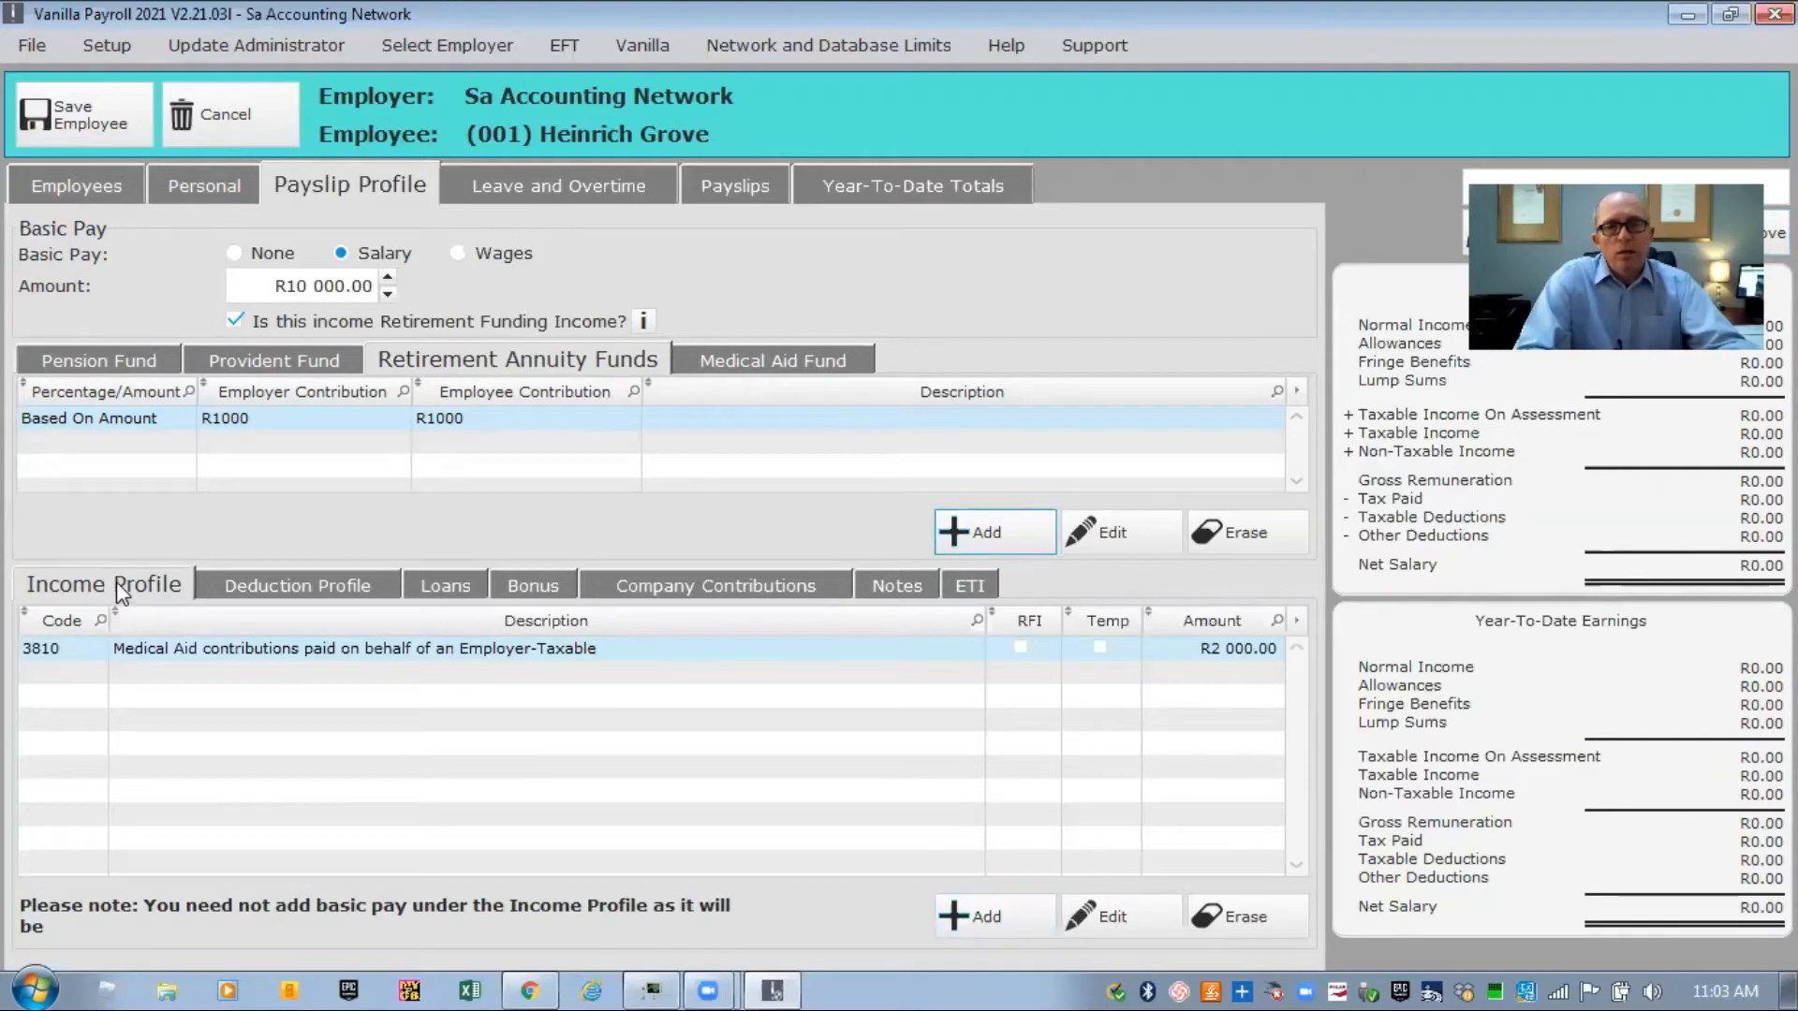
left_click(957, 913)
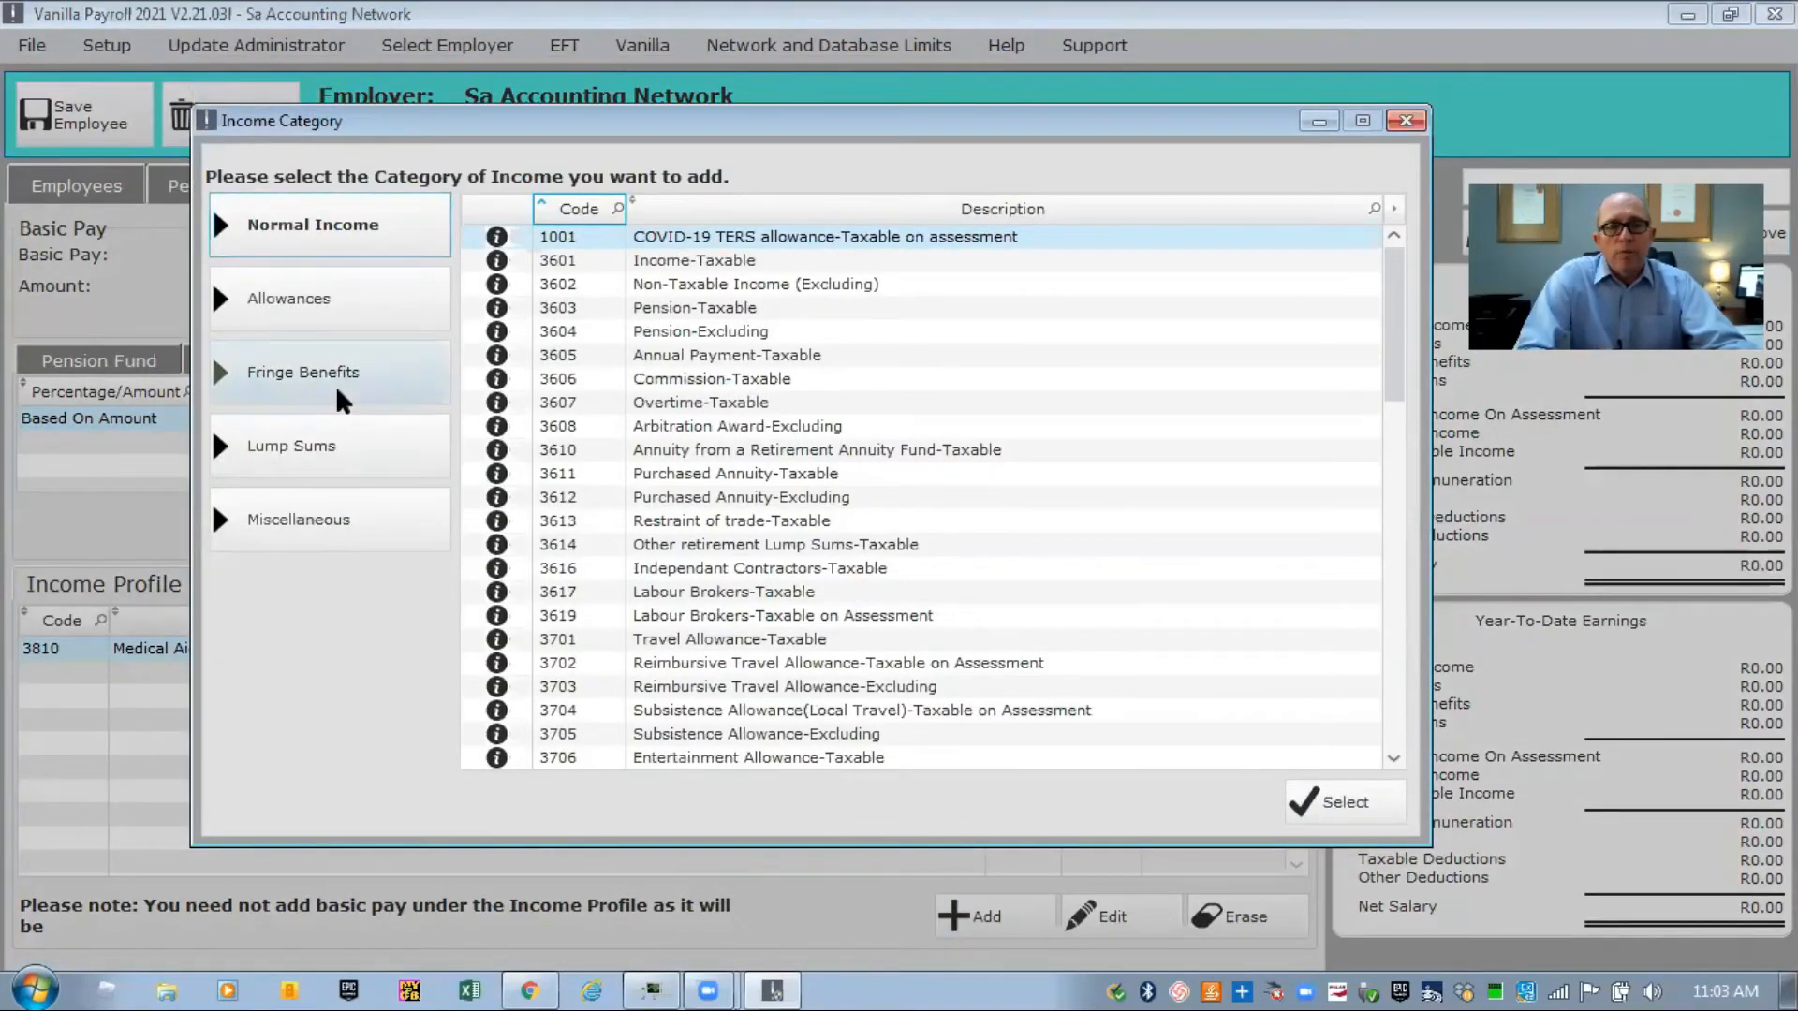
left_click(314, 307)
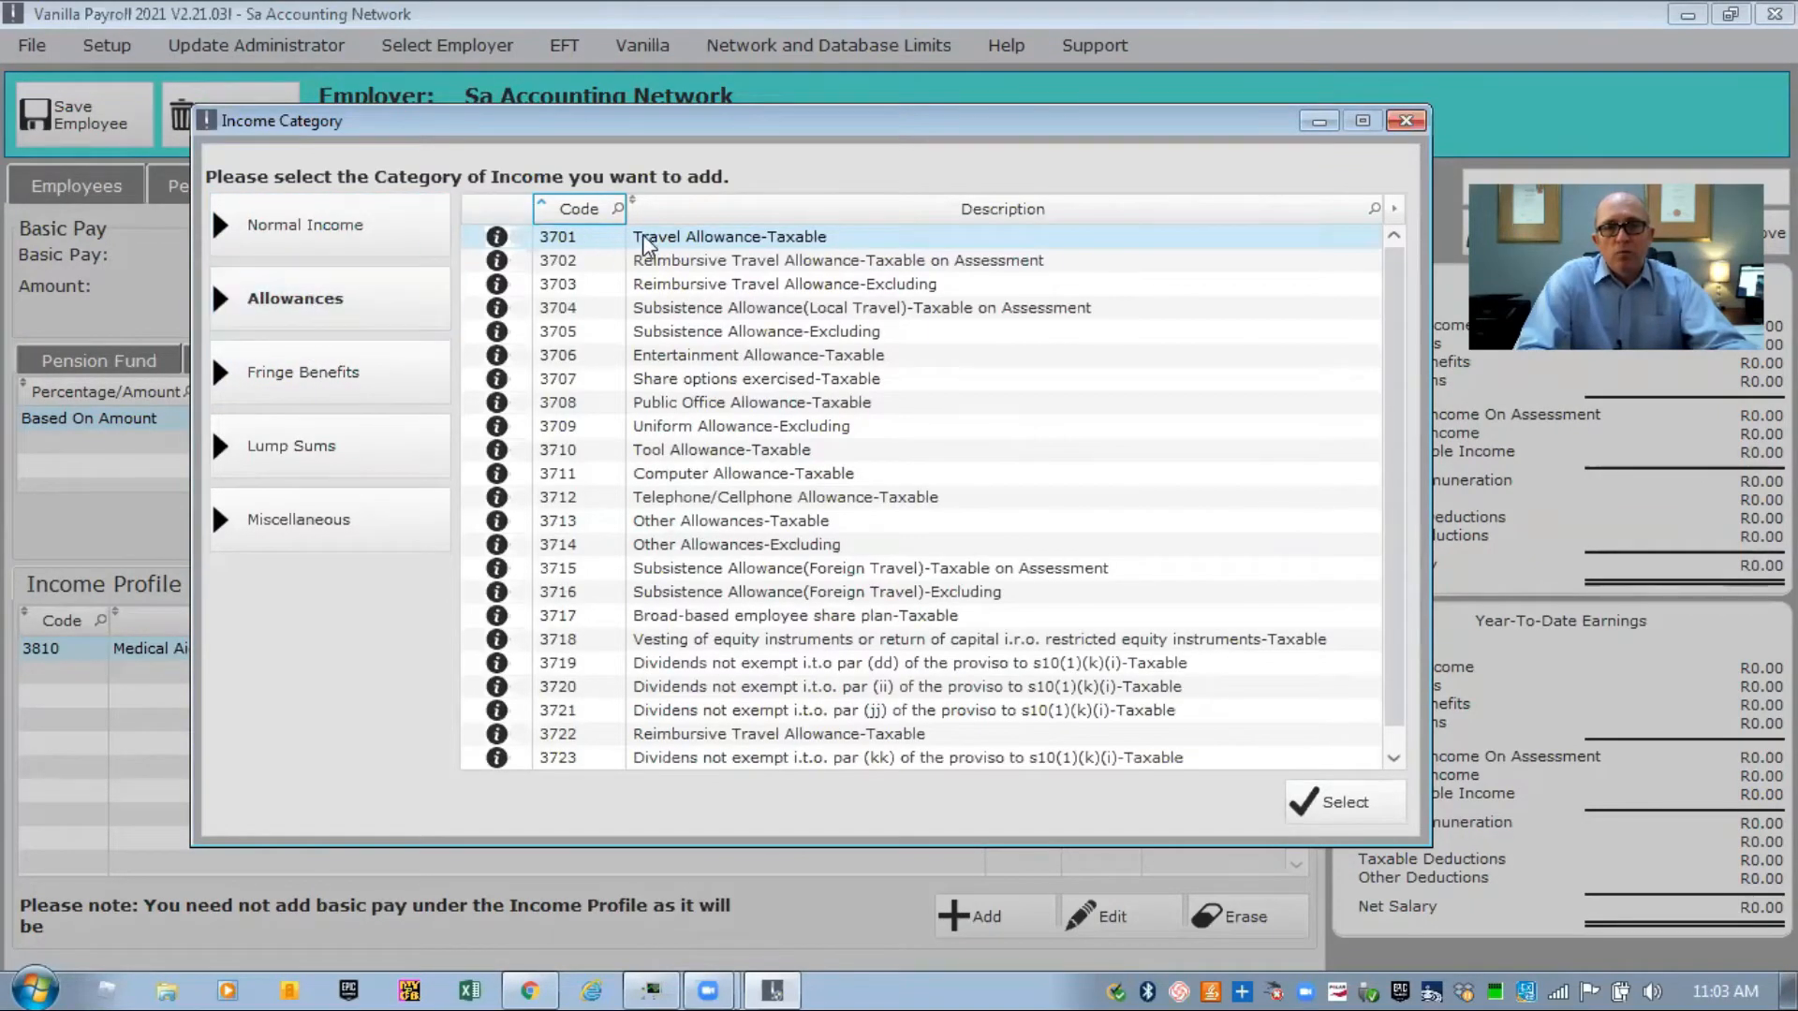
left_click(1382, 800)
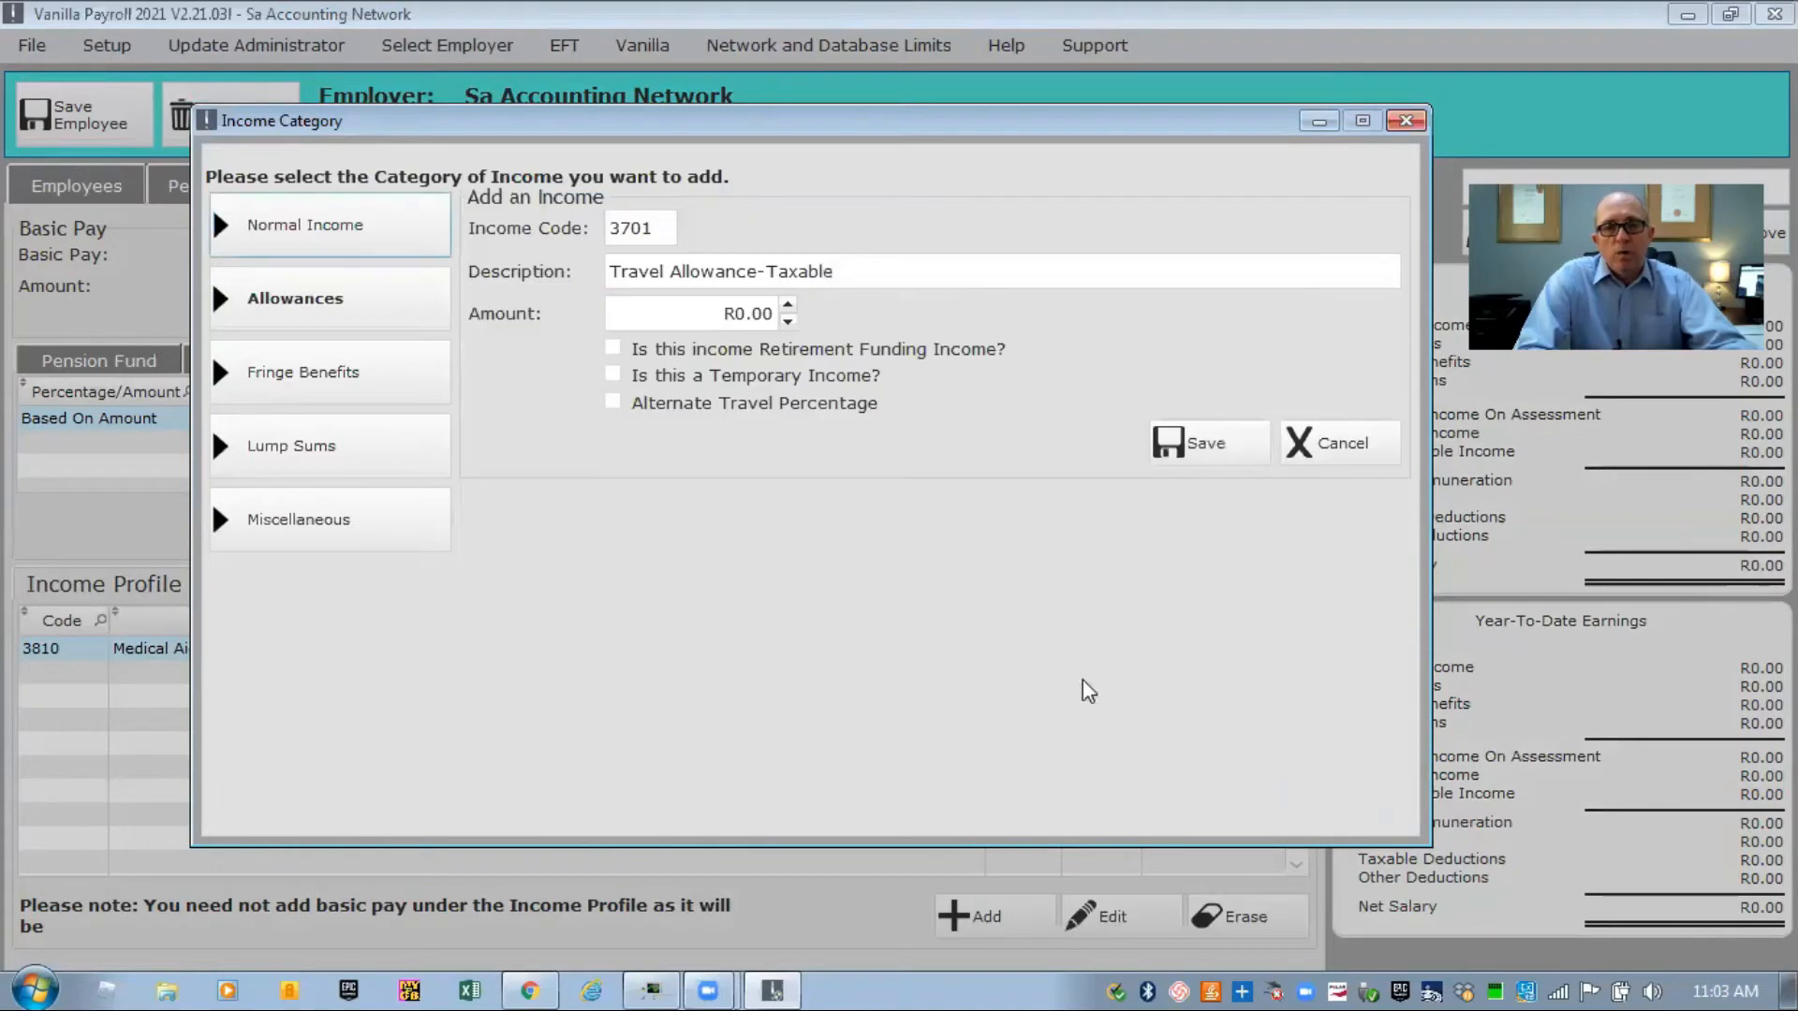
left_click(645, 309)
type("5000")
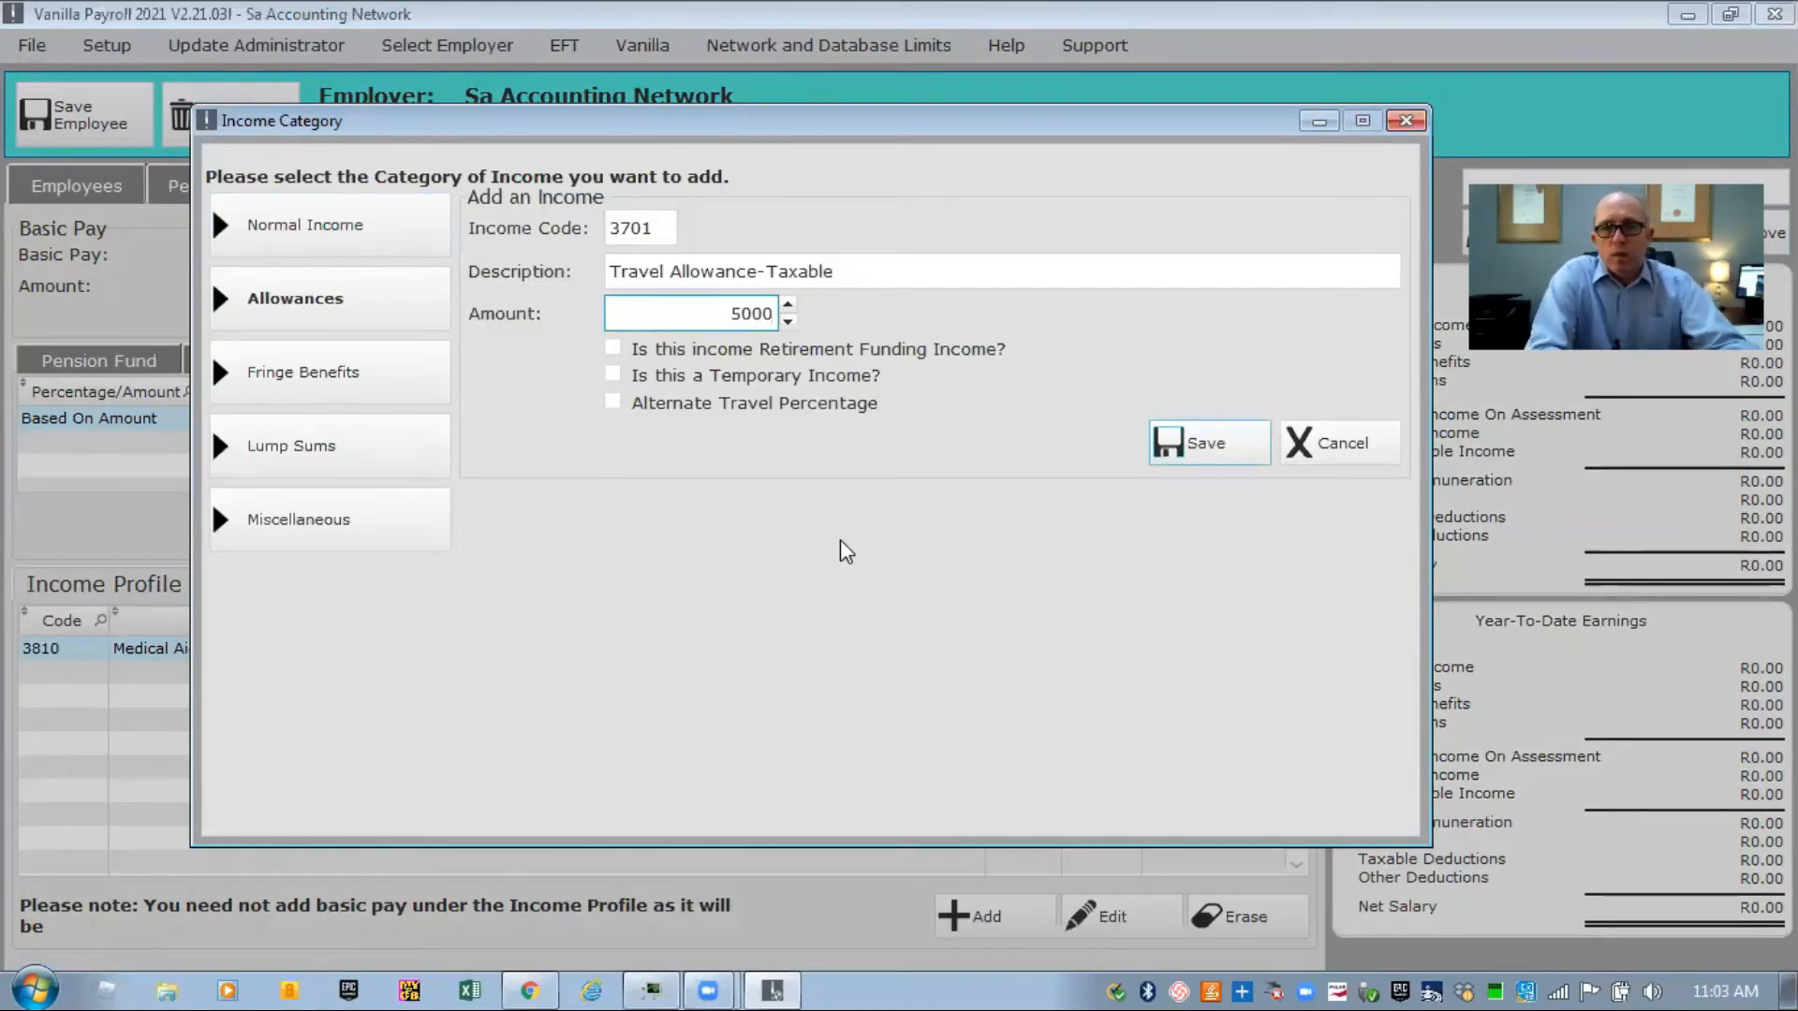
left_click(1185, 450)
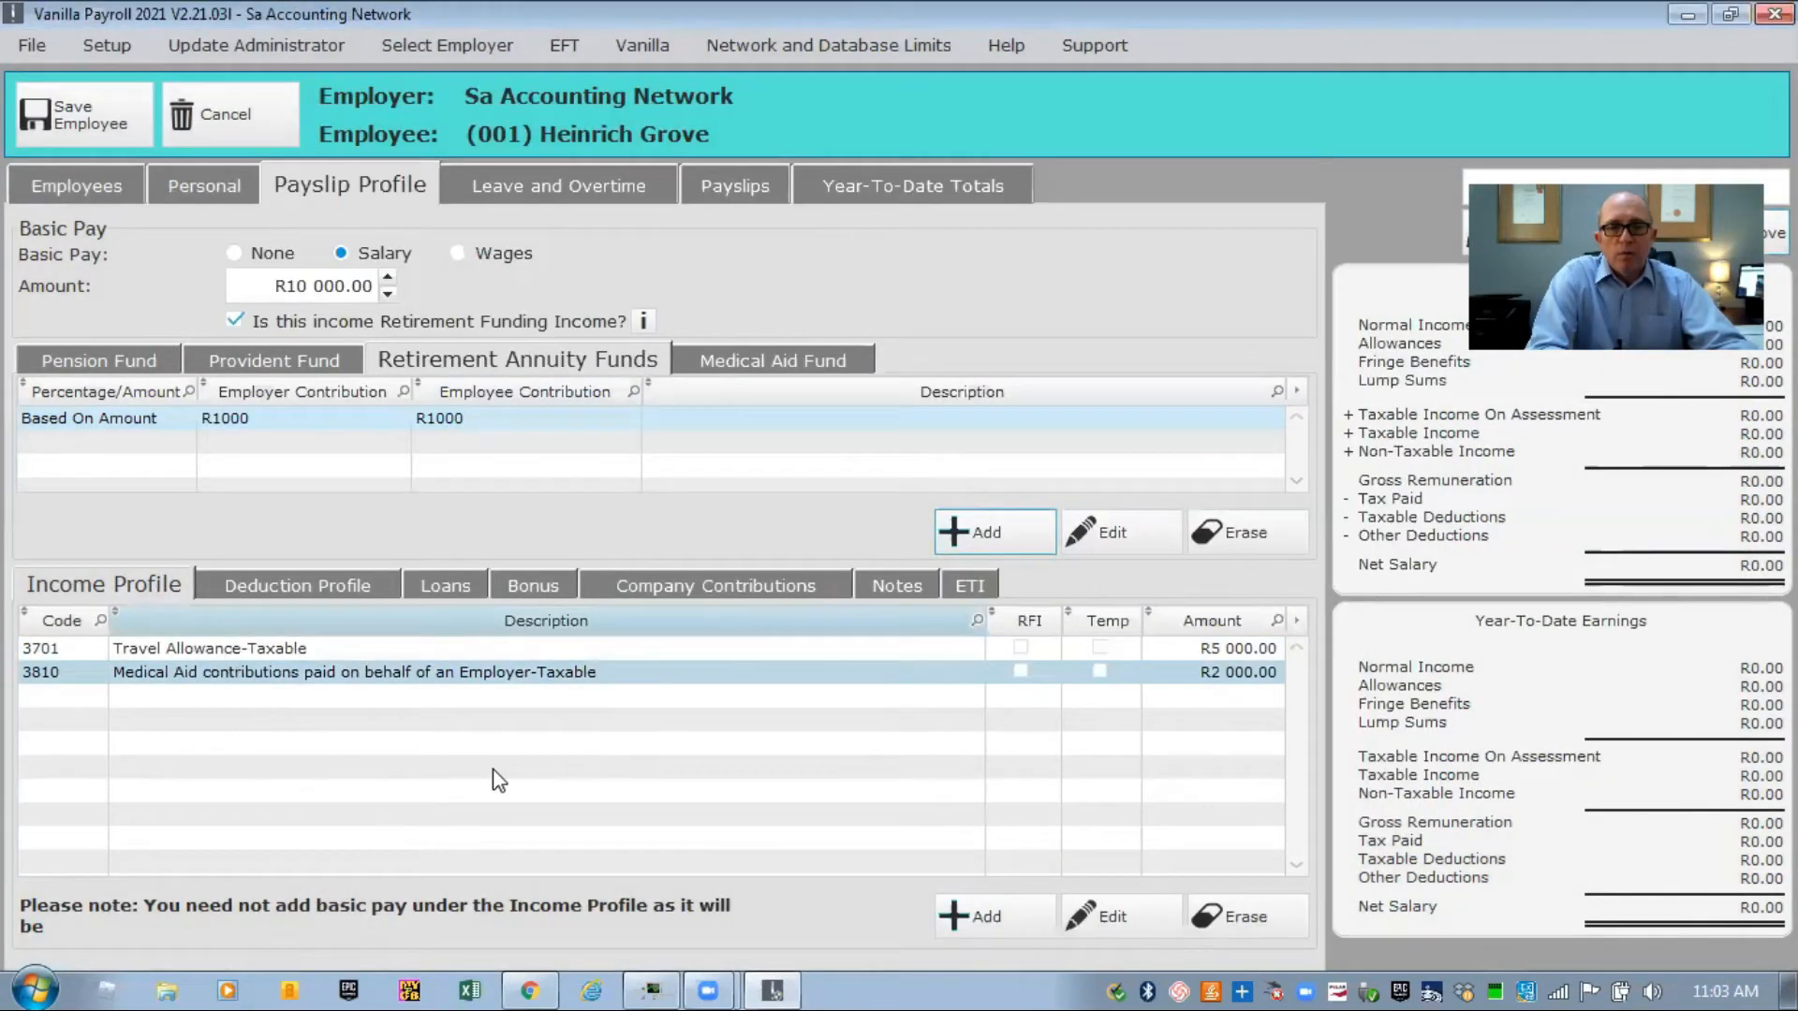
Add other deduction code 8000, Voluntary Over Deduction of Tax, for R1000.
left_click(330, 590)
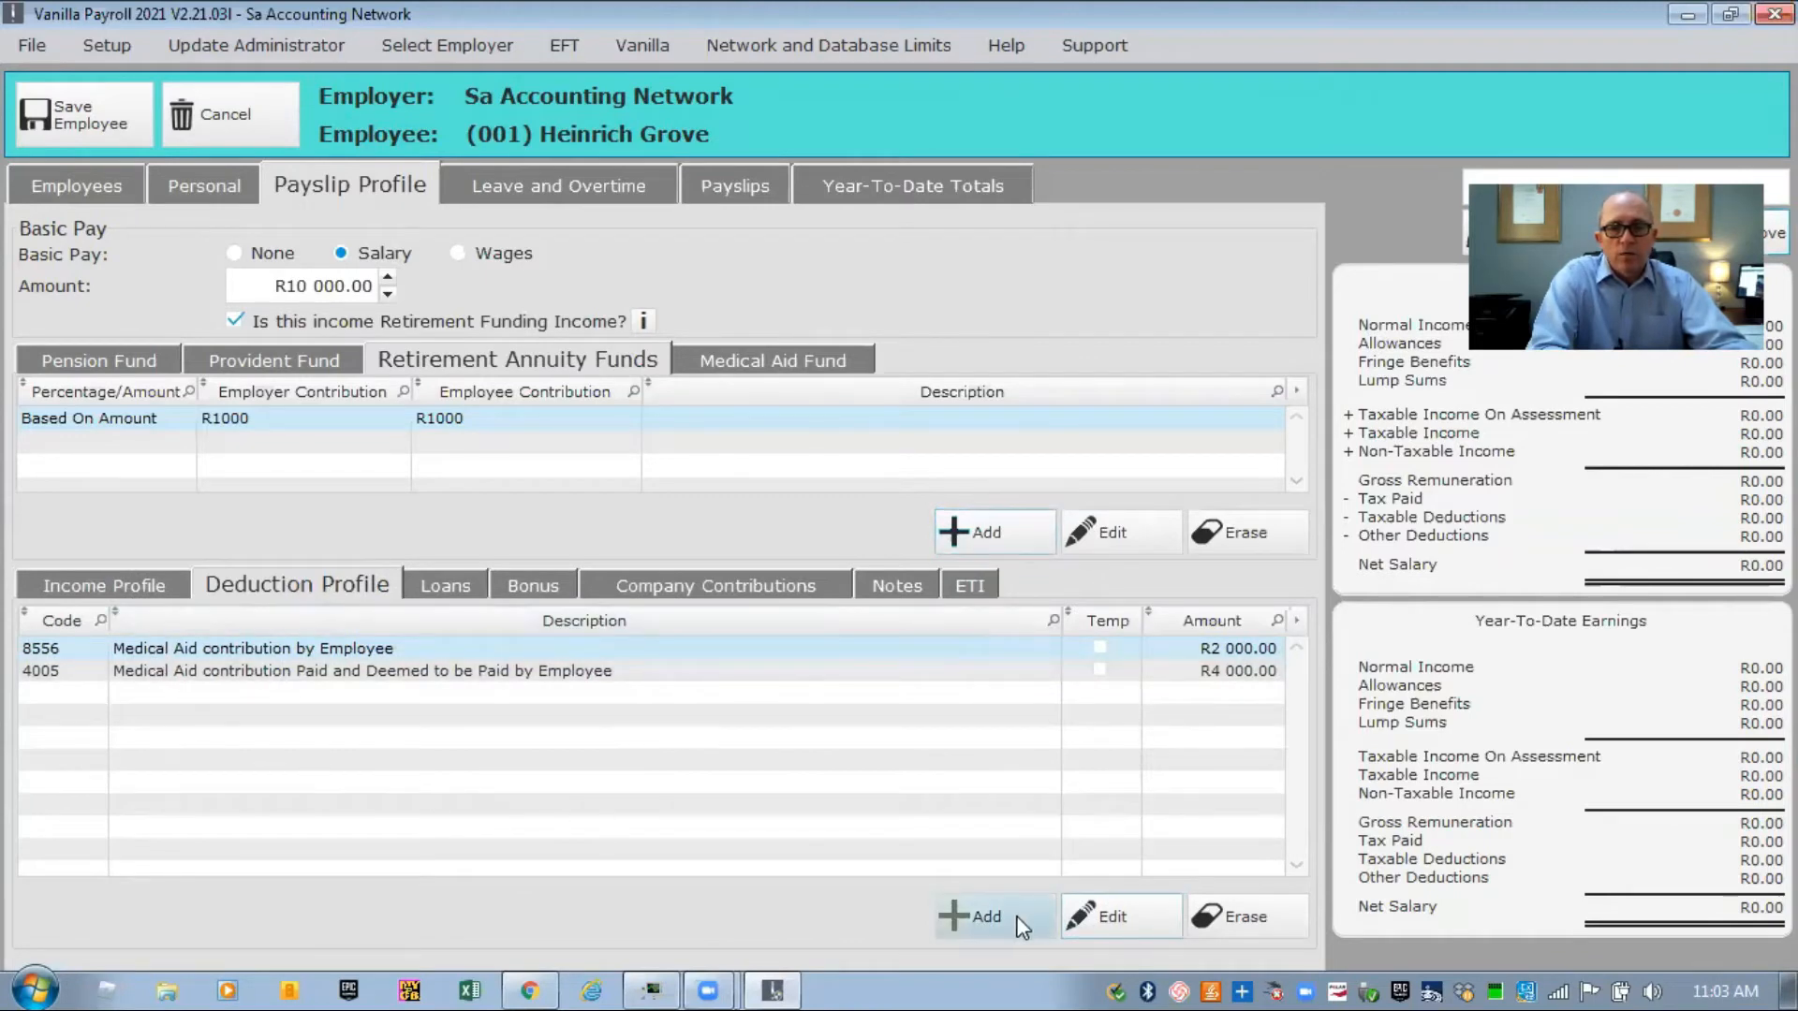
left_click(962, 920)
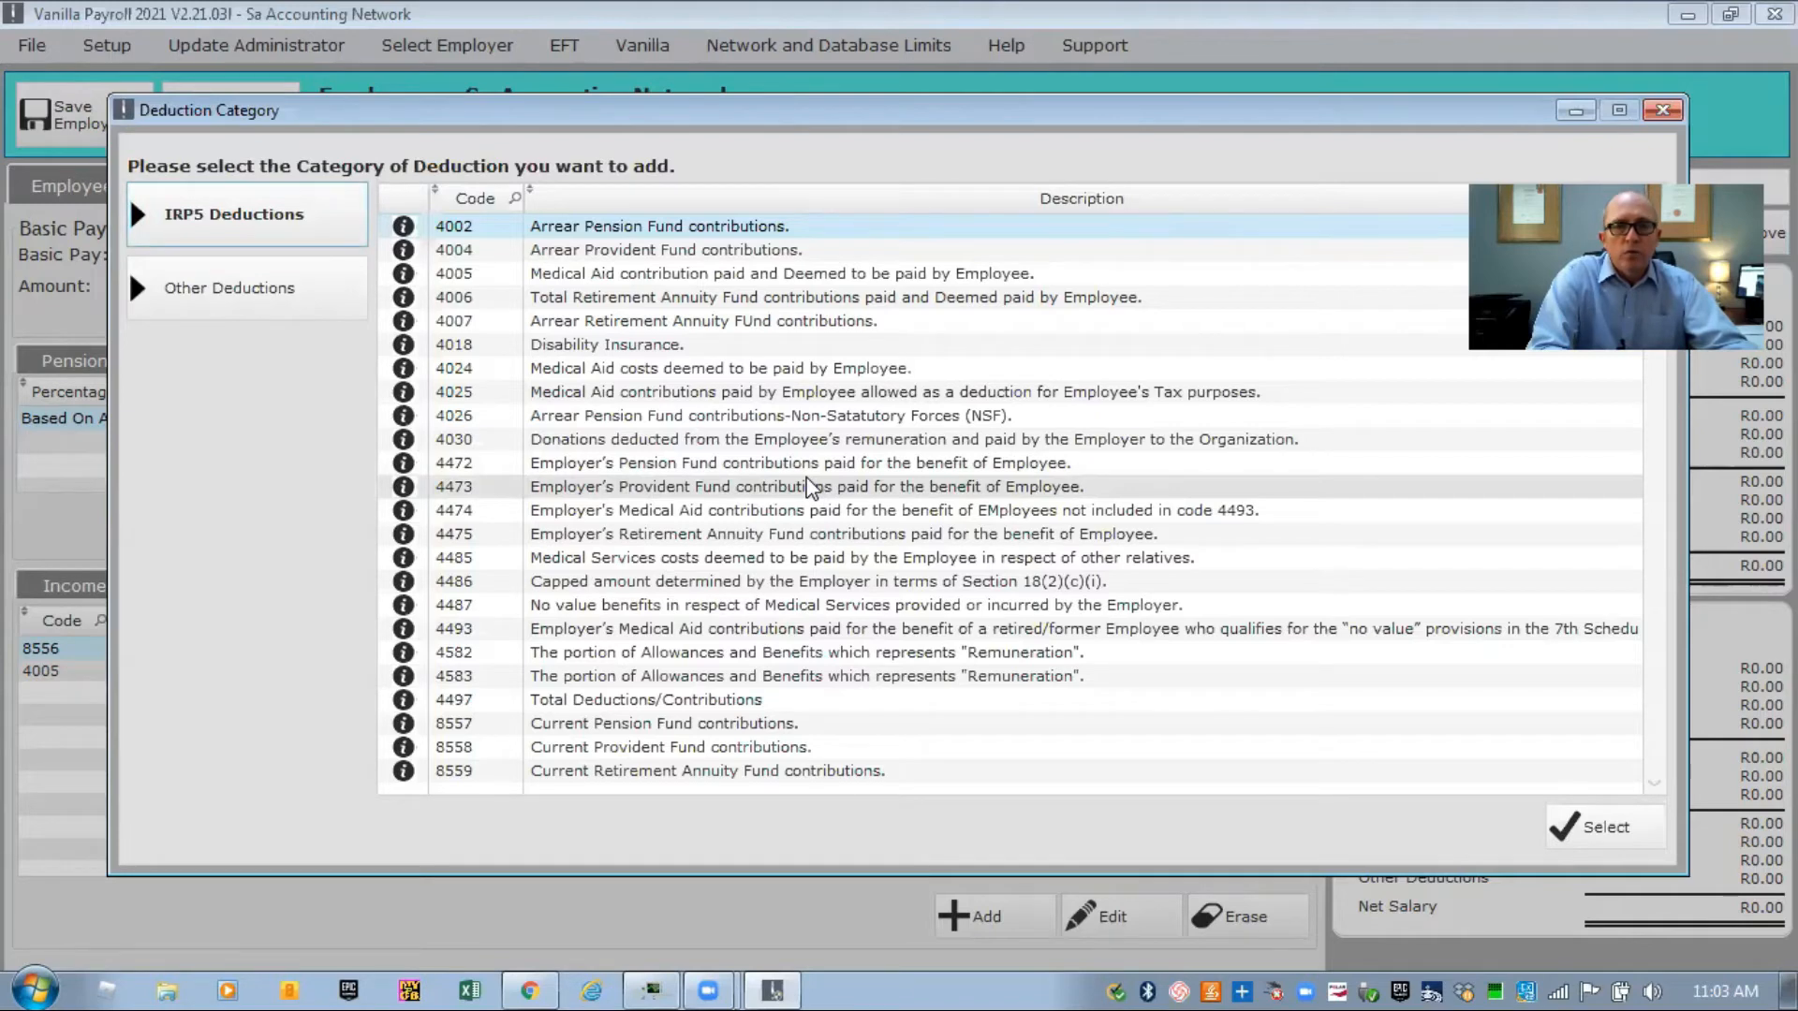
left_click(233, 290)
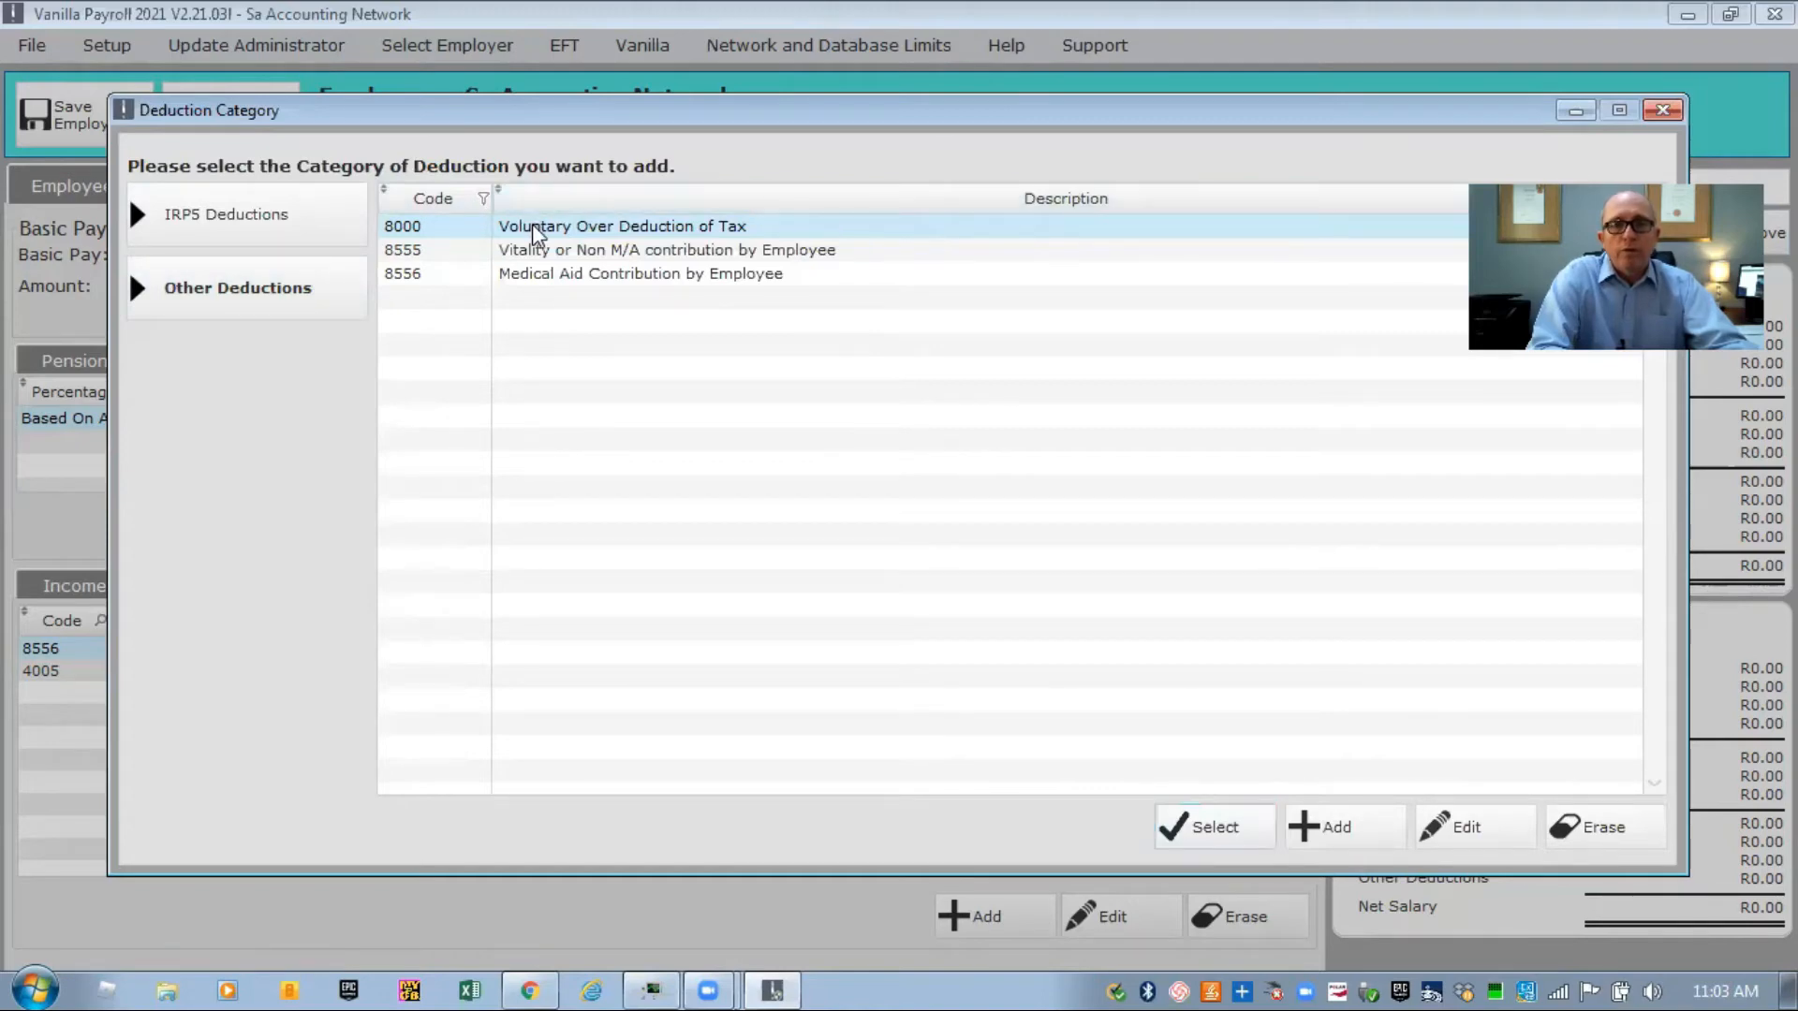
left_click(1189, 829)
left_click(593, 344)
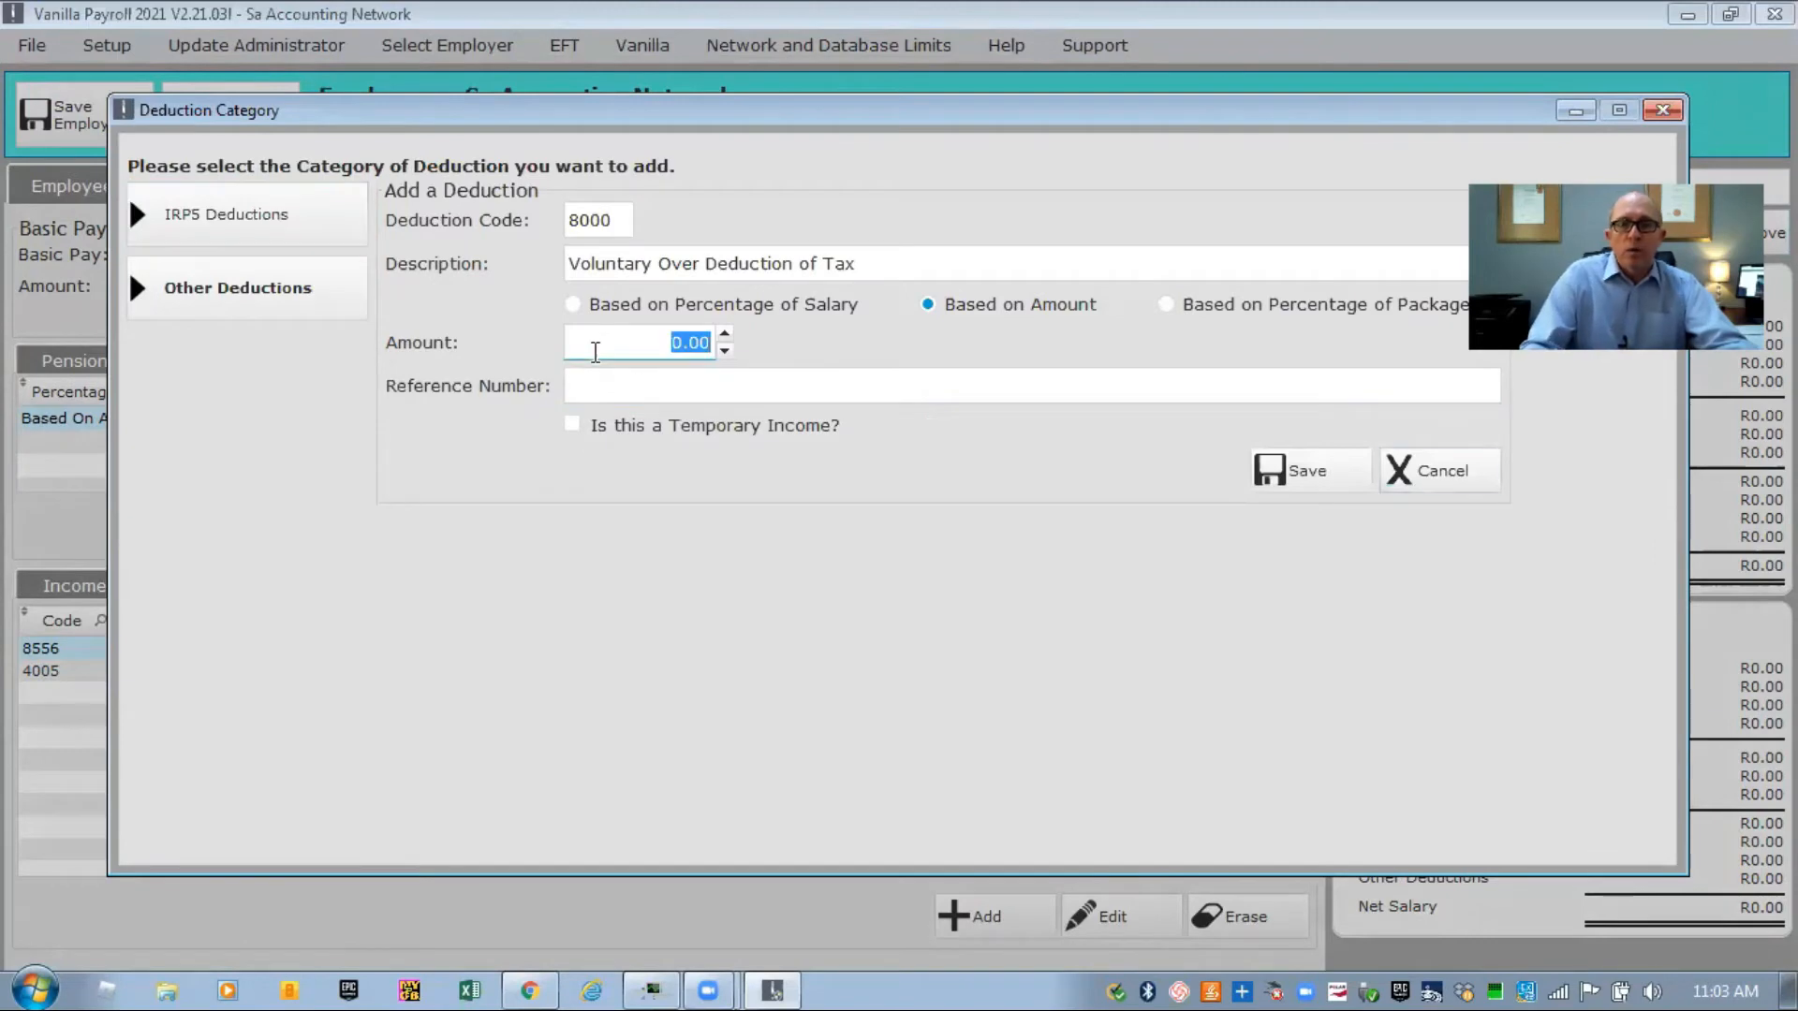
type("1000")
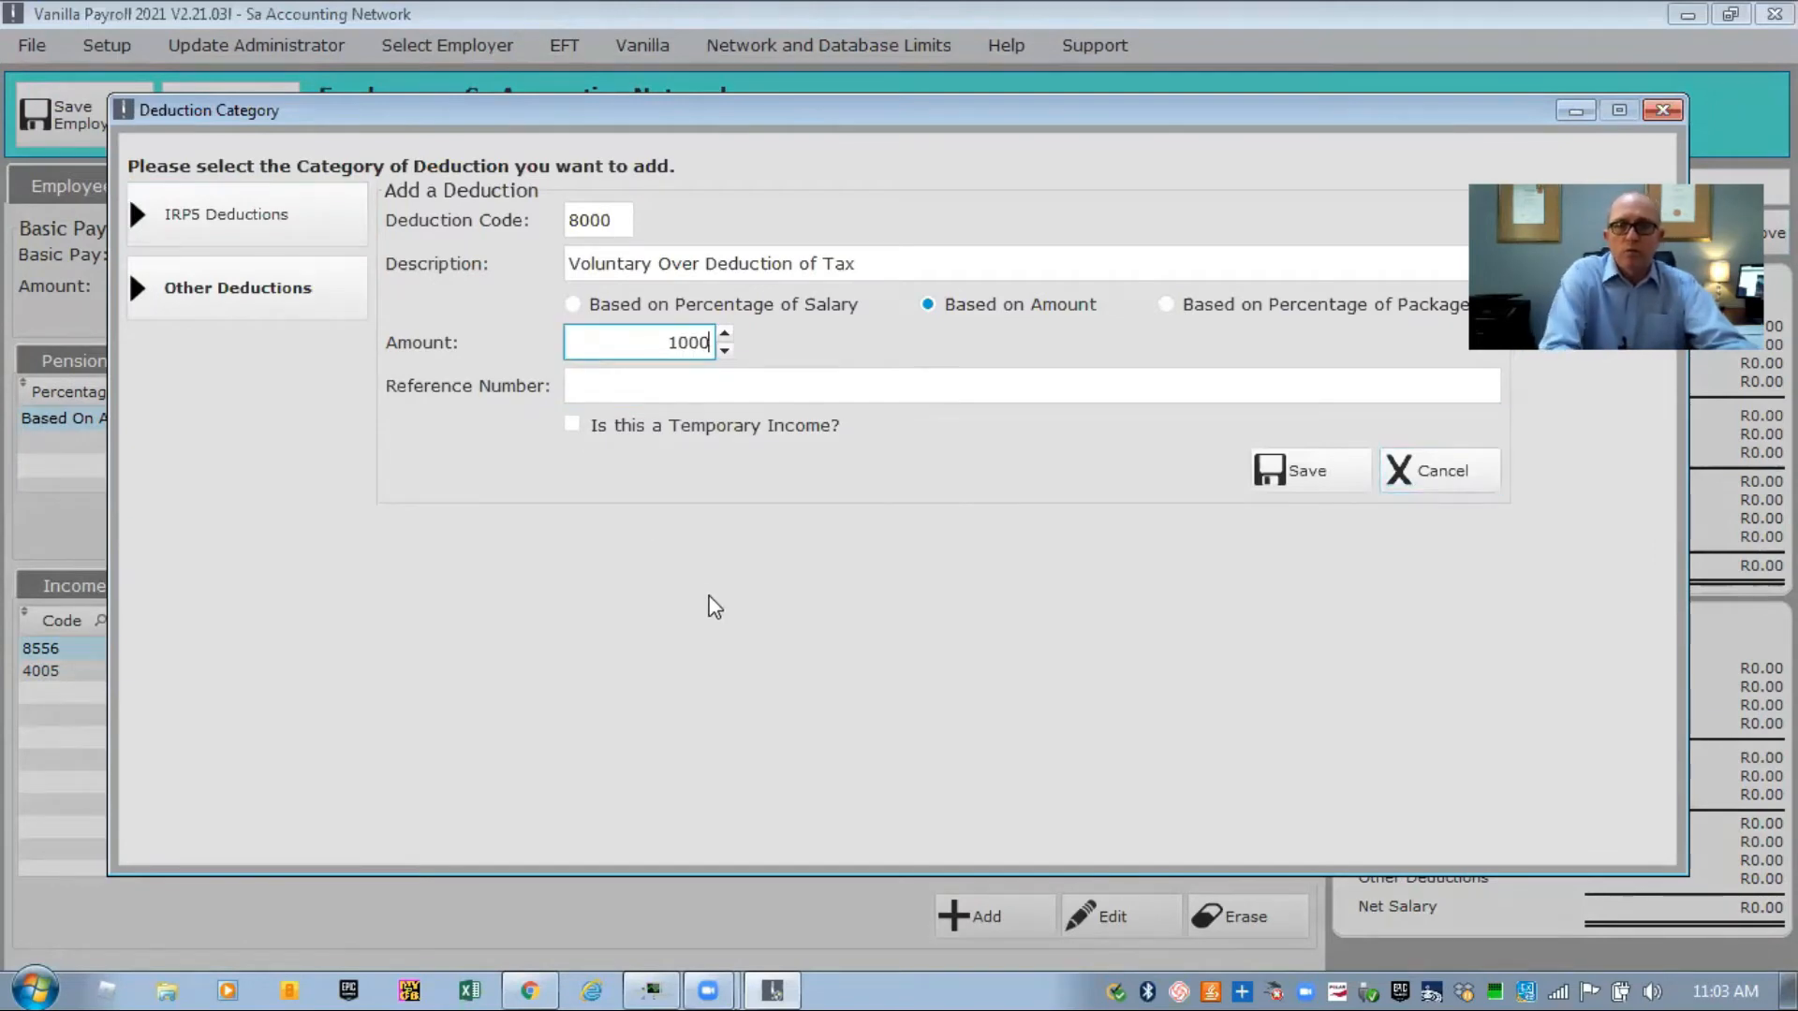
left_click(1300, 470)
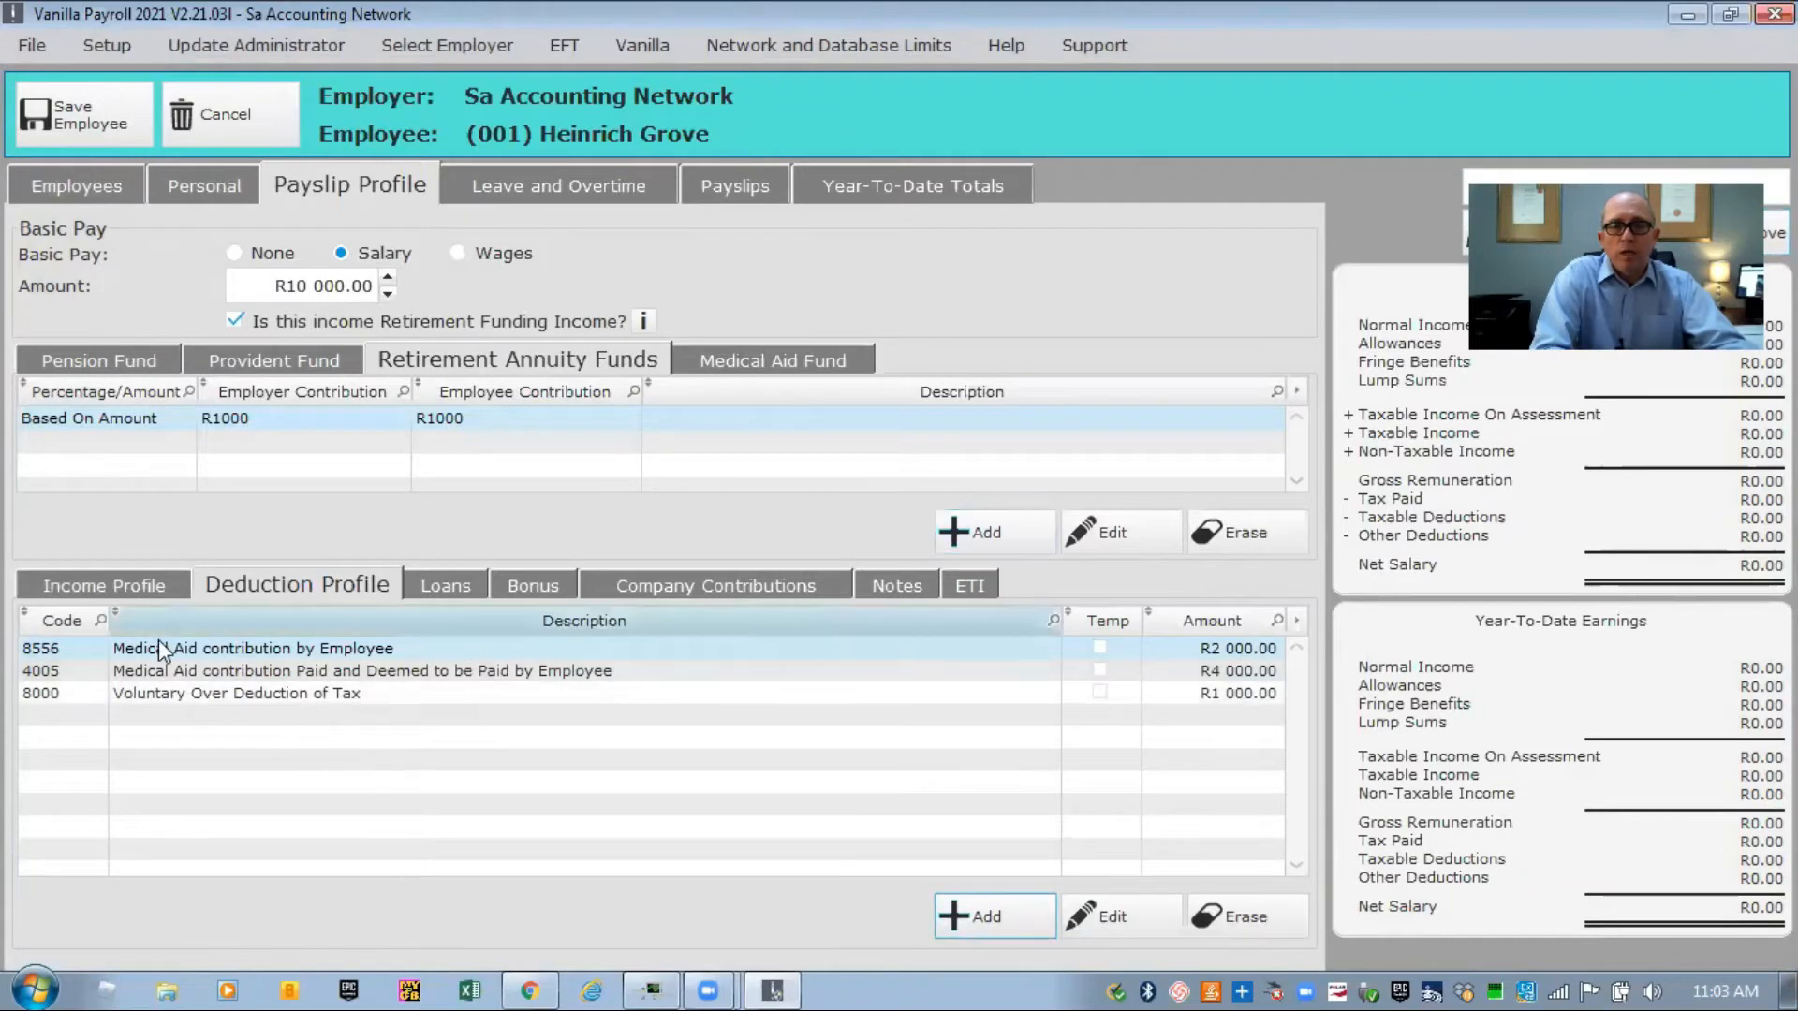
Enter a new loan of R5000 at 7% interest with 5 repayment periods.
left_click(440, 585)
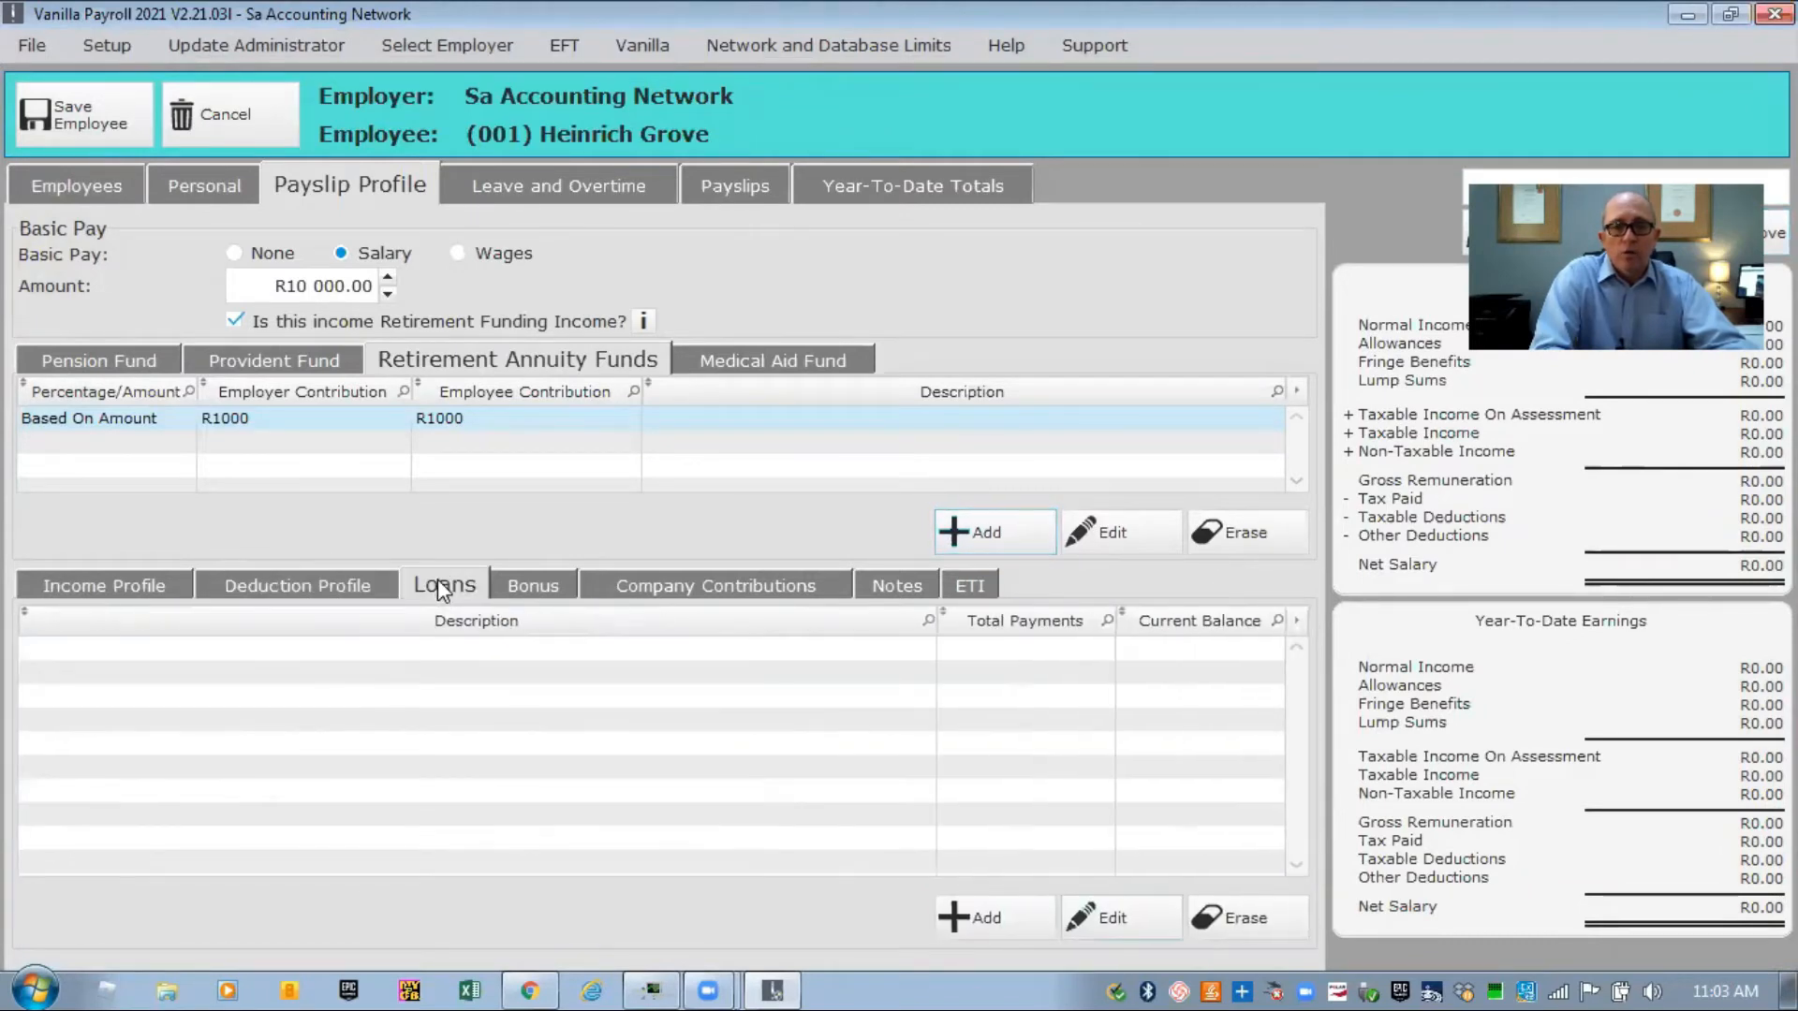
left_click(966, 922)
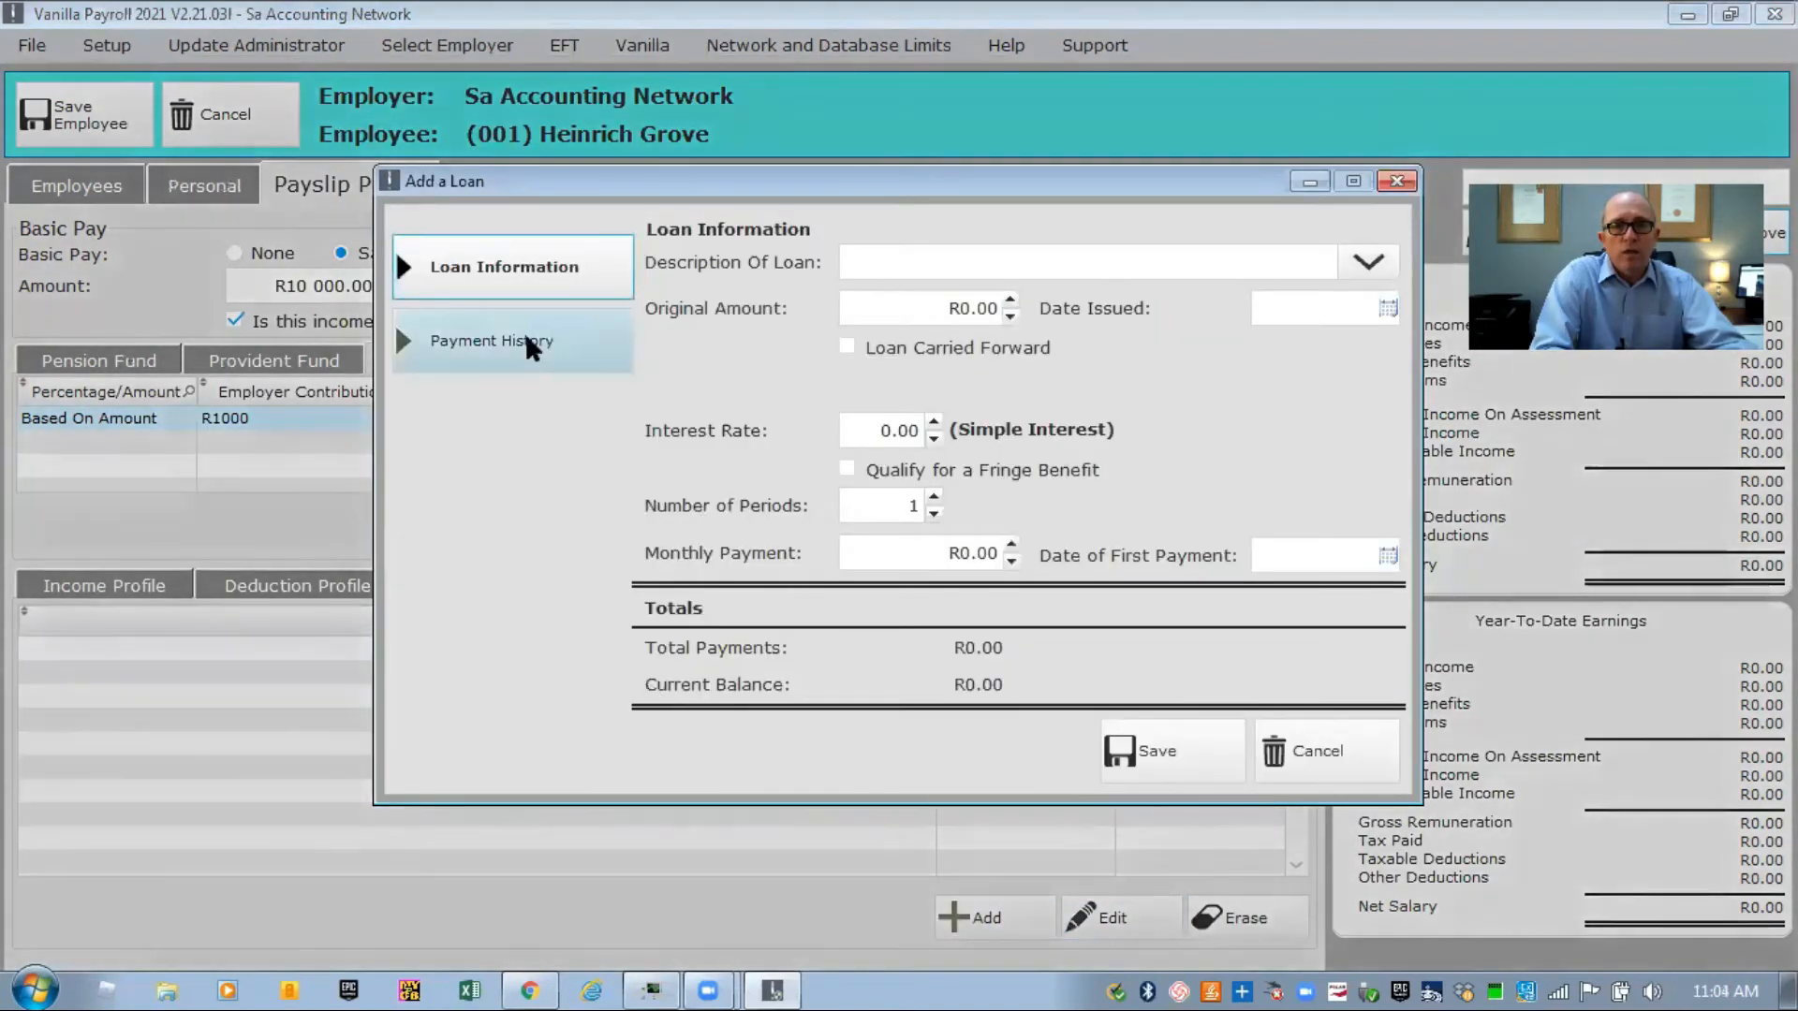
left_click(871, 305)
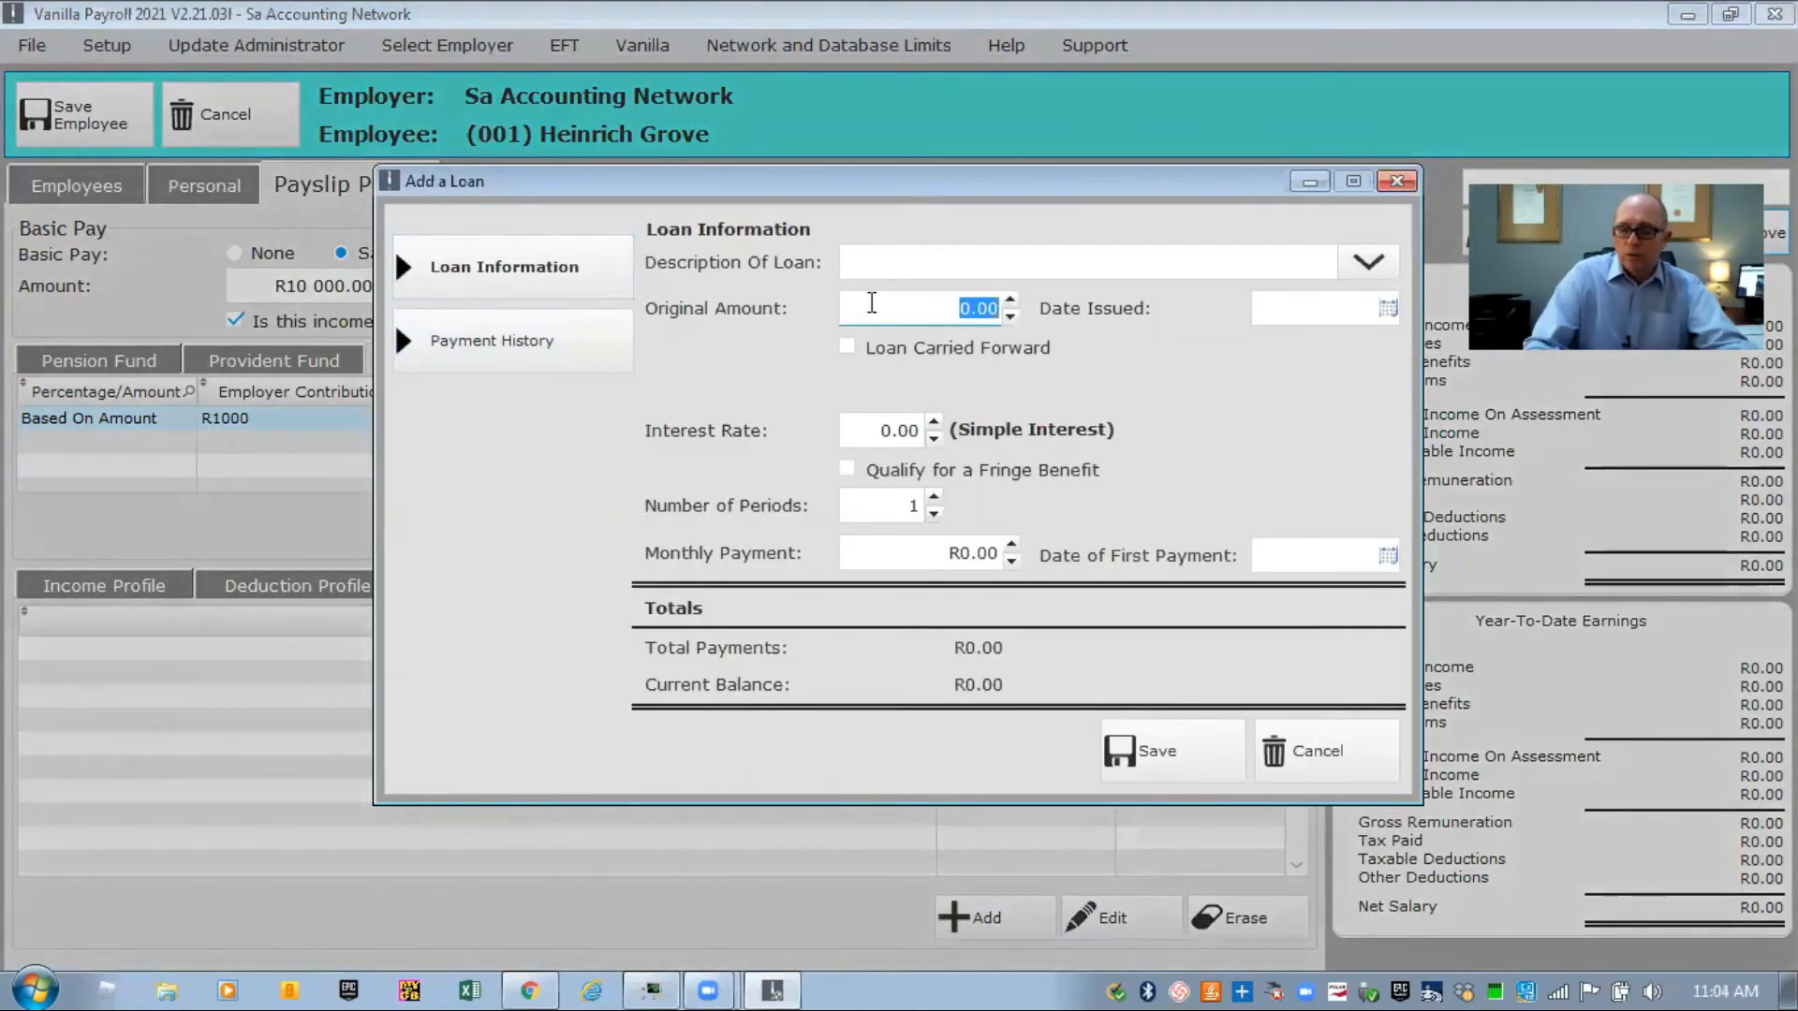
type("5000")
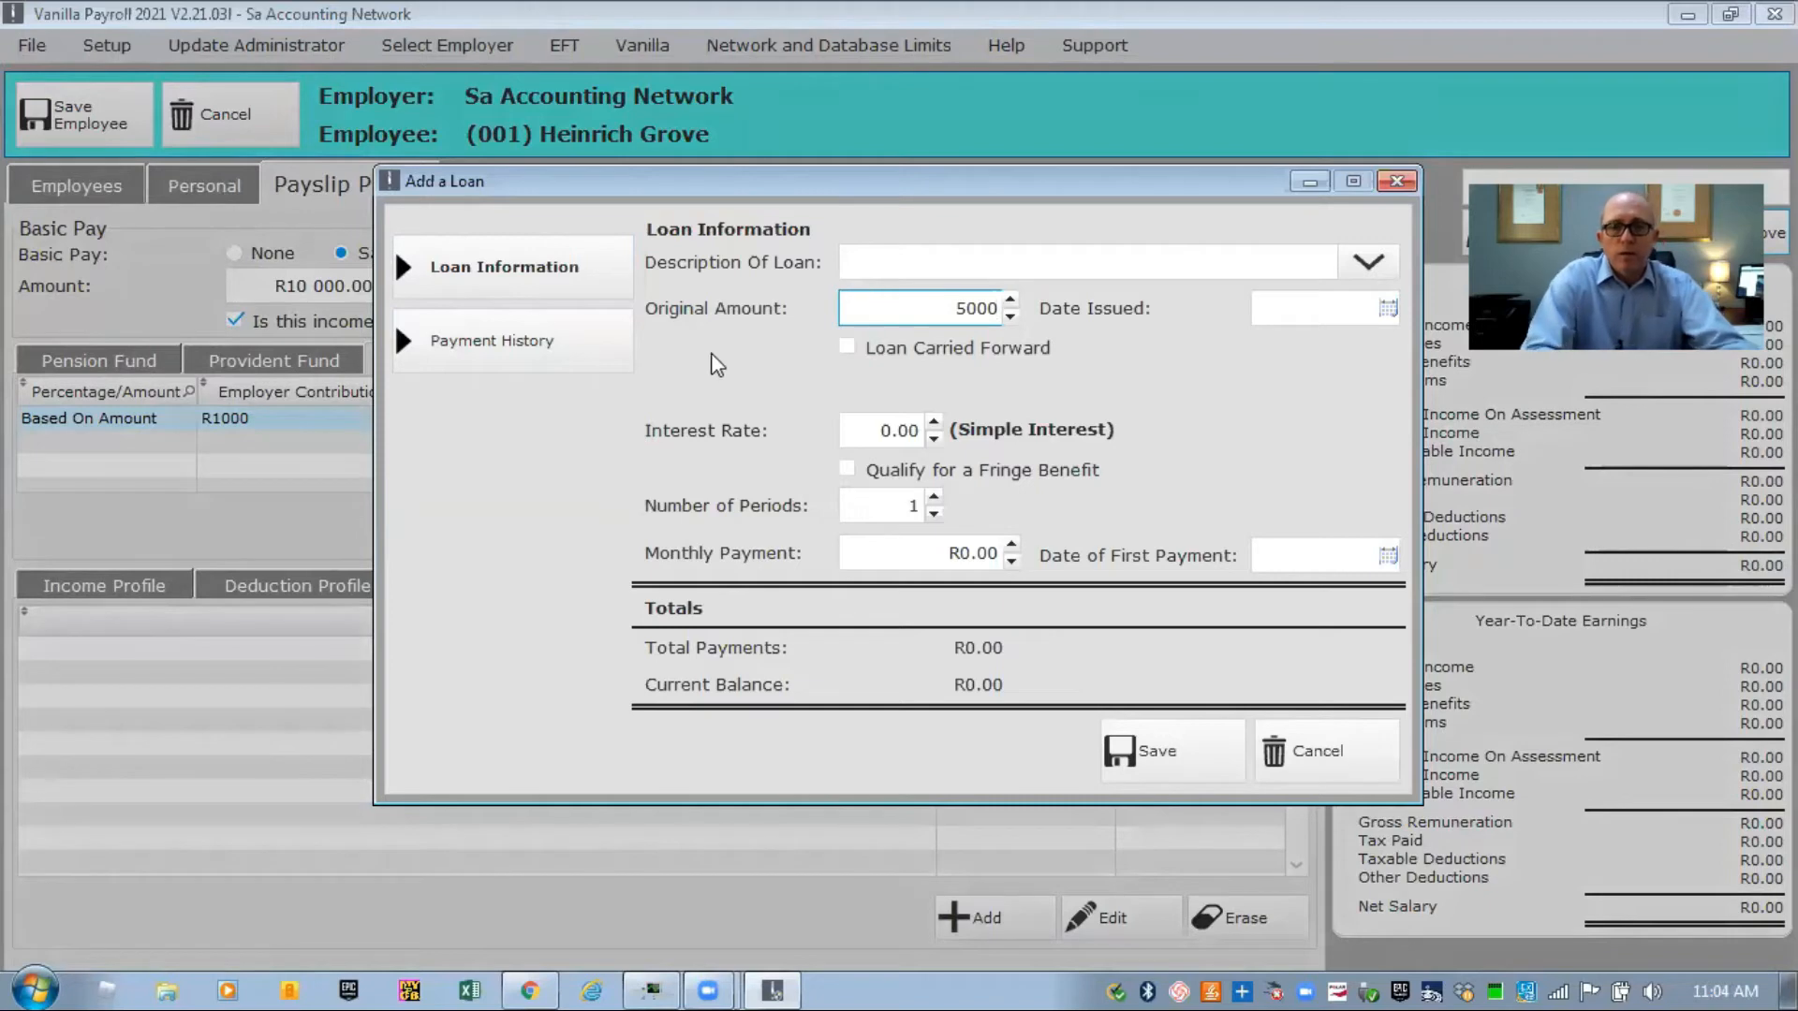
left_click(855, 436)
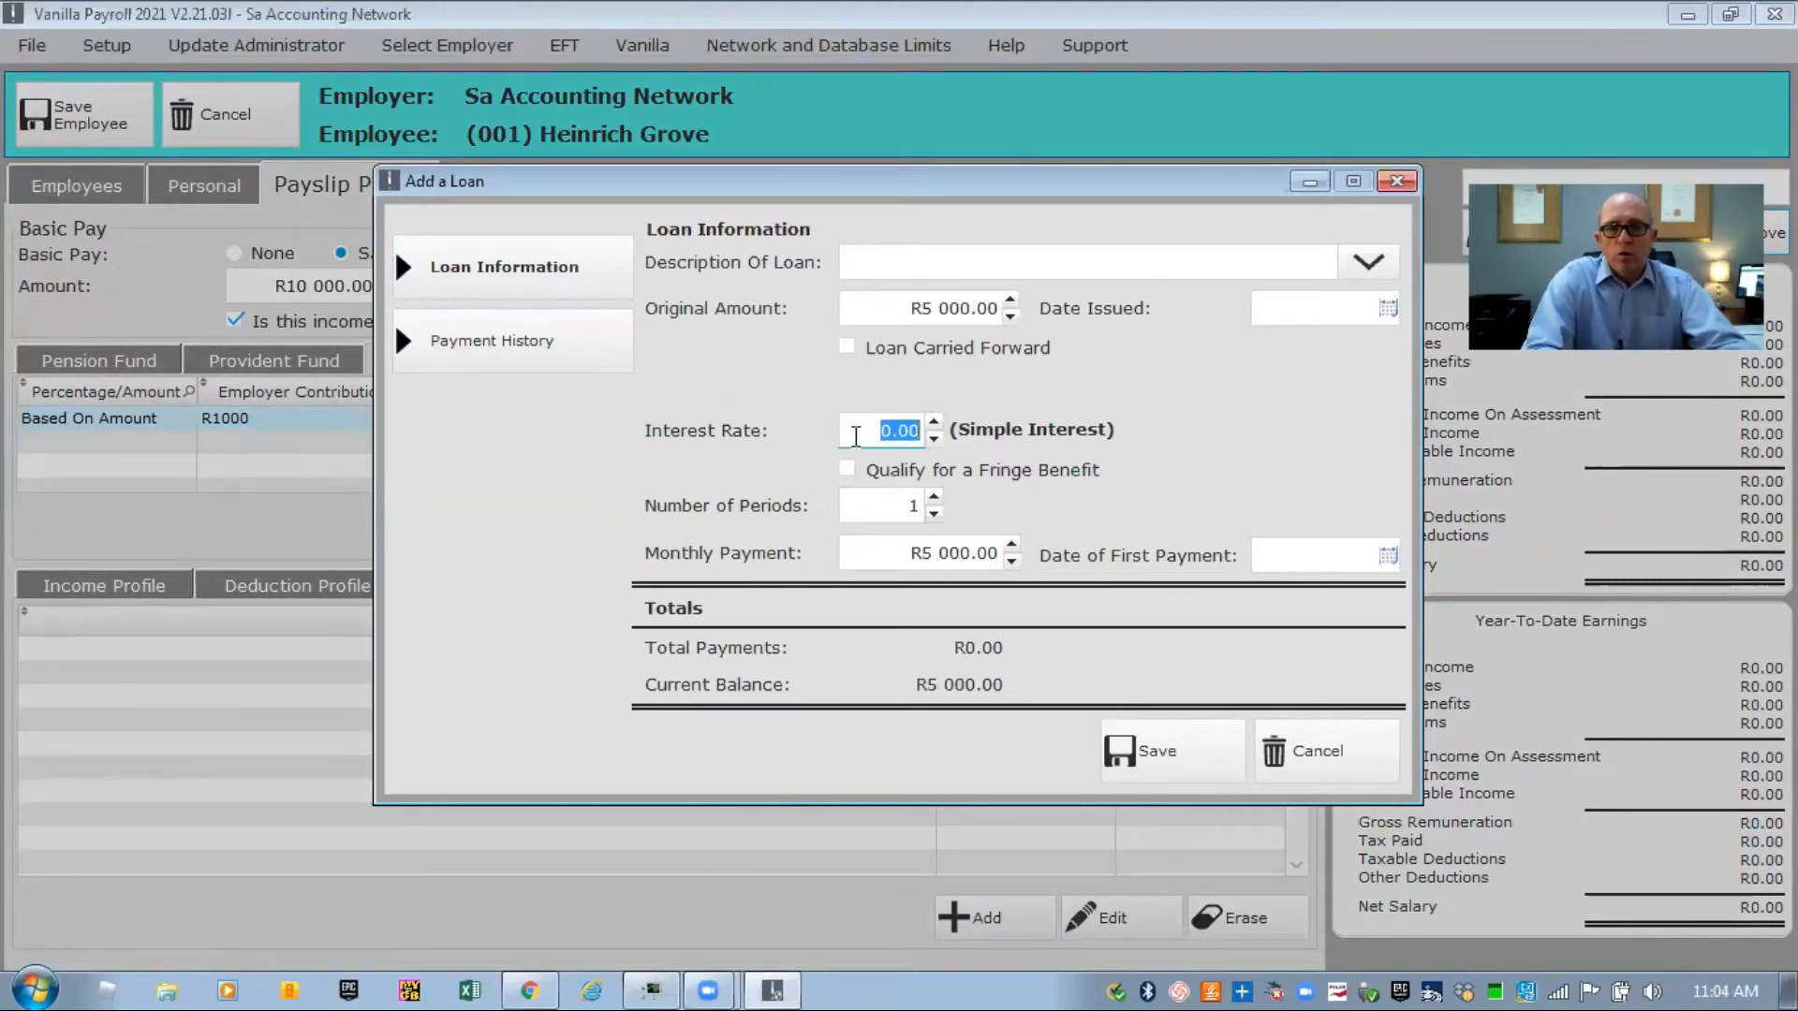
type("7")
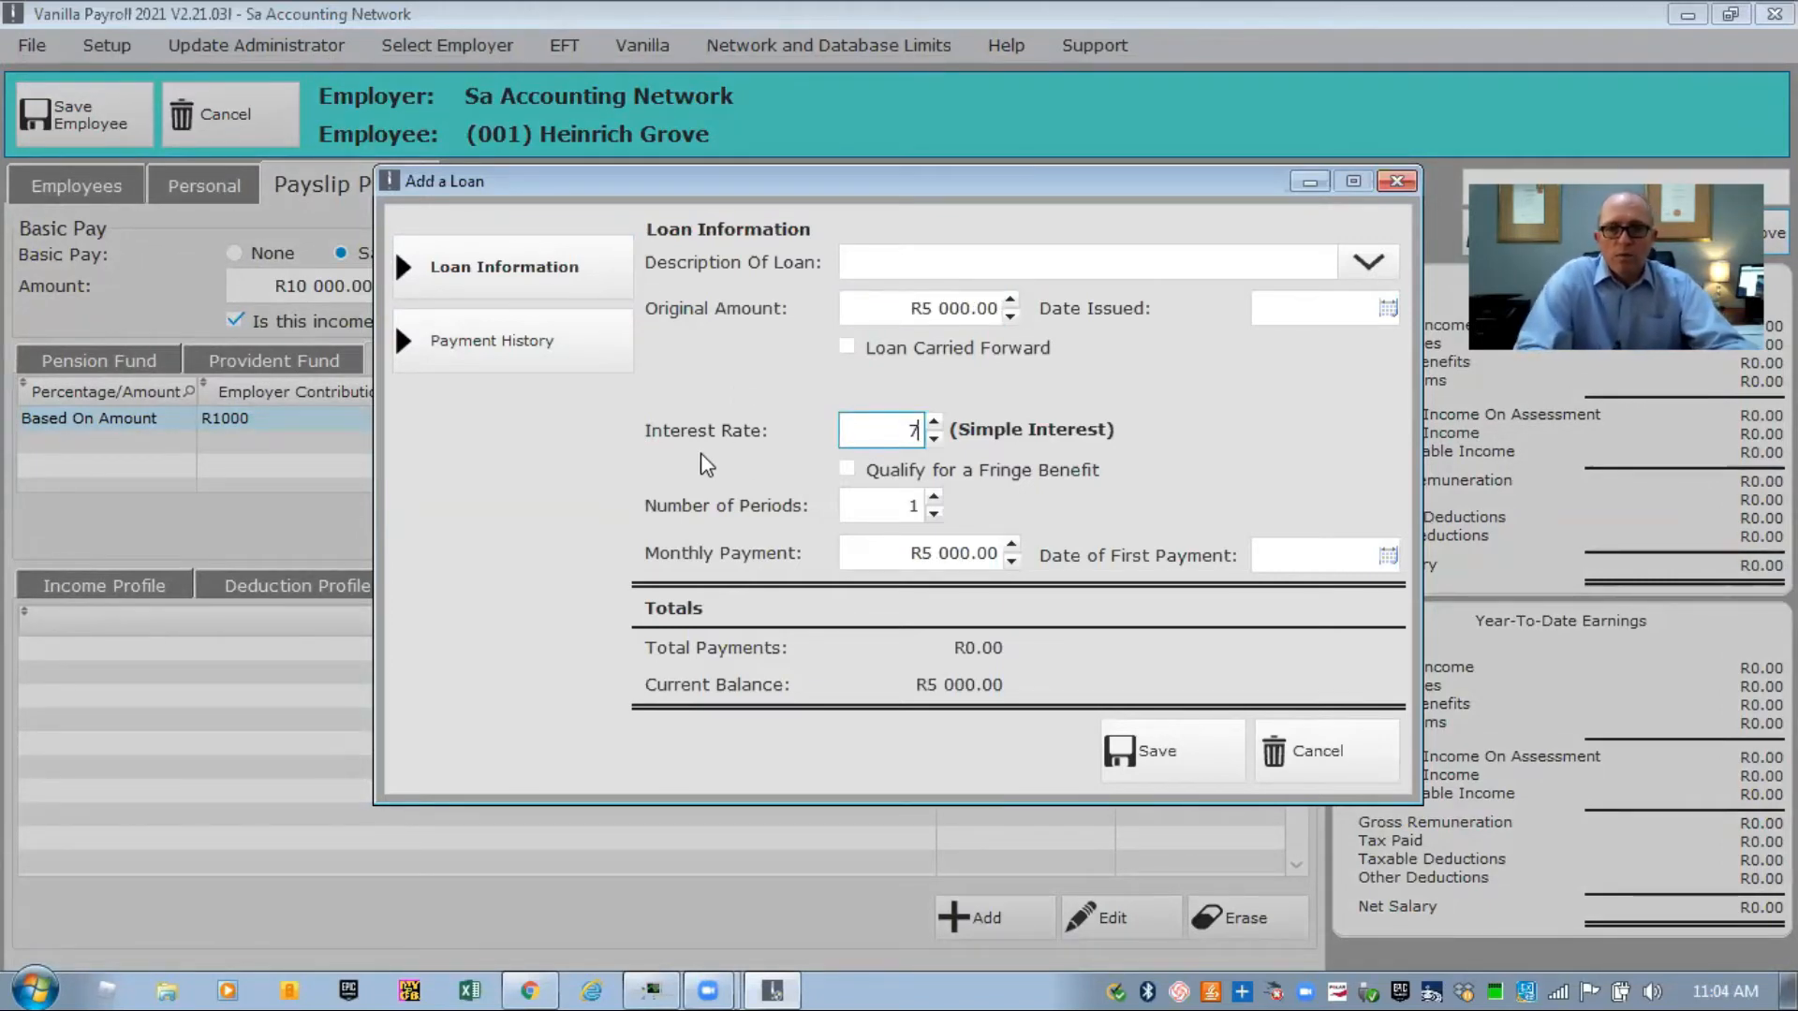
left_click(888, 506)
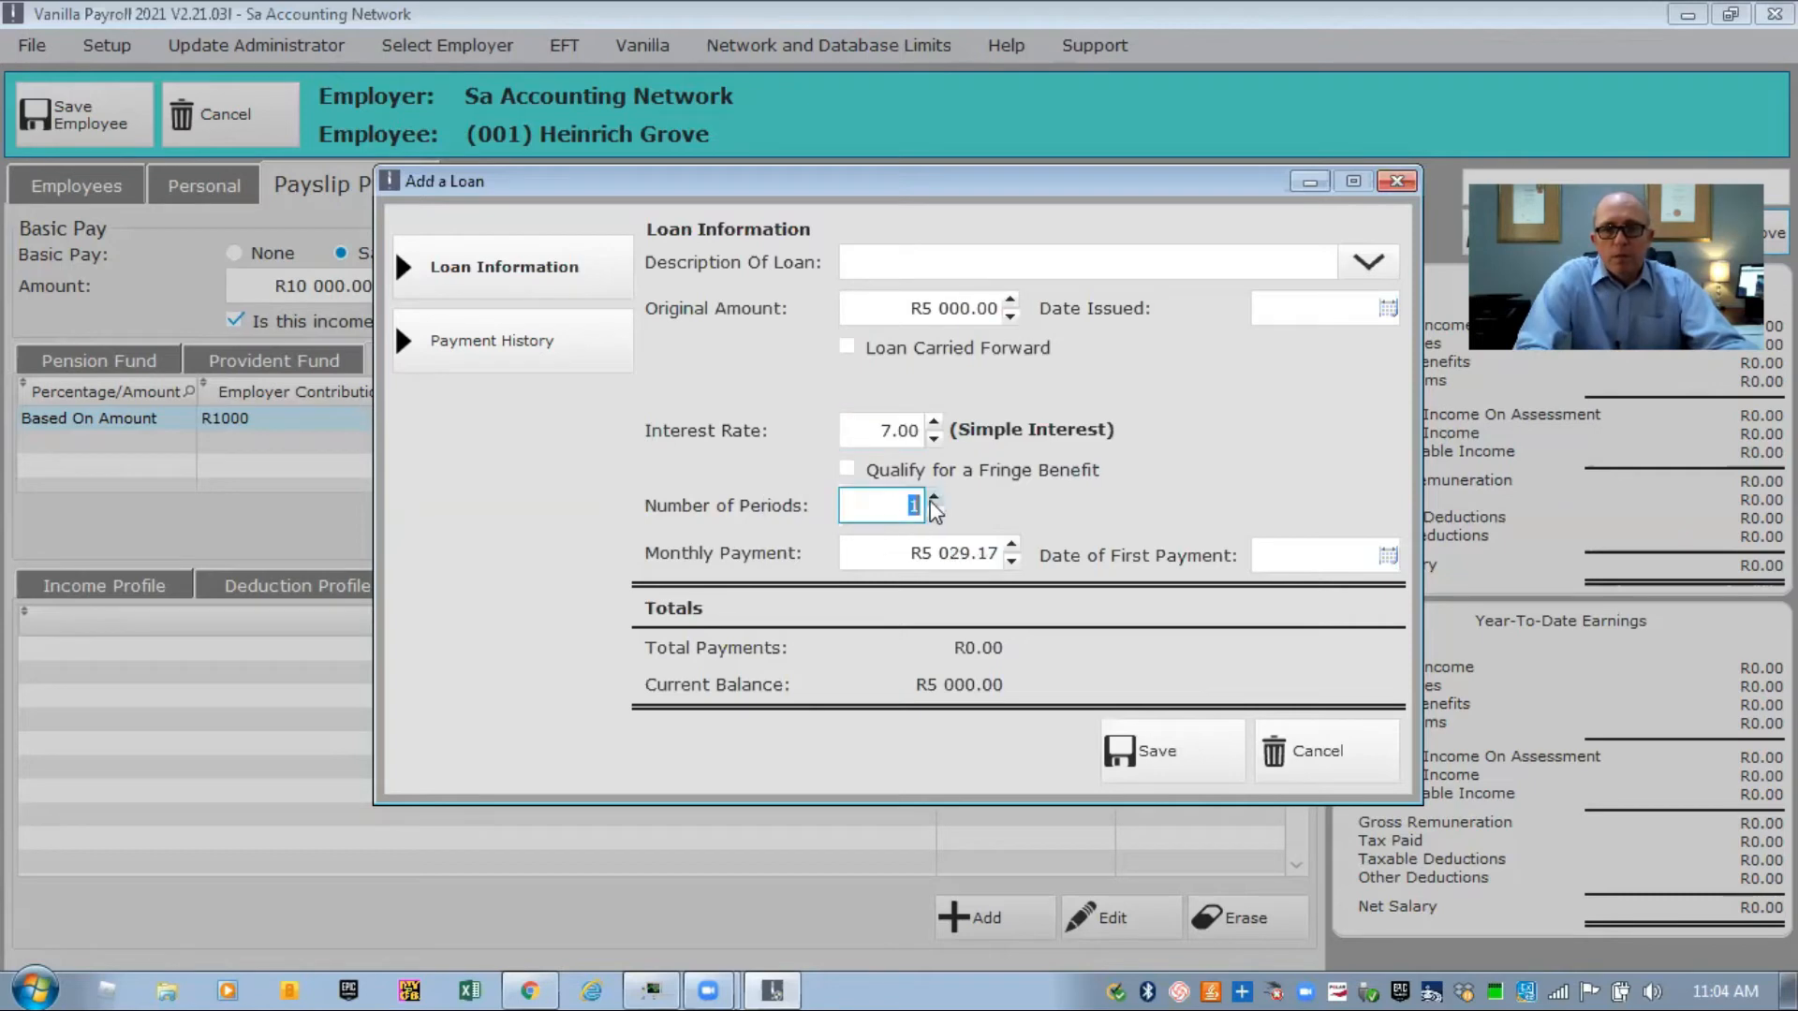
left_click(934, 499)
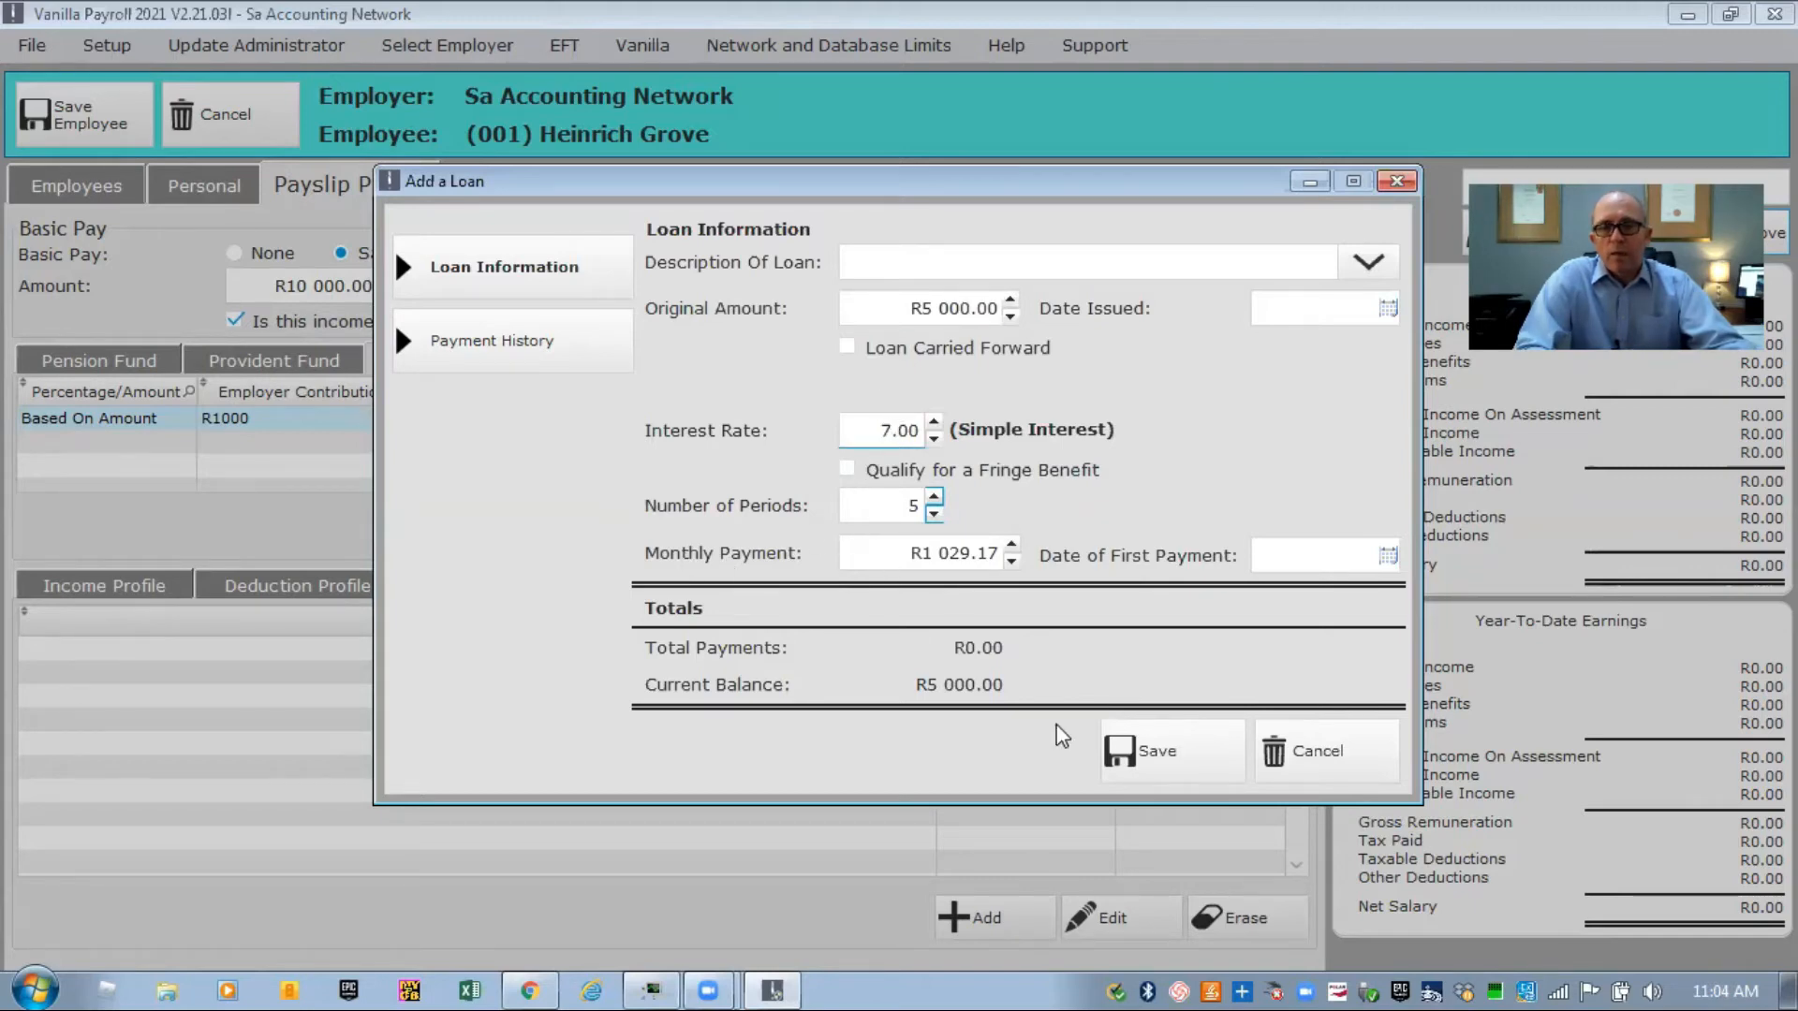
Set the loan's first payment date to 31/08/2020 and save it.
left_click(1142, 745)
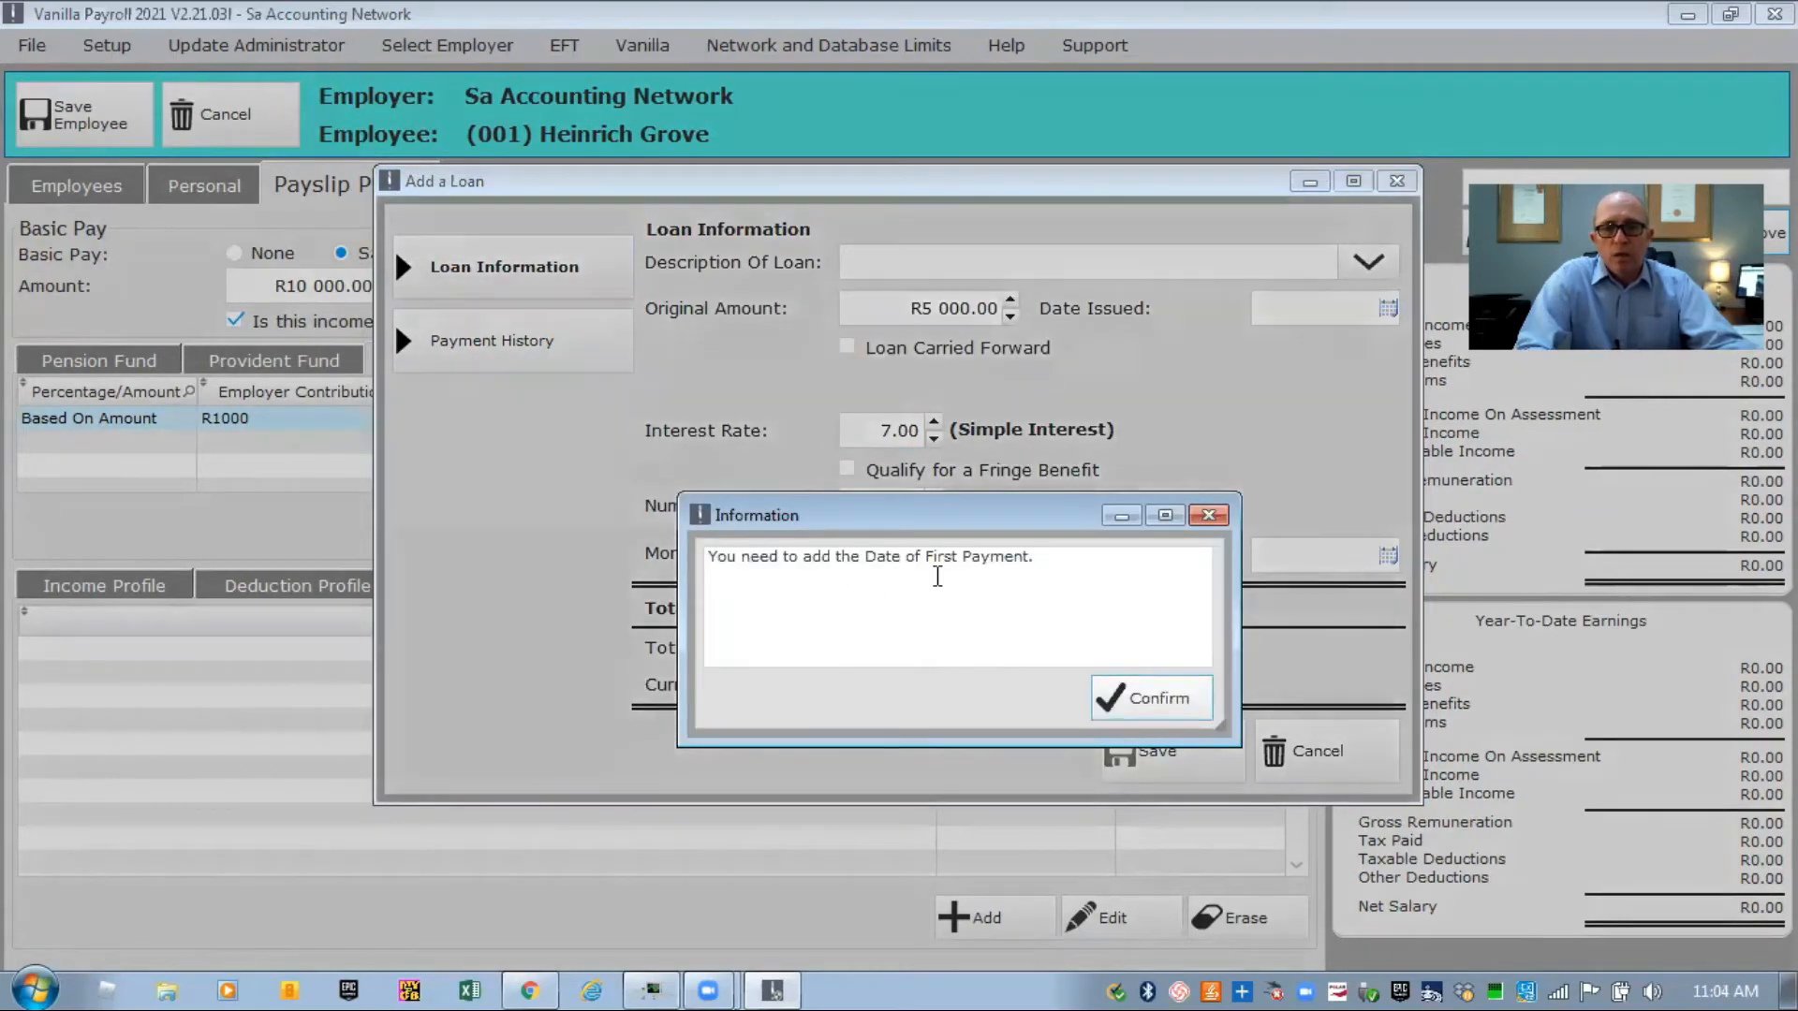
left_click(1135, 693)
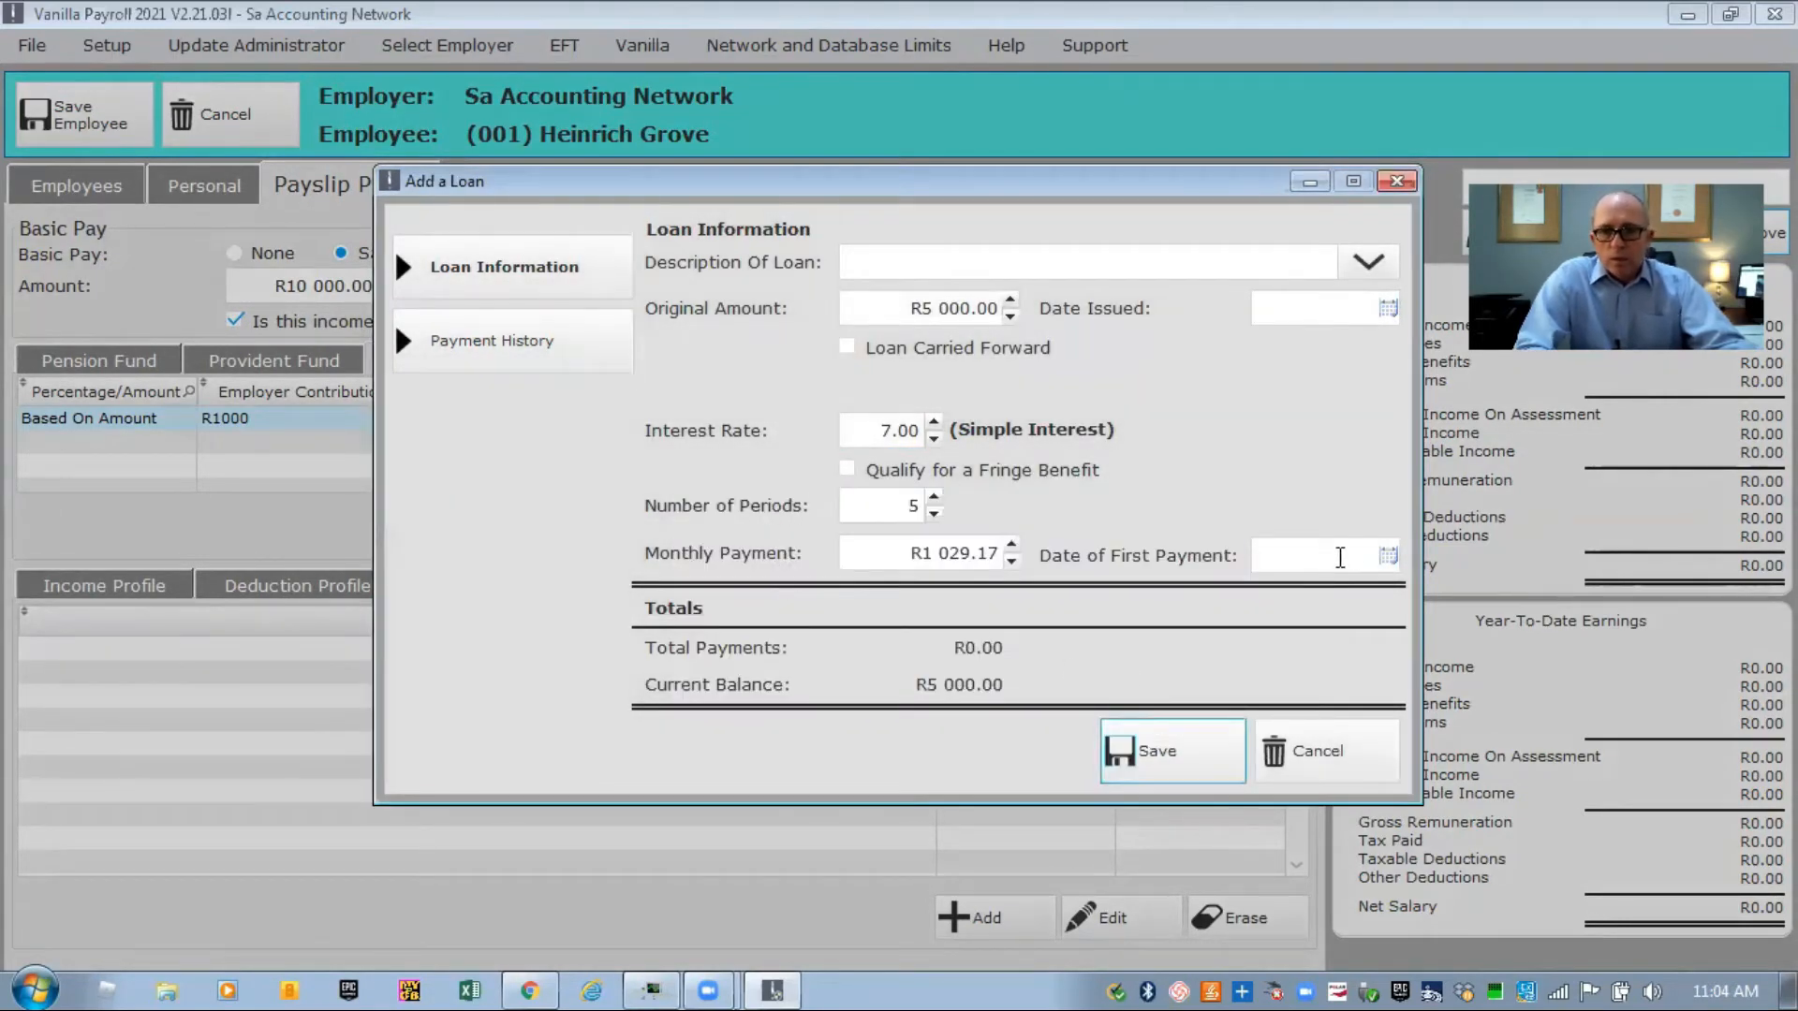
left_click(1389, 556)
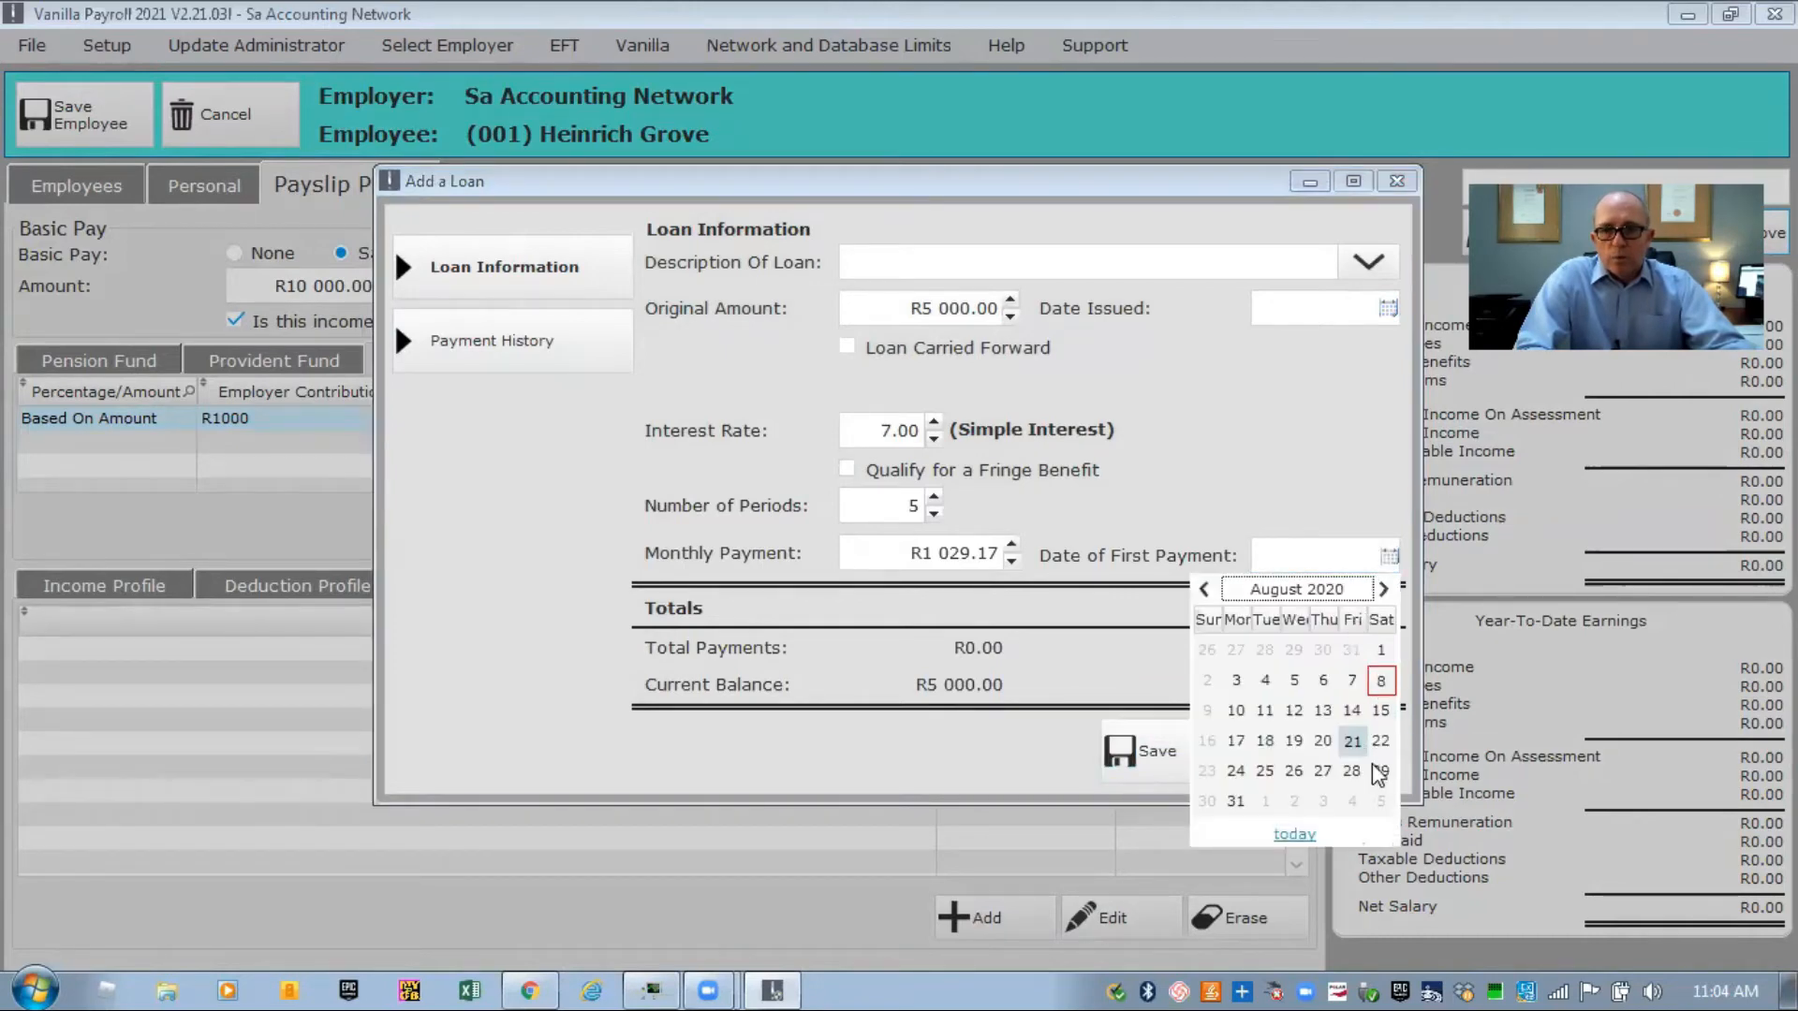
left_click(1236, 802)
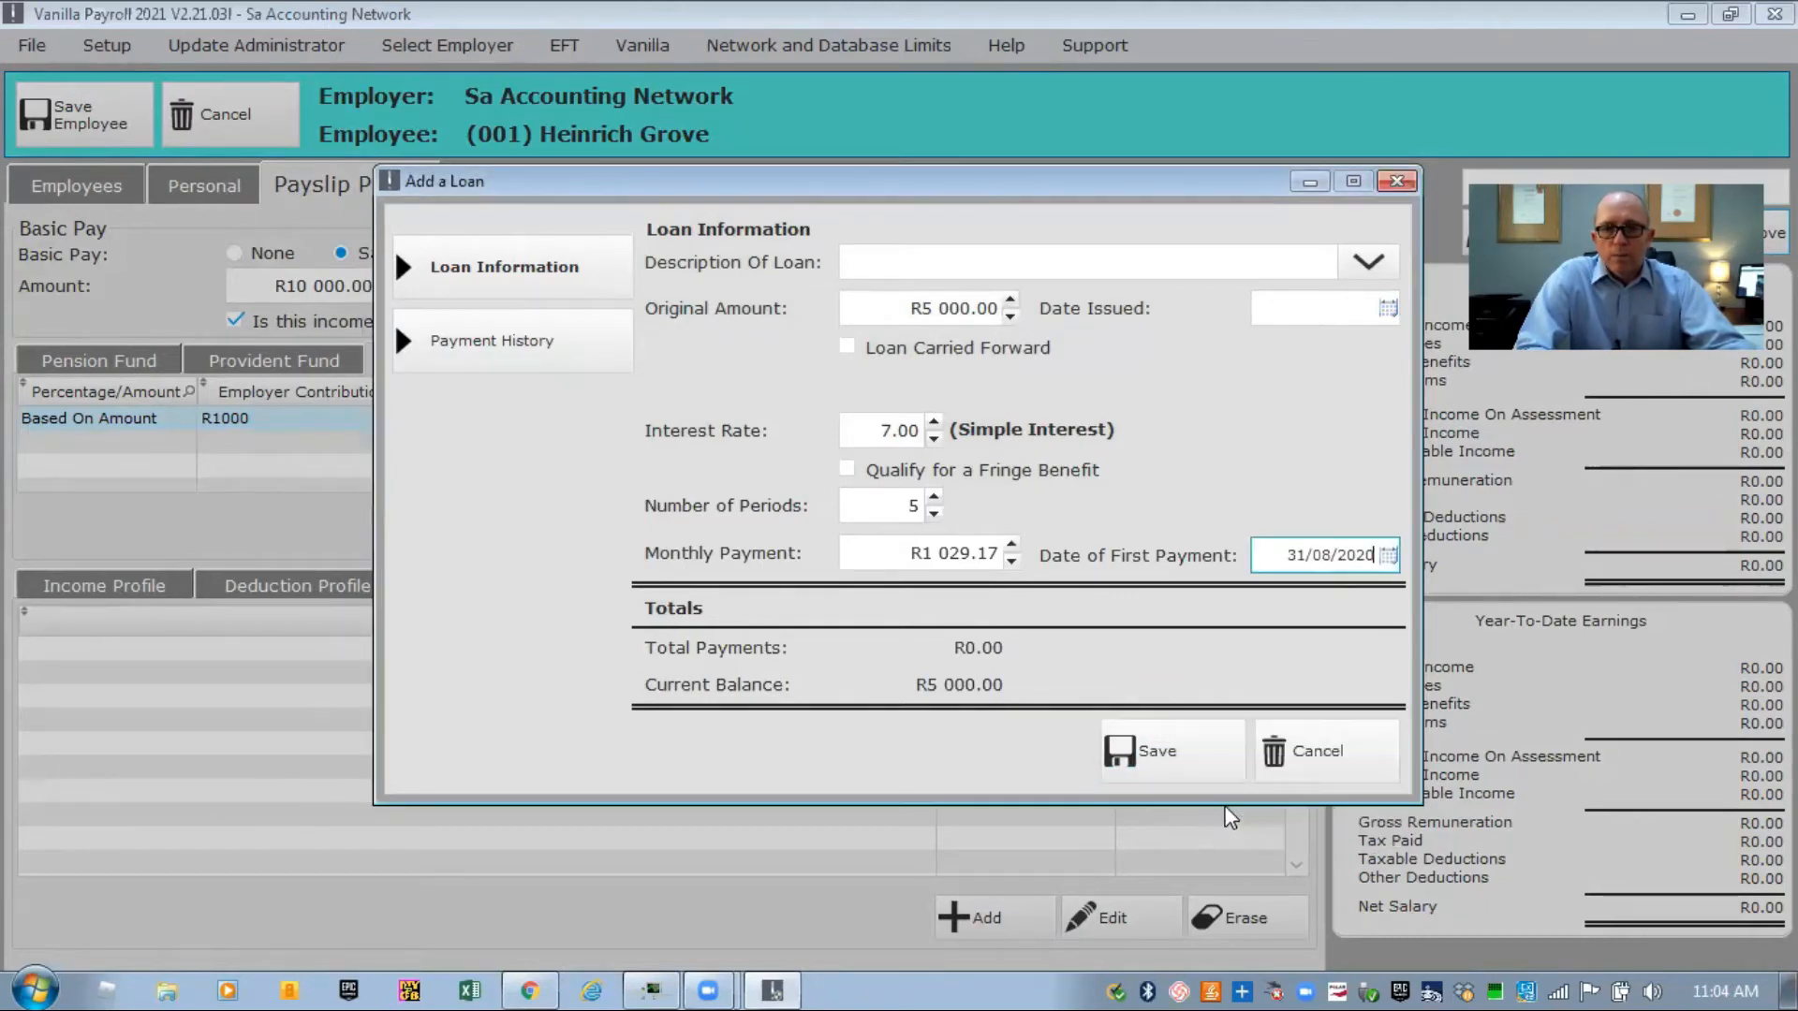
left_click(1144, 755)
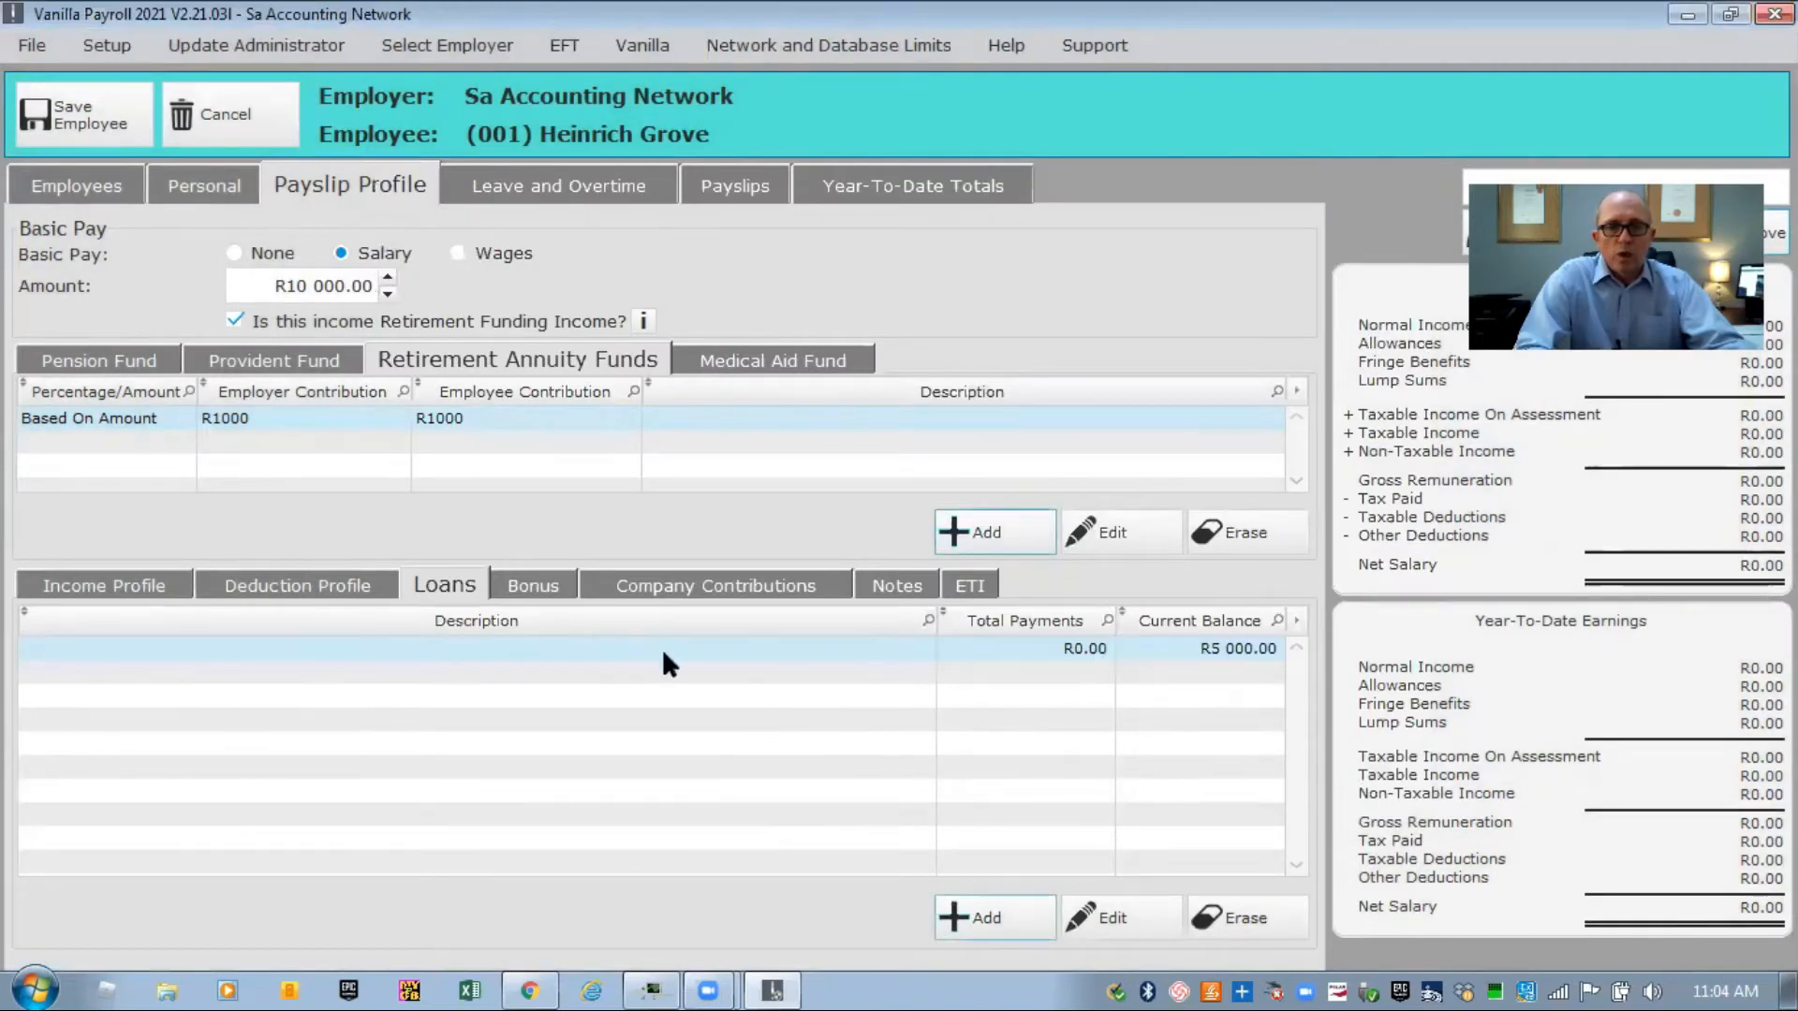
Try a salary-based bonus, then set the bonus back to None.
left_click(535, 585)
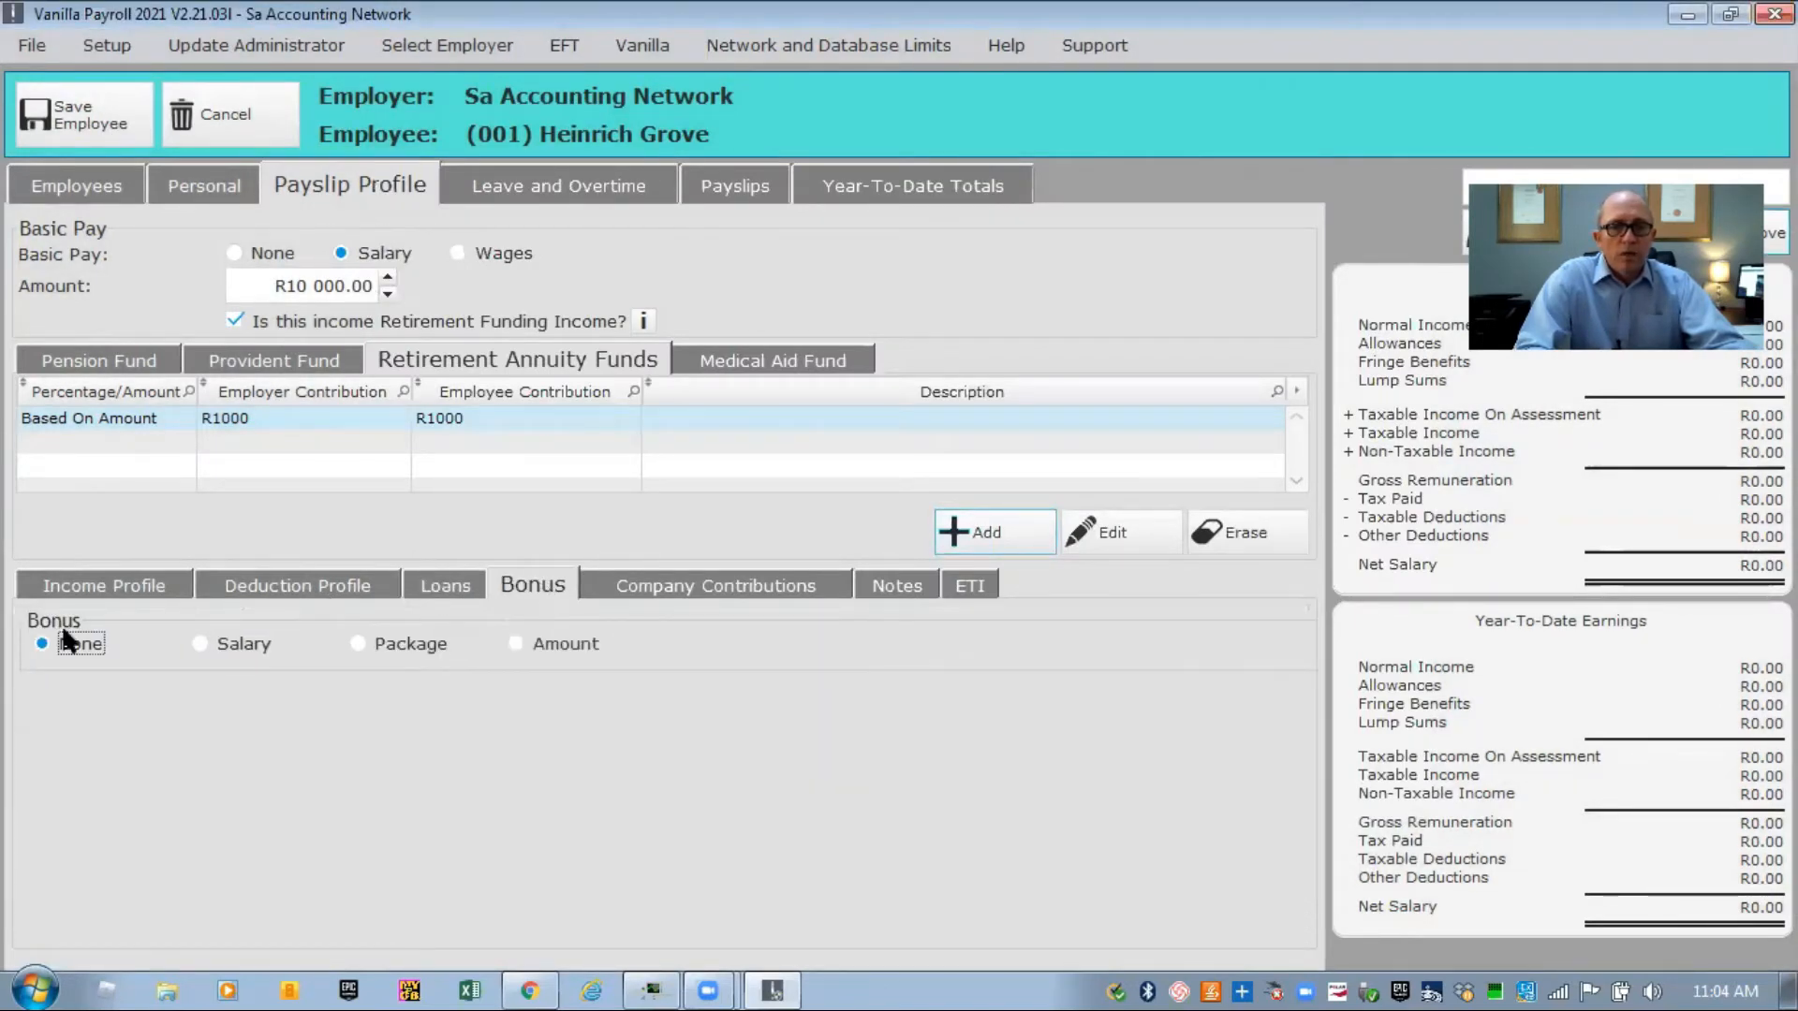
left_click(202, 643)
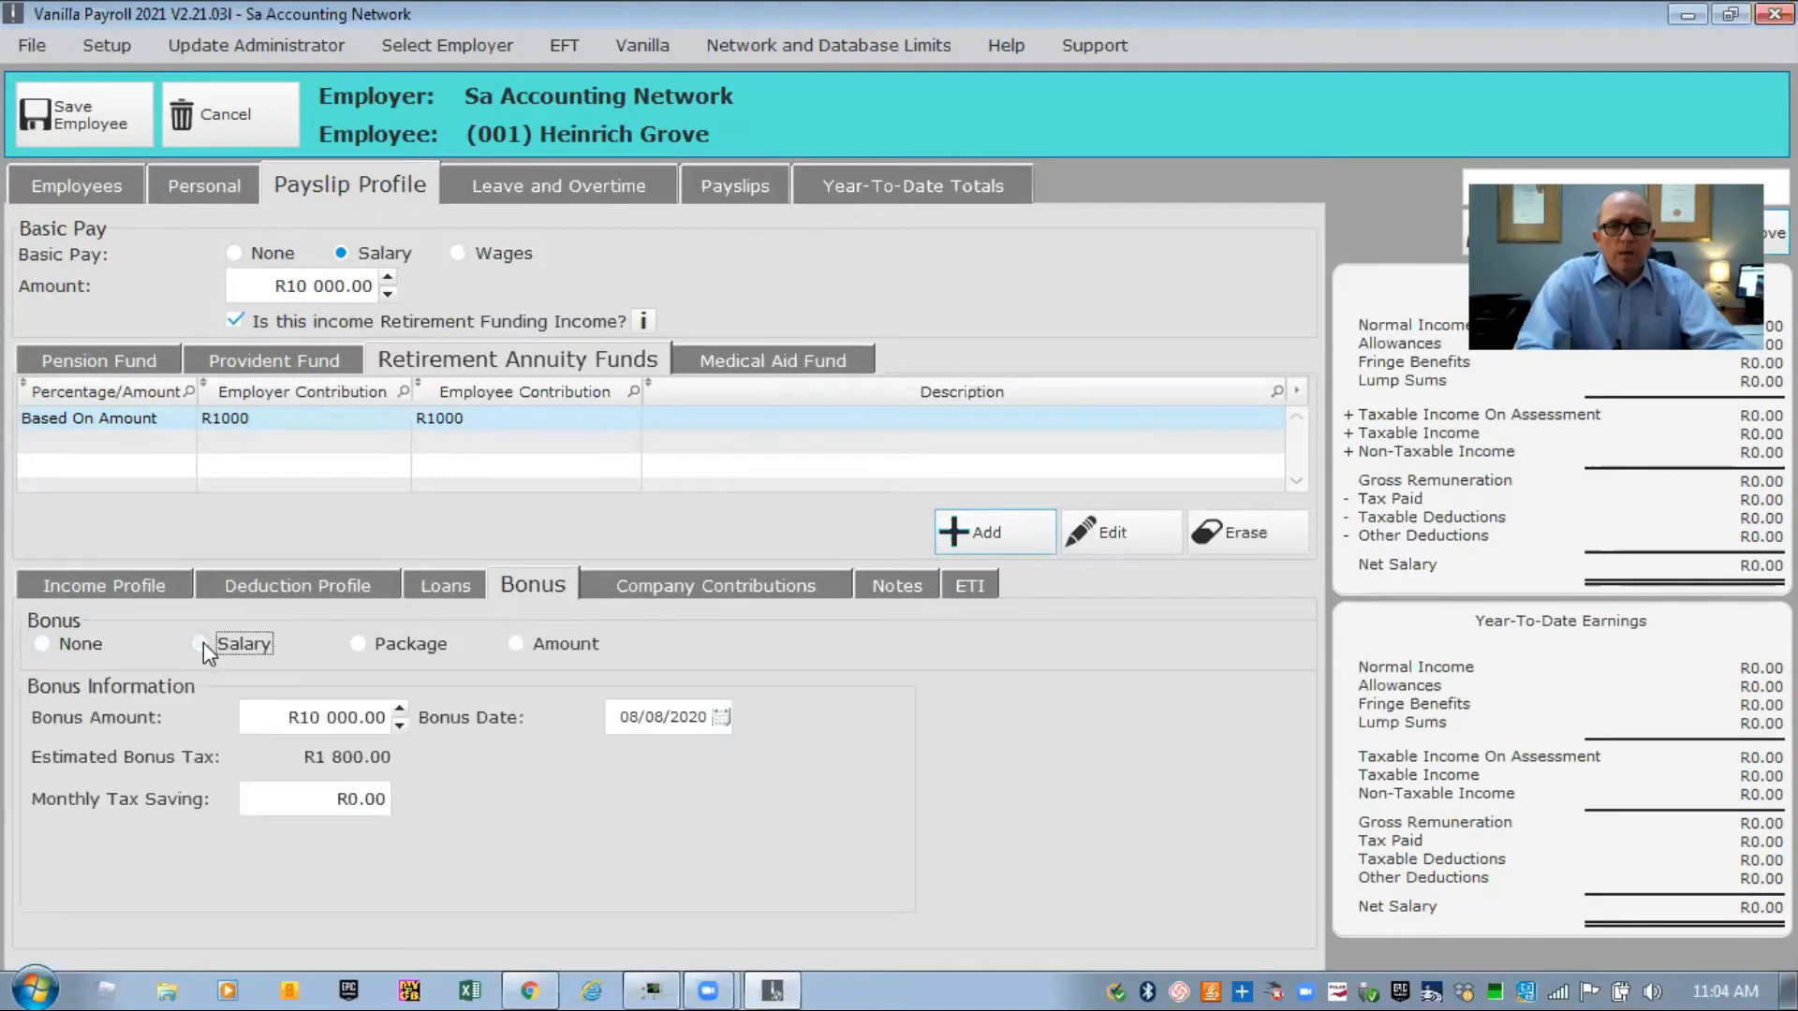
left_click(42, 644)
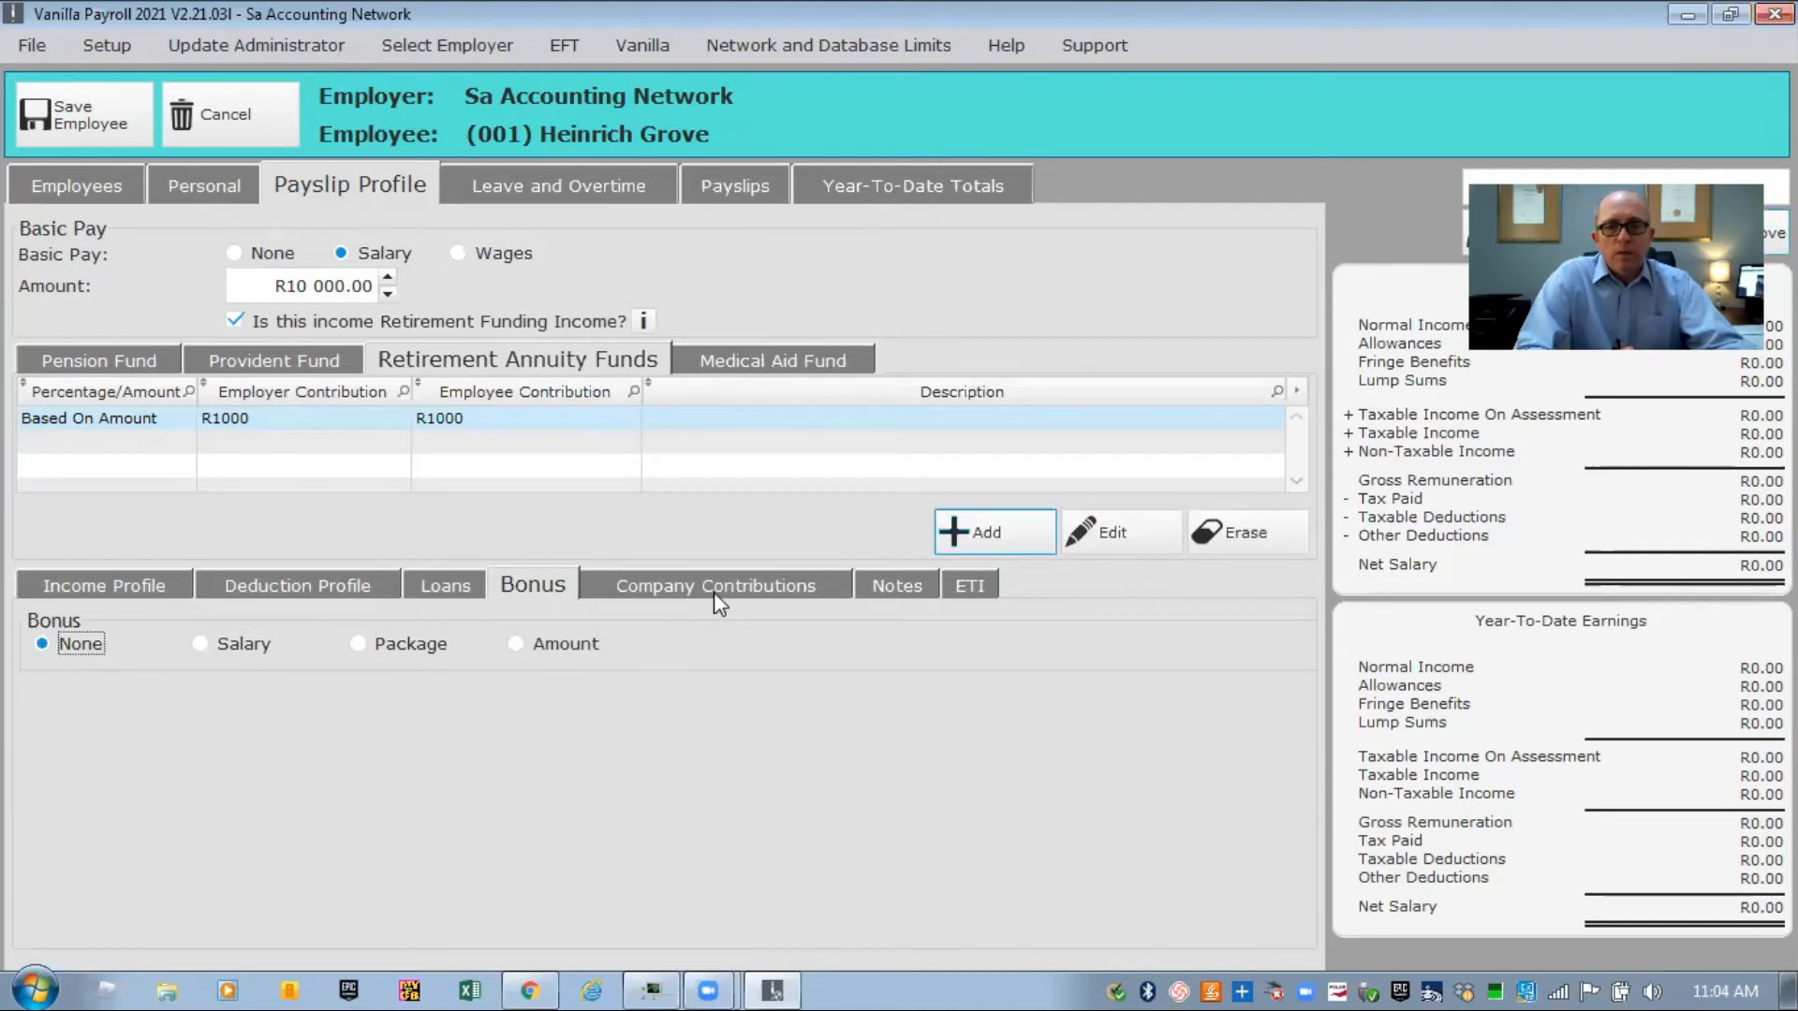
Review the company contributions and payslip notes, then show leave and overtime details.
left_click(715, 594)
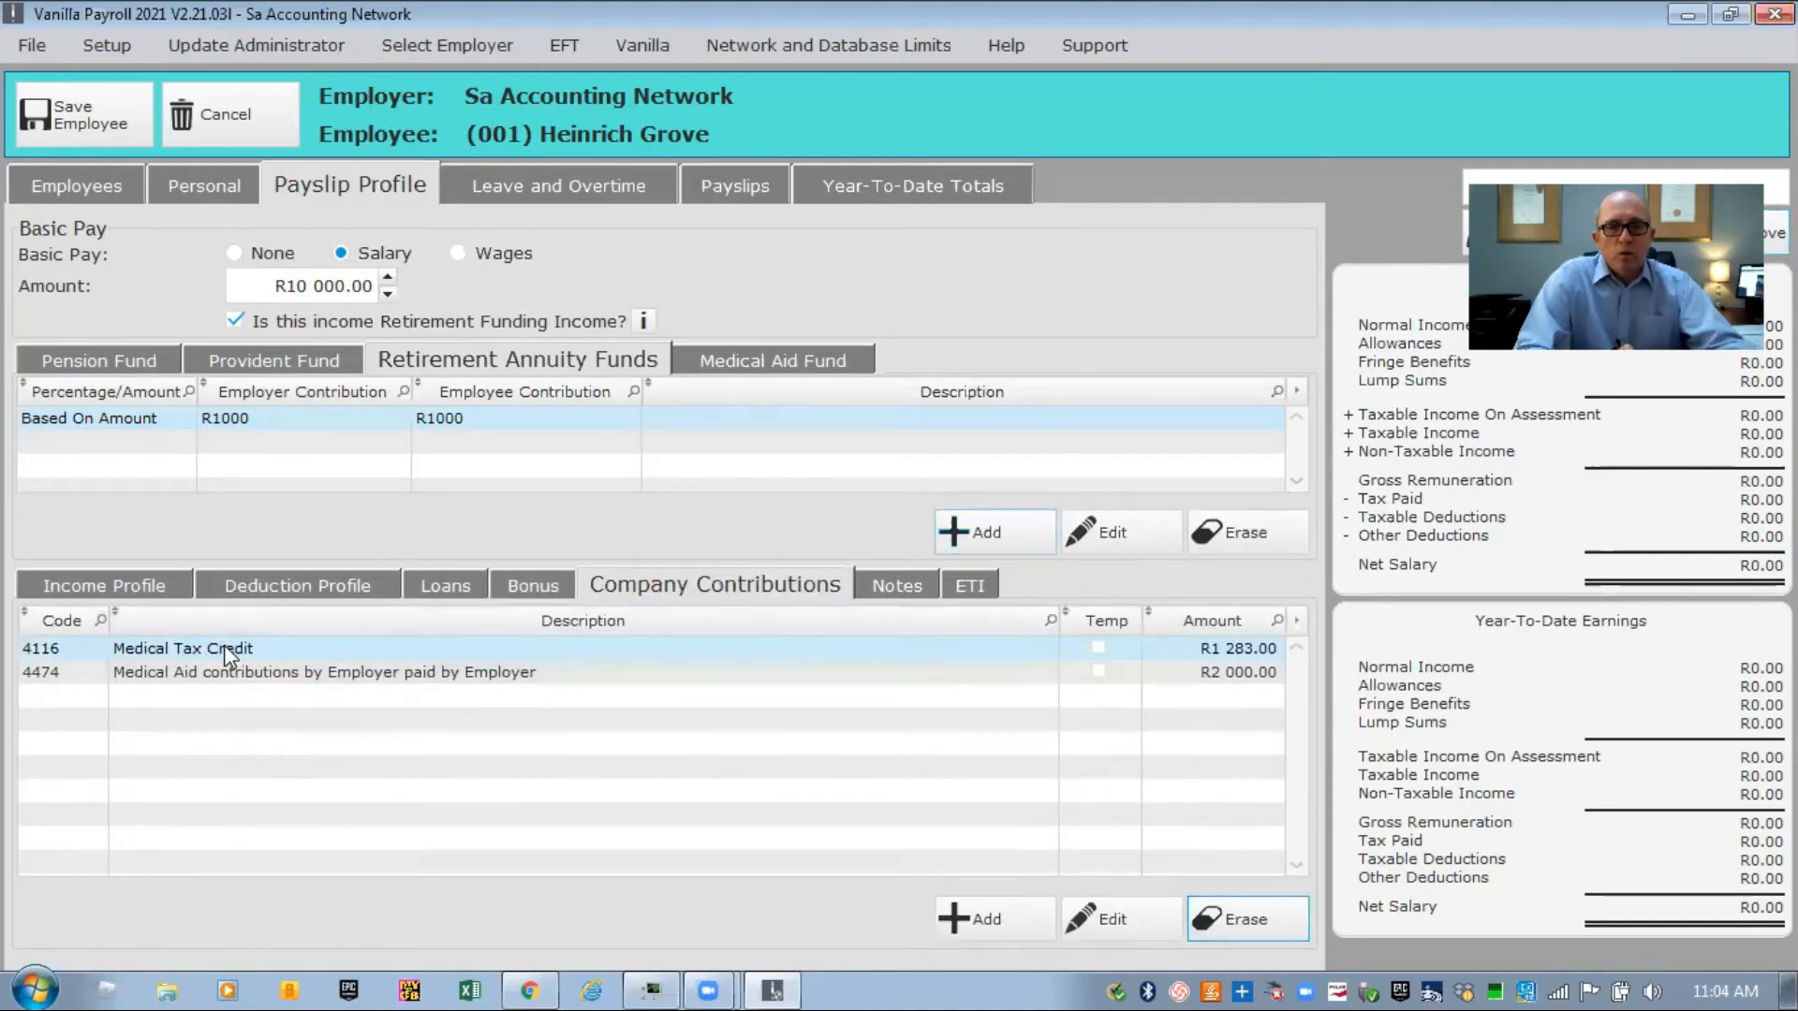
left_click(880, 587)
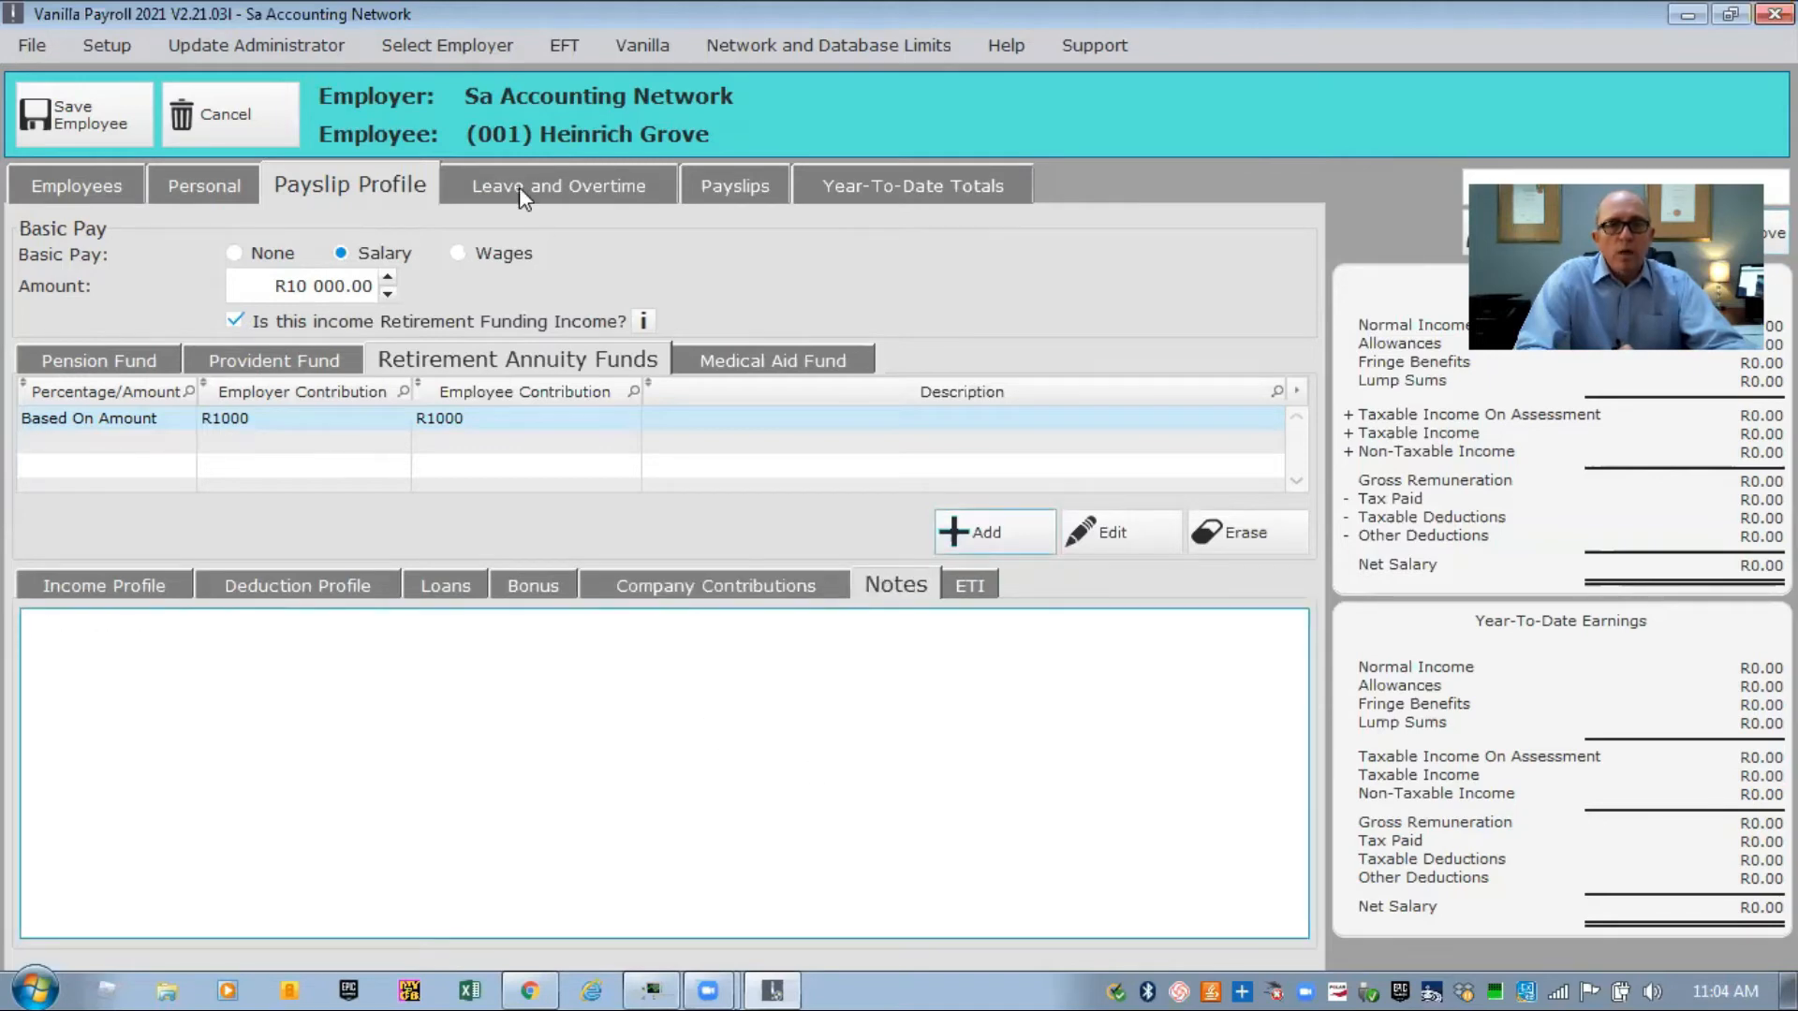
left_click(527, 176)
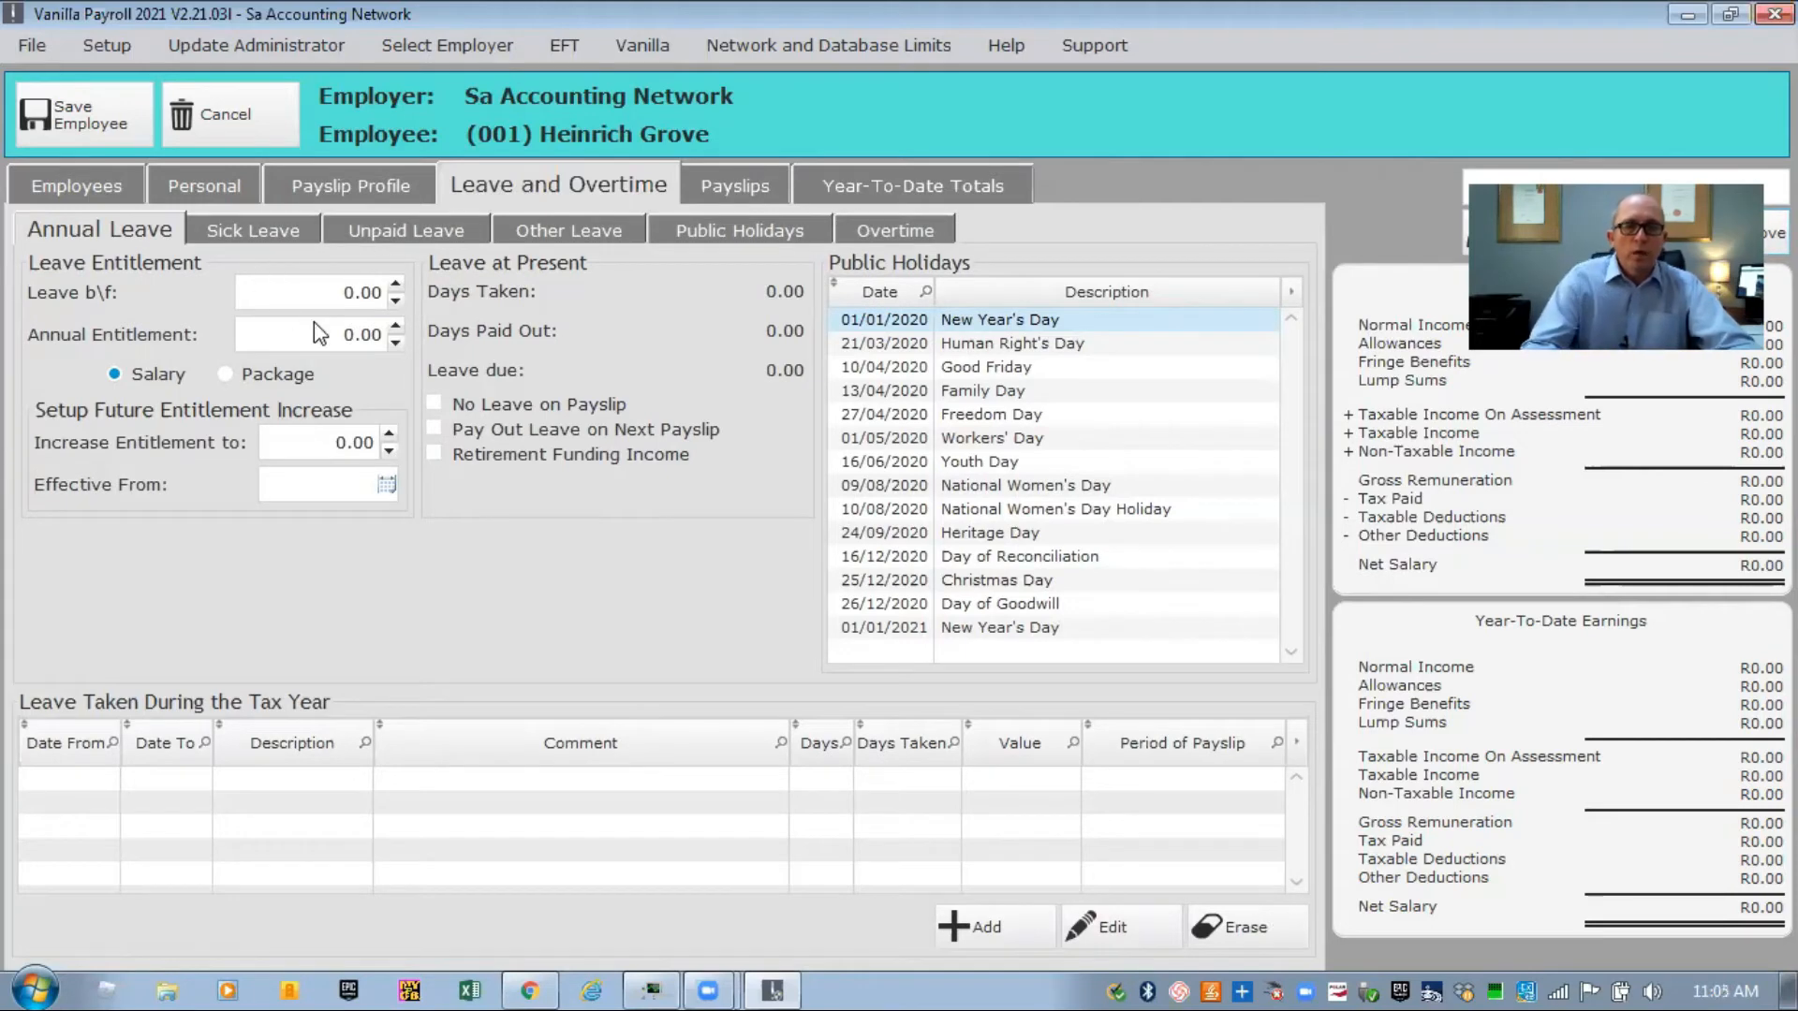
Enter annual leave brought forward 10, annual entitlement 15 and sick leave entitlement 3.
left_click(295, 294)
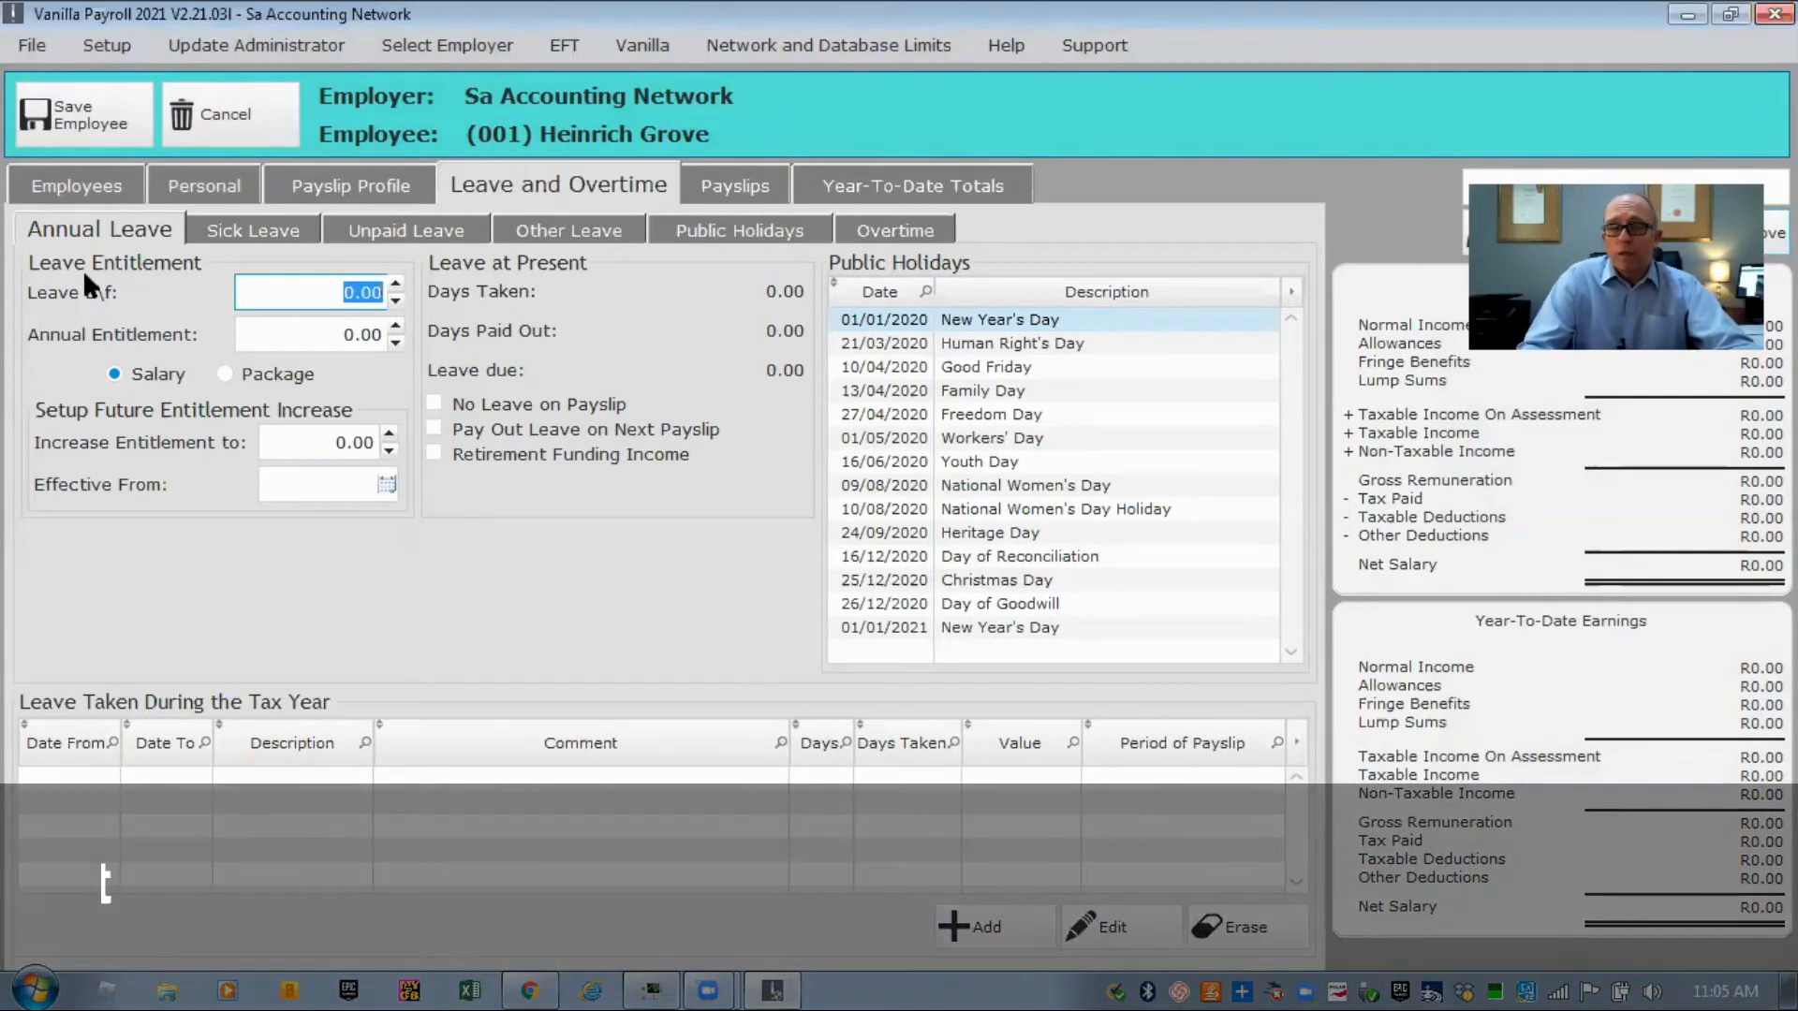
type("10")
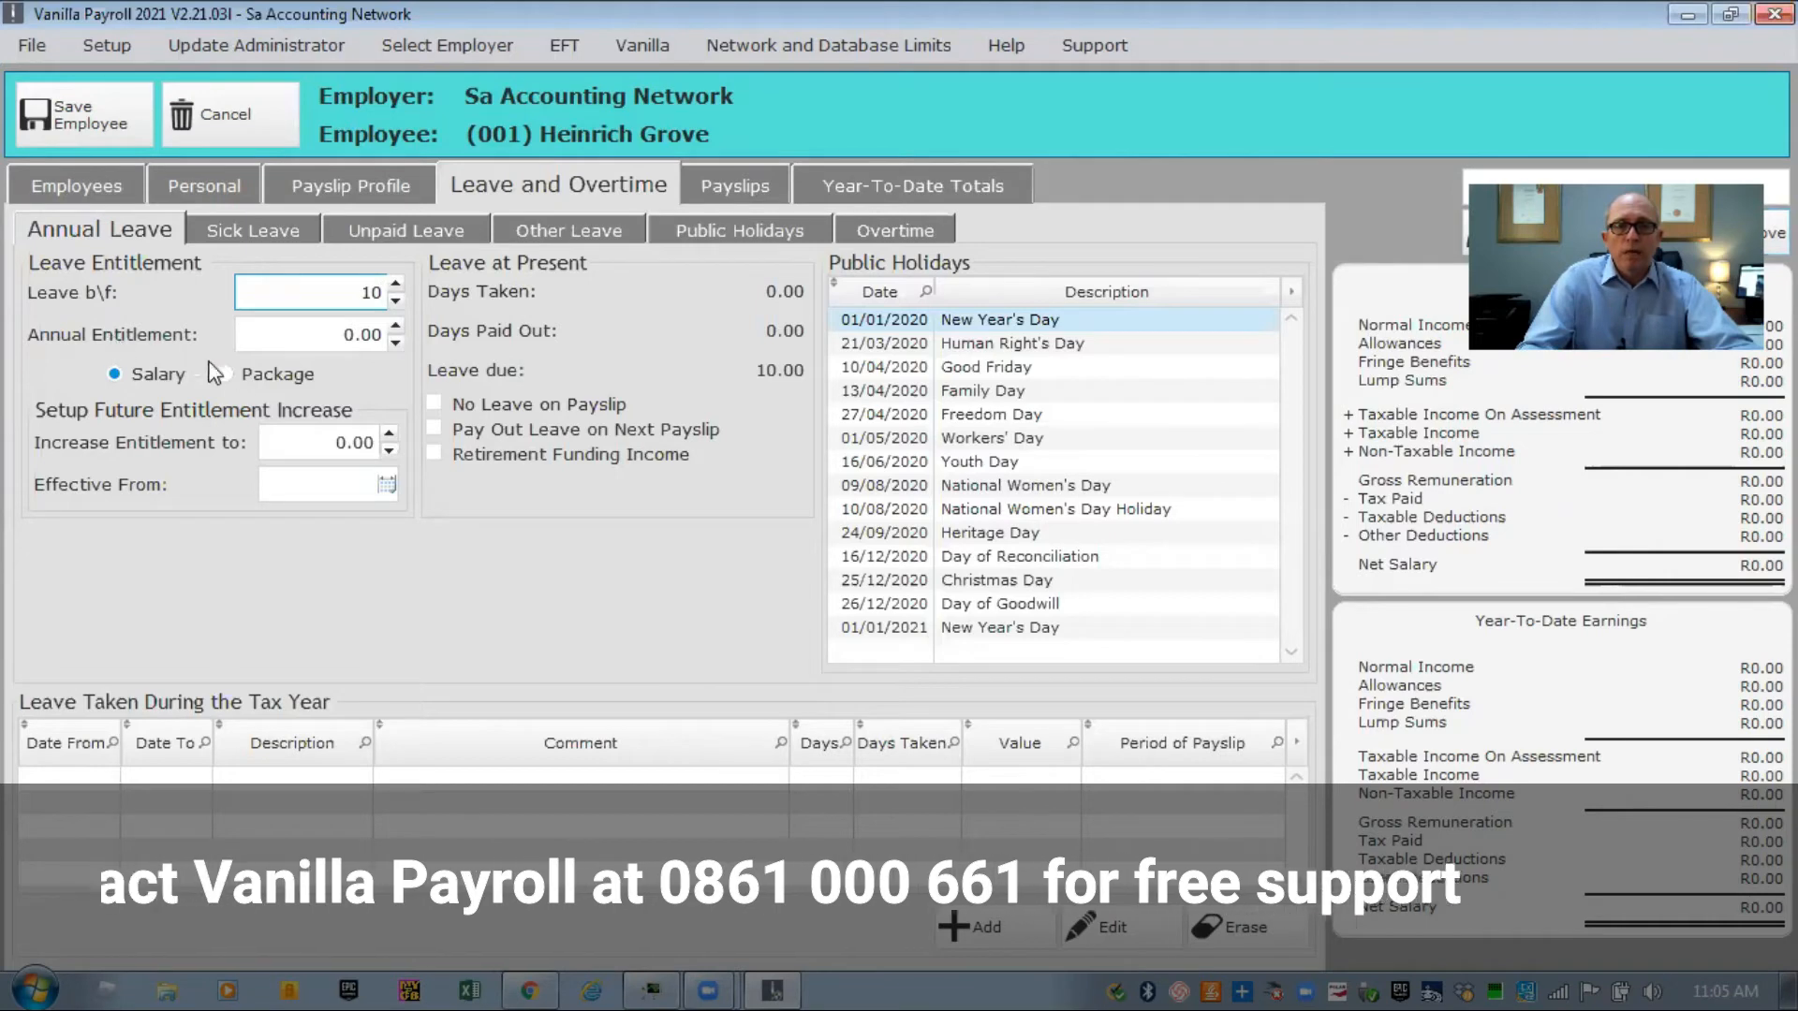
left_click(274, 337)
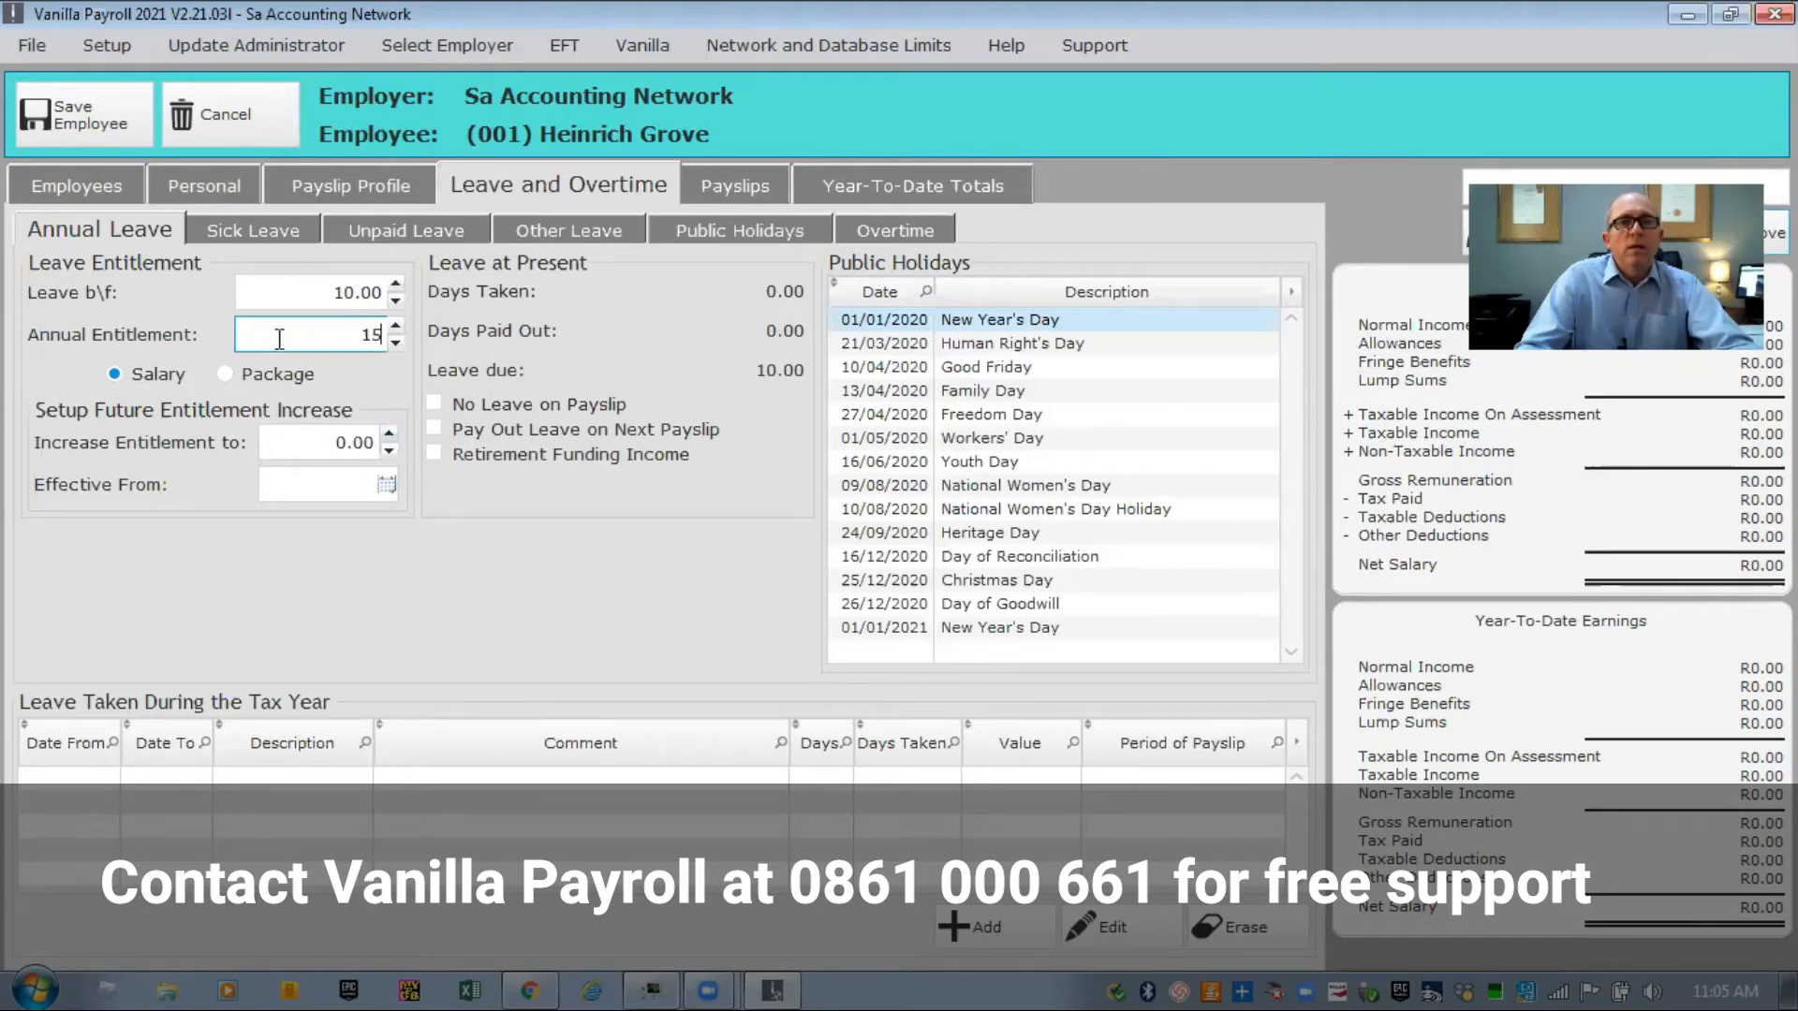
left_click(247, 234)
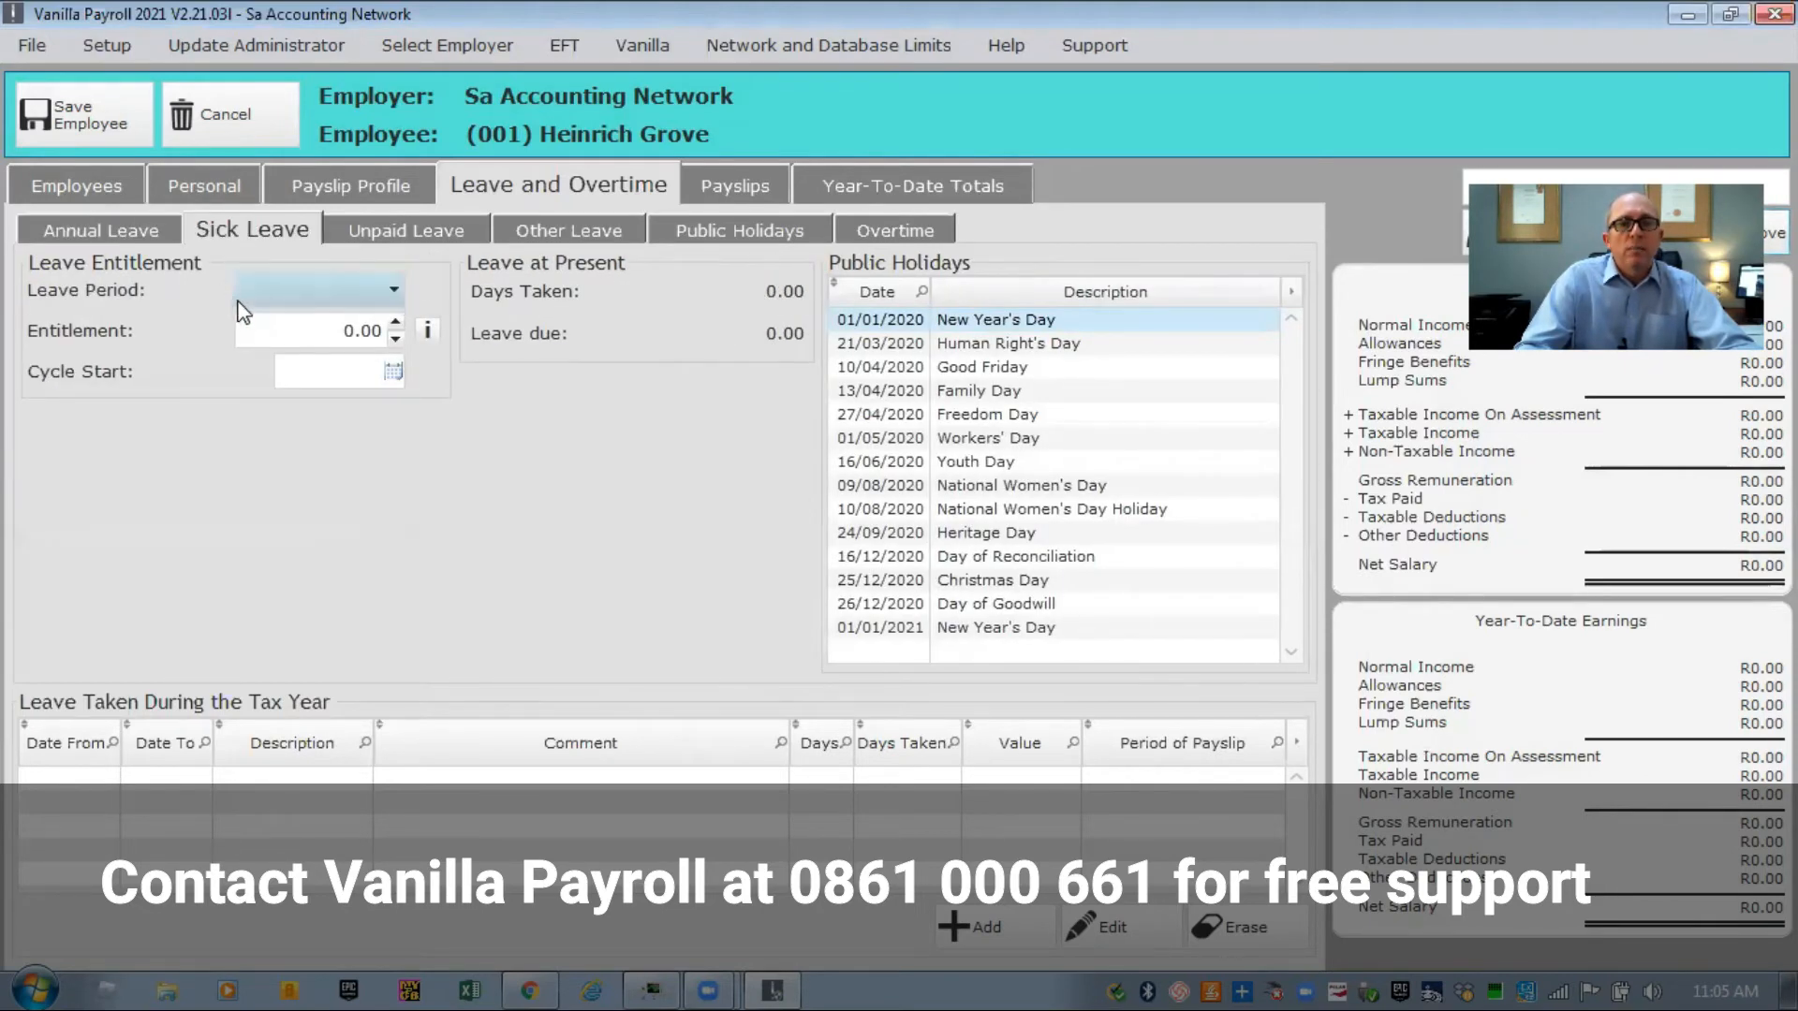
left_click(268, 321)
type("3")
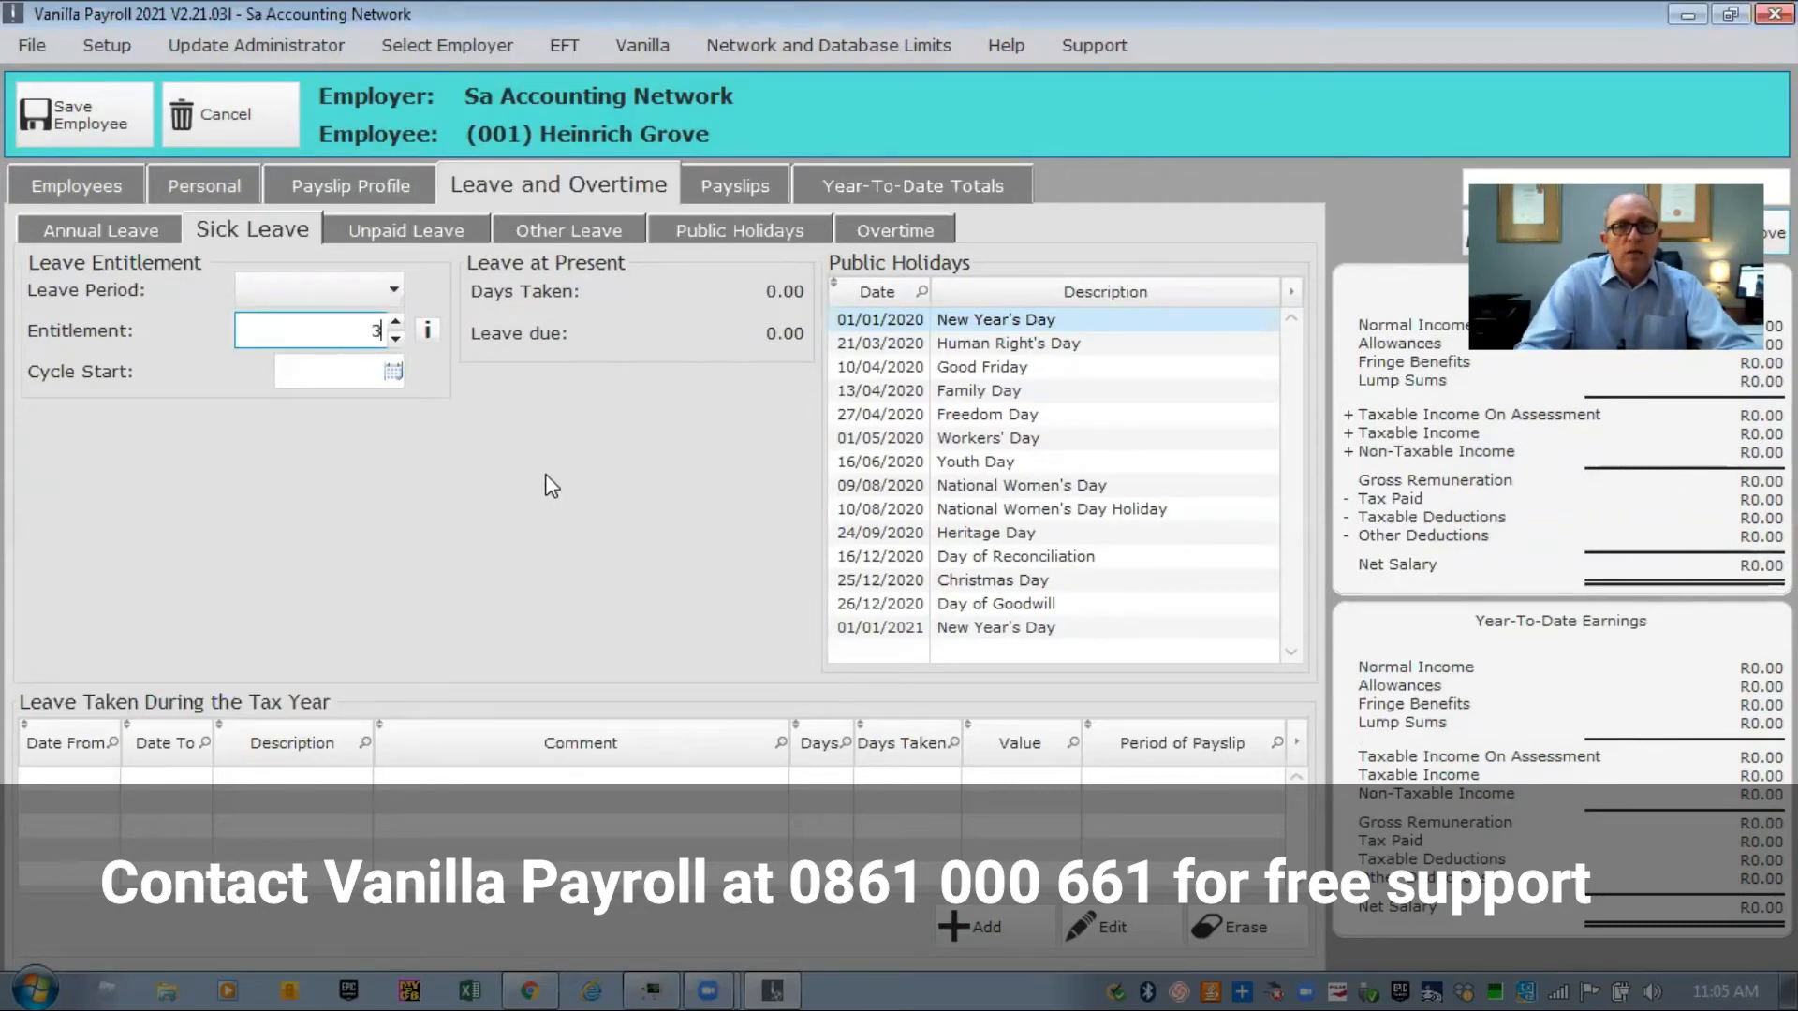
left_click(382, 229)
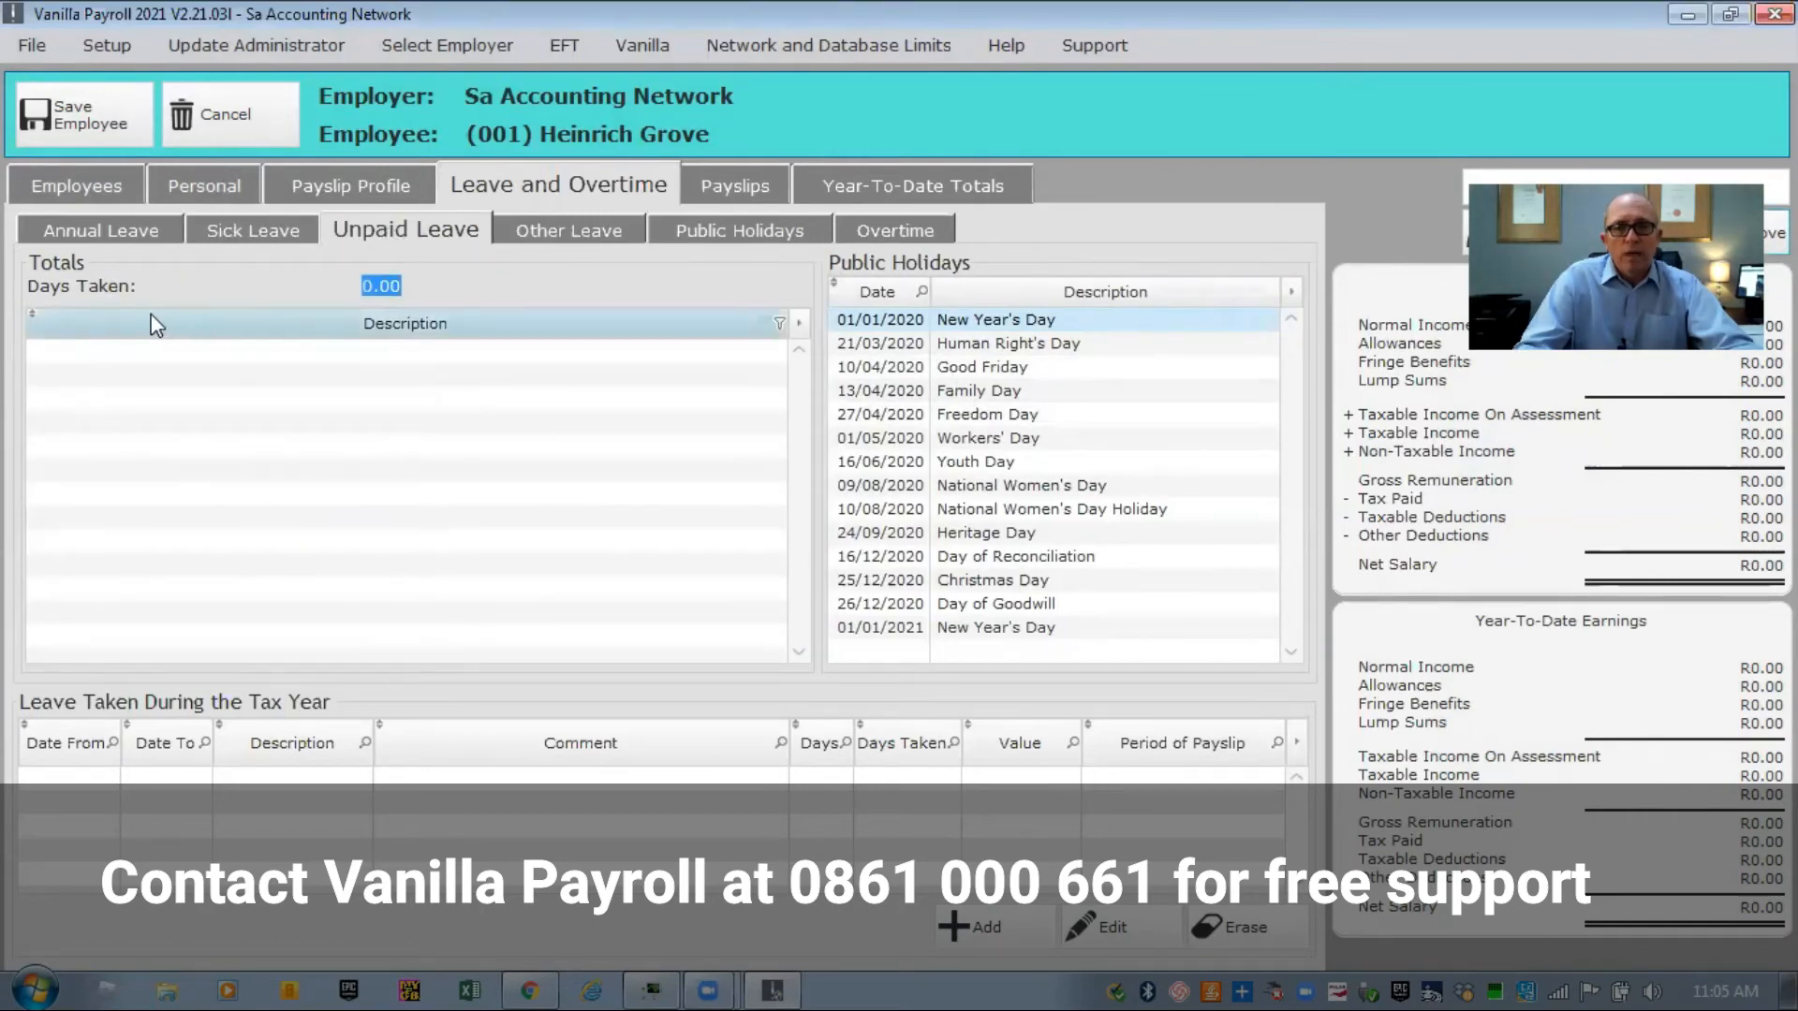
Record three days of unpaid leave, 11/08/2020 to 13/08/2020, valued at R1 384.40.
left_click(969, 927)
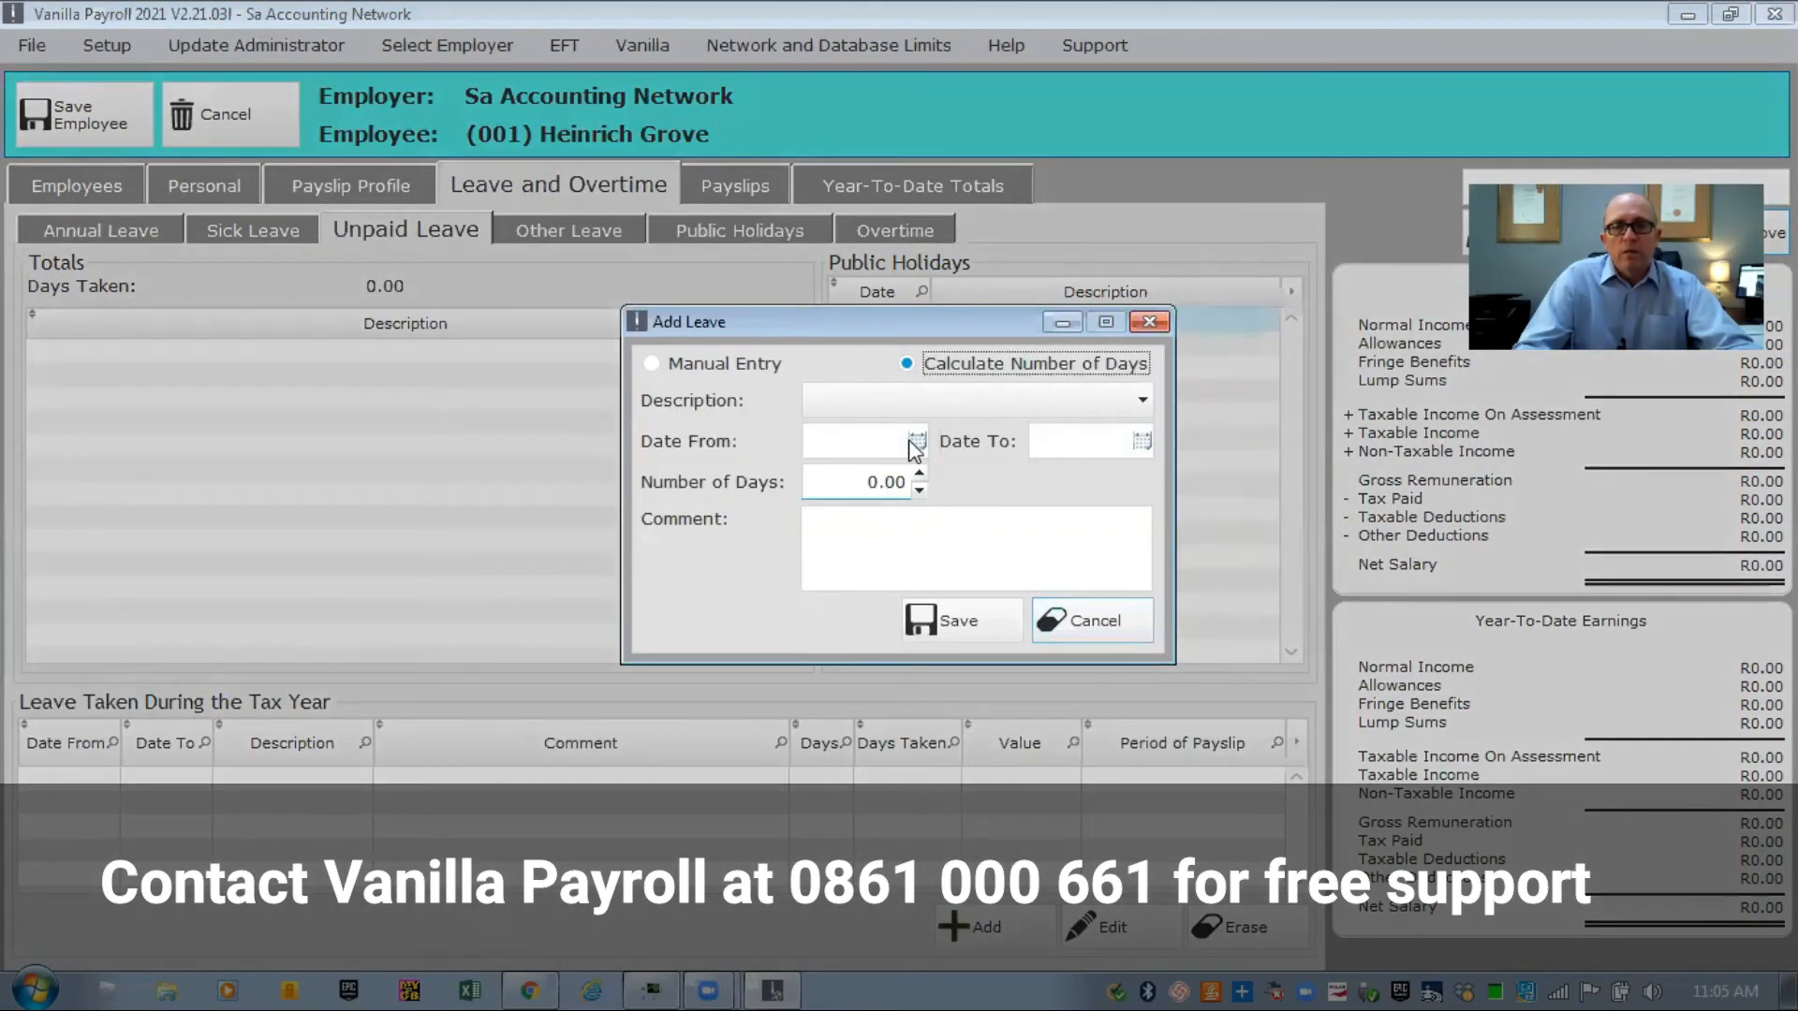
left_click(916, 440)
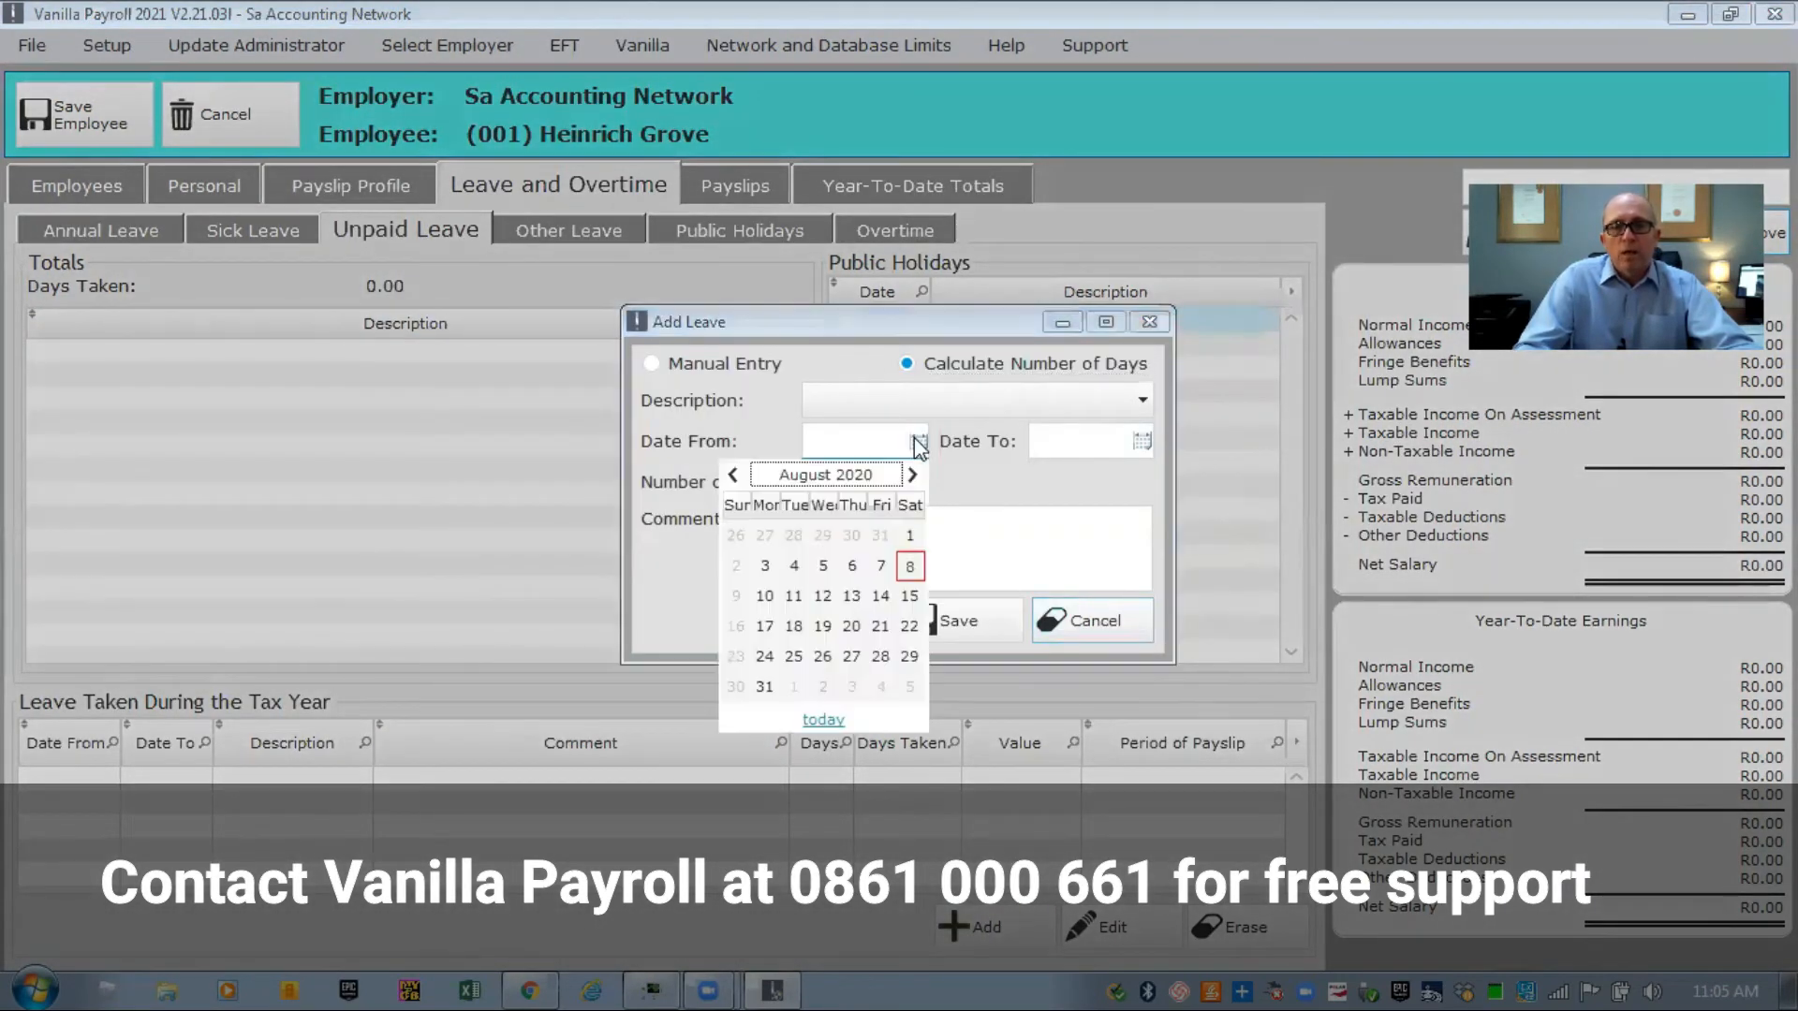
left_click(794, 601)
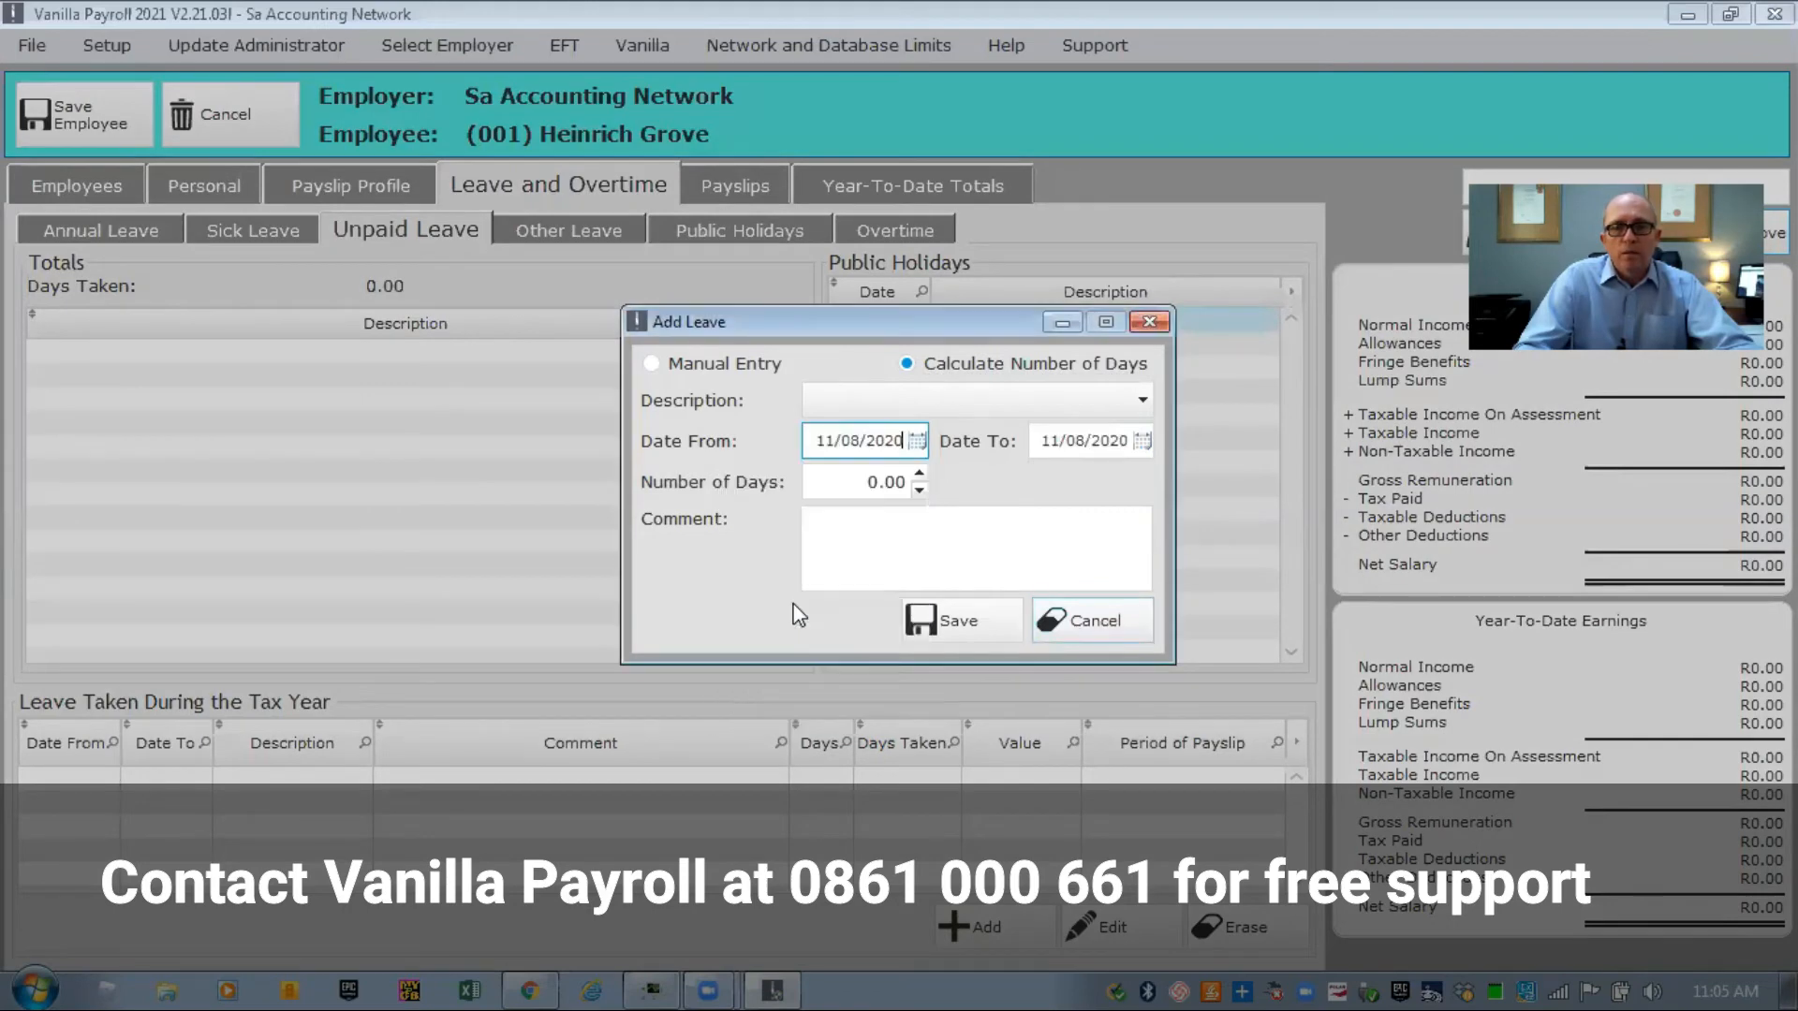
left_click(1142, 440)
left_click(1077, 590)
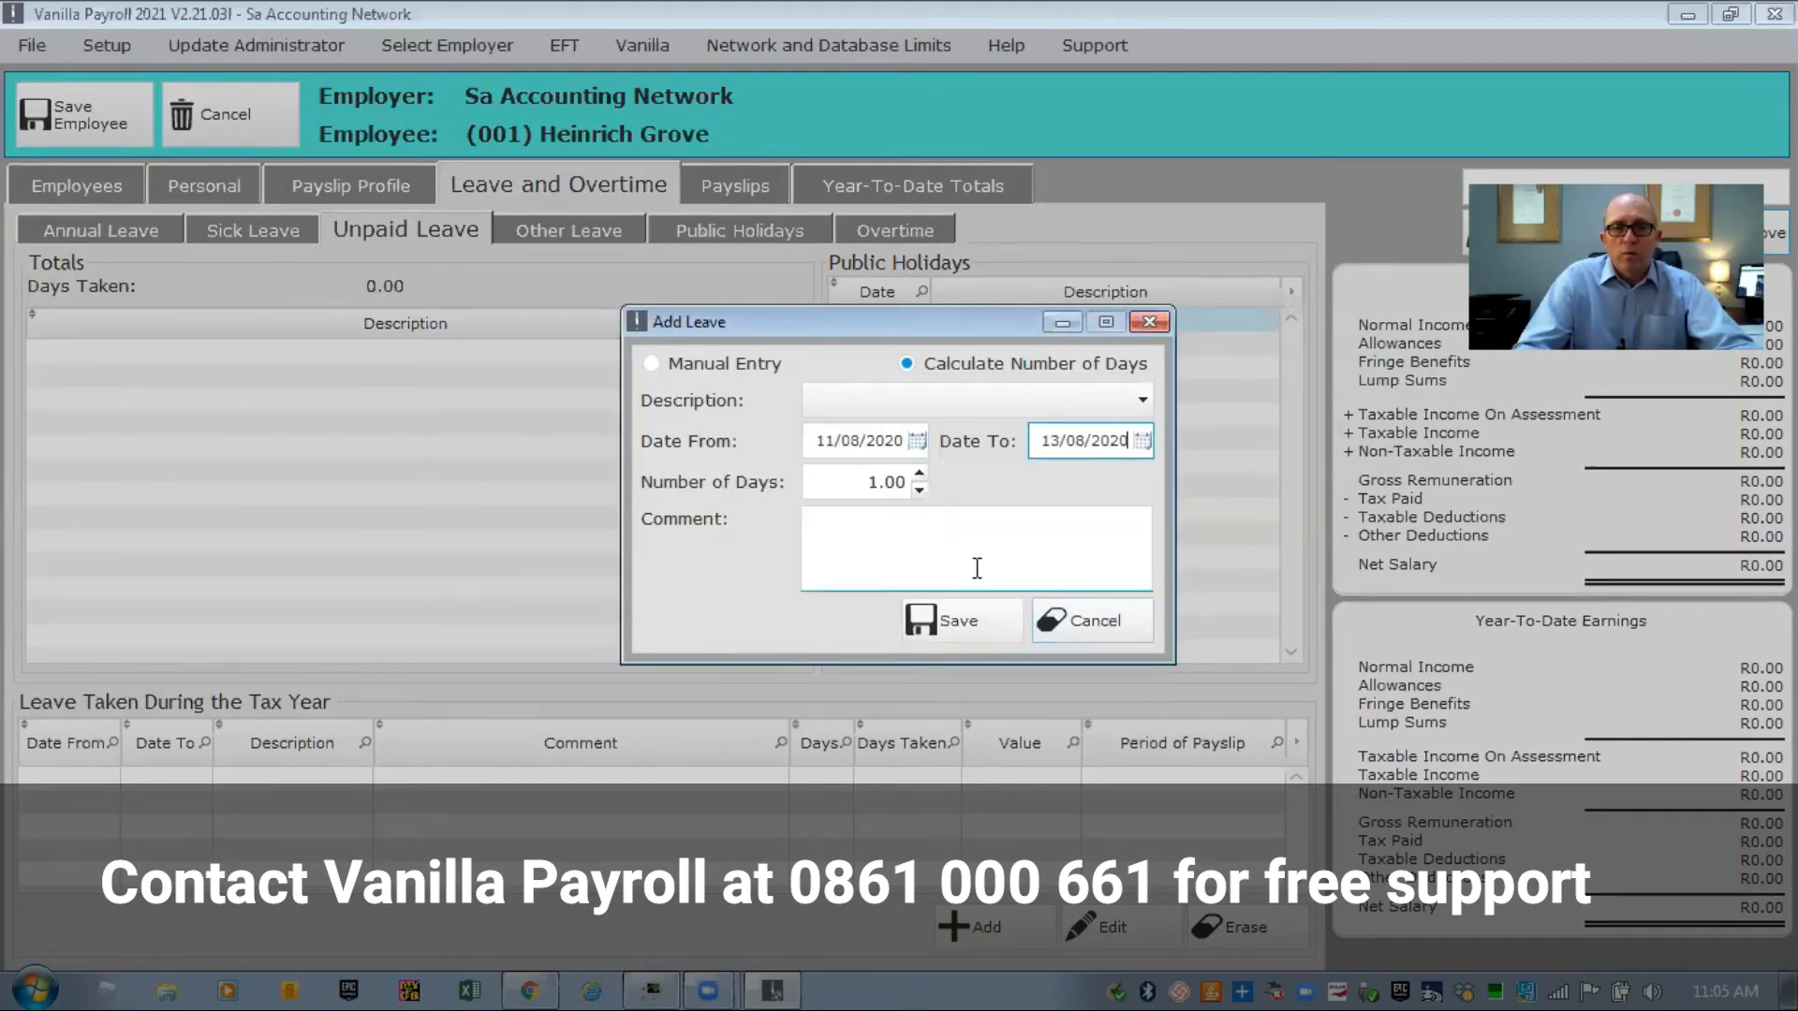
left_click(948, 621)
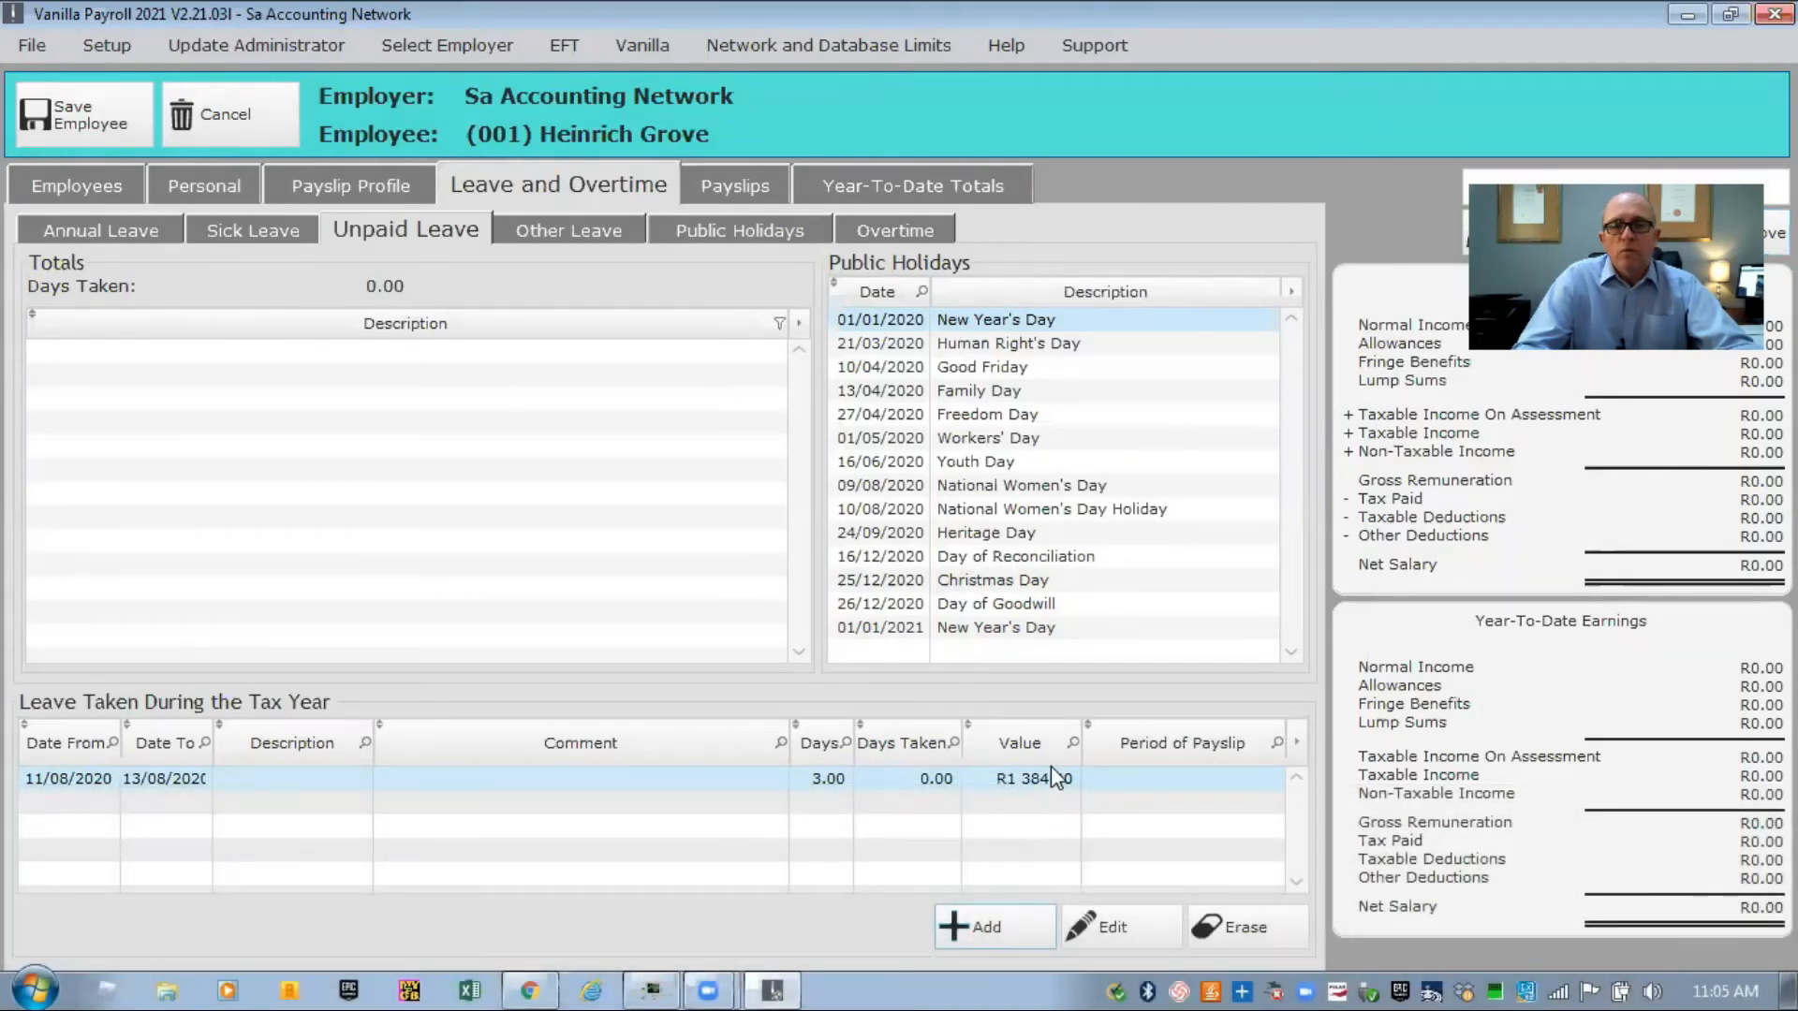
left_click(546, 234)
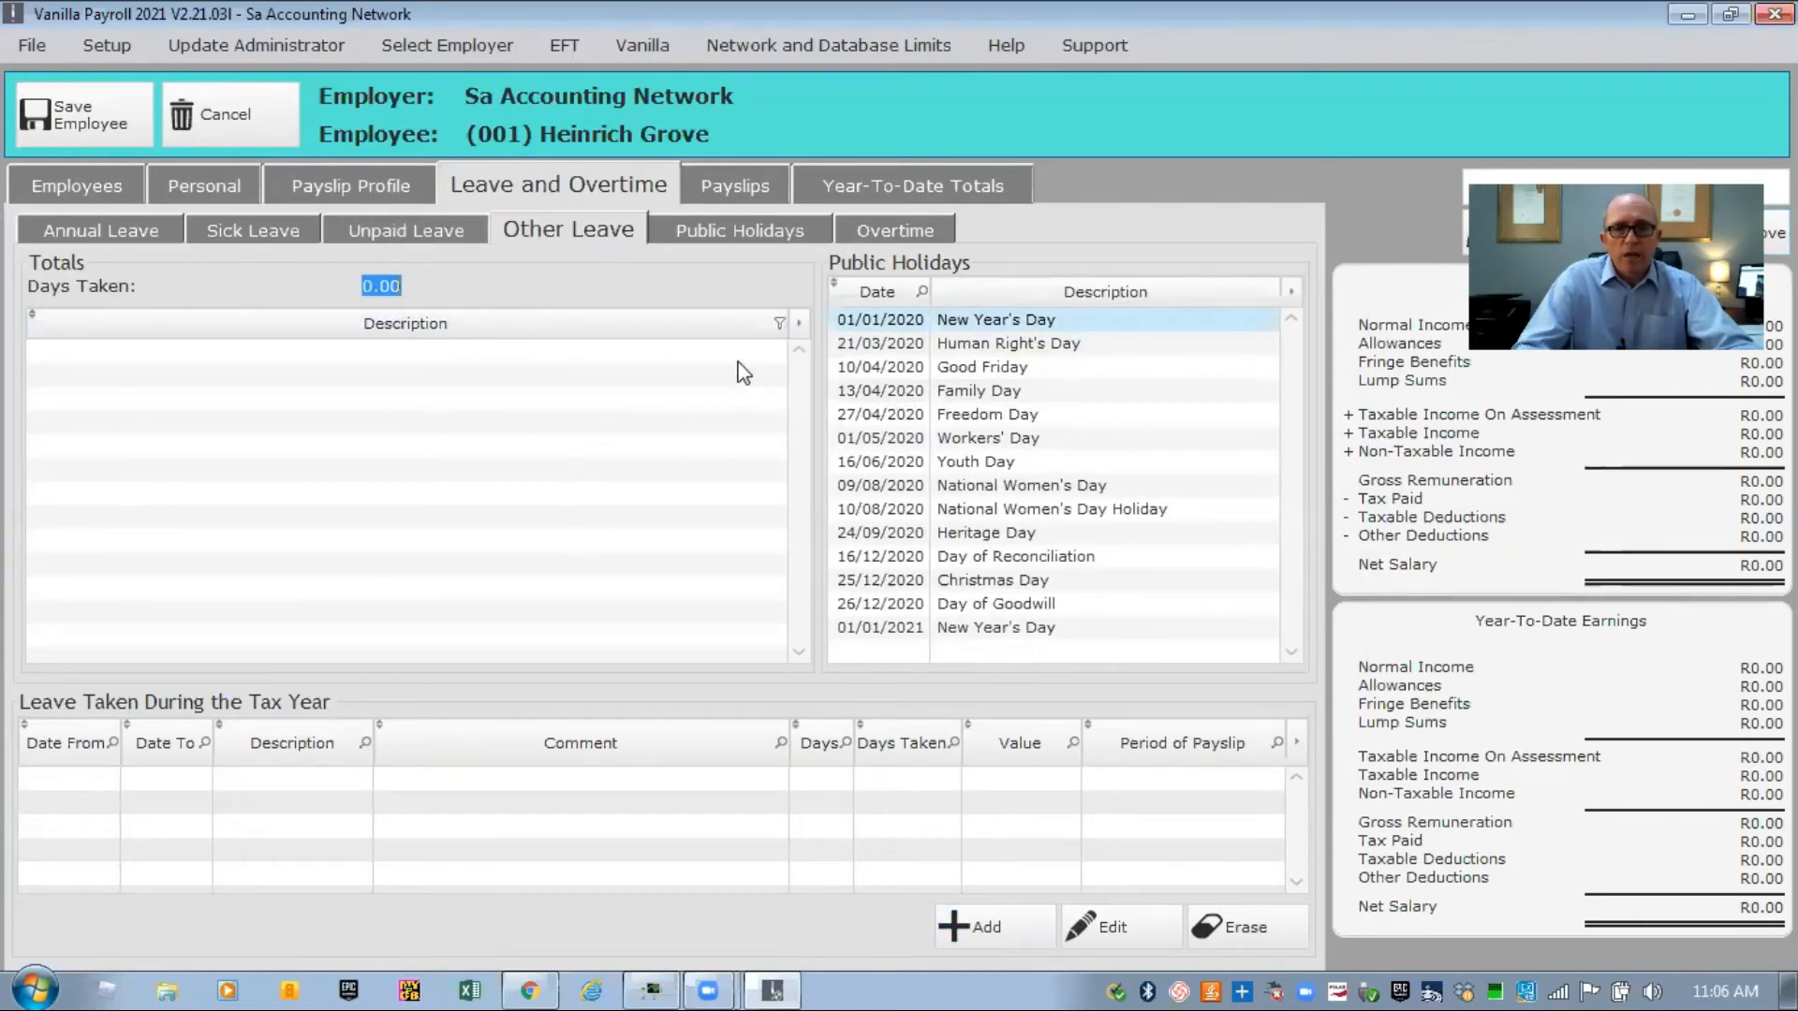
Add 1 hour of Time and a Half overtime on 19/08/2020, worth R86.53.
left_click(715, 230)
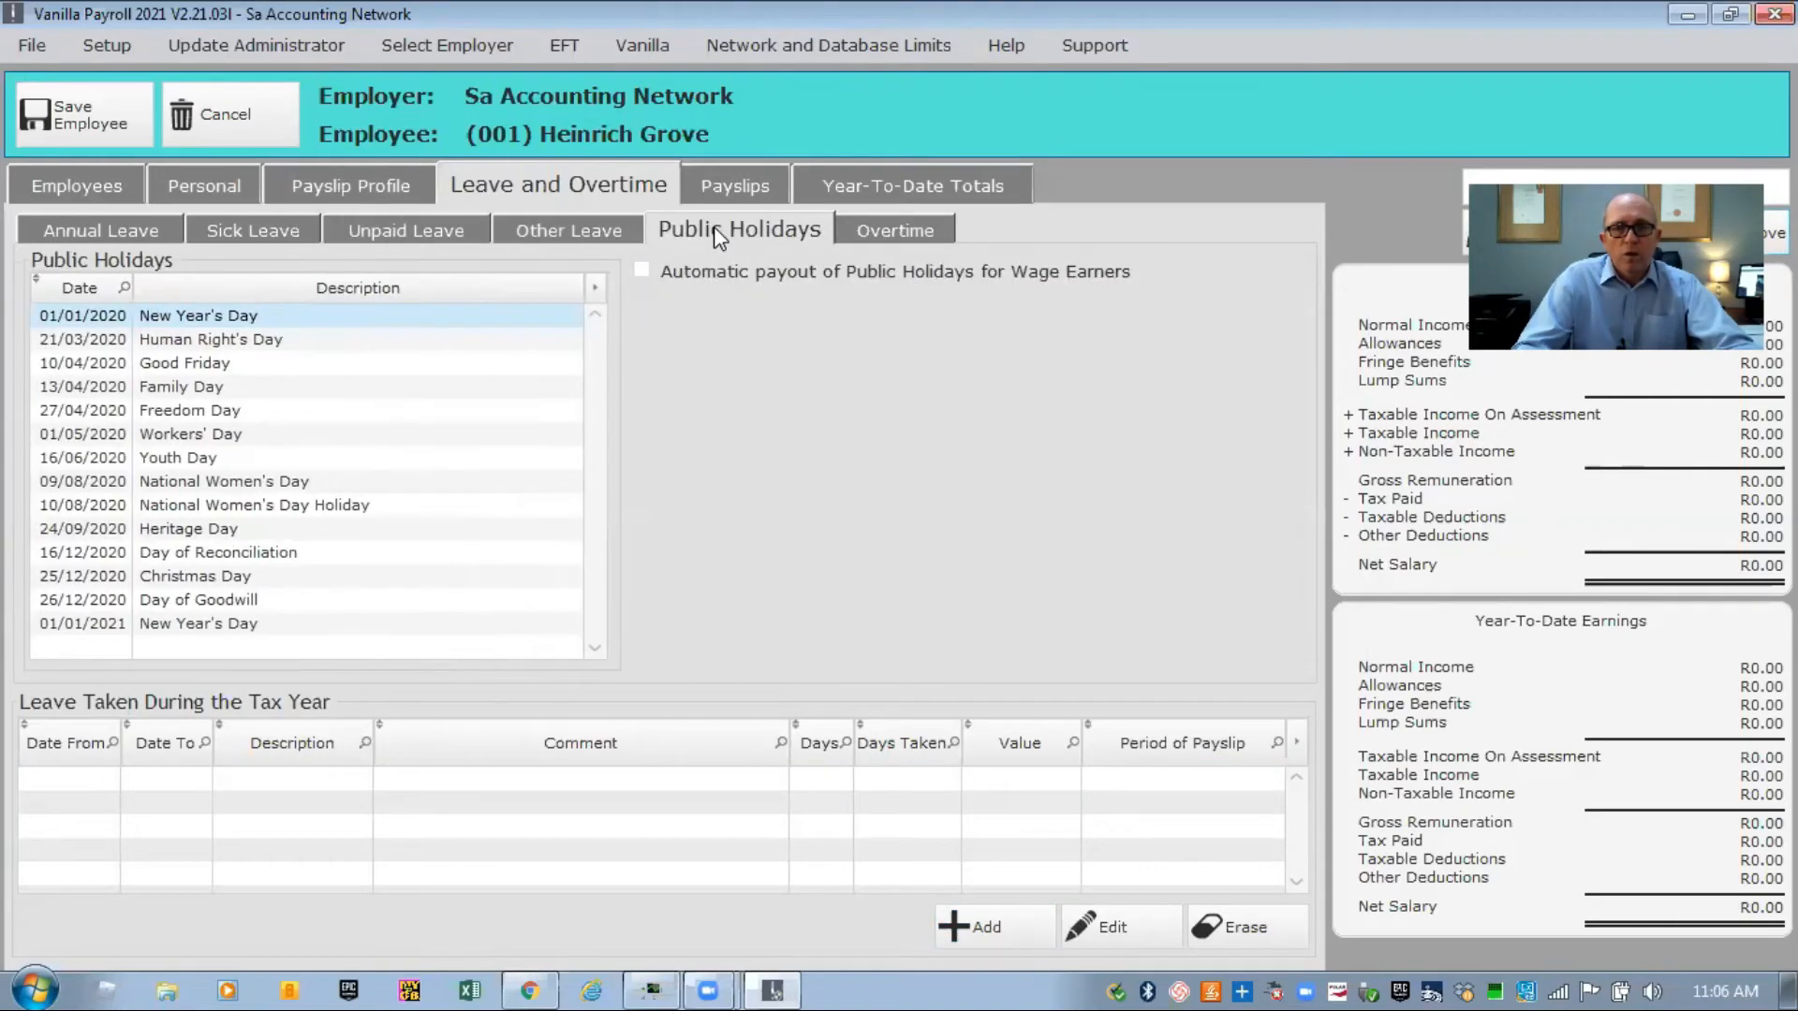
left_click(885, 225)
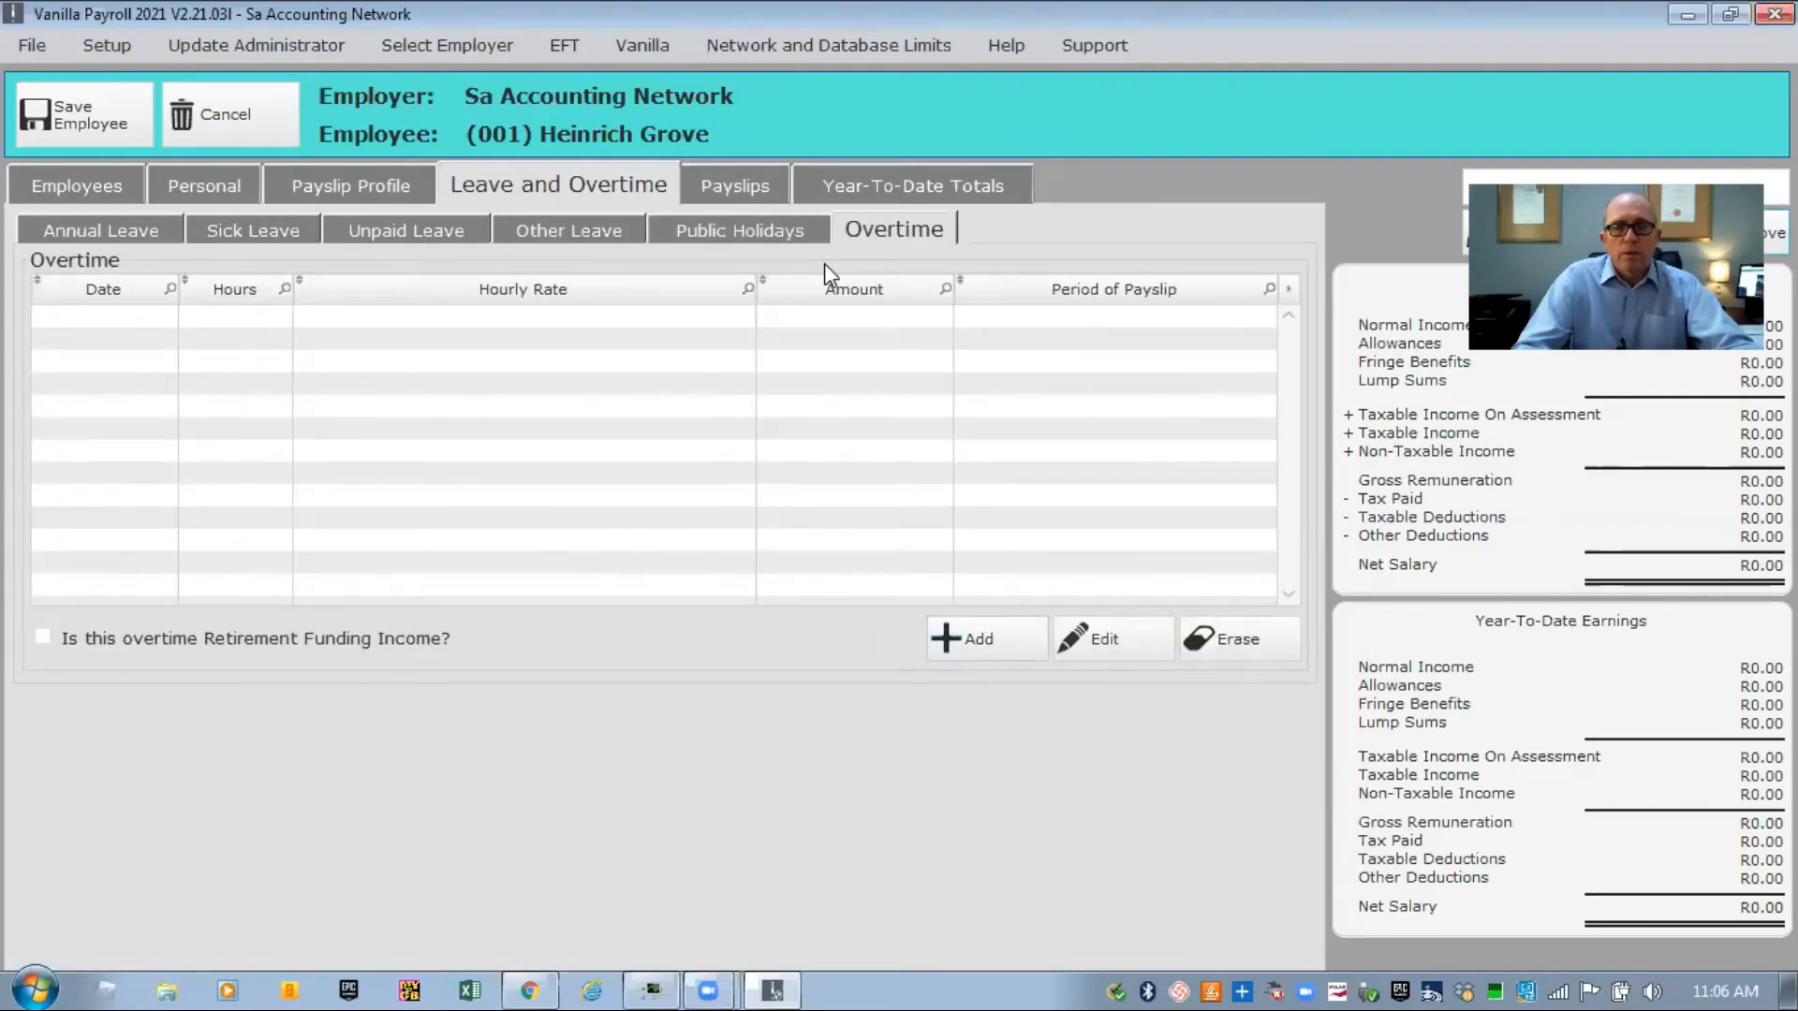
left_click(963, 650)
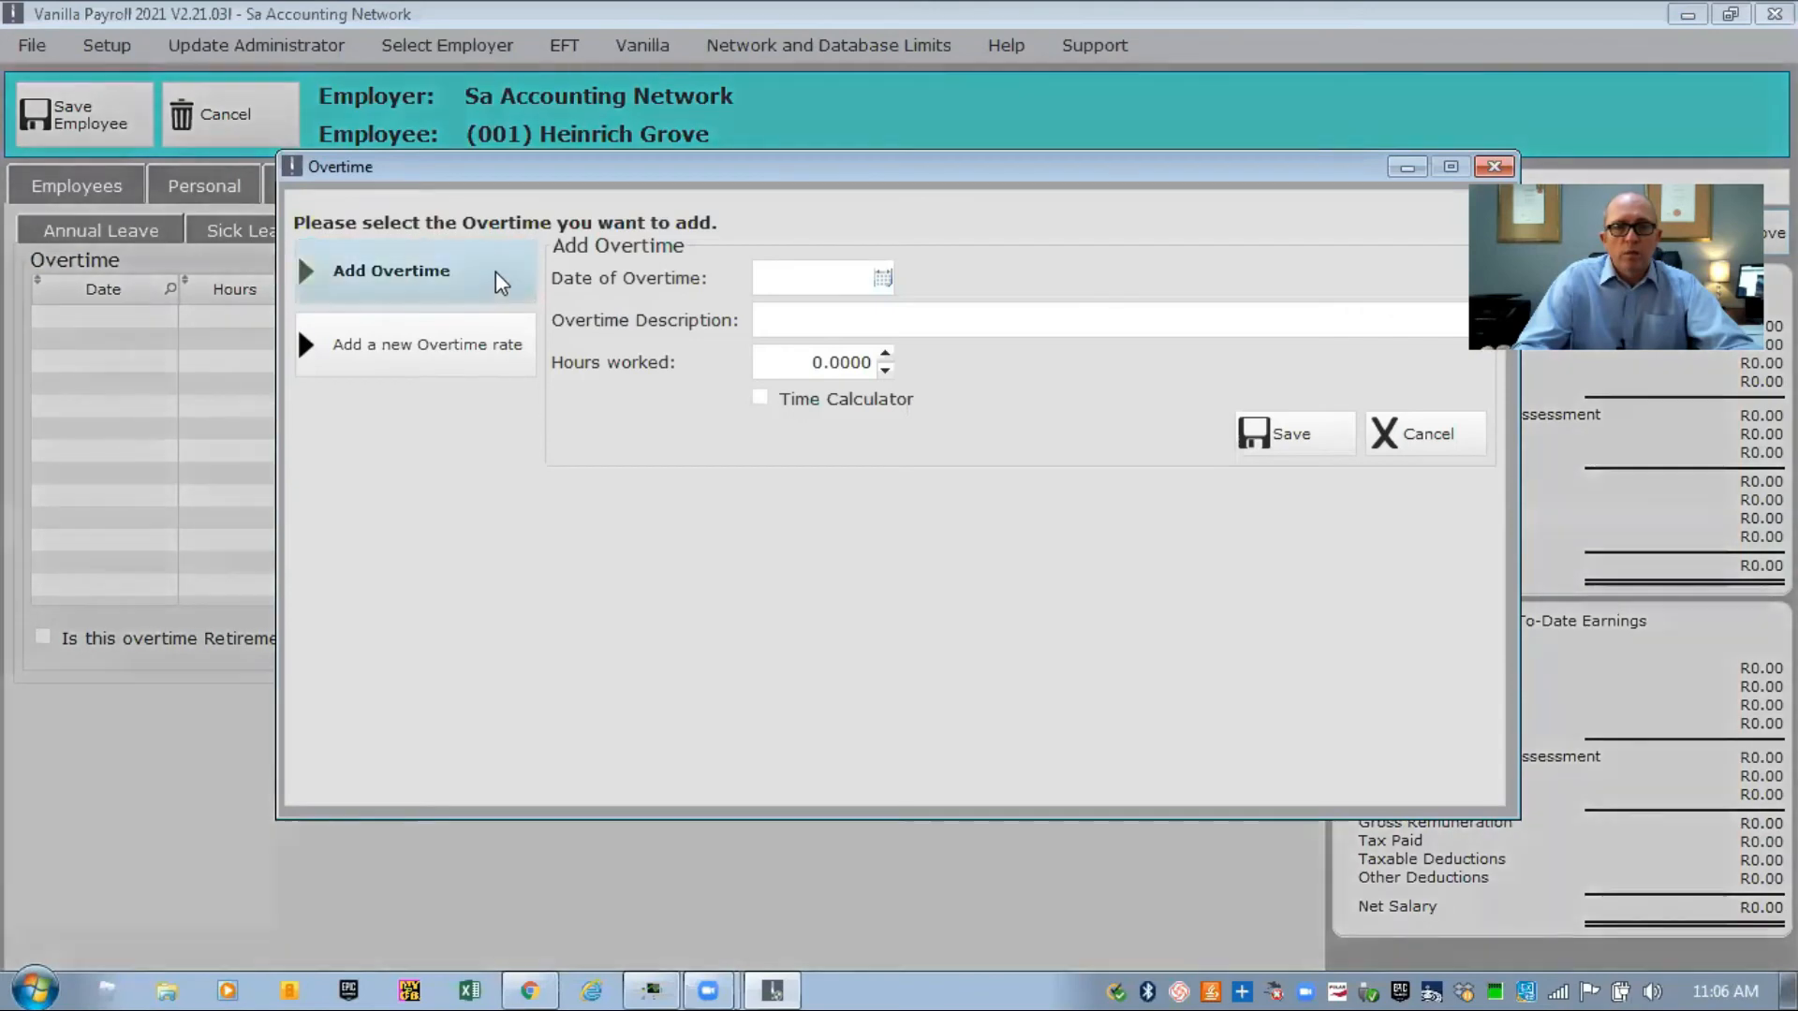
left_click(882, 278)
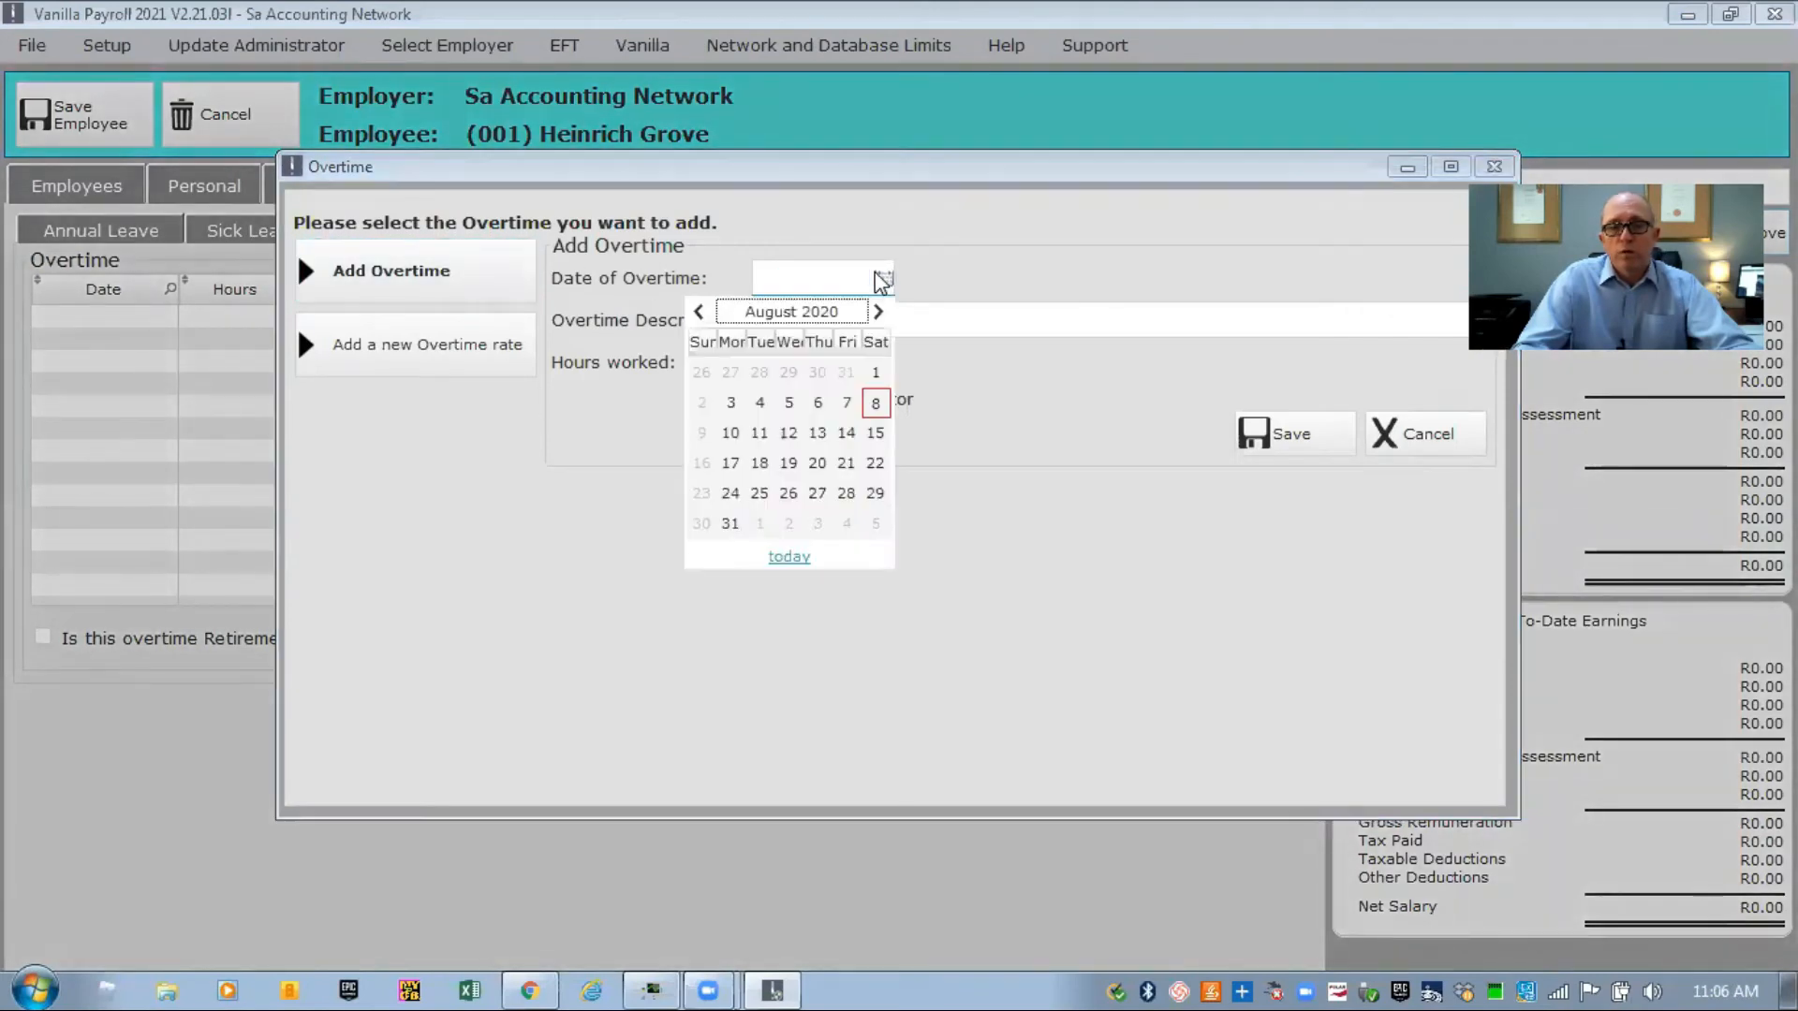
left_click(791, 465)
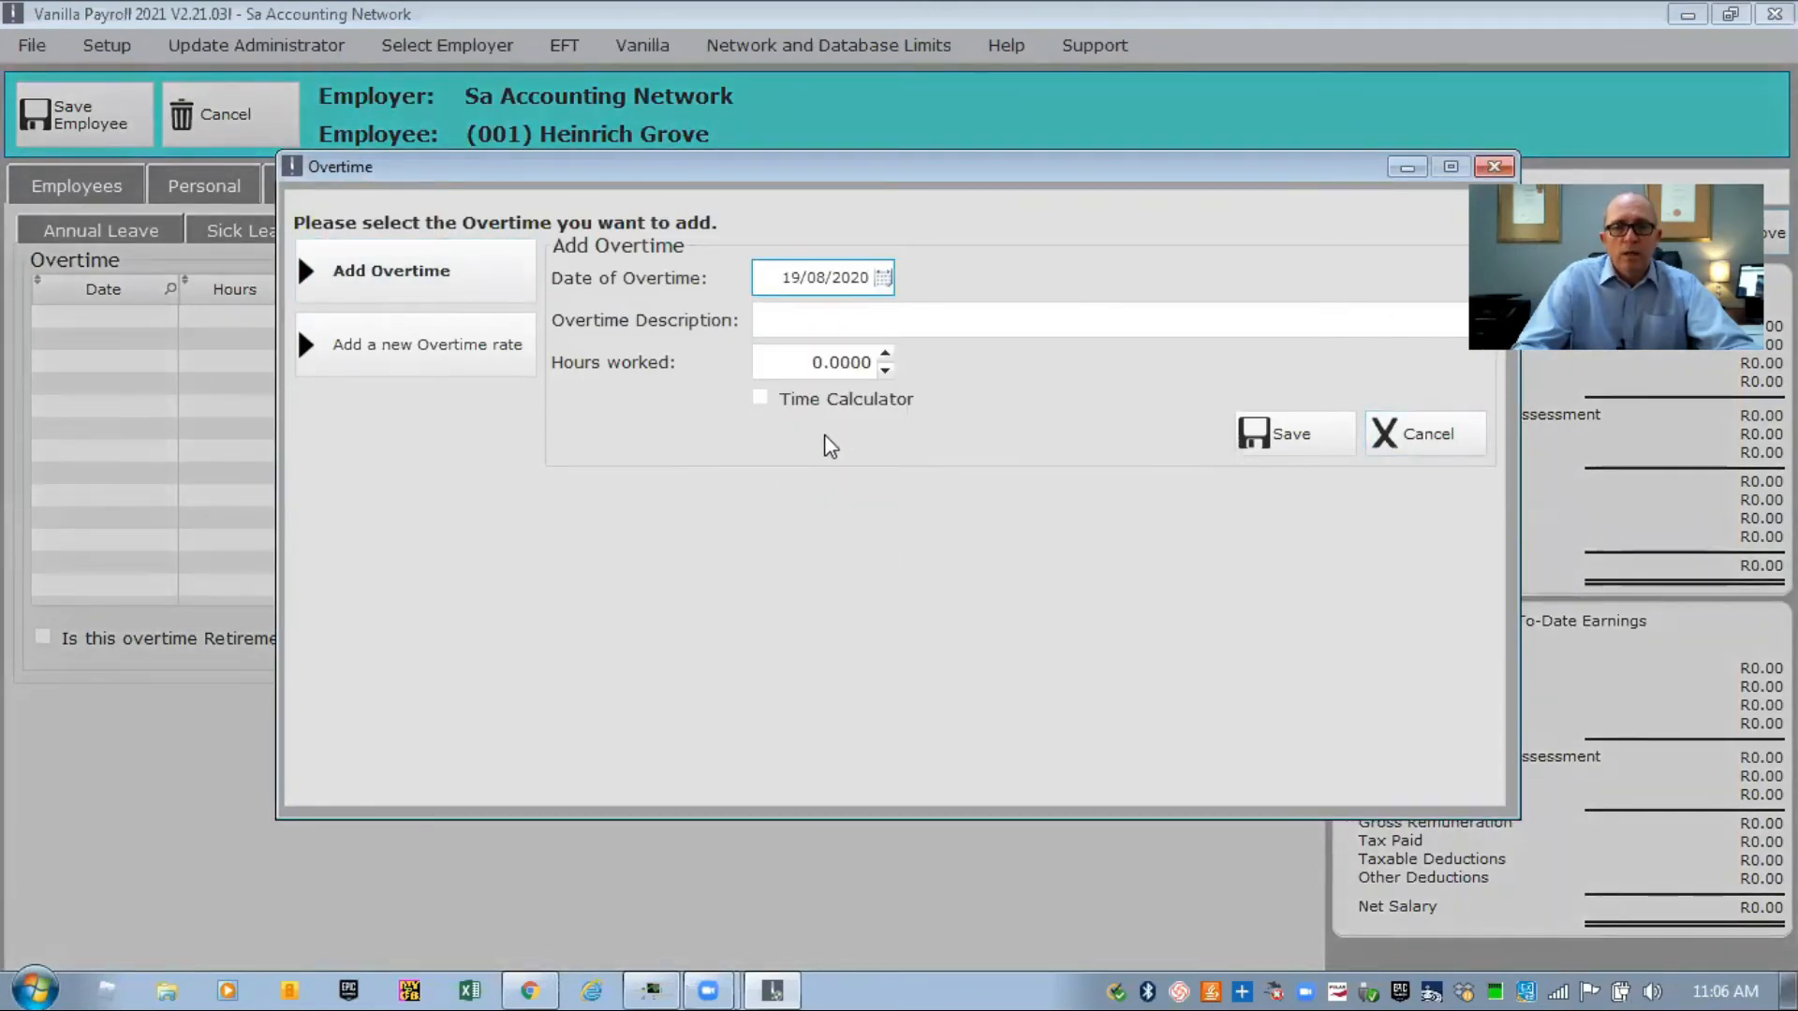
left_click(887, 355)
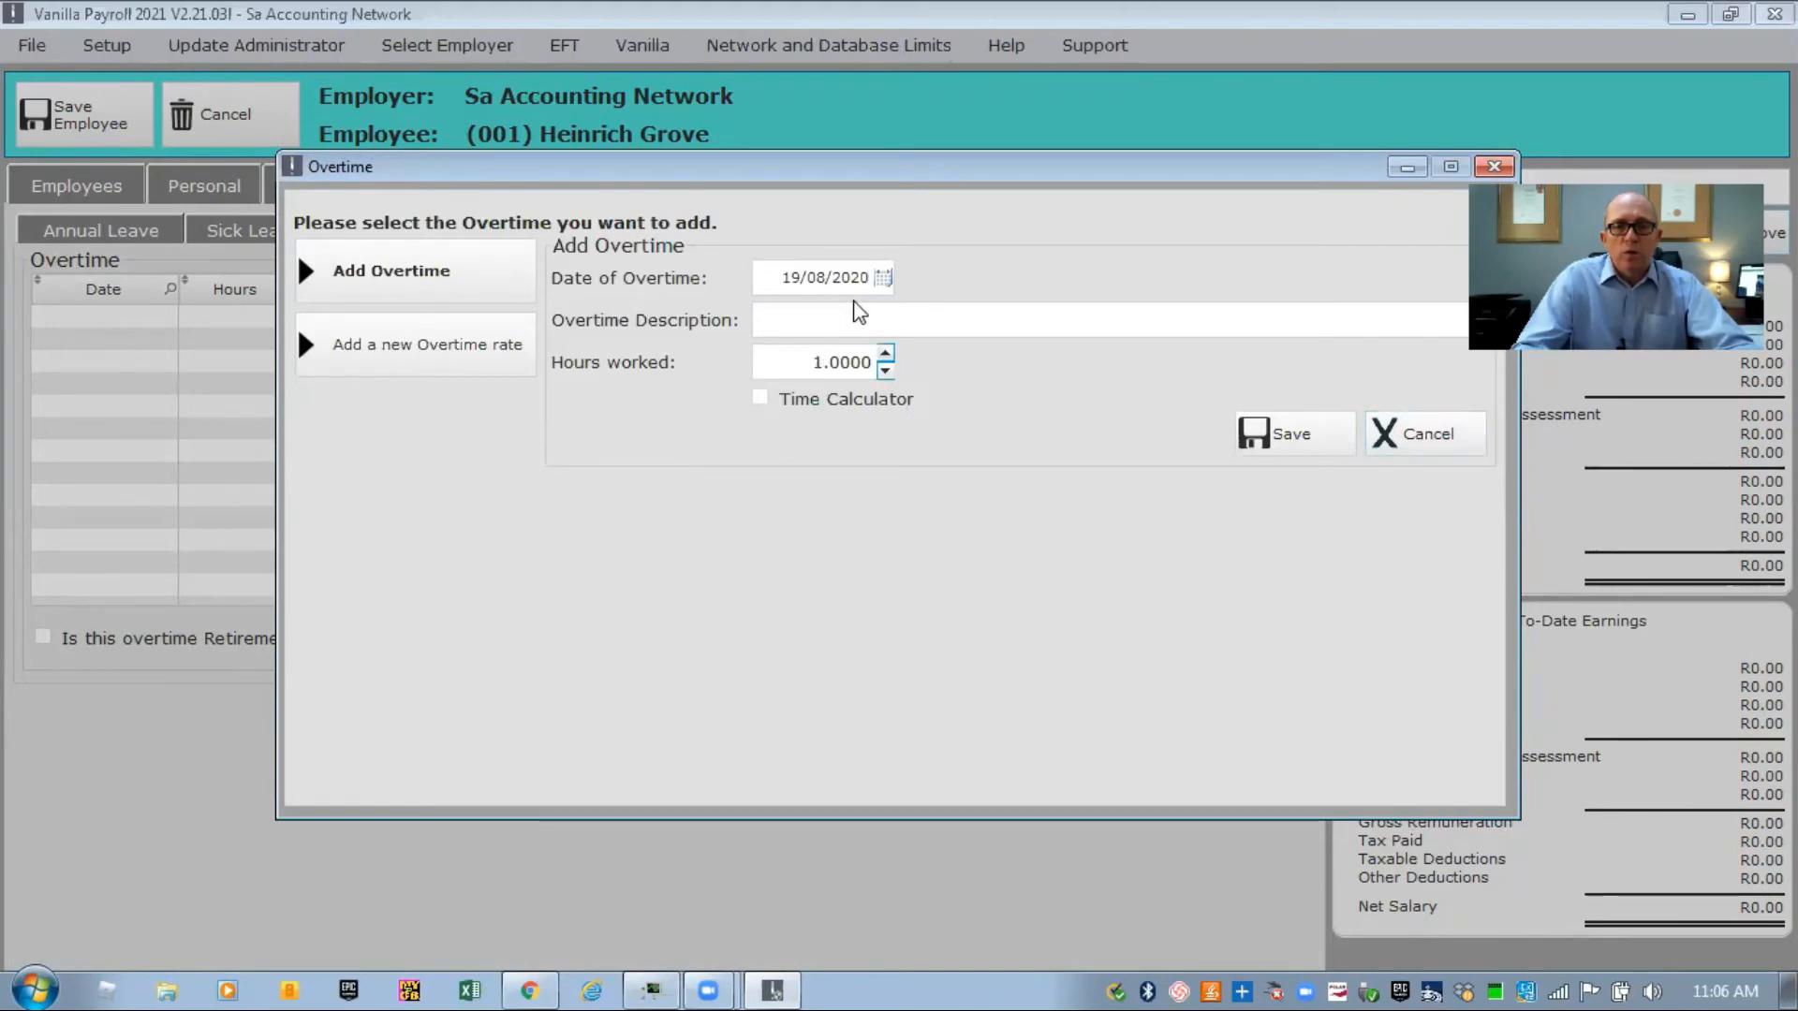
left_click(857, 319)
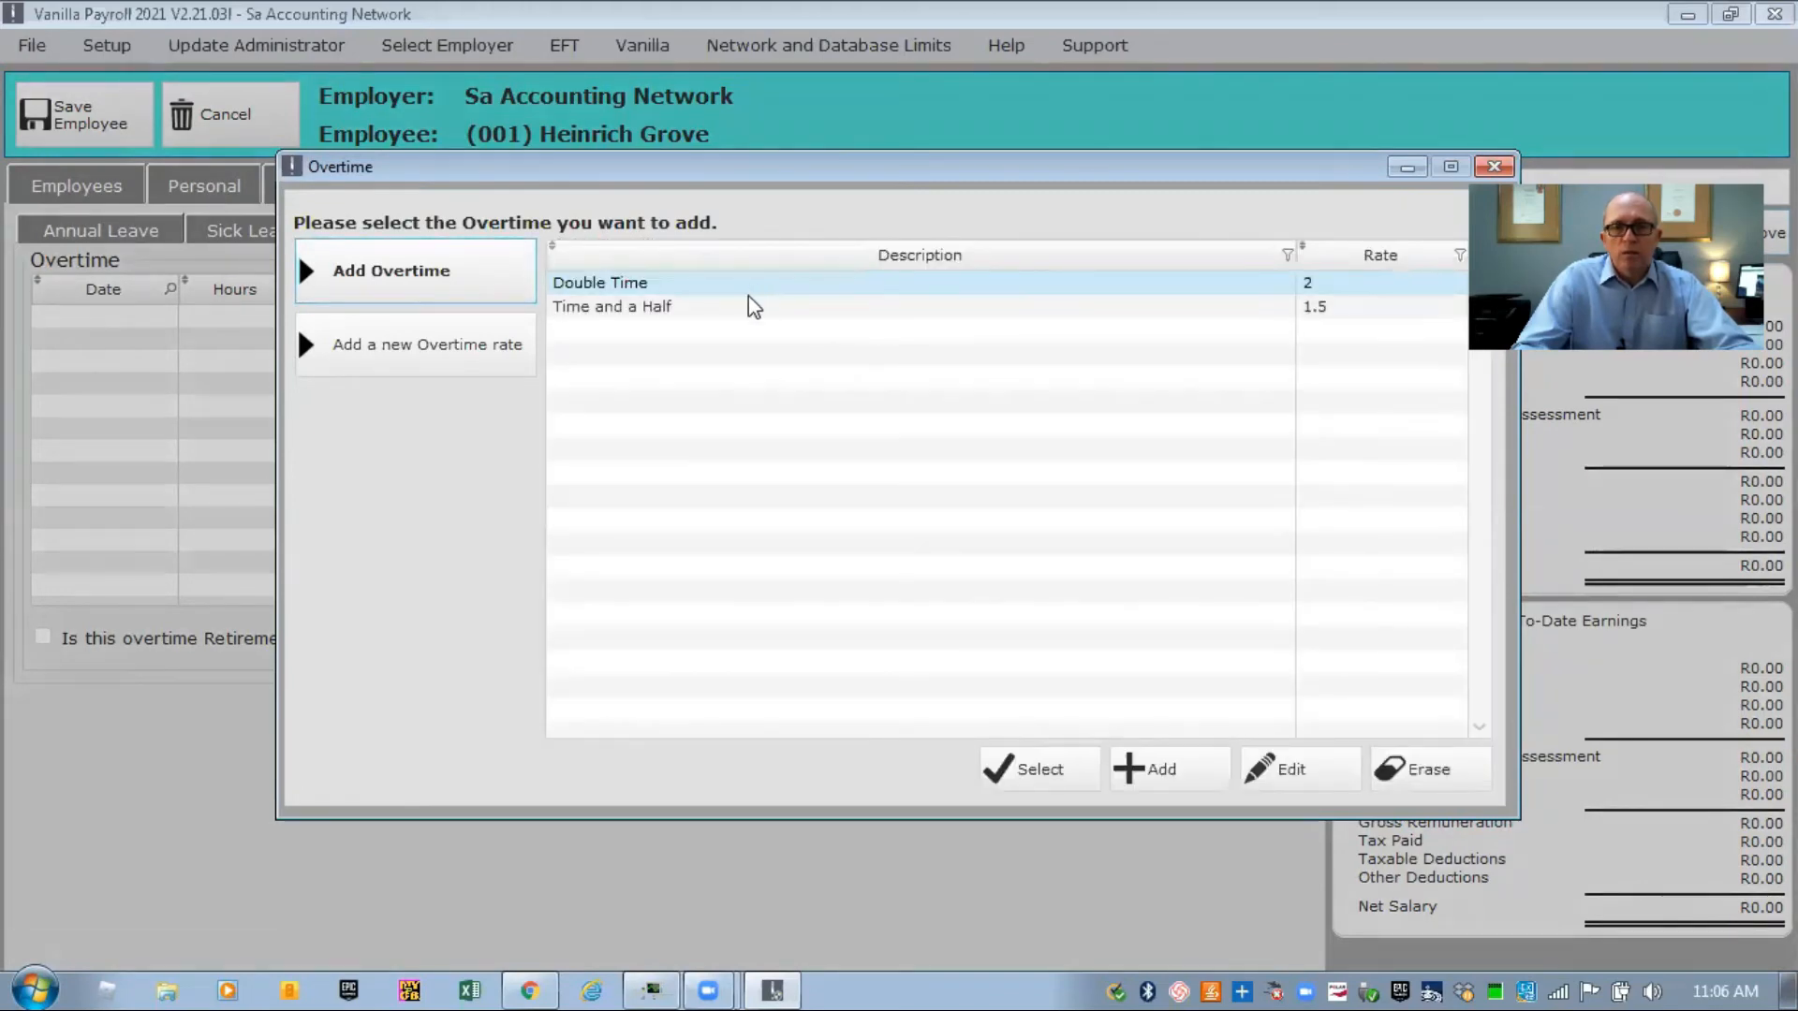
left_click(713, 308)
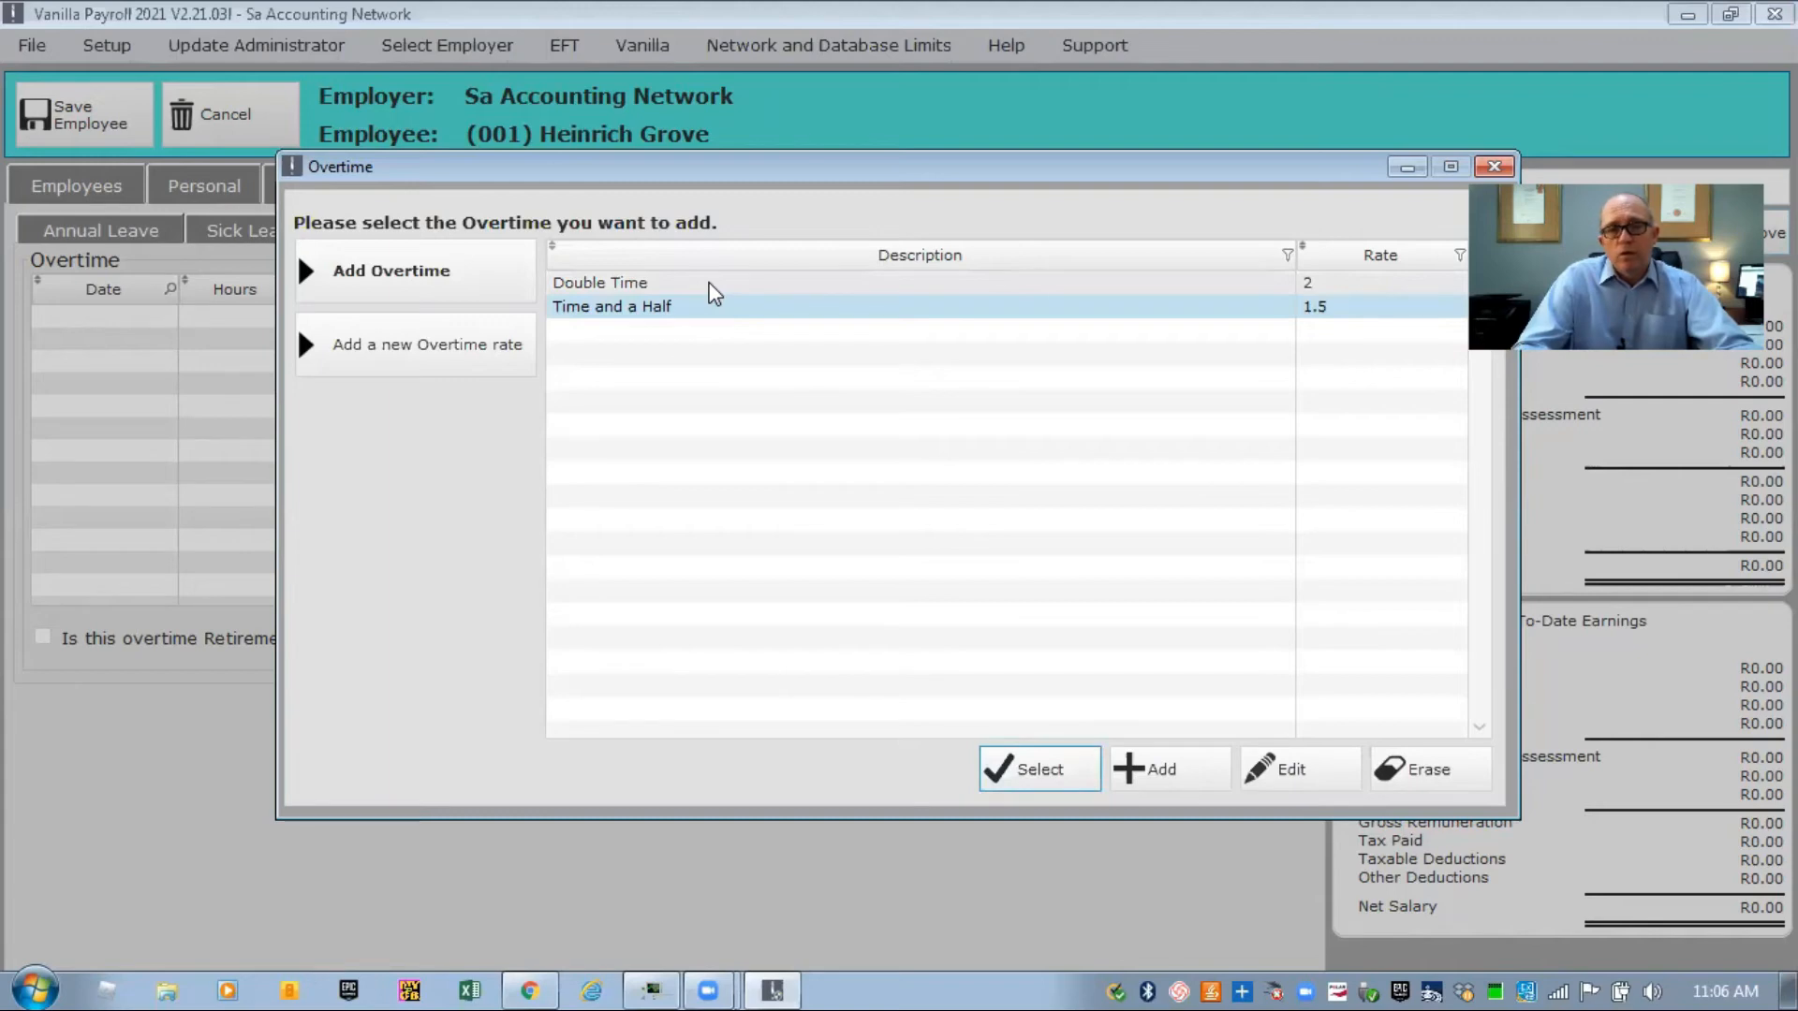
left_click(1035, 772)
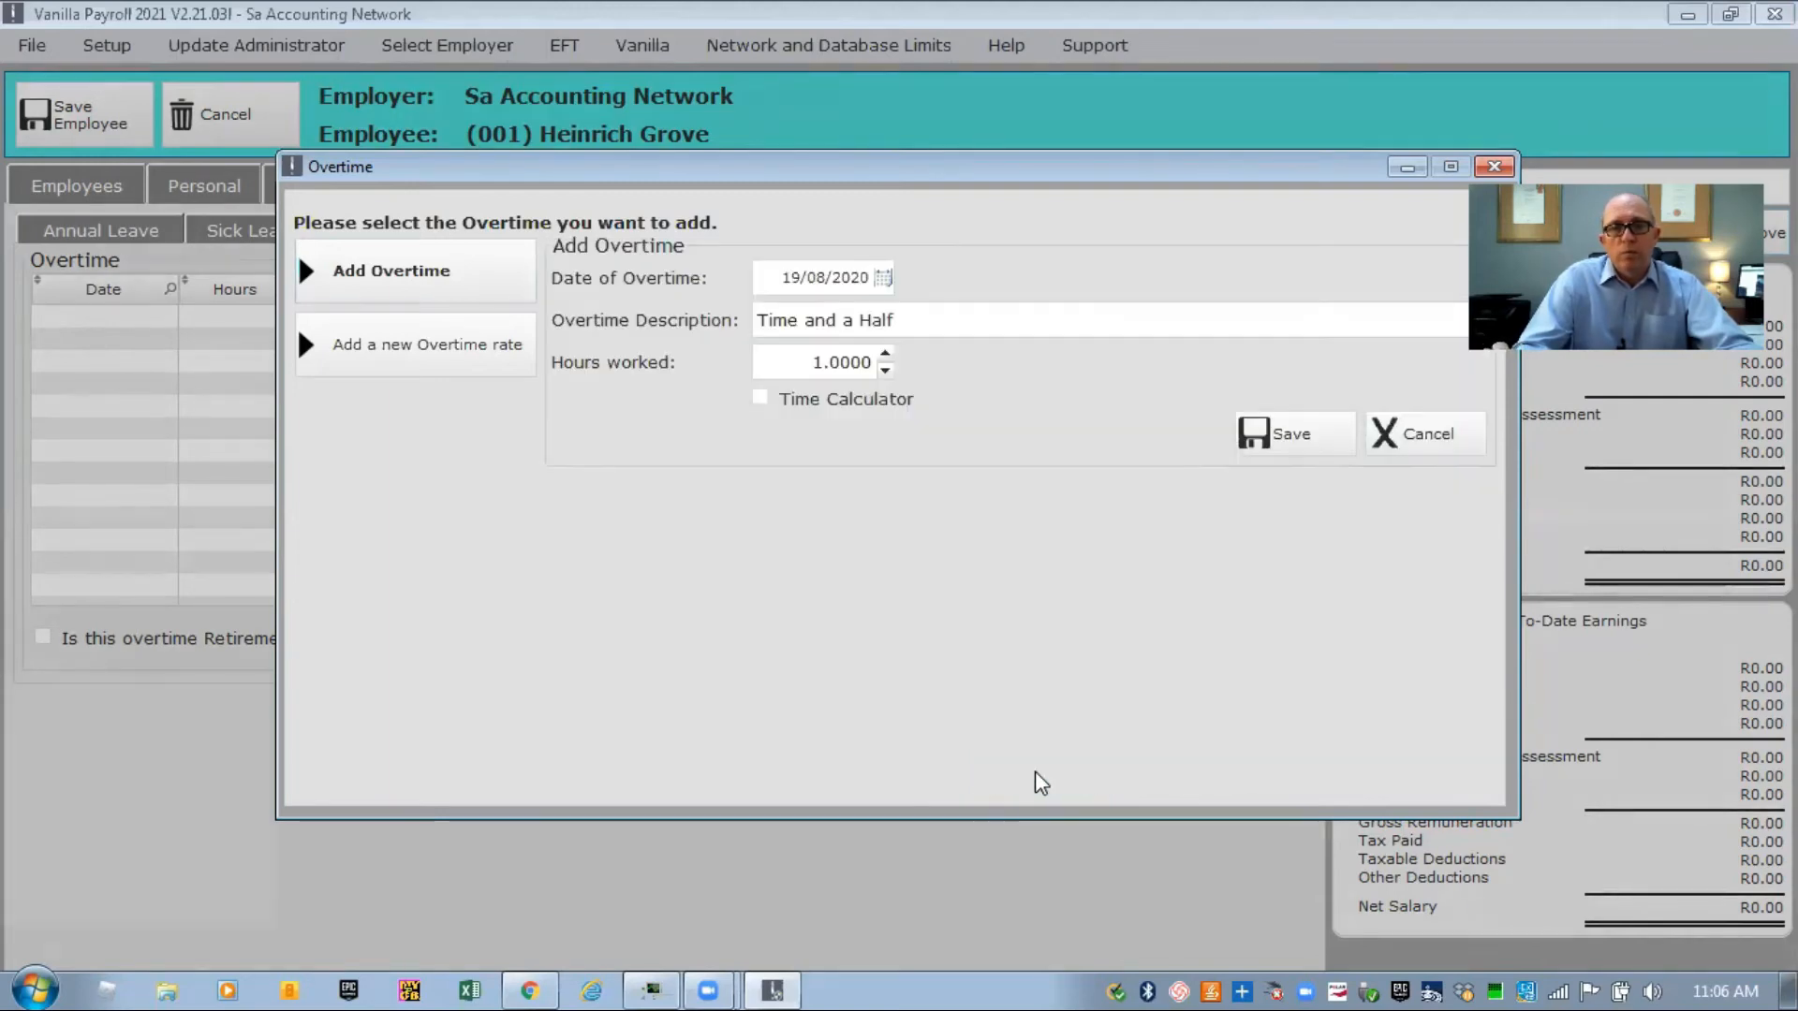
left_click(1285, 437)
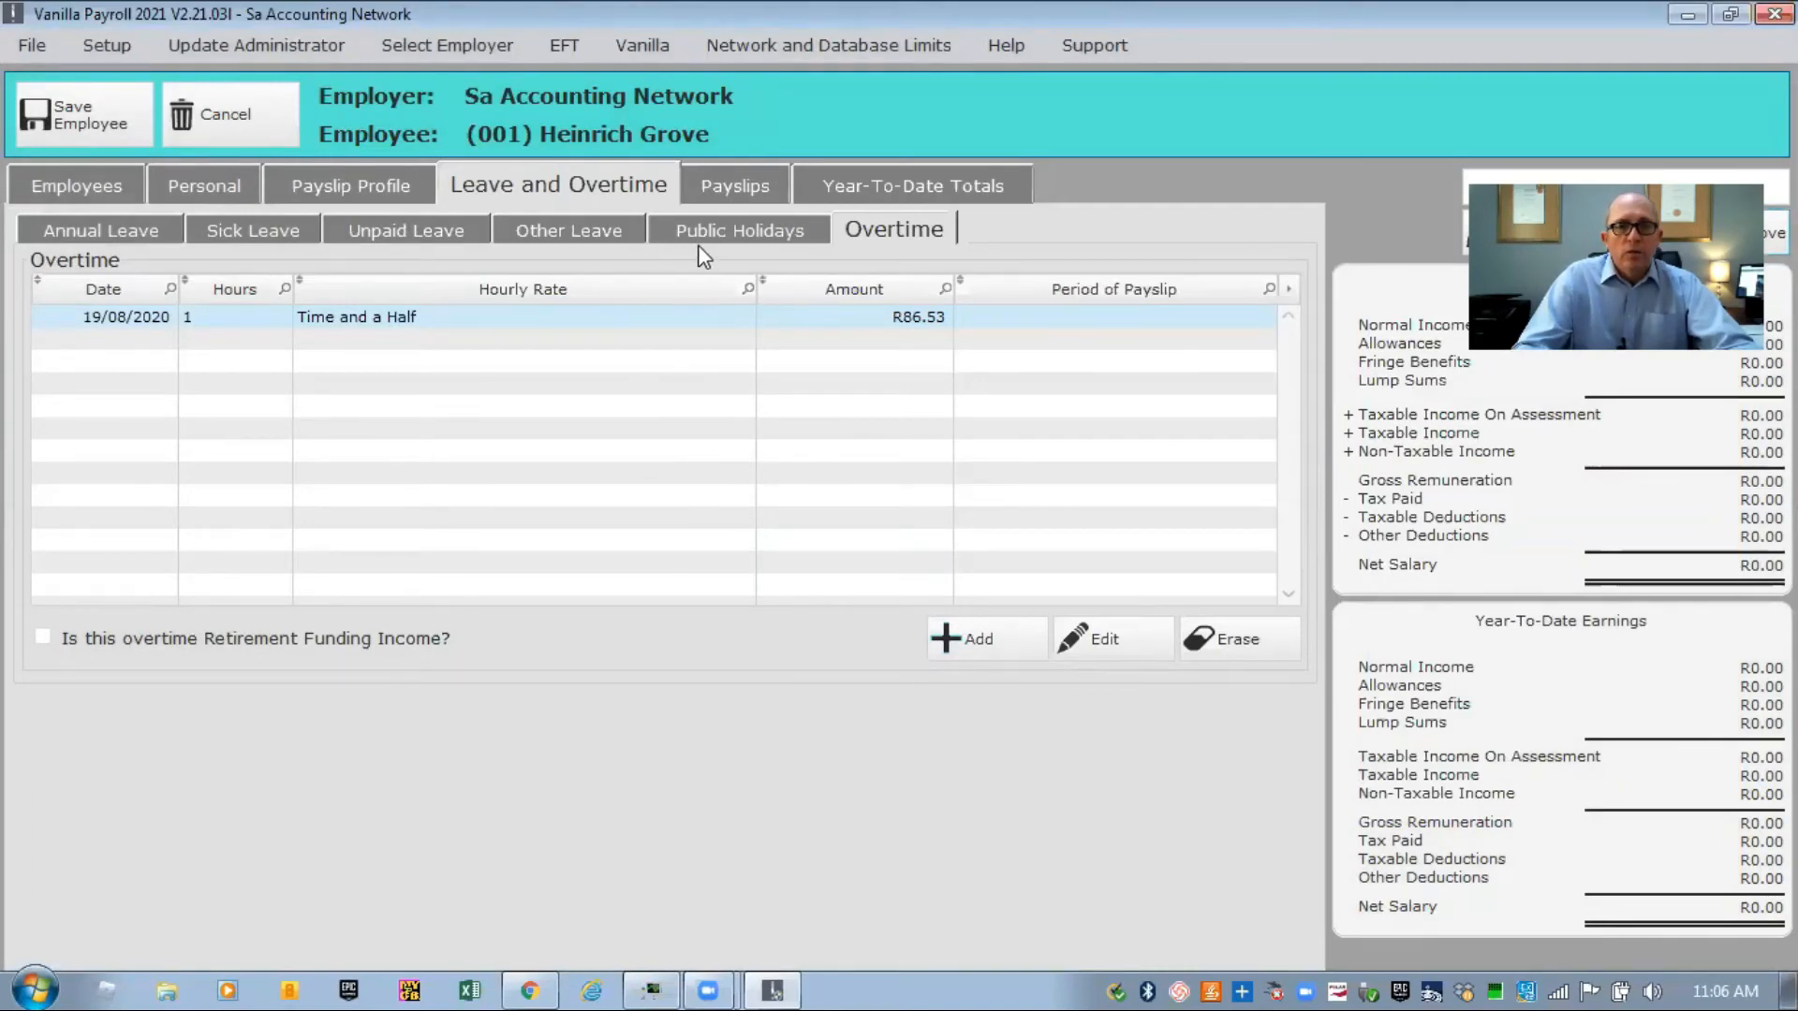
left_click(646, 239)
Bring up the Year-To-Date Totals page from Personal and start on the period-worked from date.
left_click(575, 221)
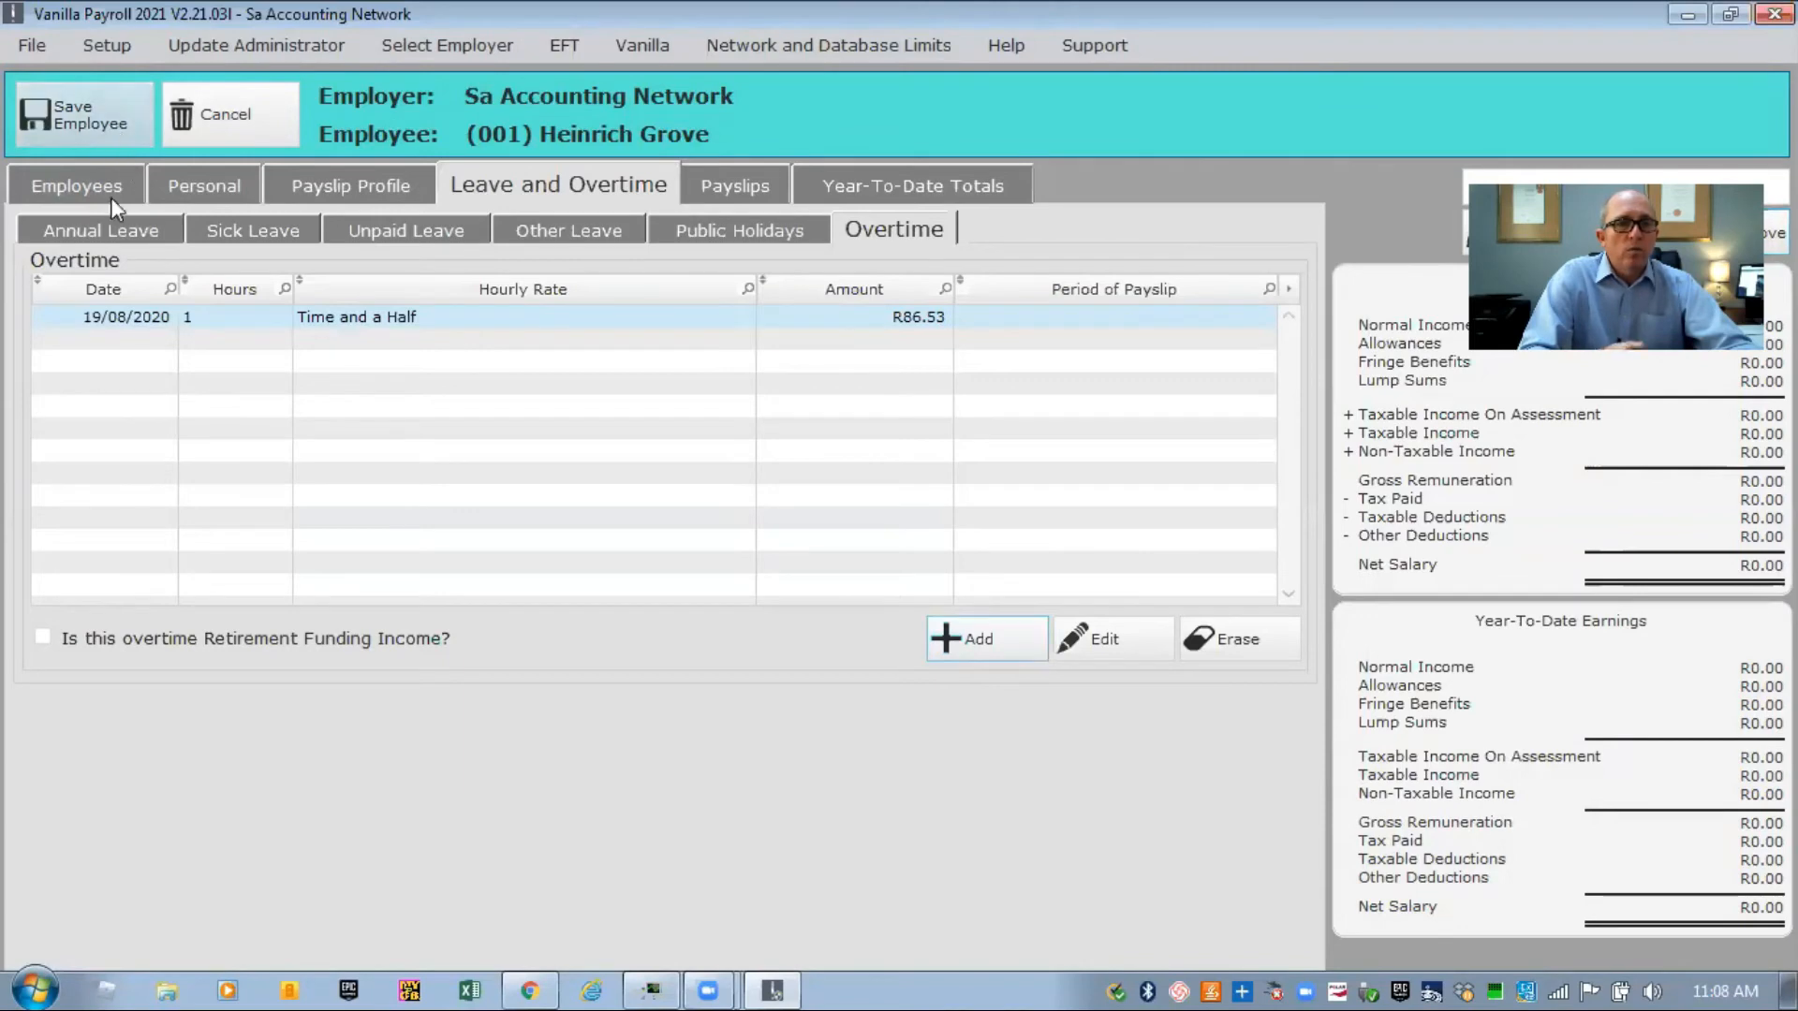
left_click(198, 186)
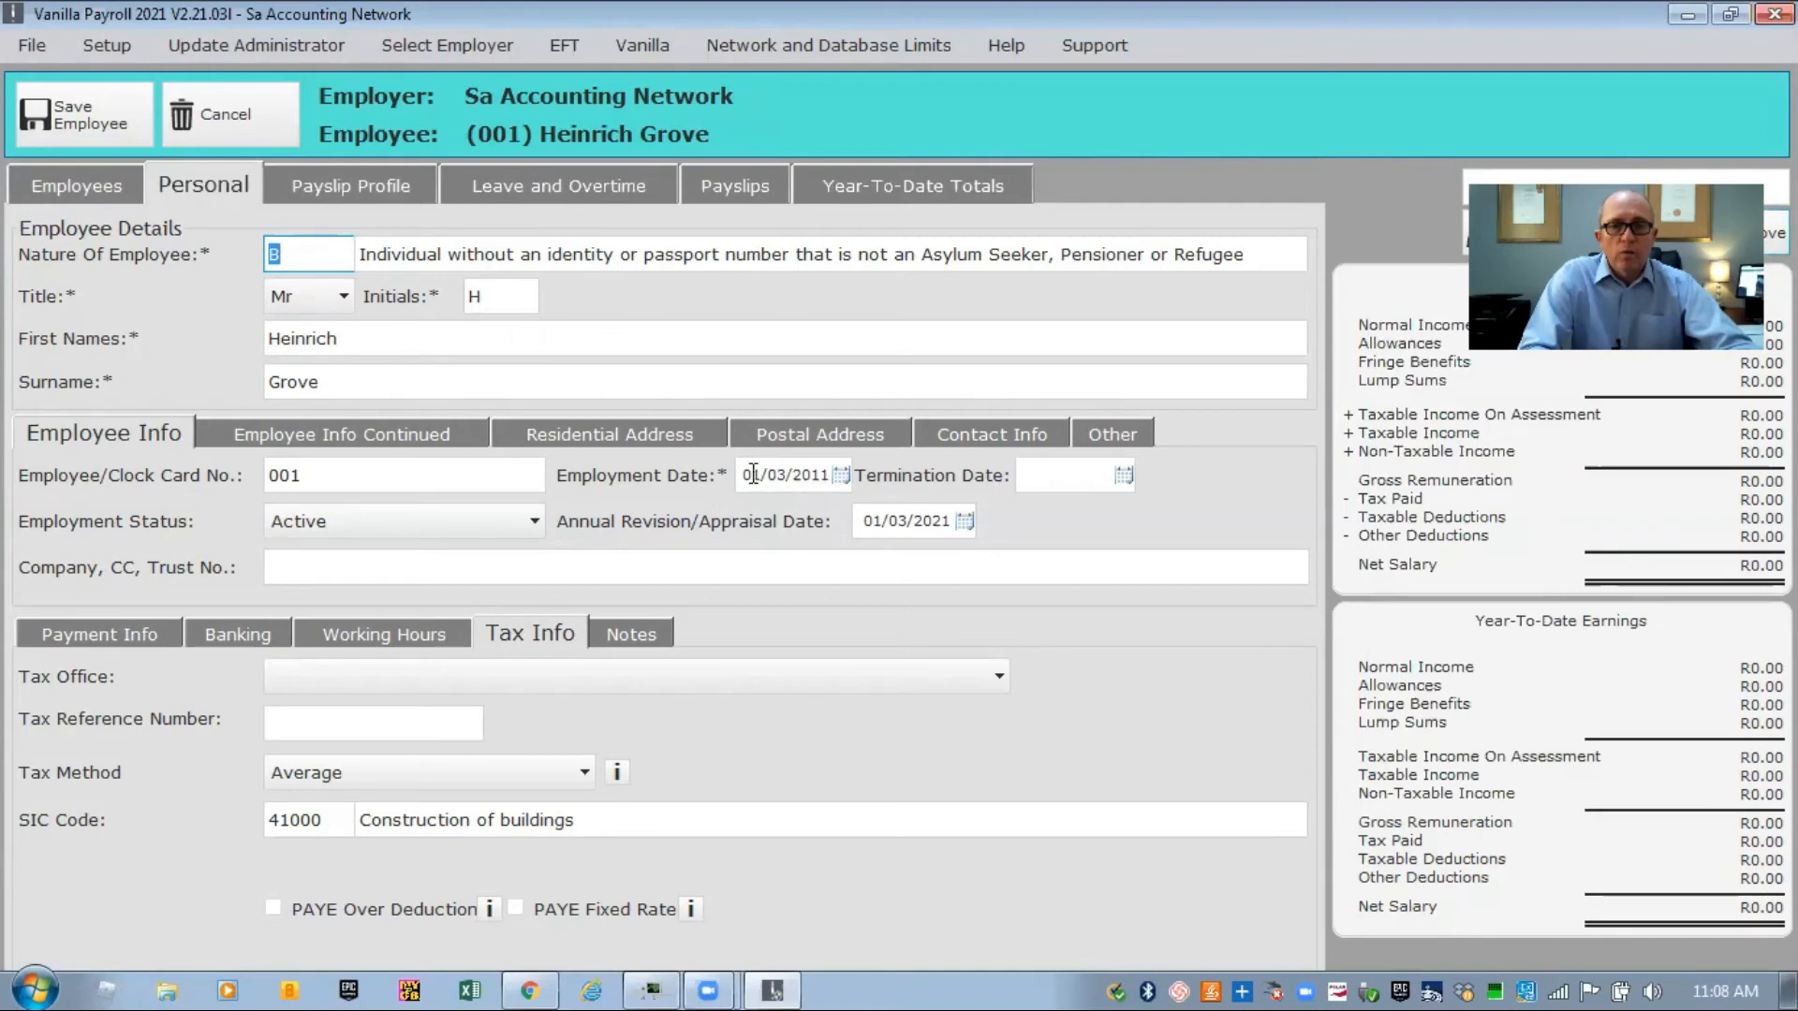
left_click(854, 185)
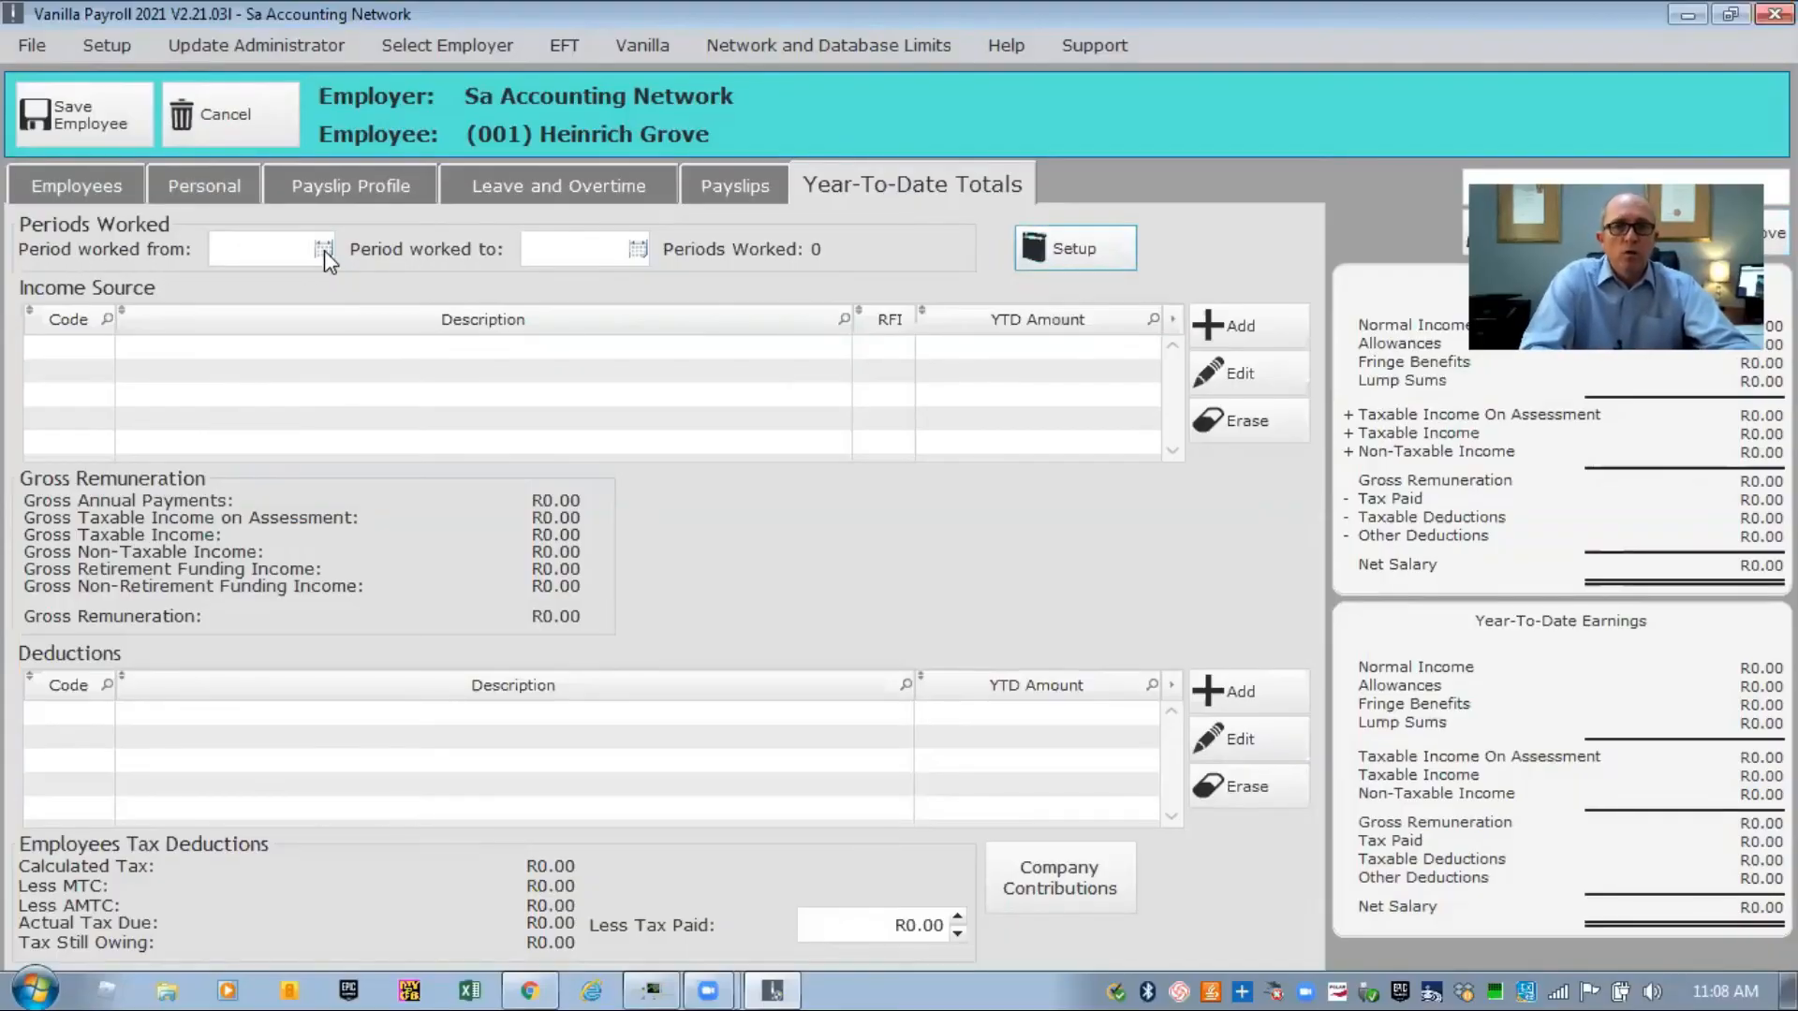
left_click(287, 252)
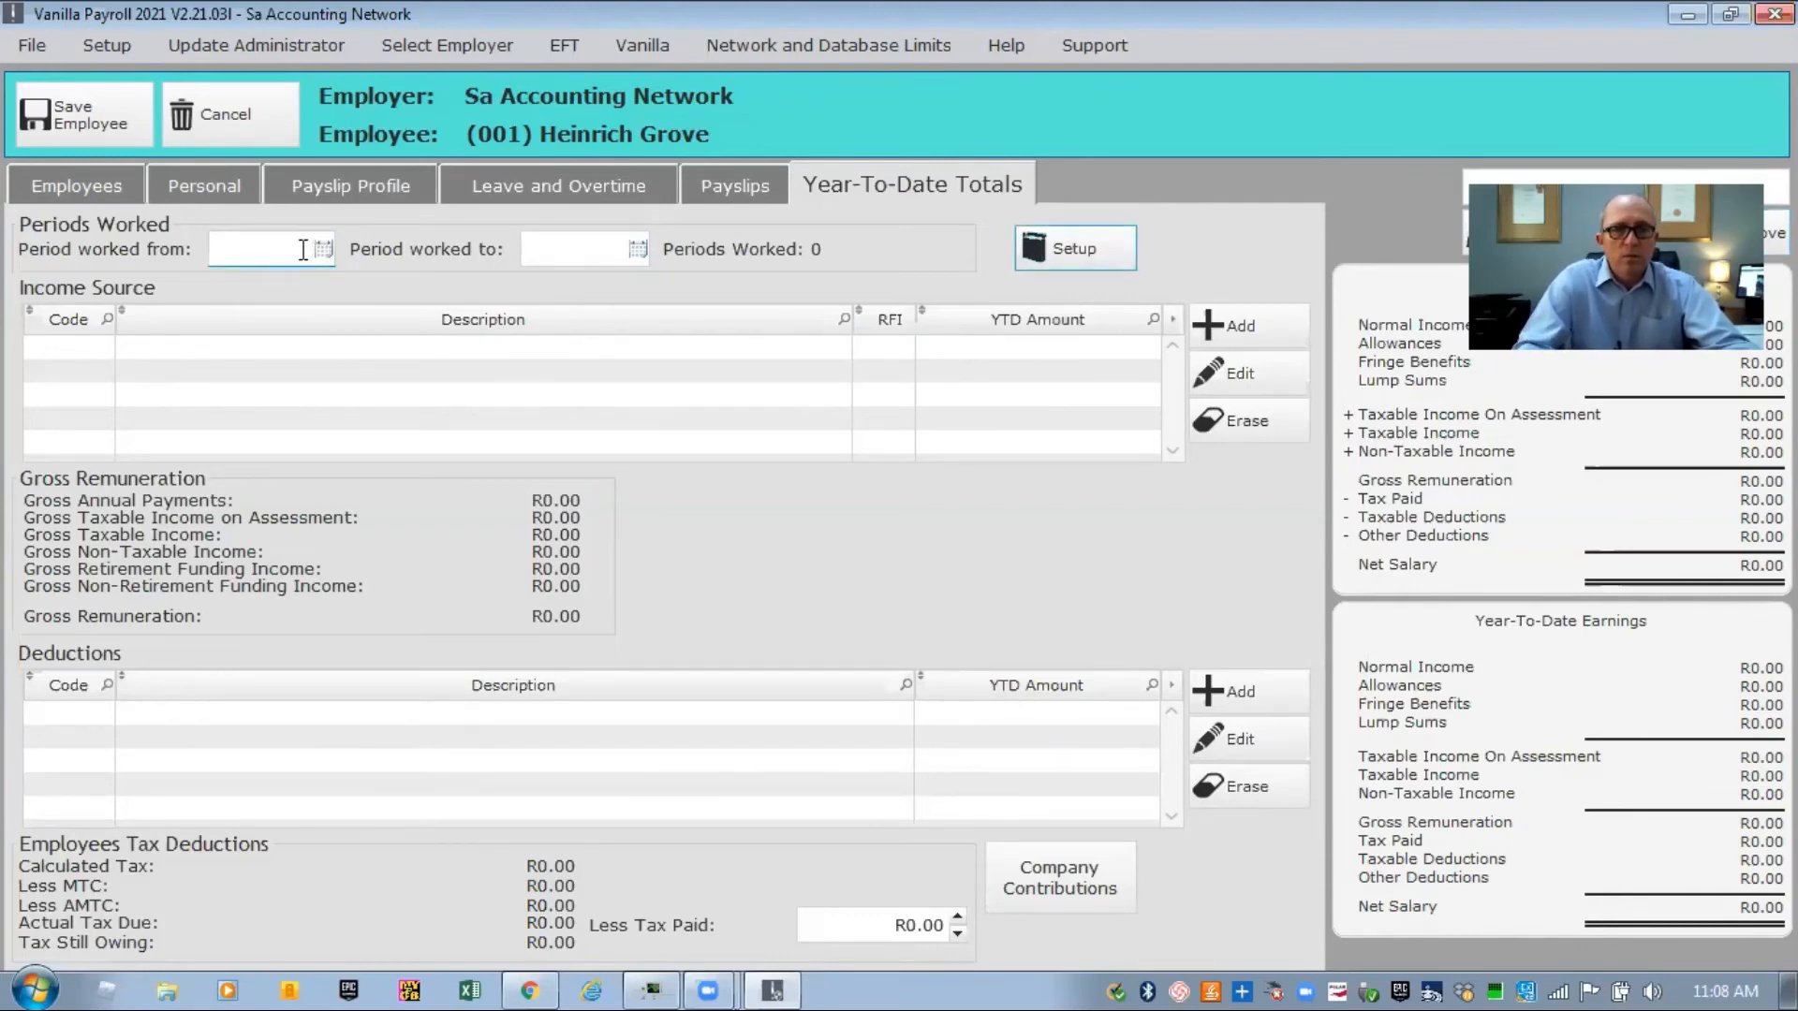
Set the period-worked end date to 31/07/2020 so 01/03/2020–31/07/2020 gives 5 periods.
left_click(563, 253)
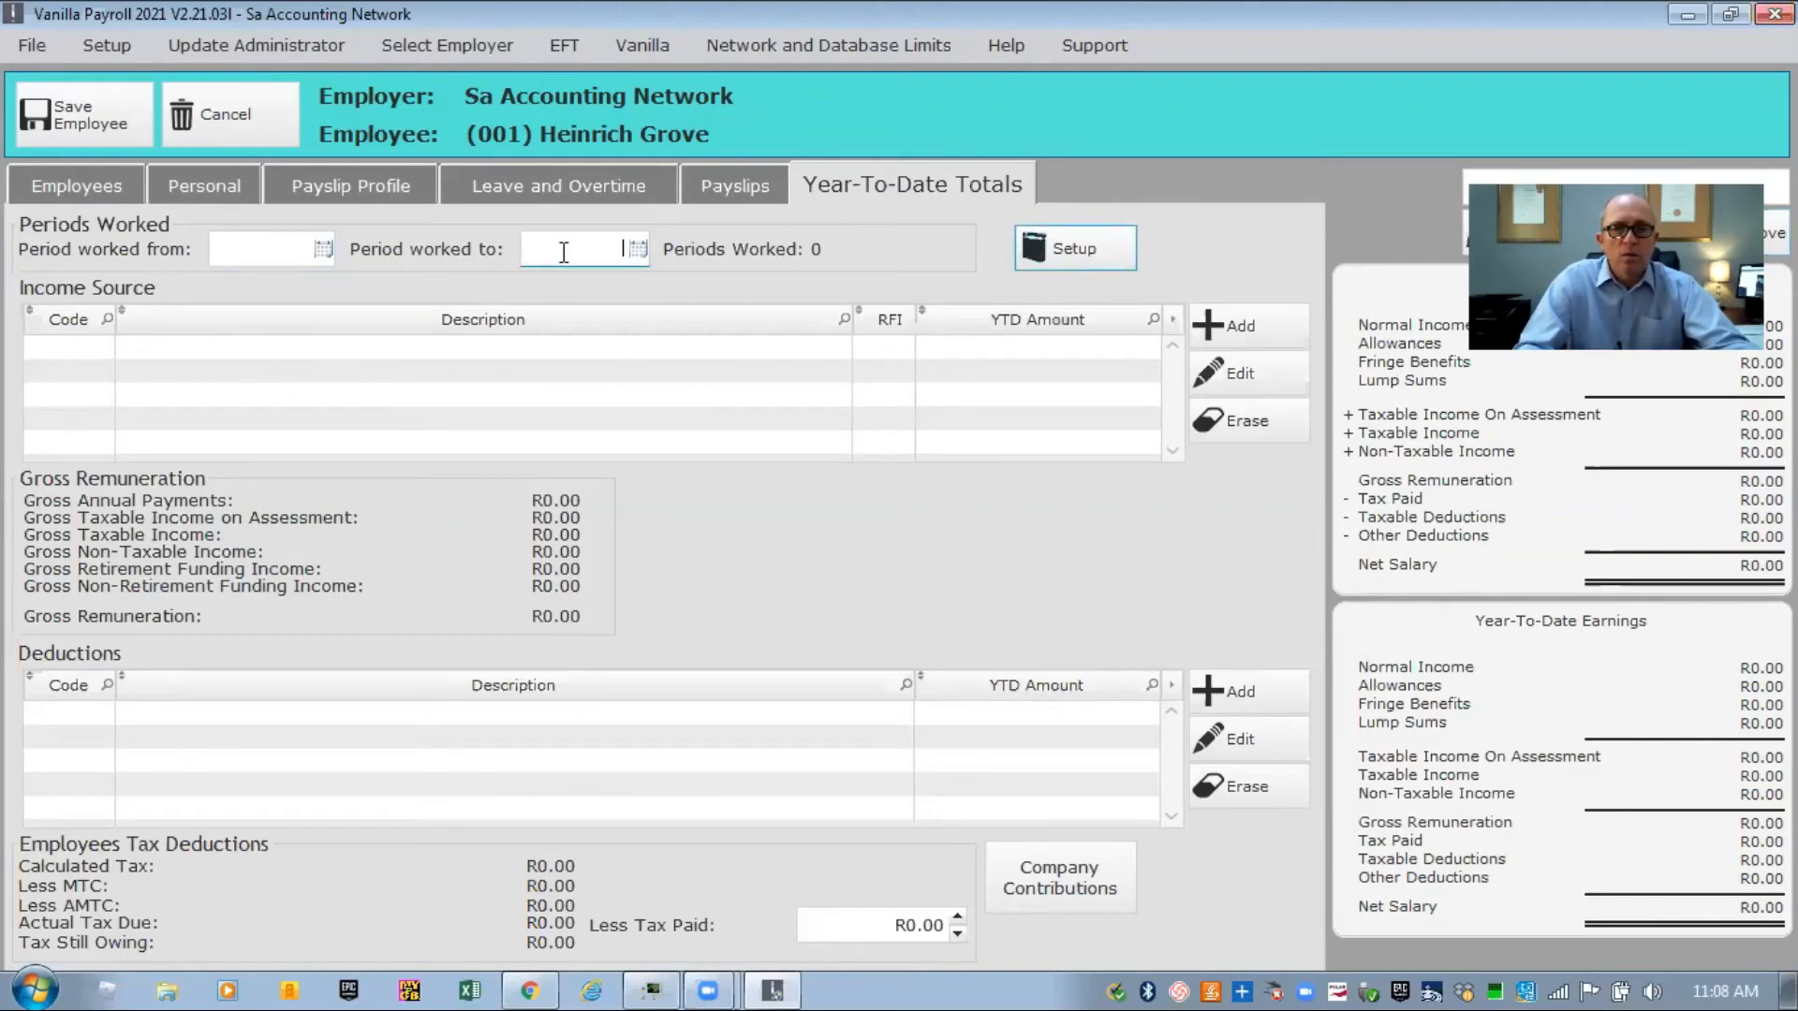
left_click(1044, 246)
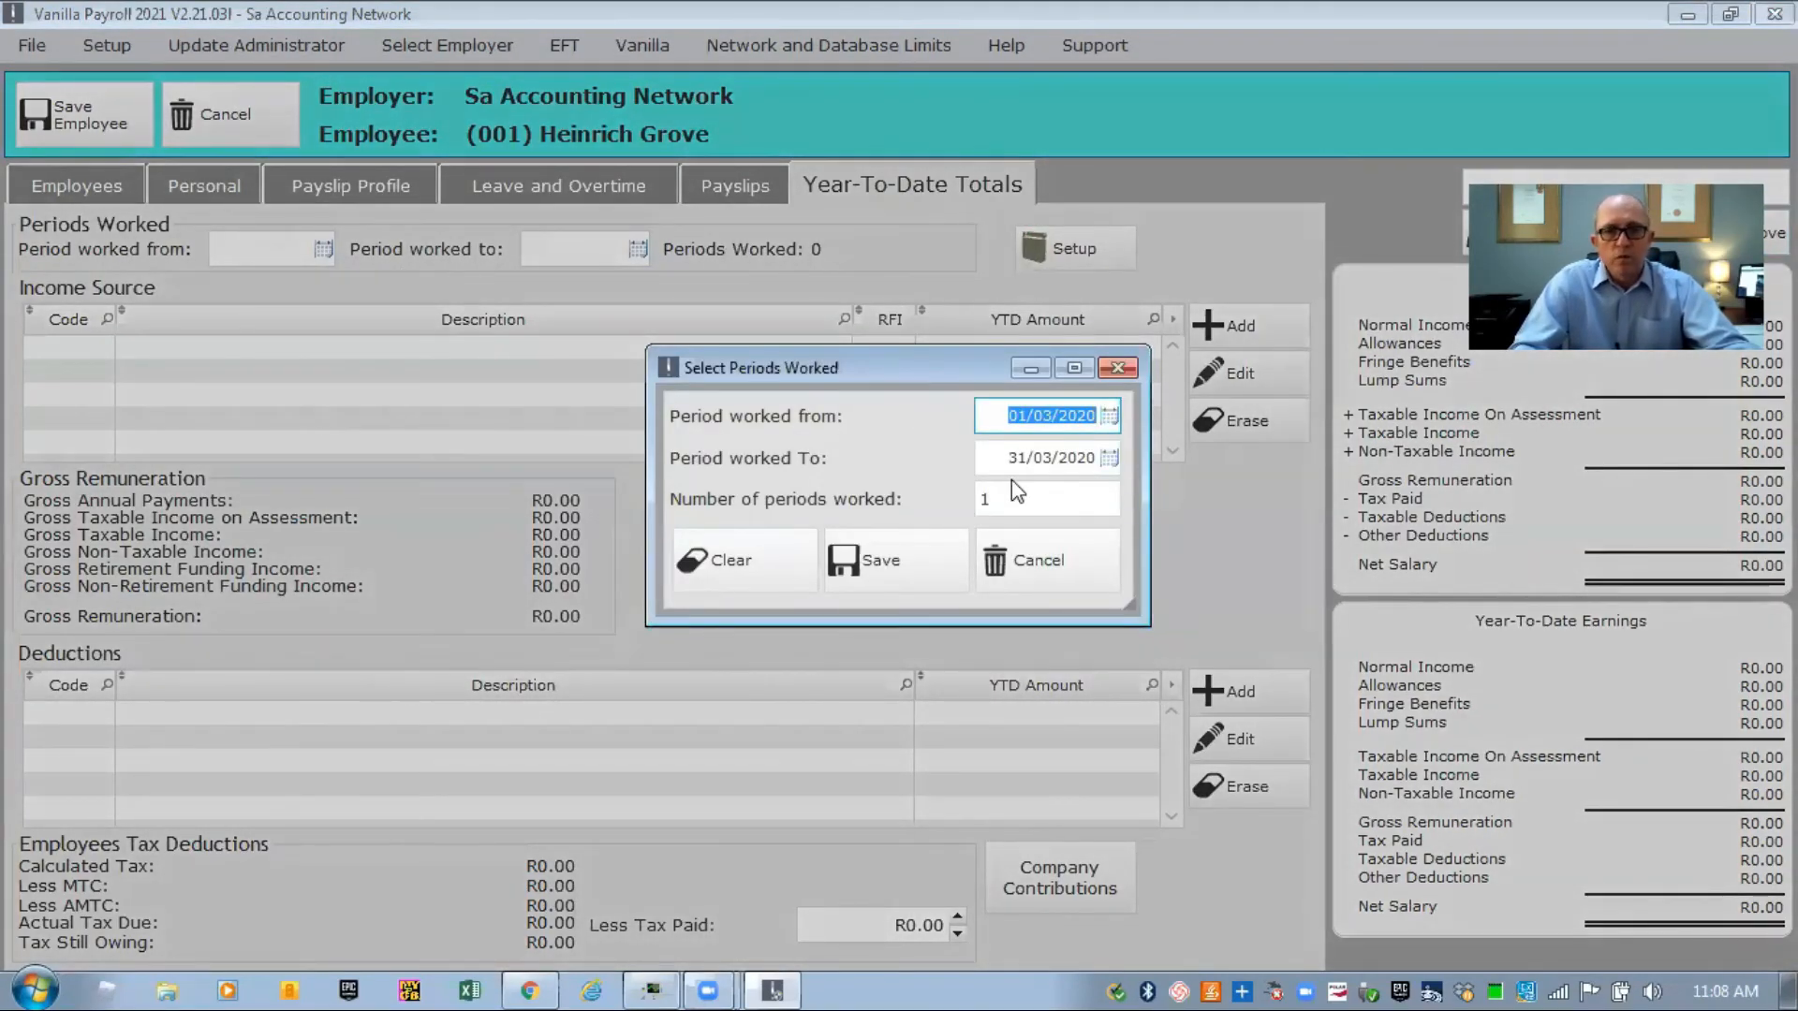
left_click(1110, 458)
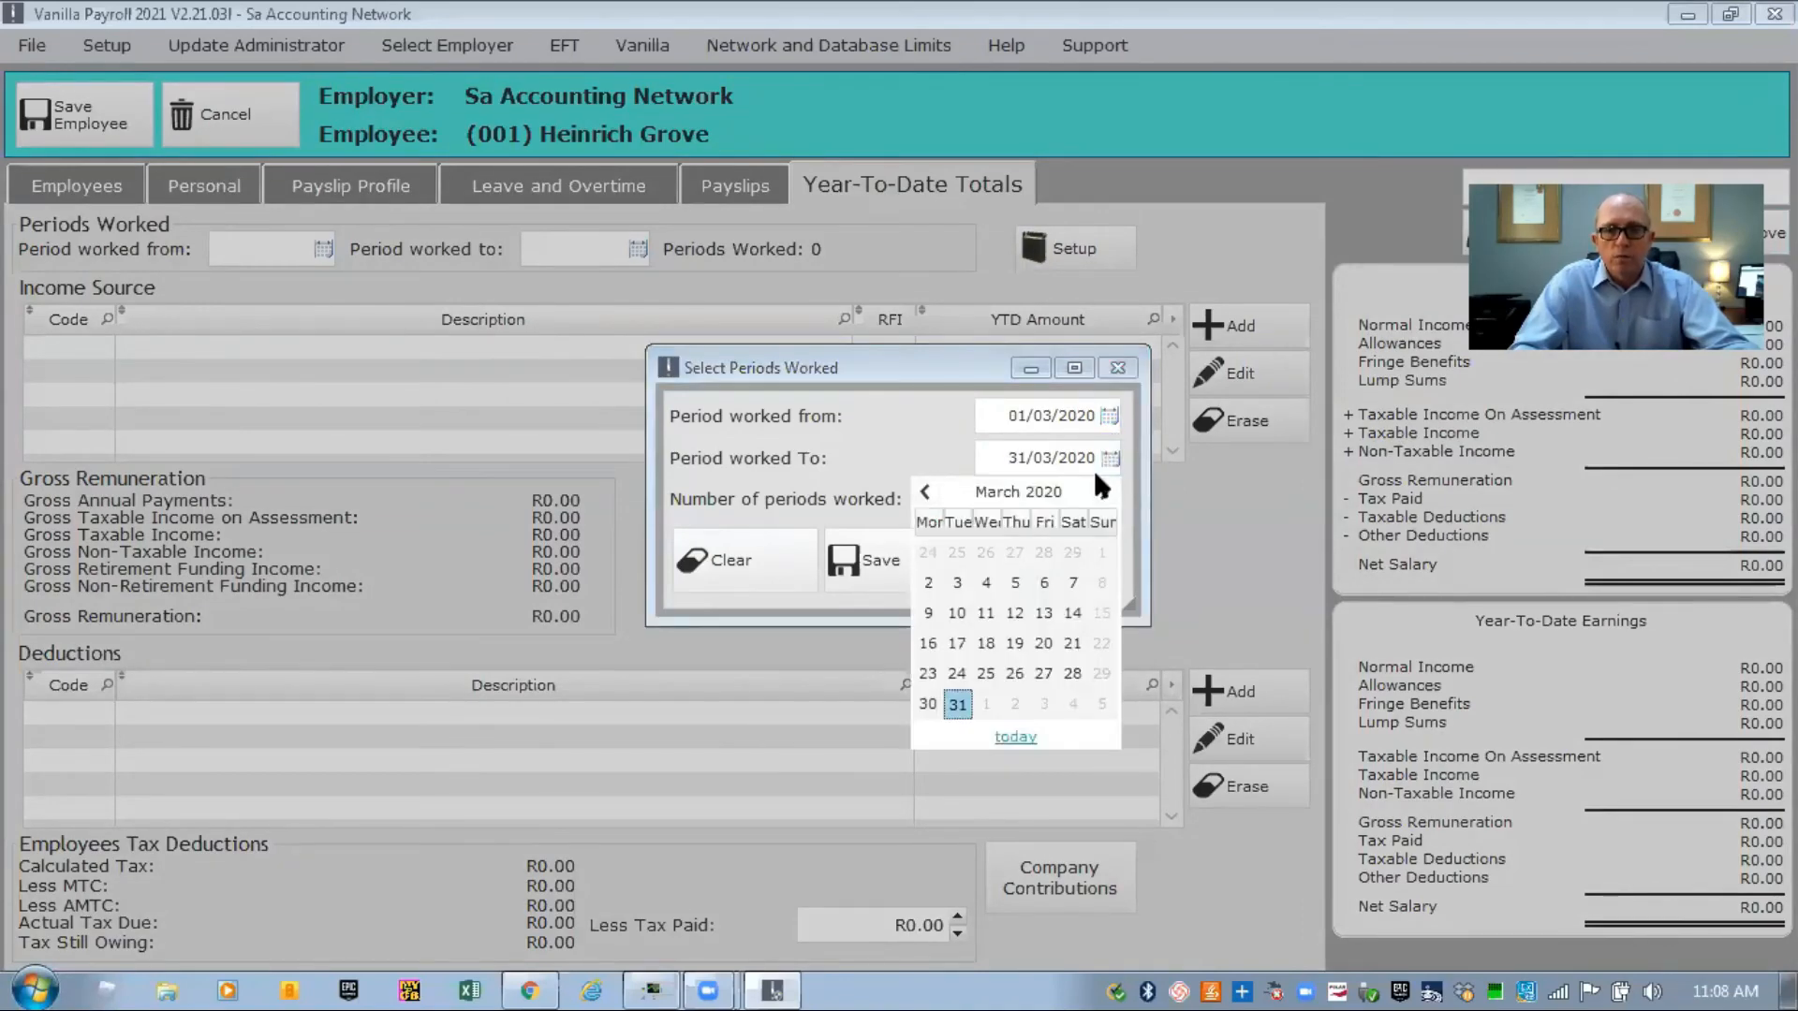
left_click(1105, 491)
left_click(1105, 492)
left_click(1105, 492)
left_click(1105, 492)
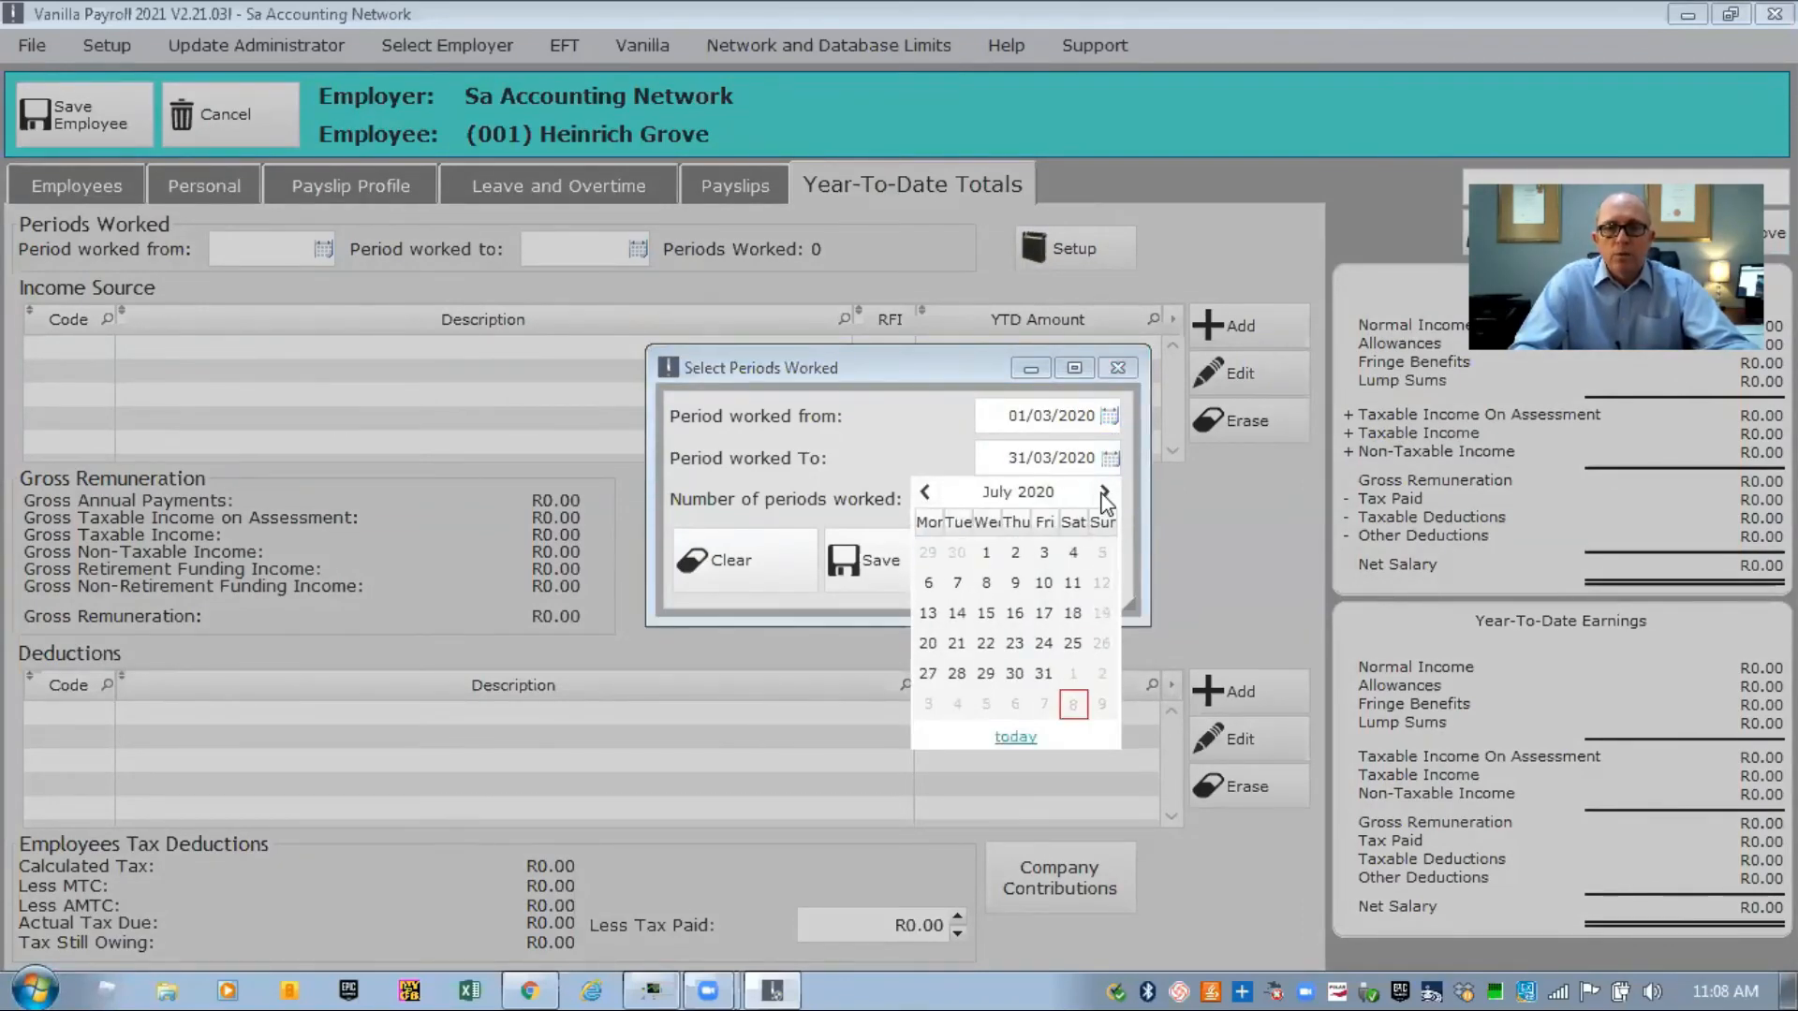
left_click(1044, 675)
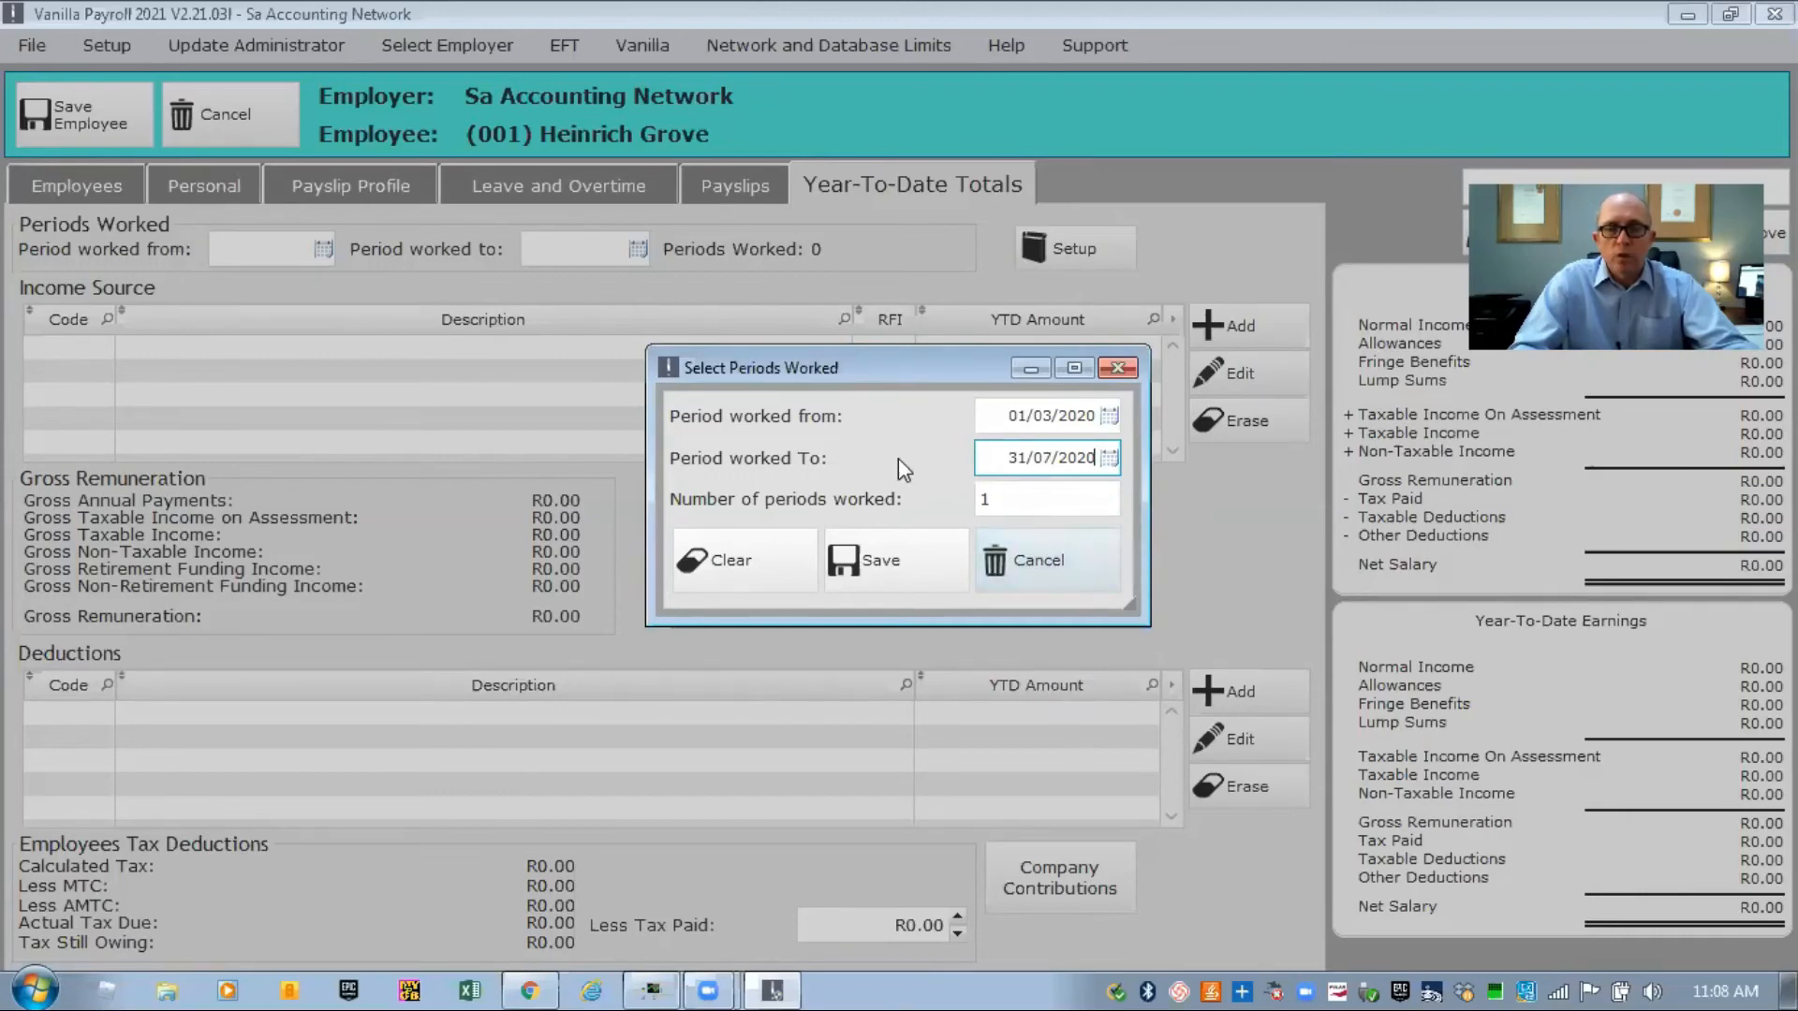
left_click(888, 564)
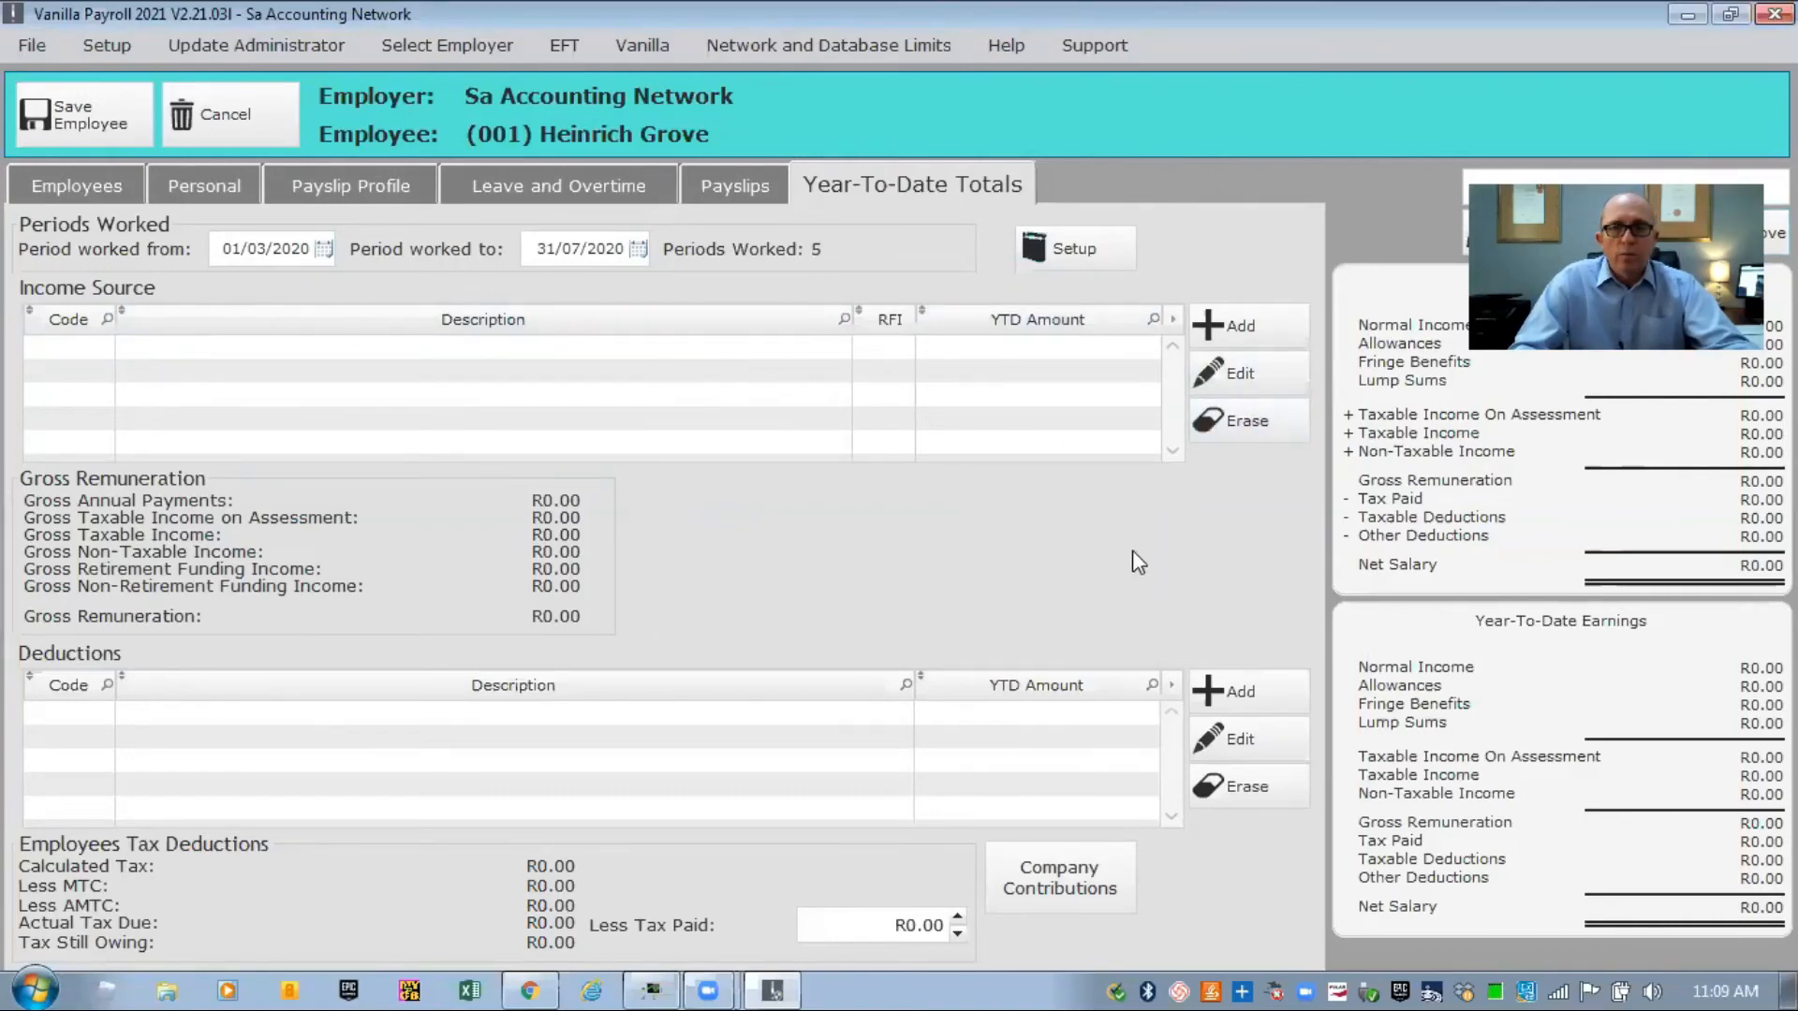
Add income source 3601 Income-Taxable with a year-to-date amount of R50 000.00.
left_click(1208, 326)
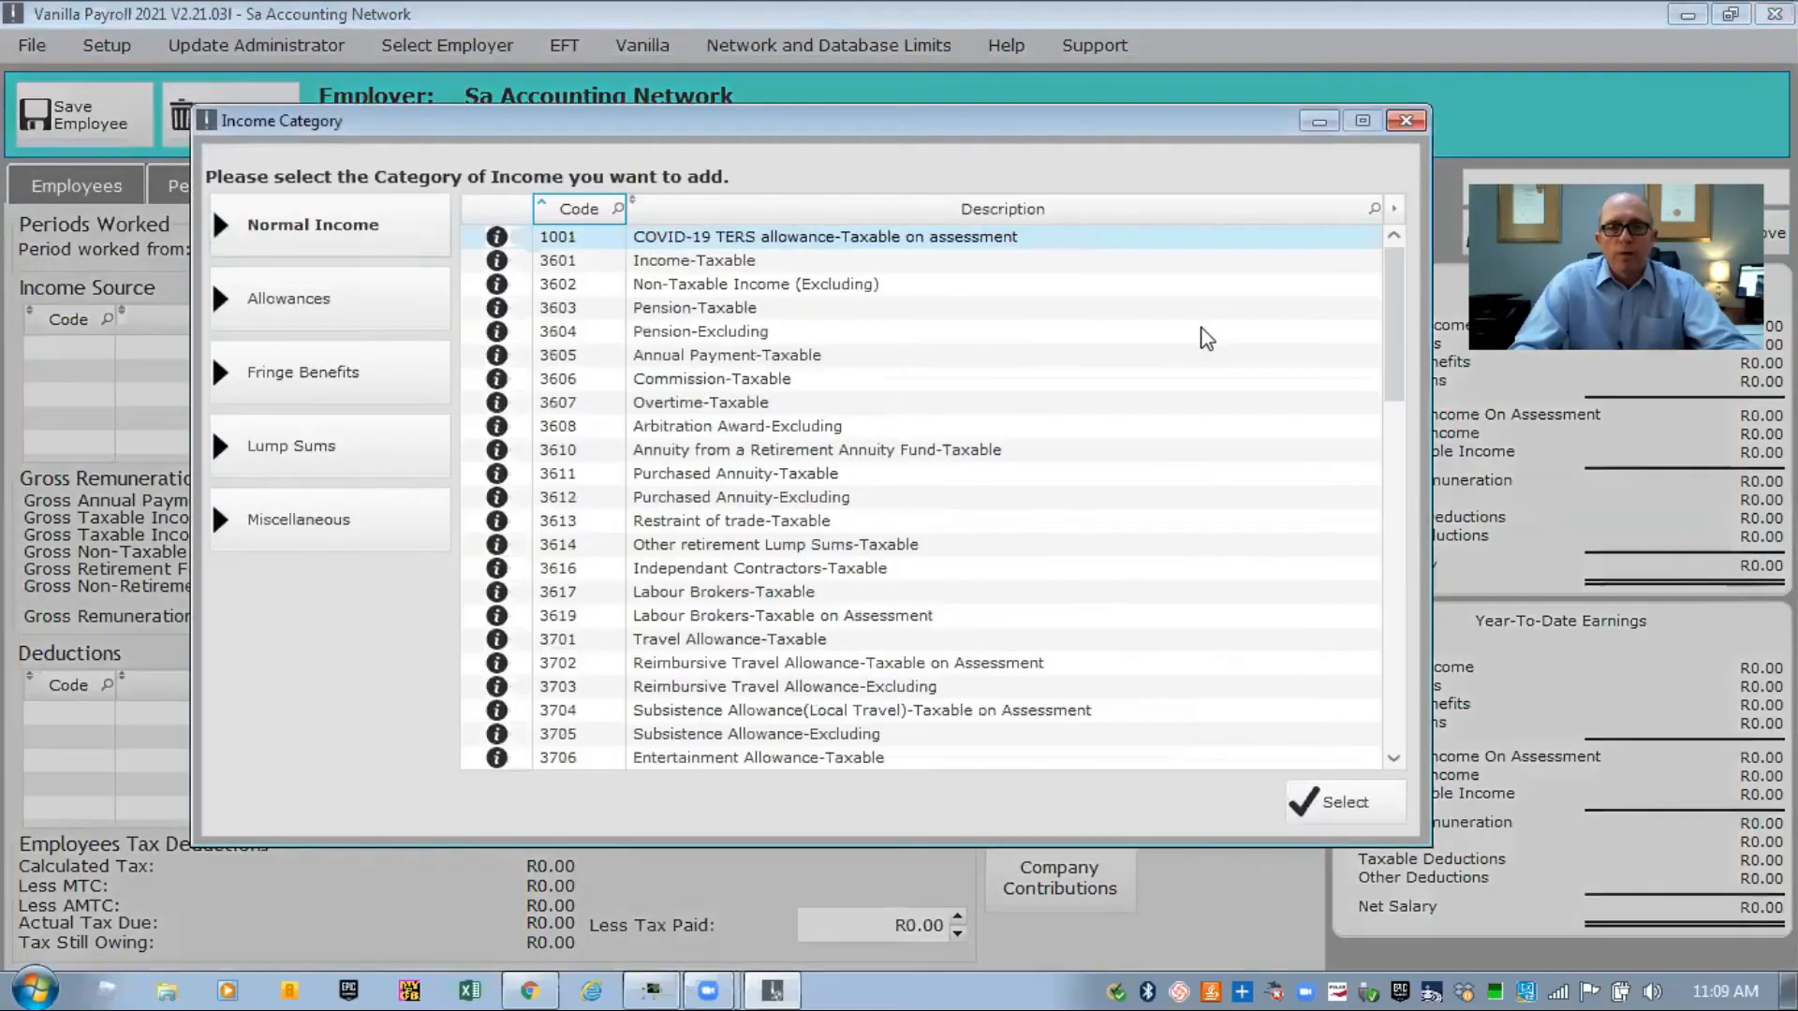
left_click(712, 262)
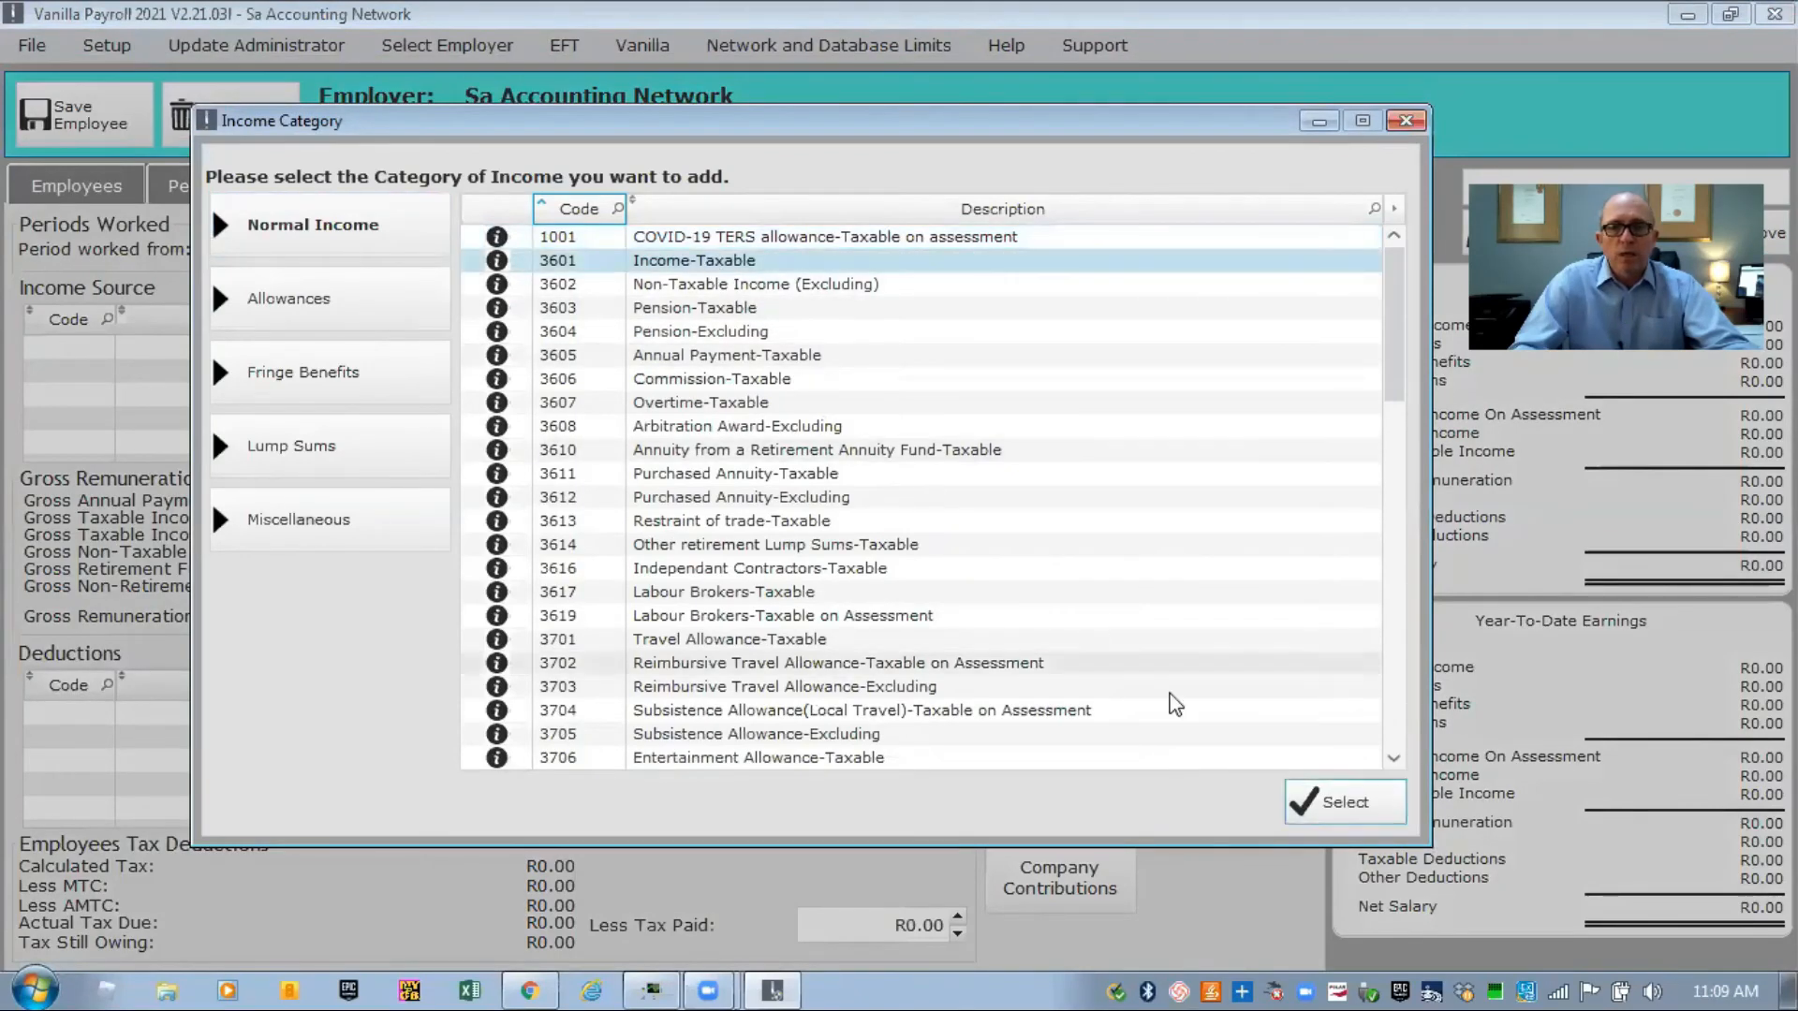
left_click(1333, 795)
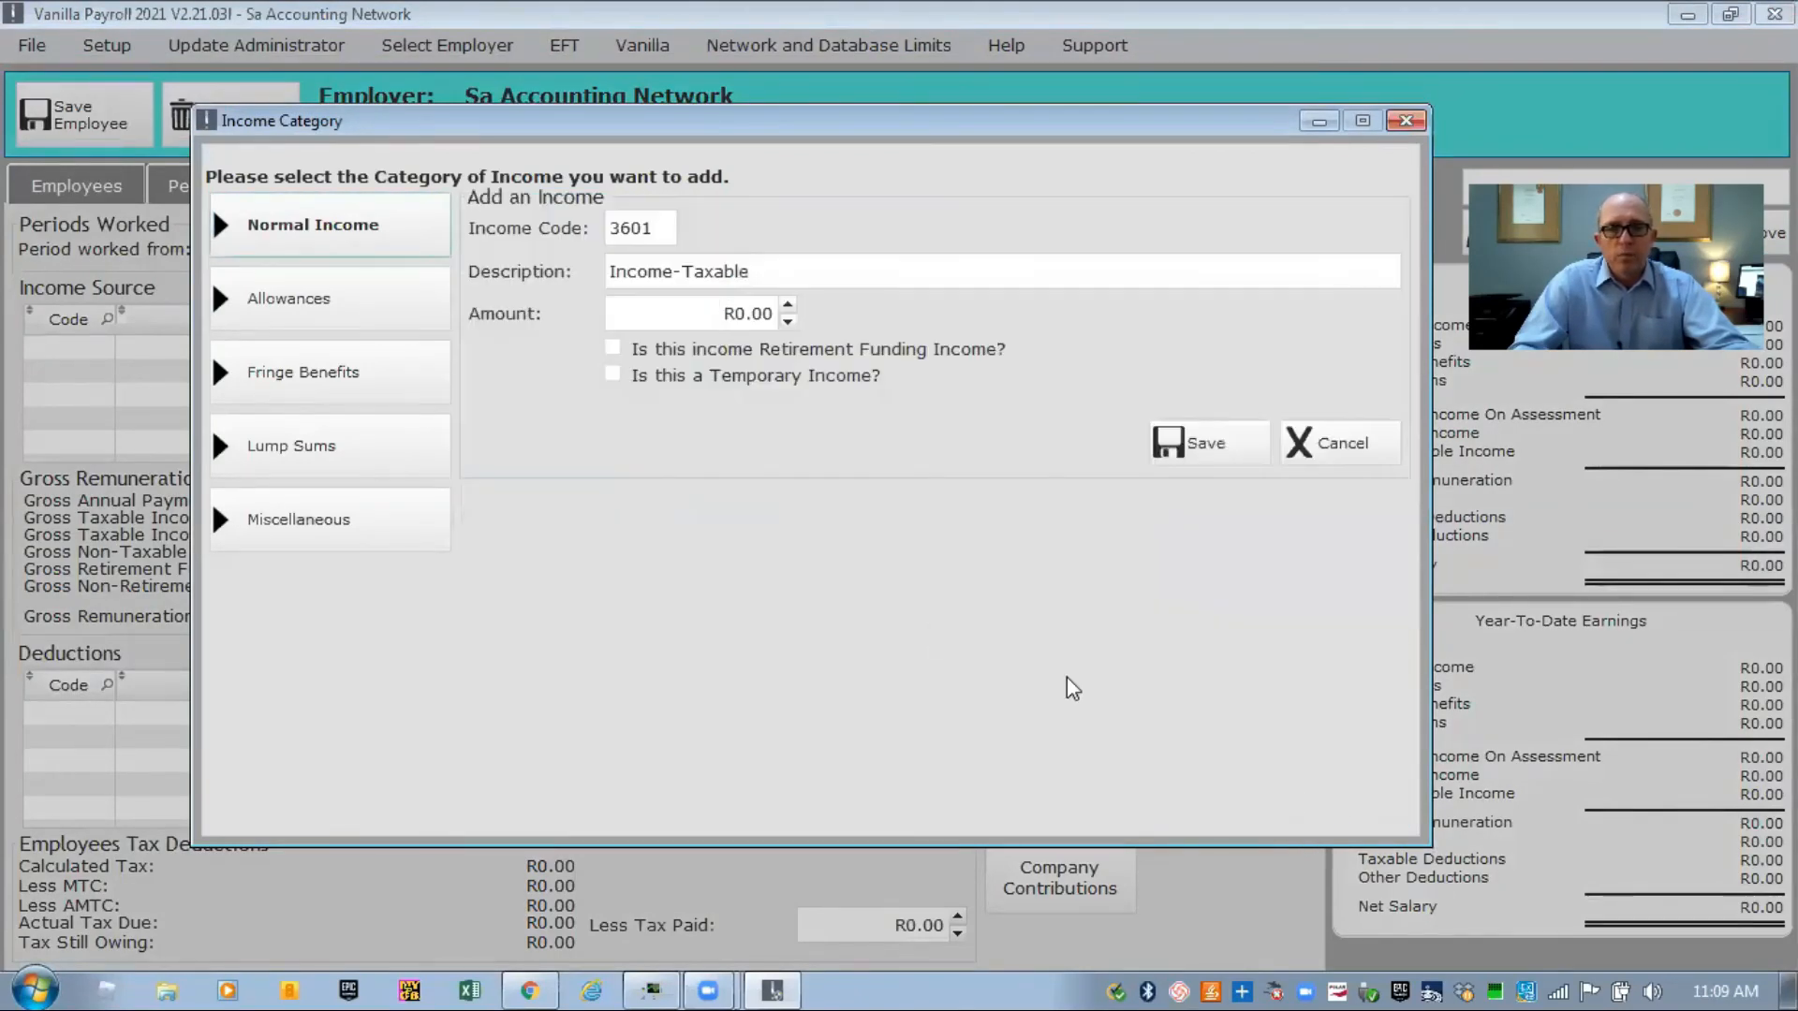
left_click(632, 313)
type("50000")
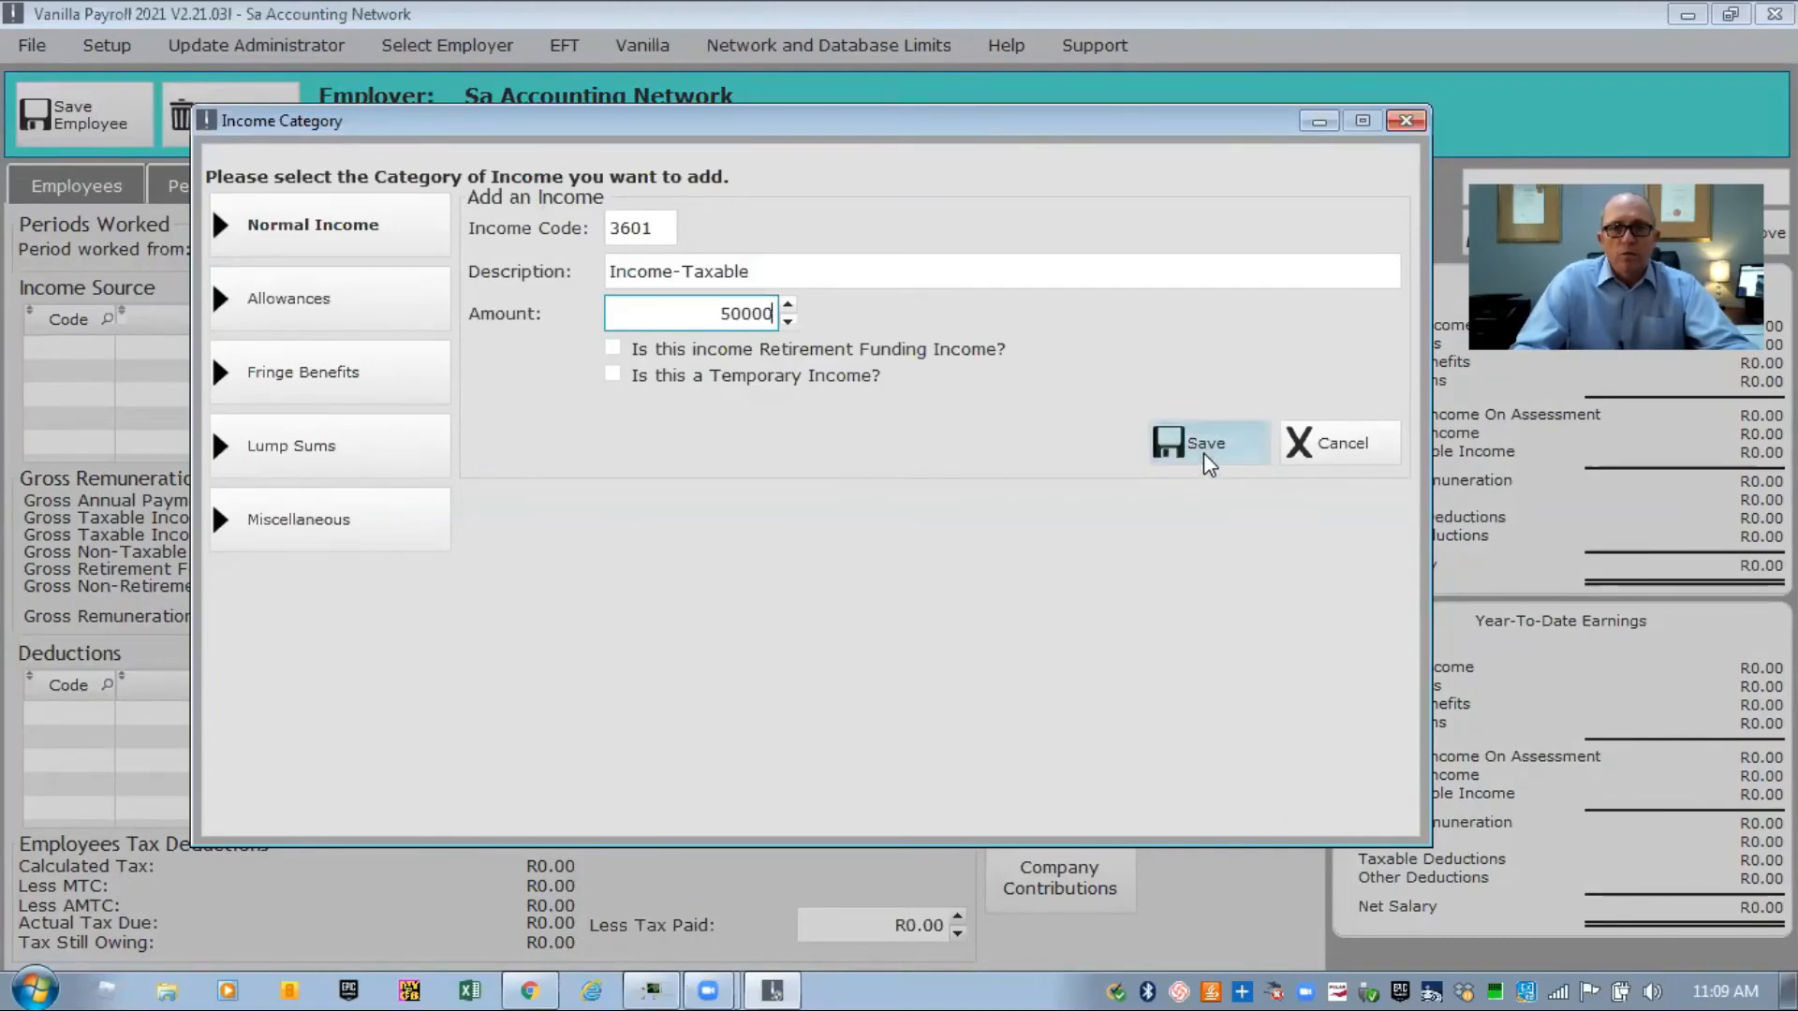
left_click(1204, 452)
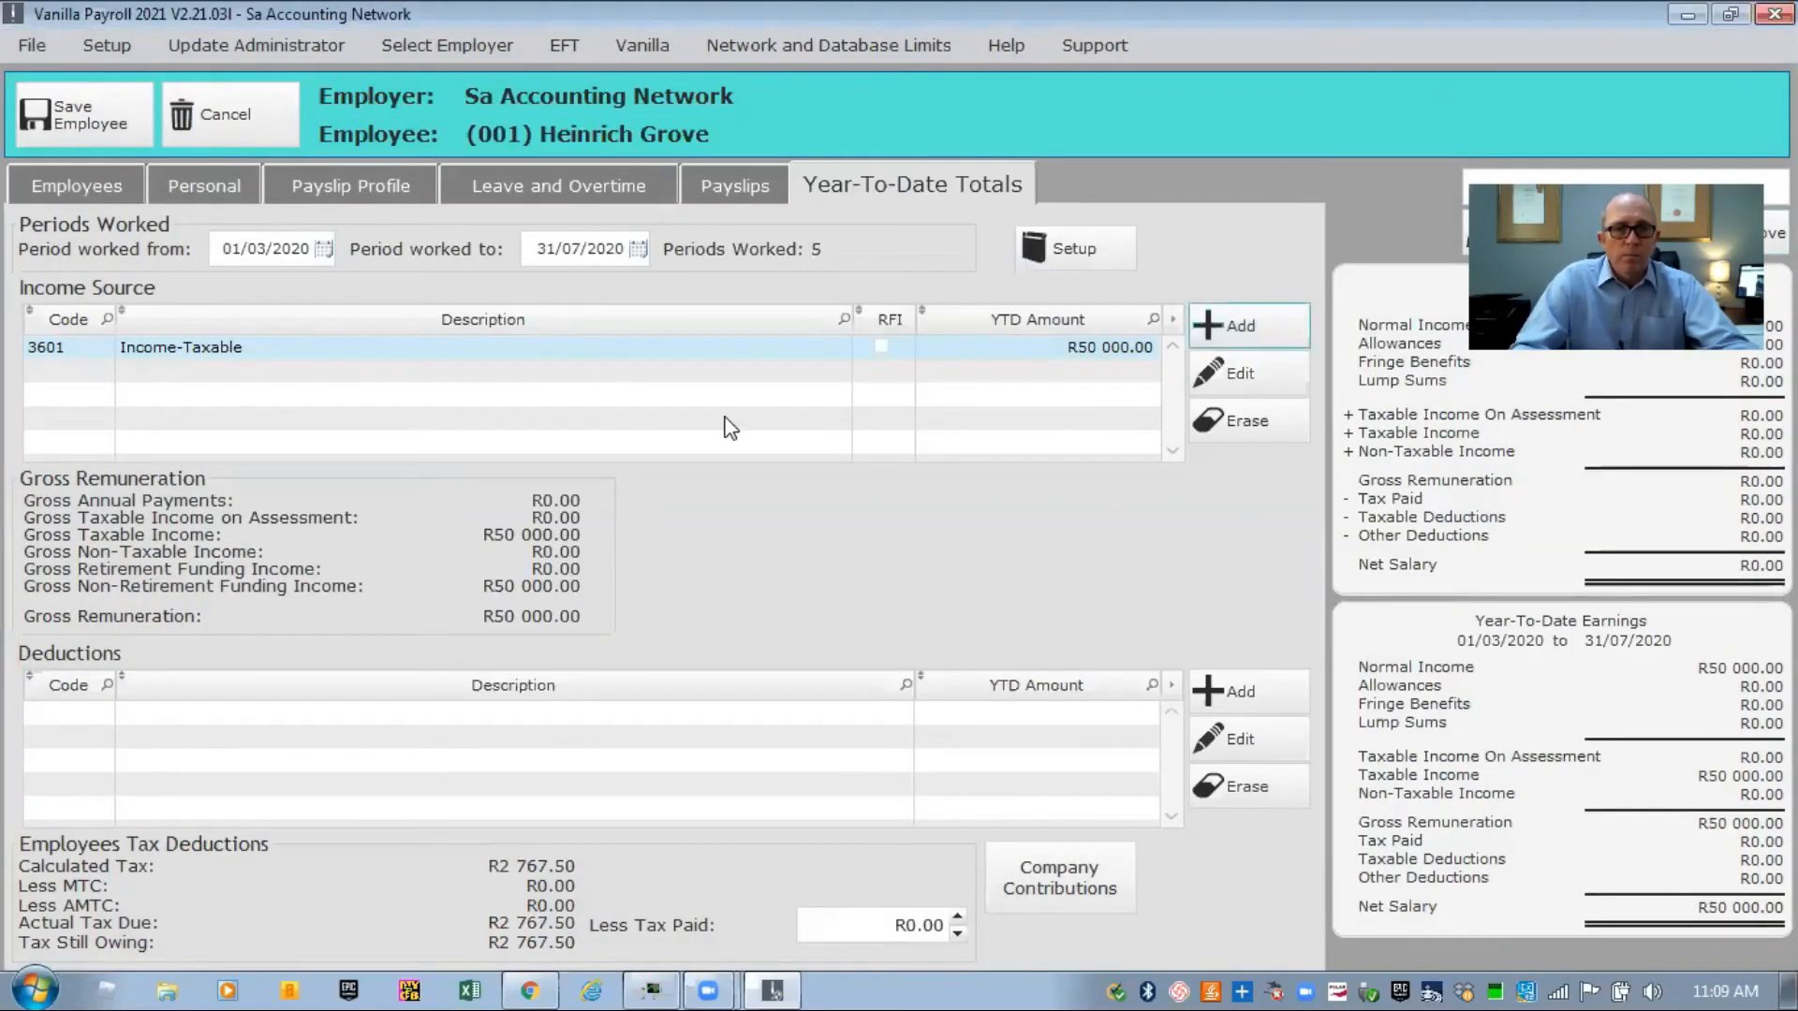
Add allowance 3701 Travel Allowance-Taxable with a year-to-date amount of R25 000.00.
left_click(1238, 325)
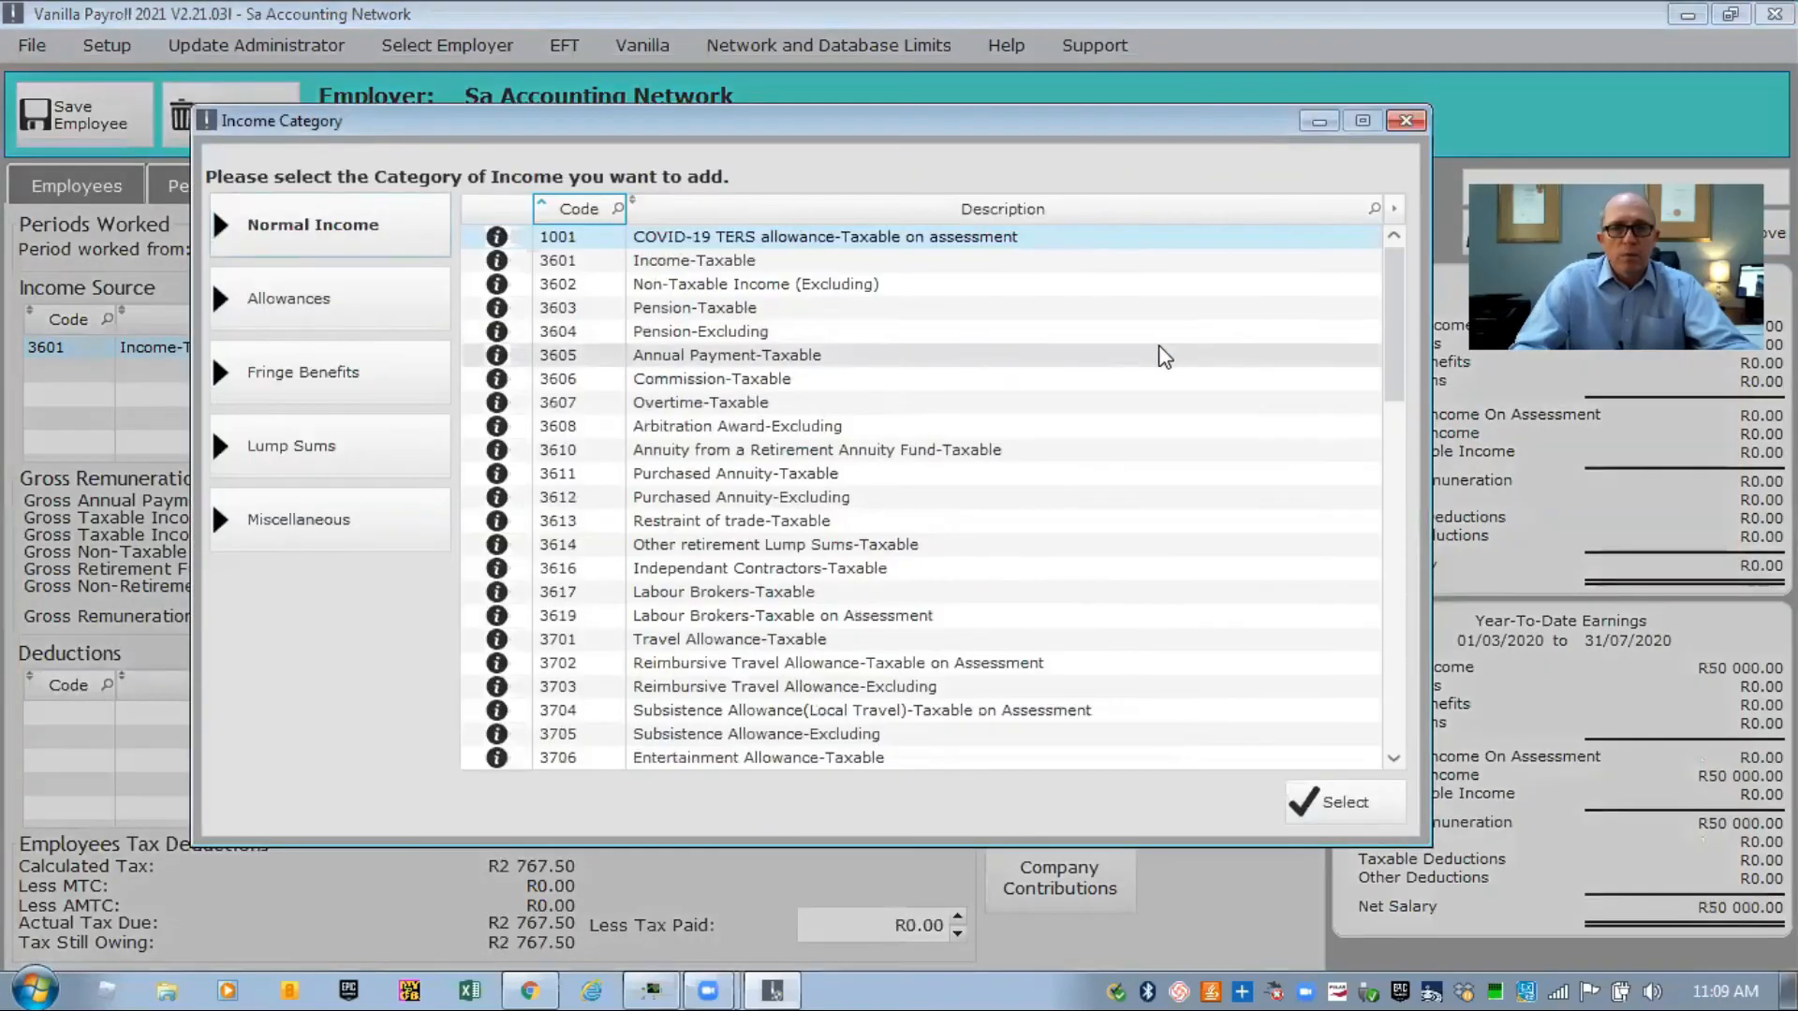
left_click(295, 292)
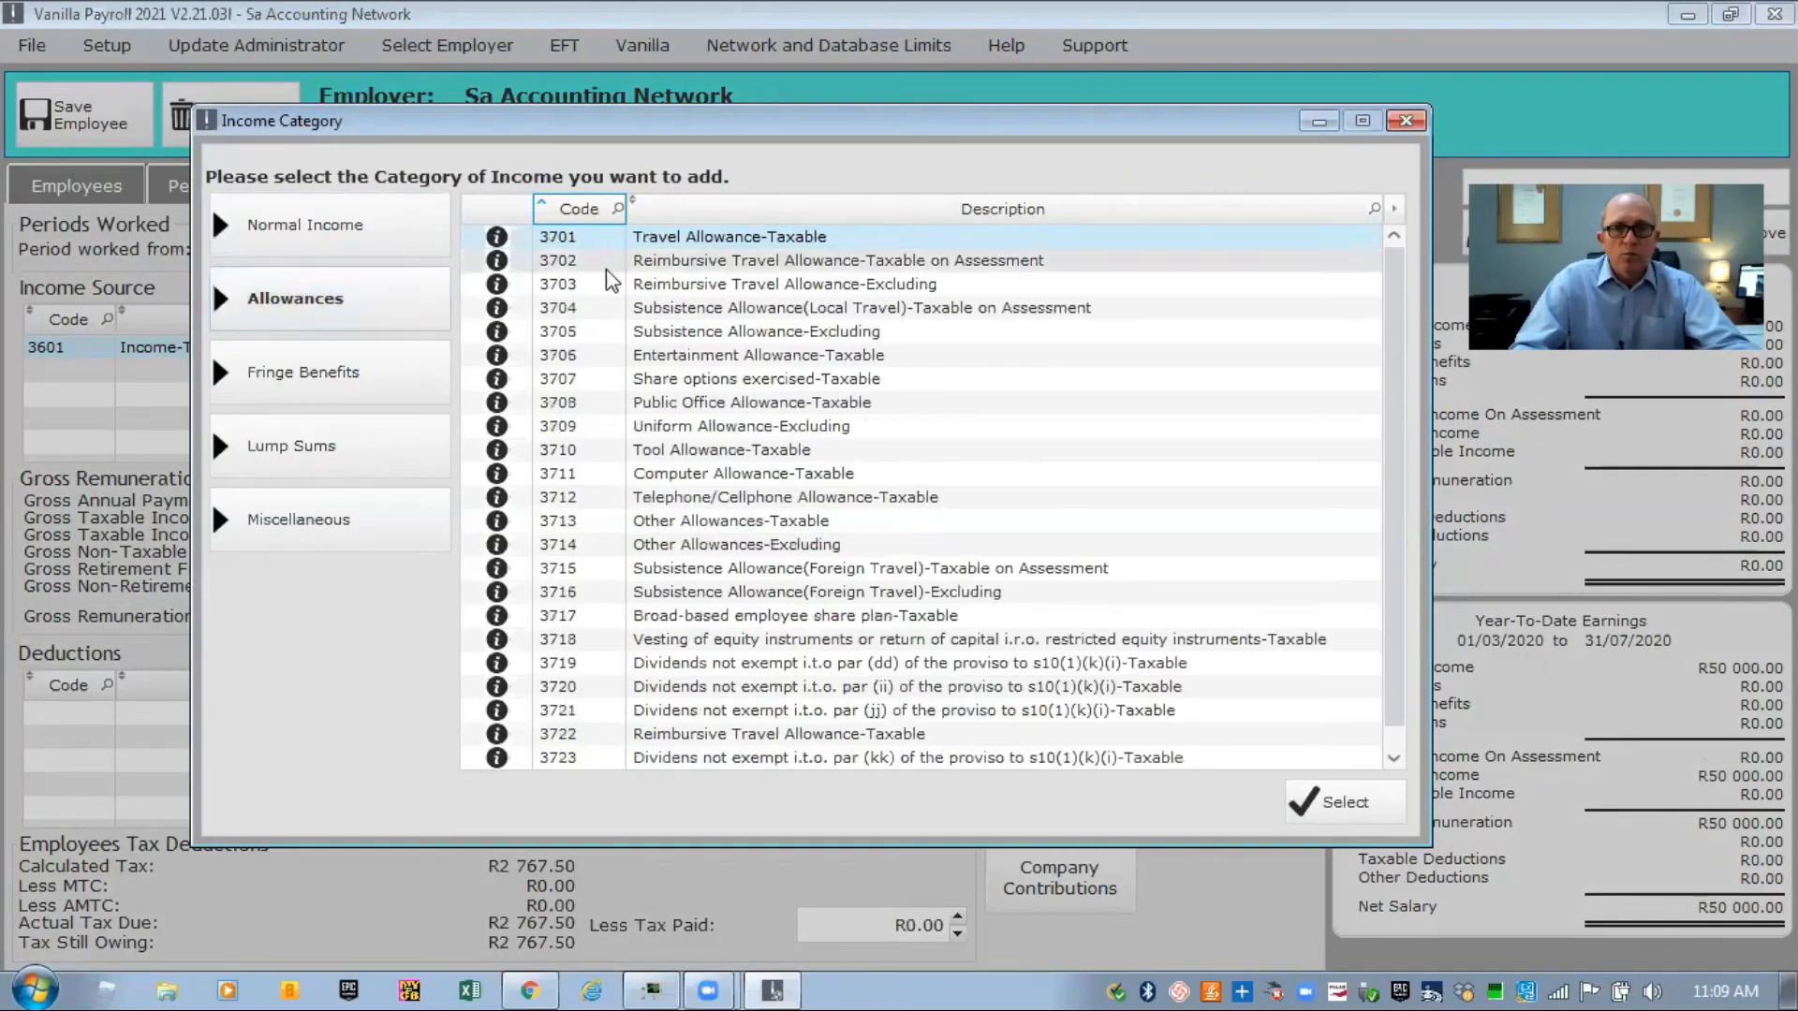
double_click(646, 237)
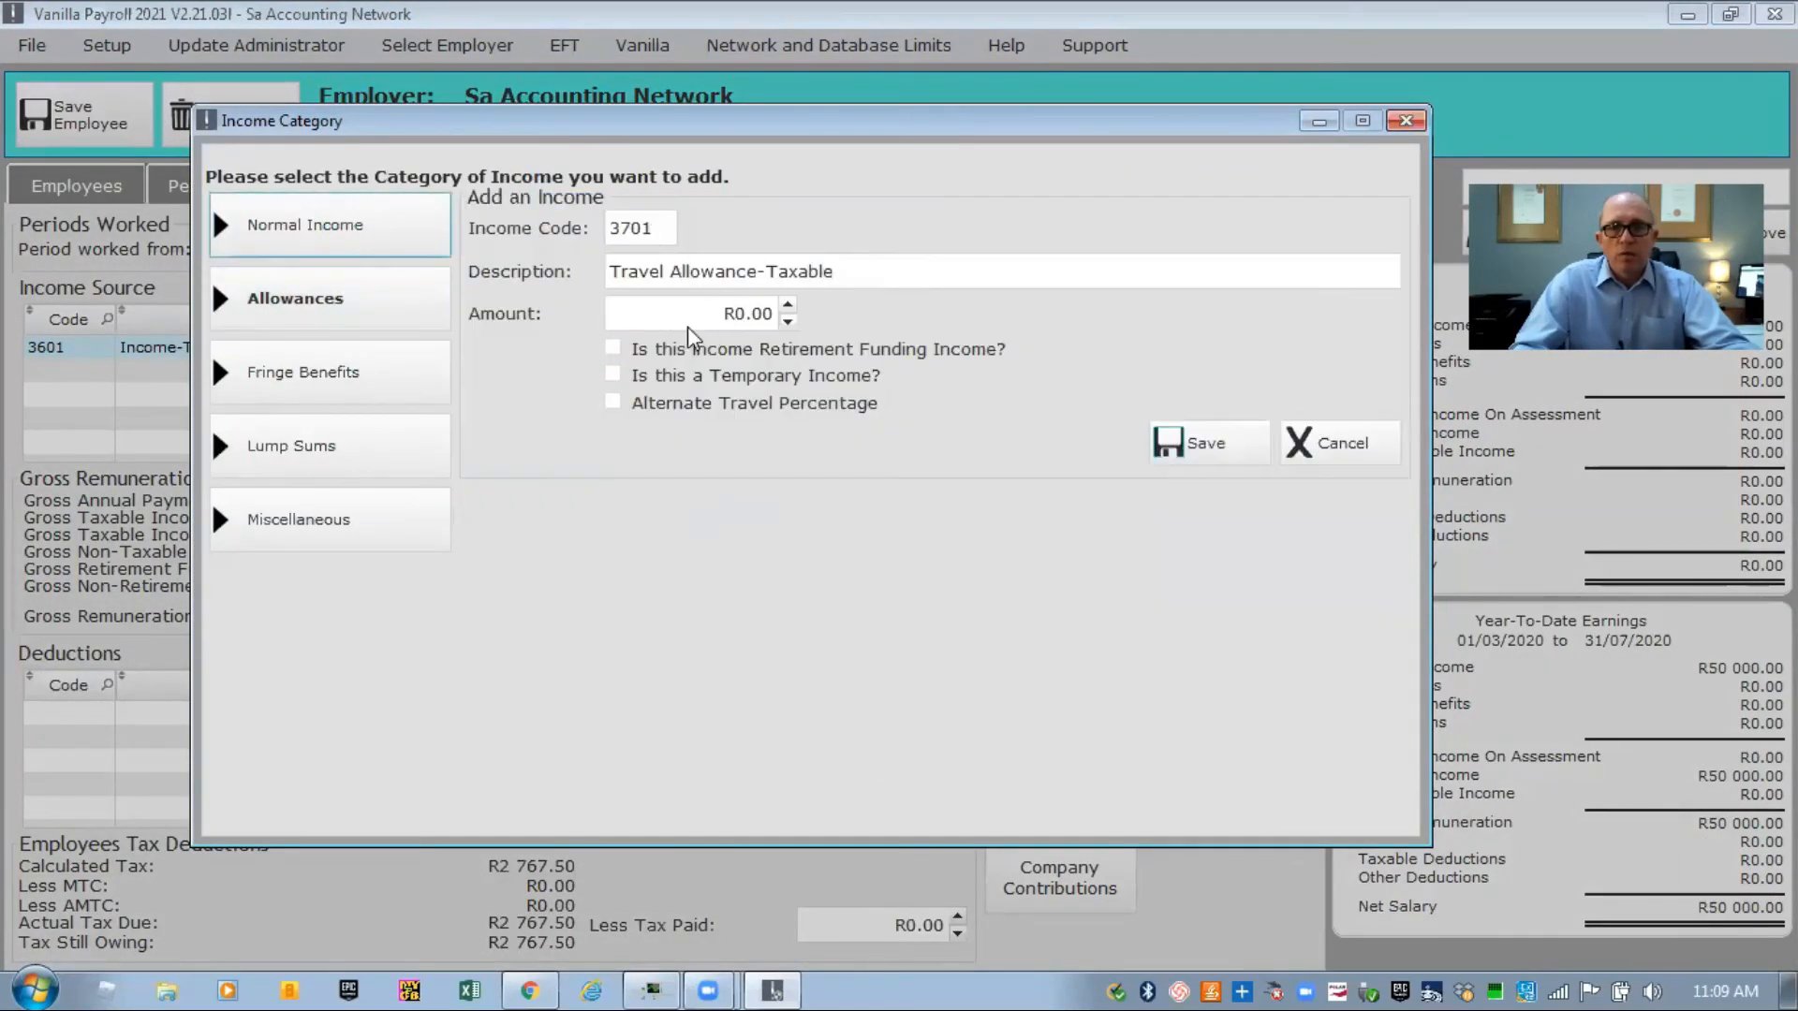
type("25000")
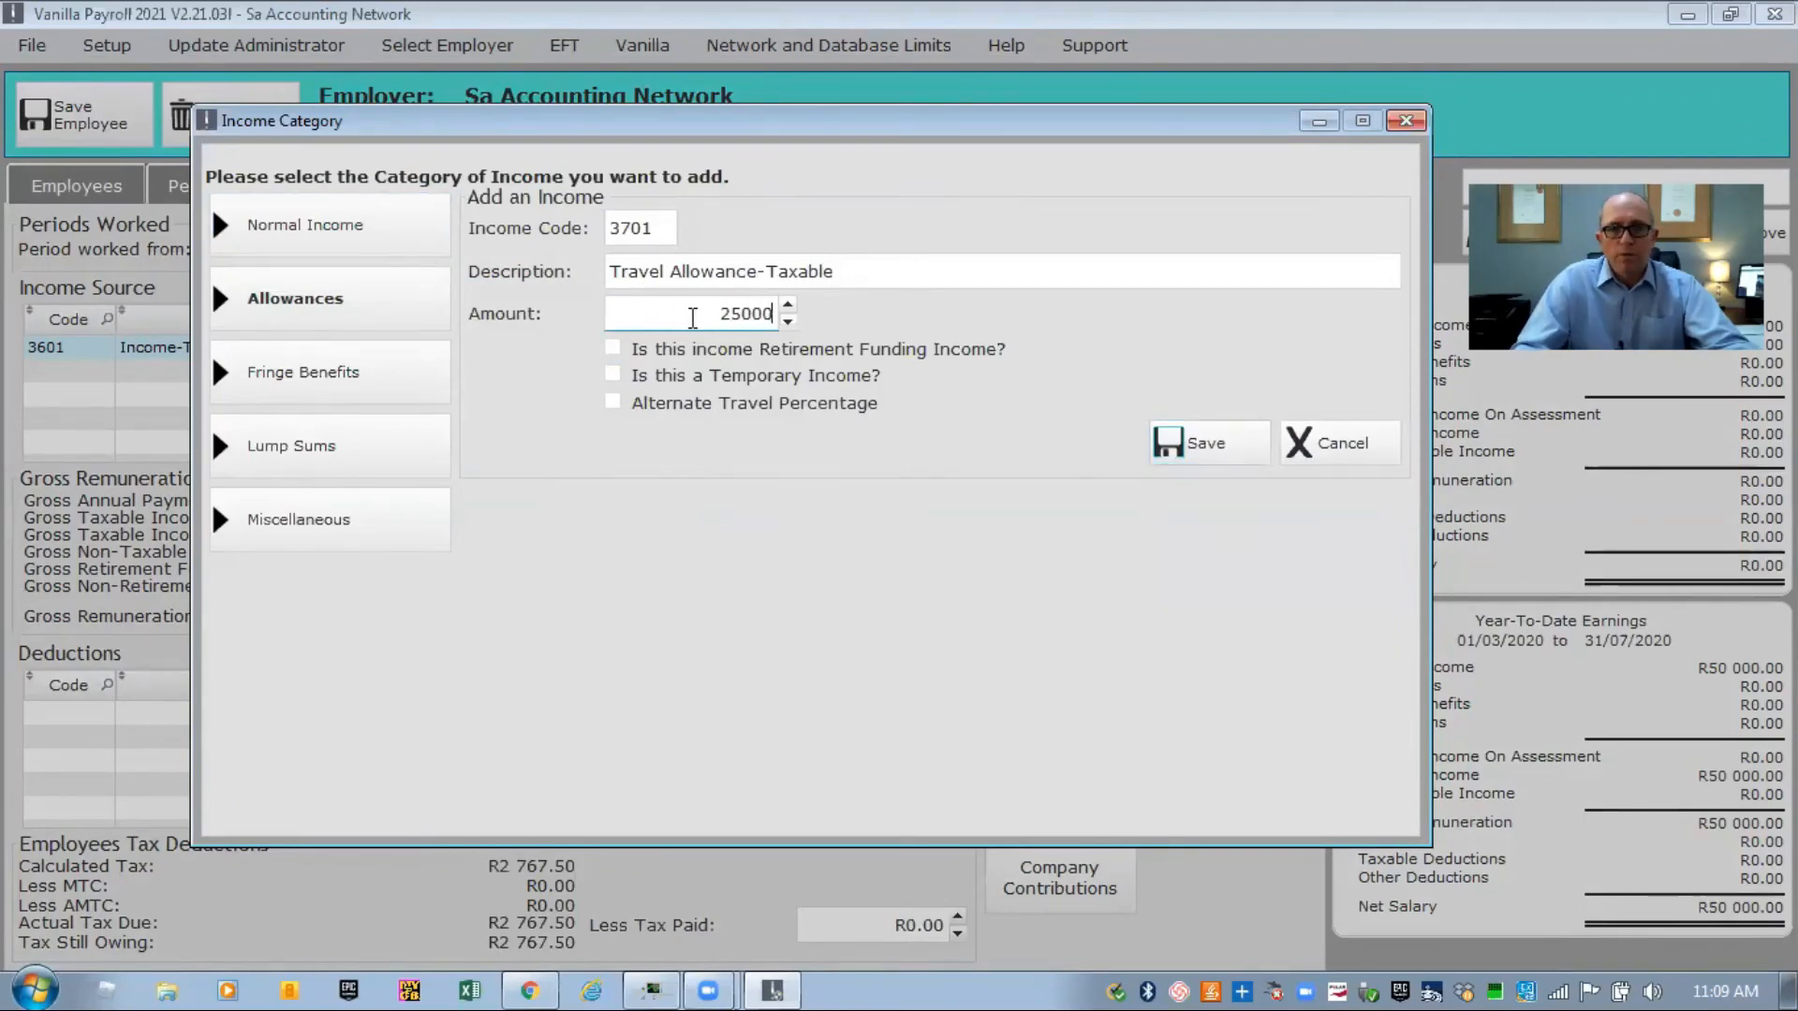
left_click(1165, 425)
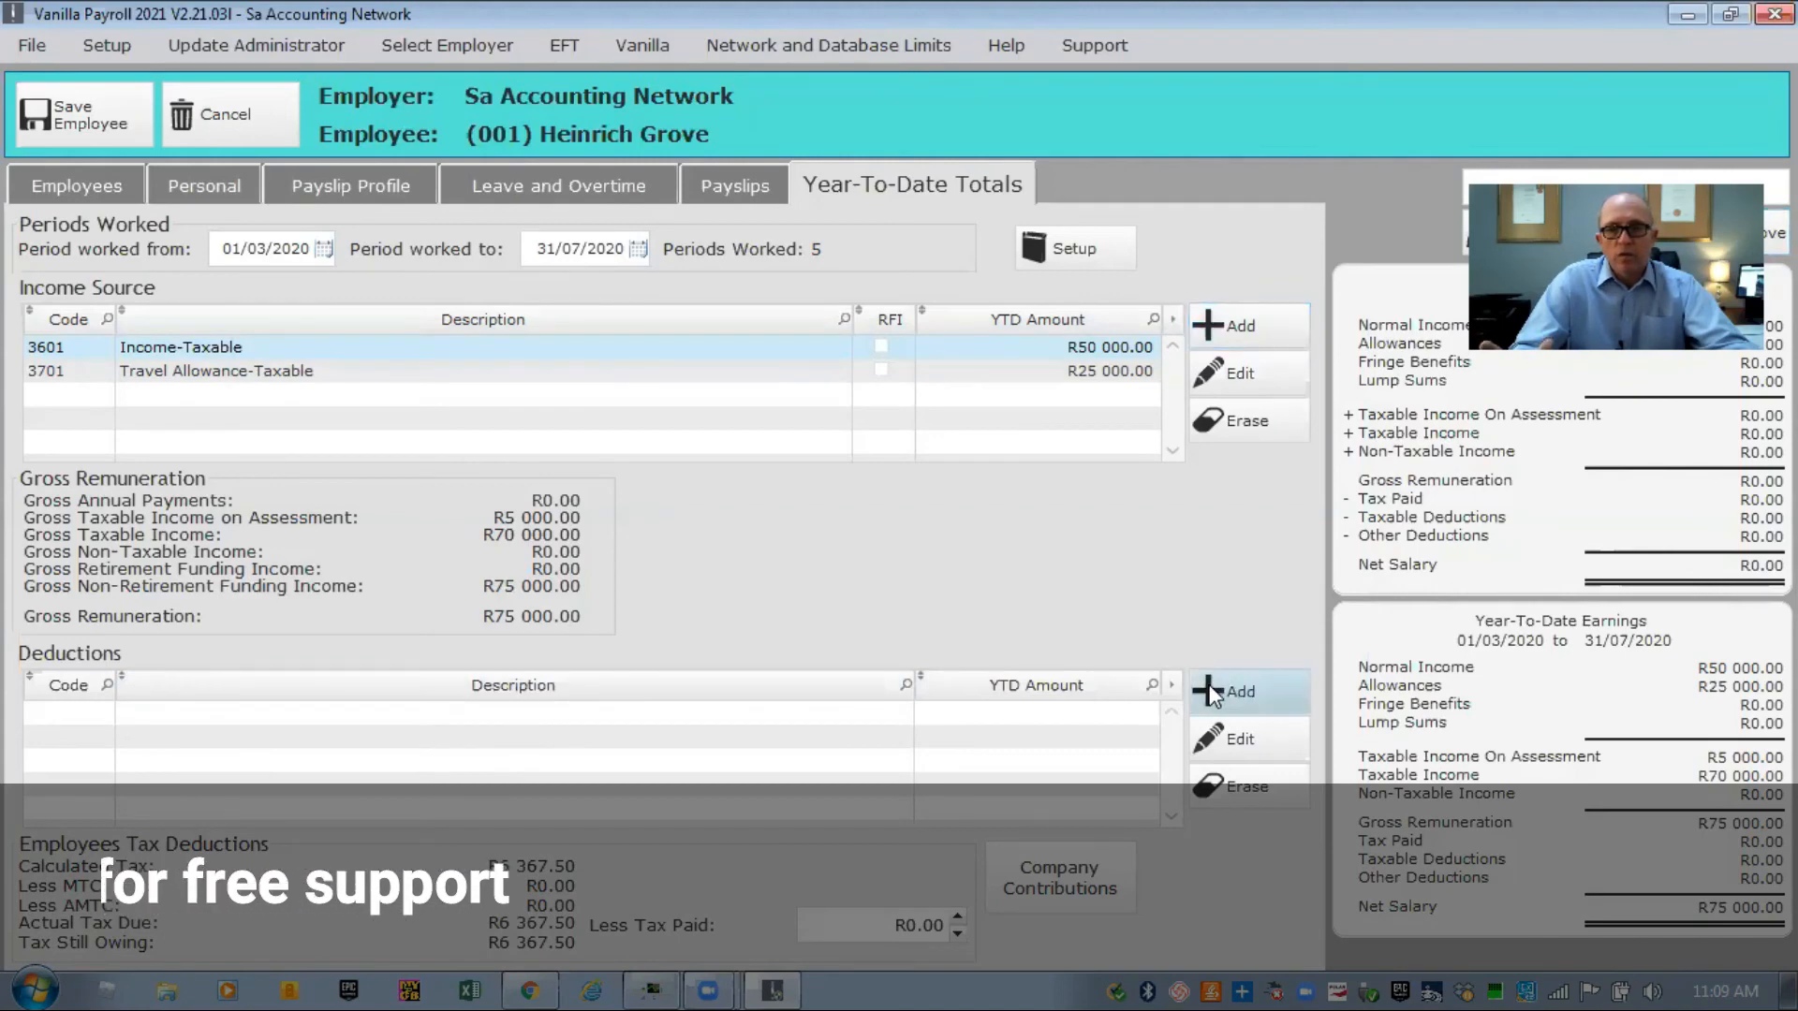
left_click(1215, 679)
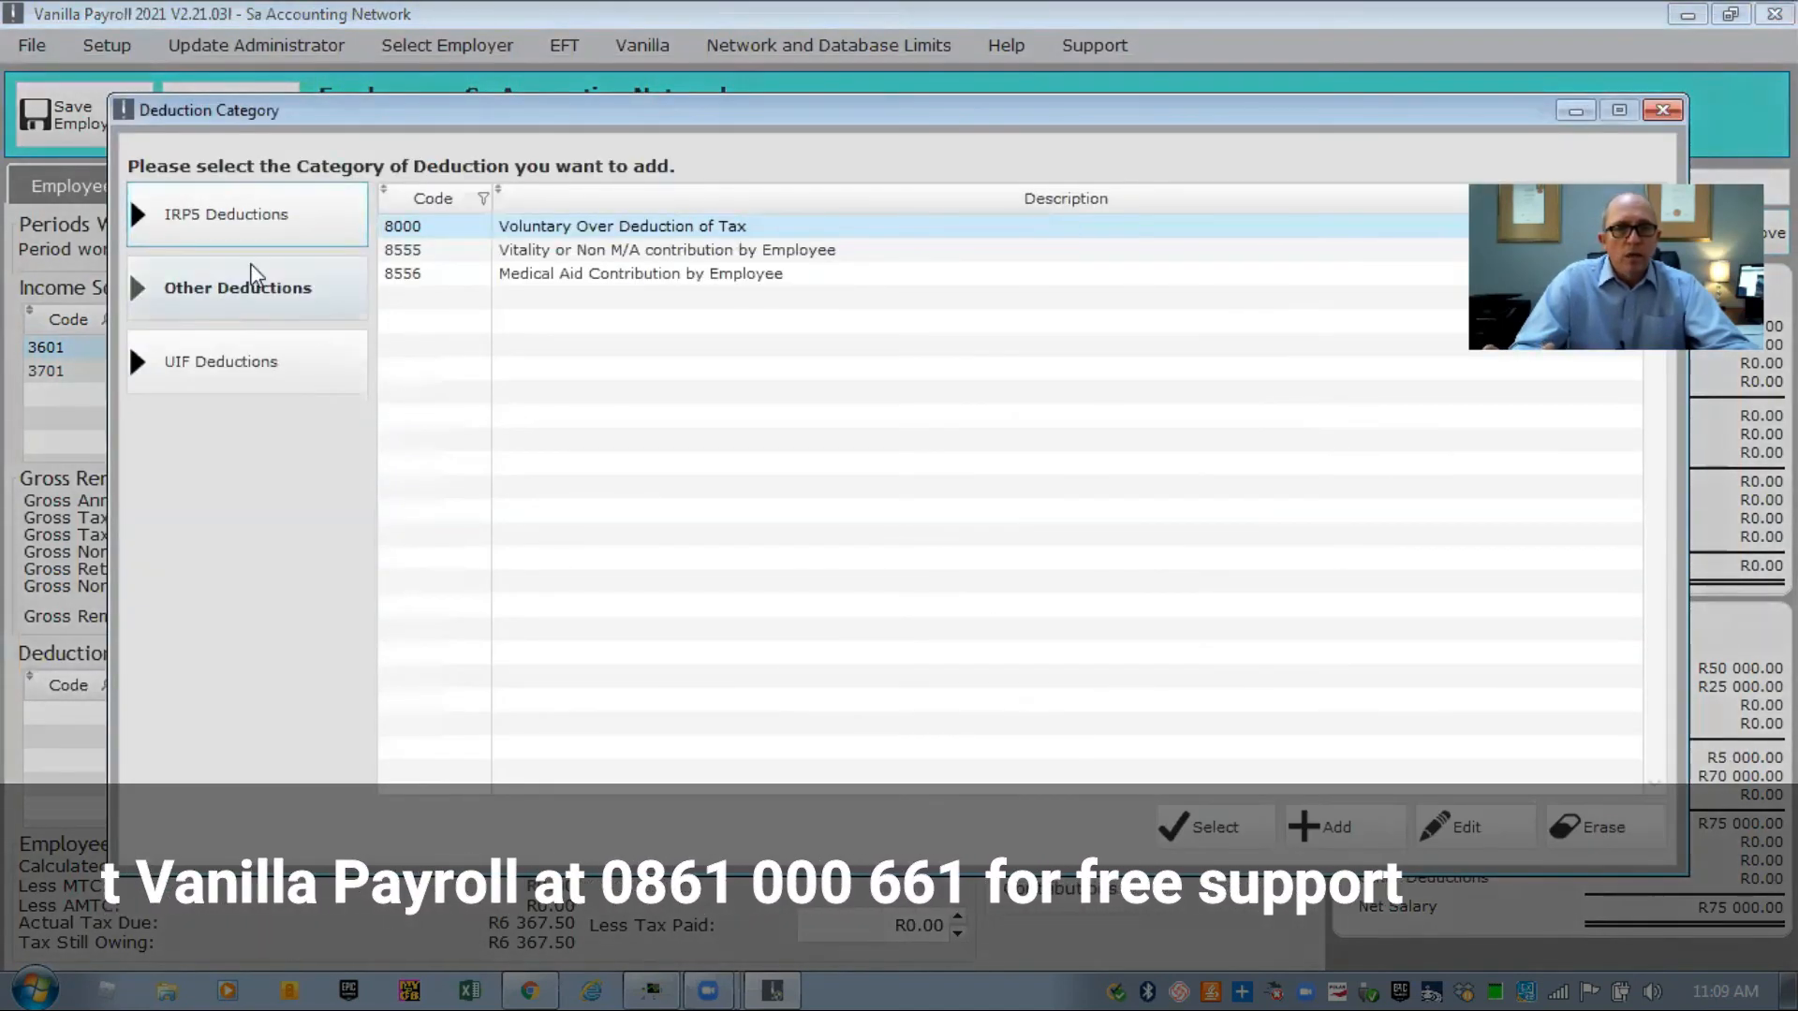
left_click(230, 218)
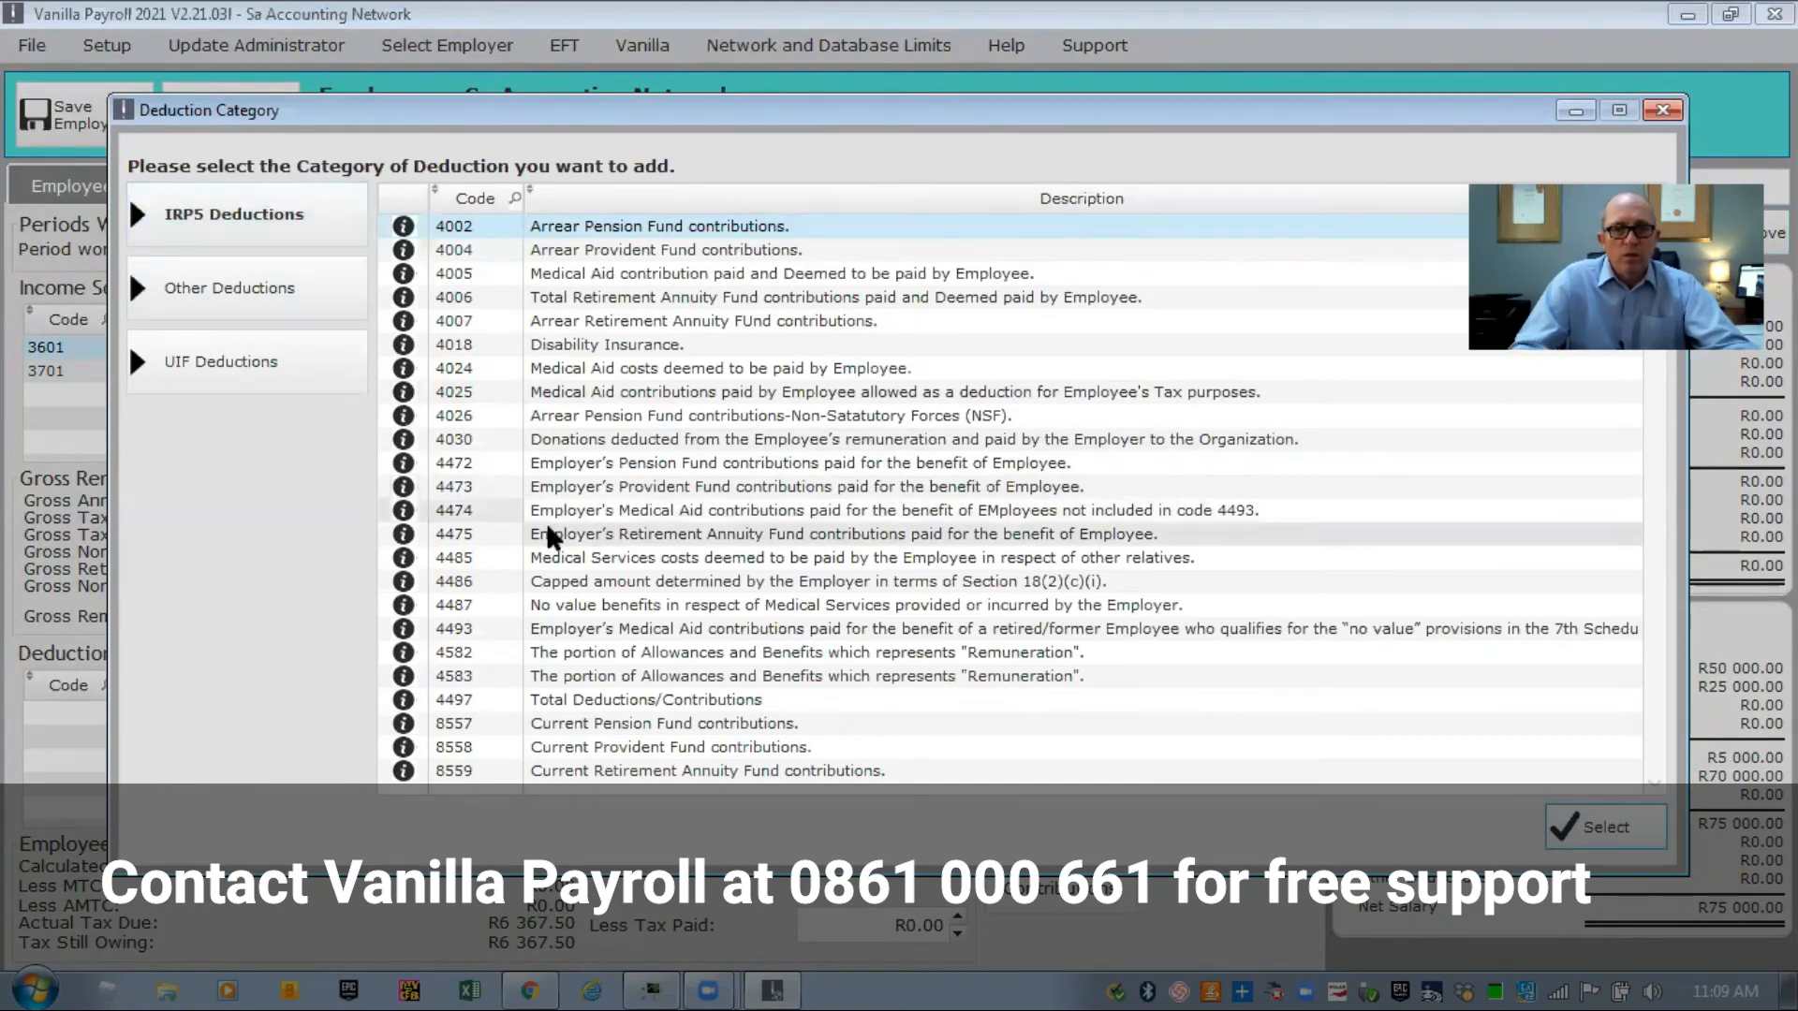
left_click(237, 370)
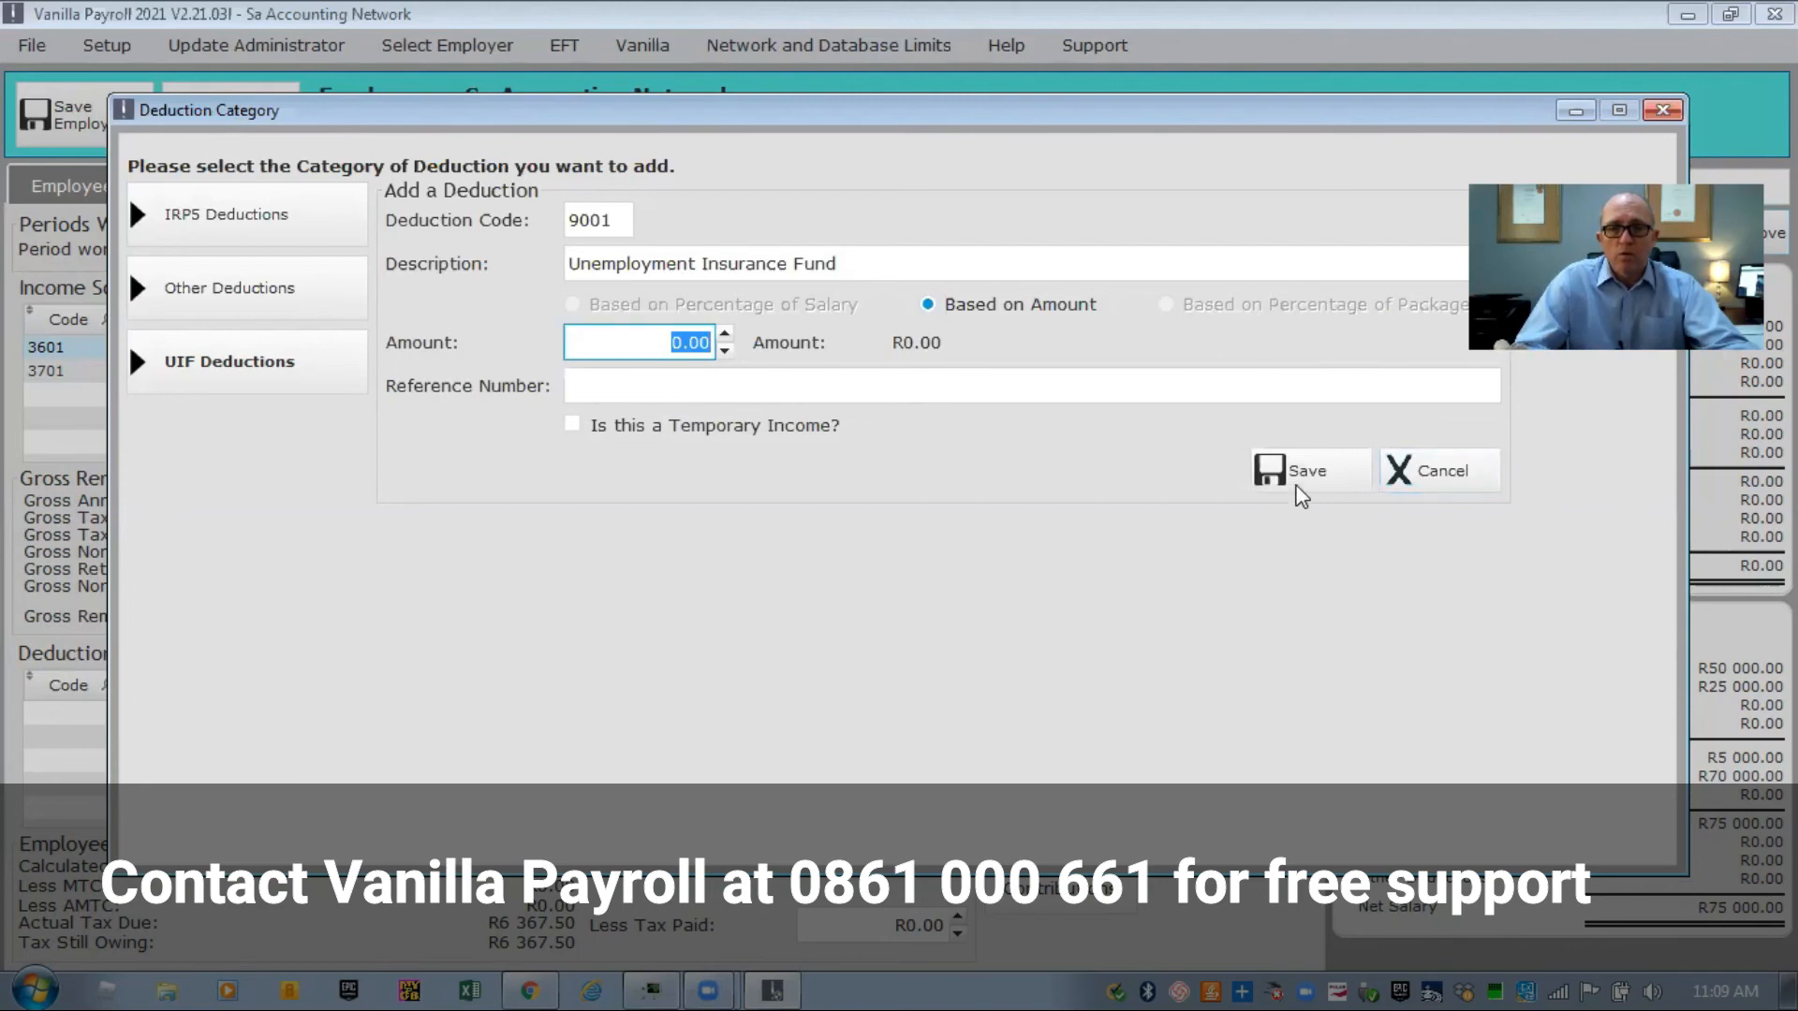
left_click(1414, 478)
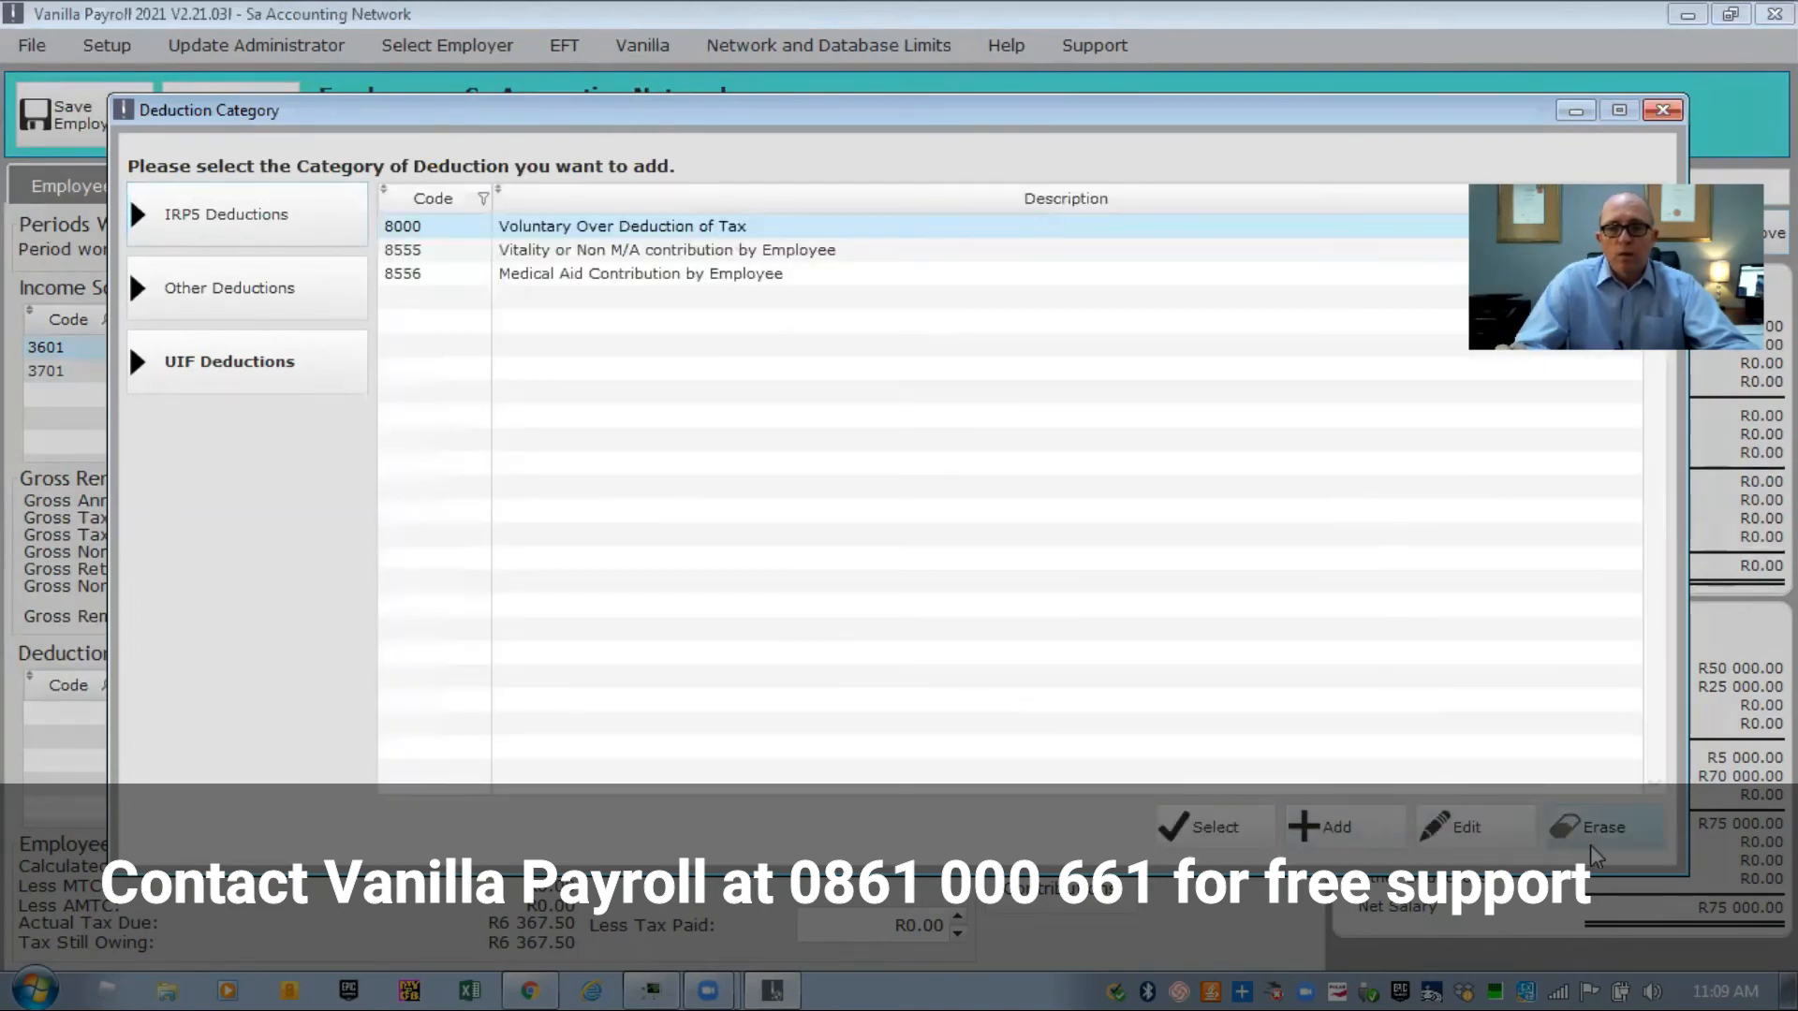
left_click(1663, 110)
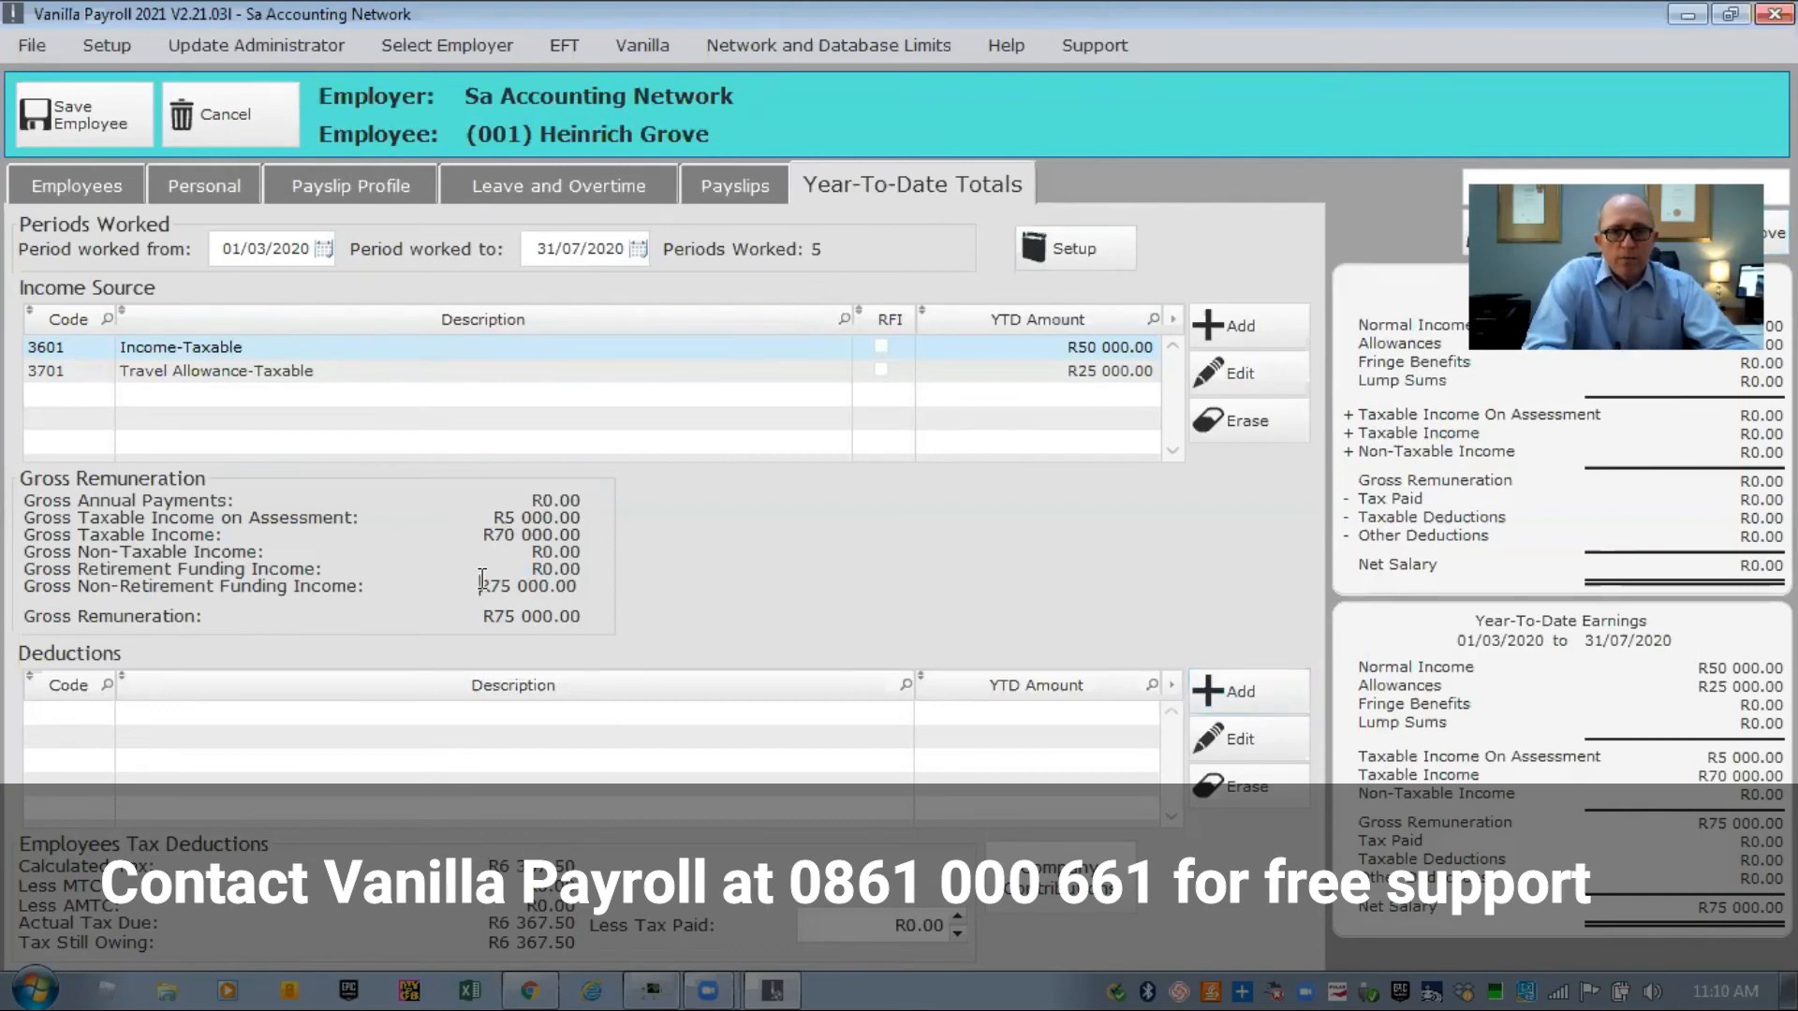
Check the R75 000.00 total and calculated tax, then try R6 000.00 as tax paid.
left_click_drag(552, 586, 578, 588)
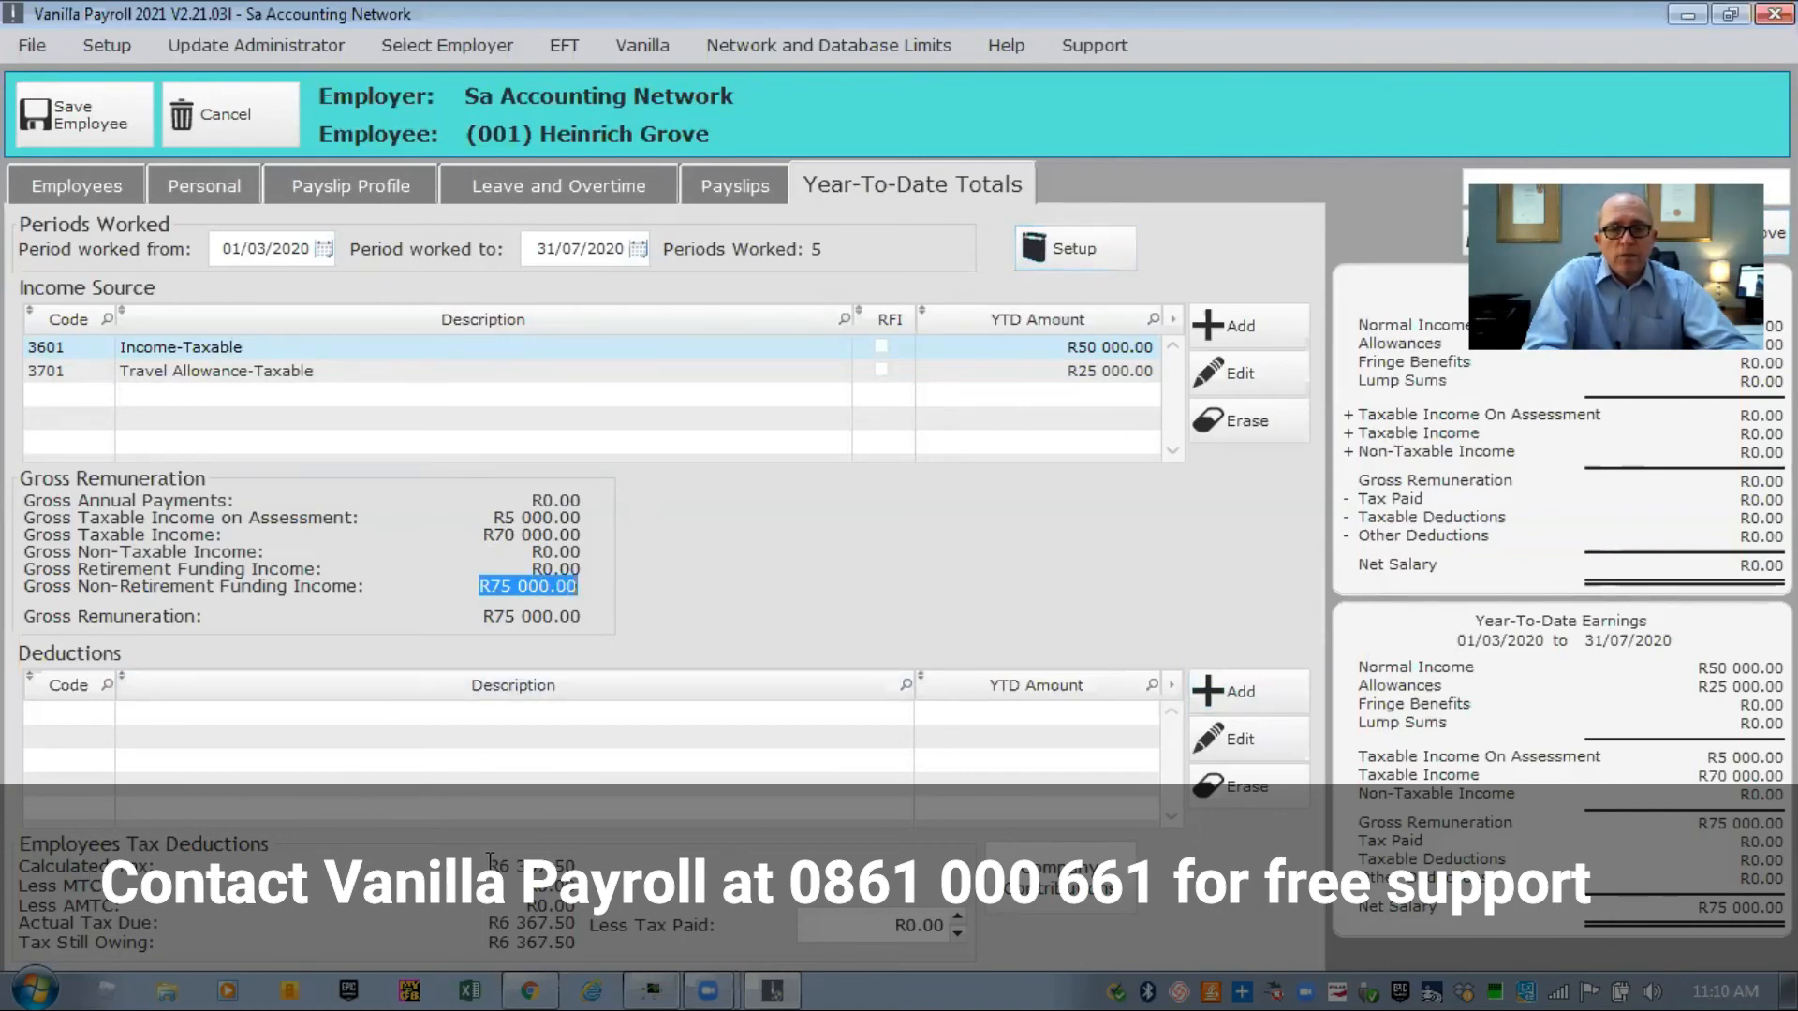
left_click_drag(487, 863, 513, 864)
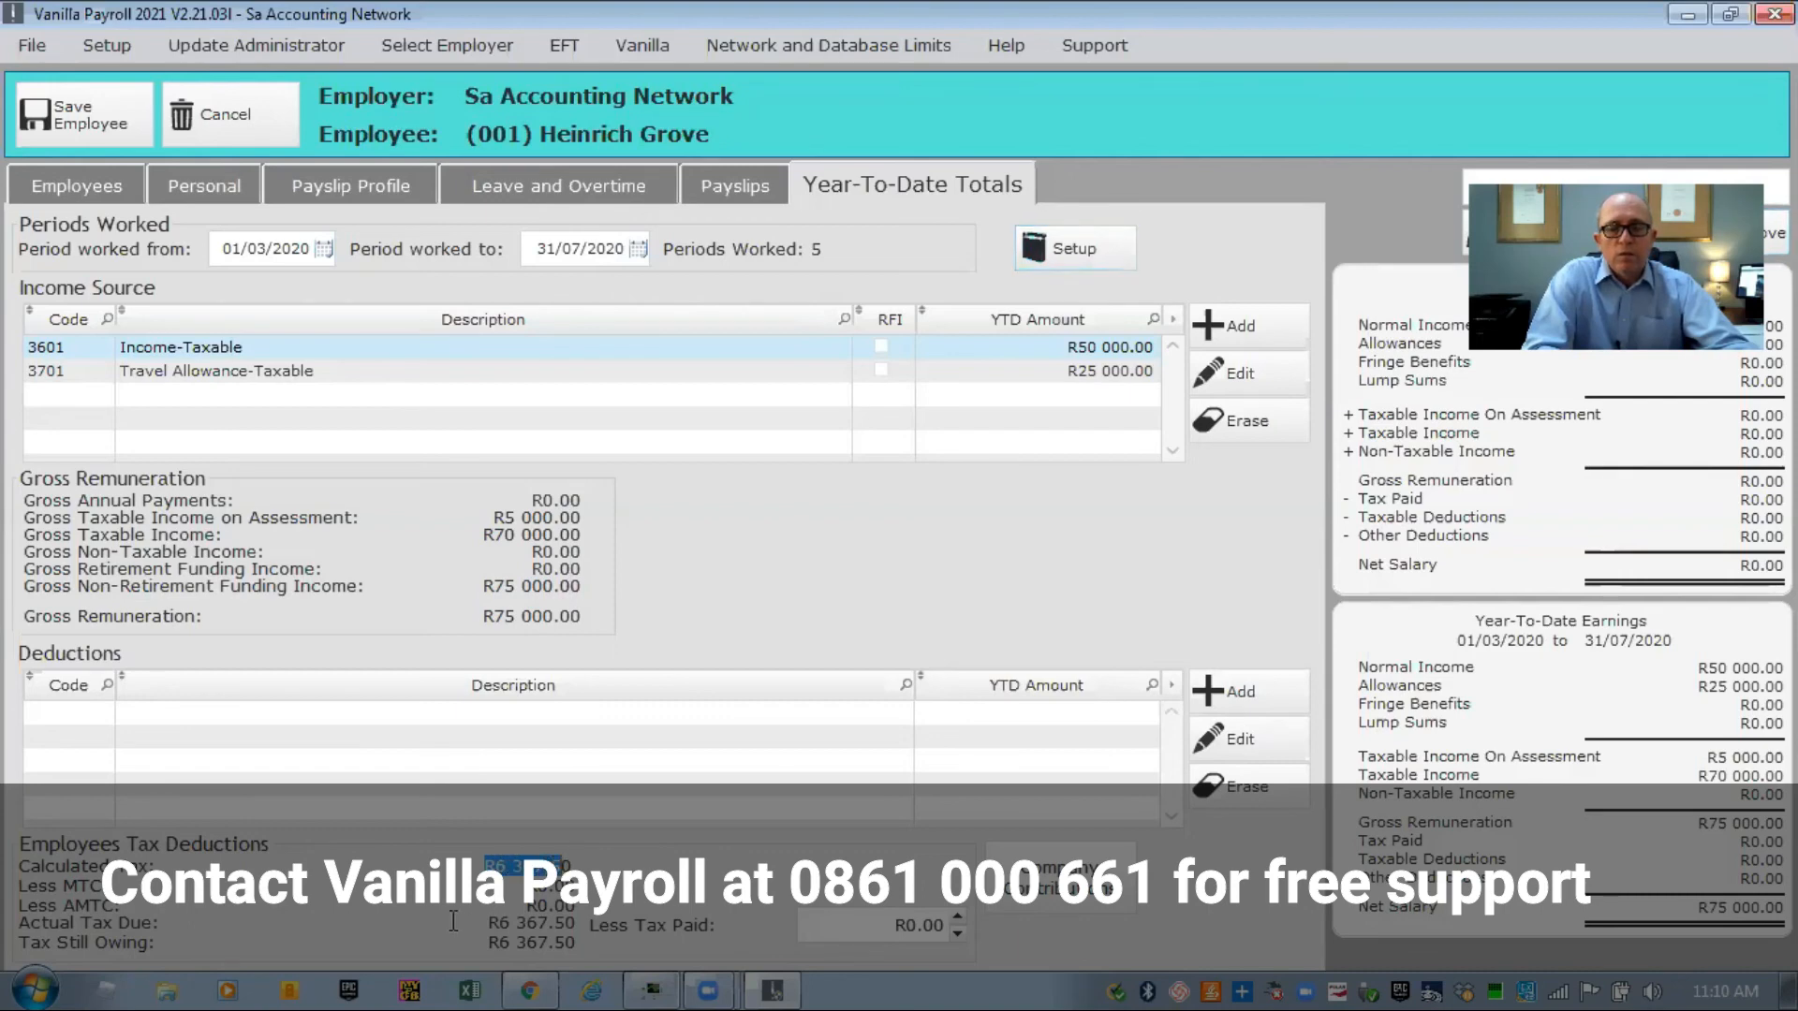
left_click(413, 901)
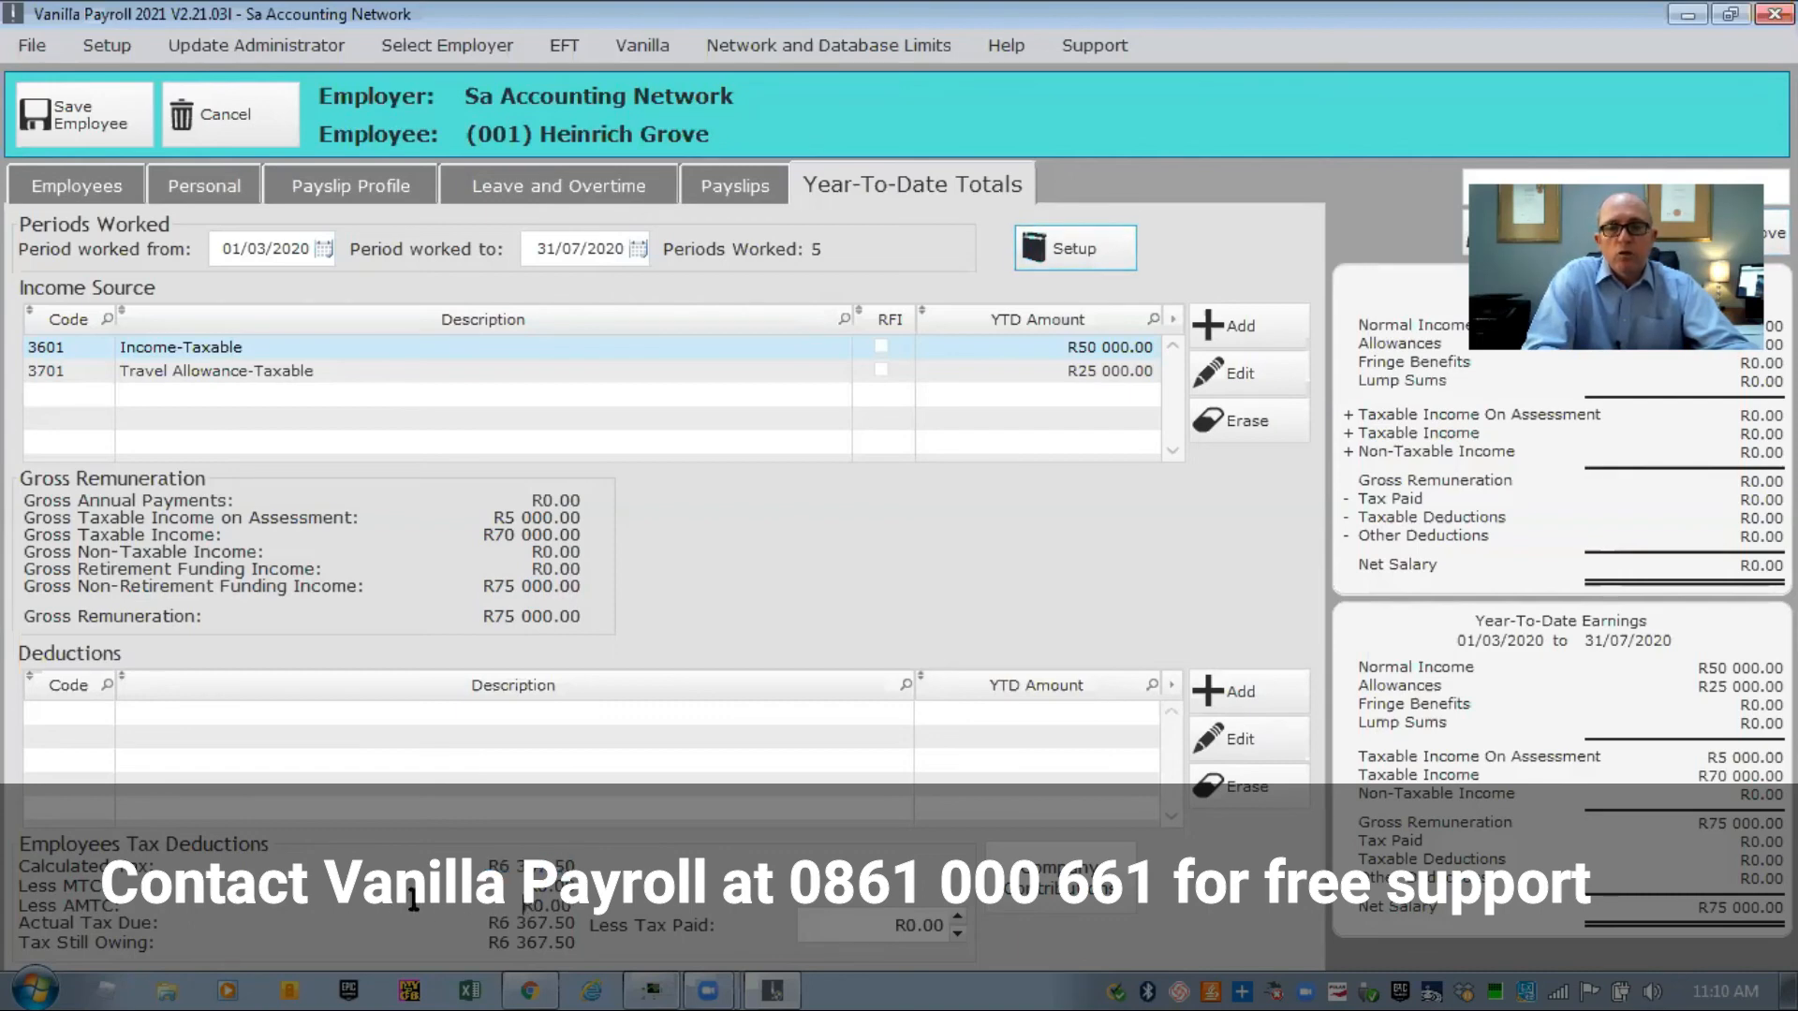
left_click(873, 924)
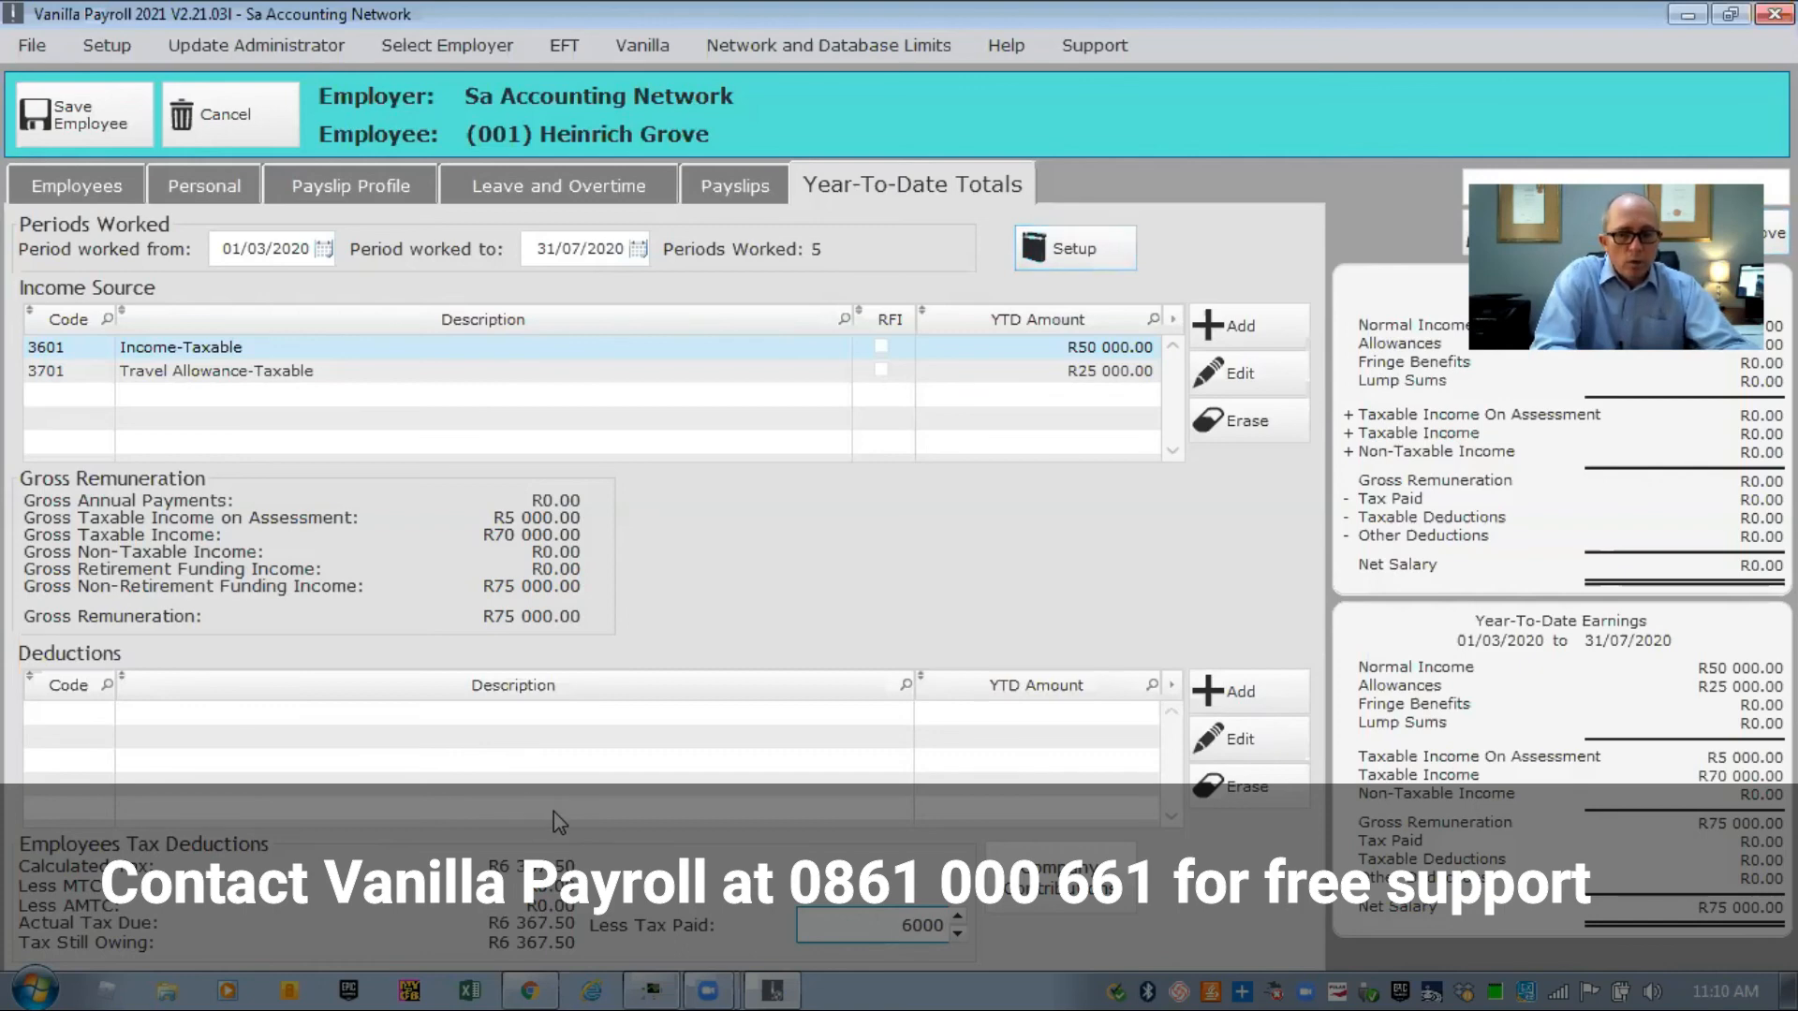
key("Return")
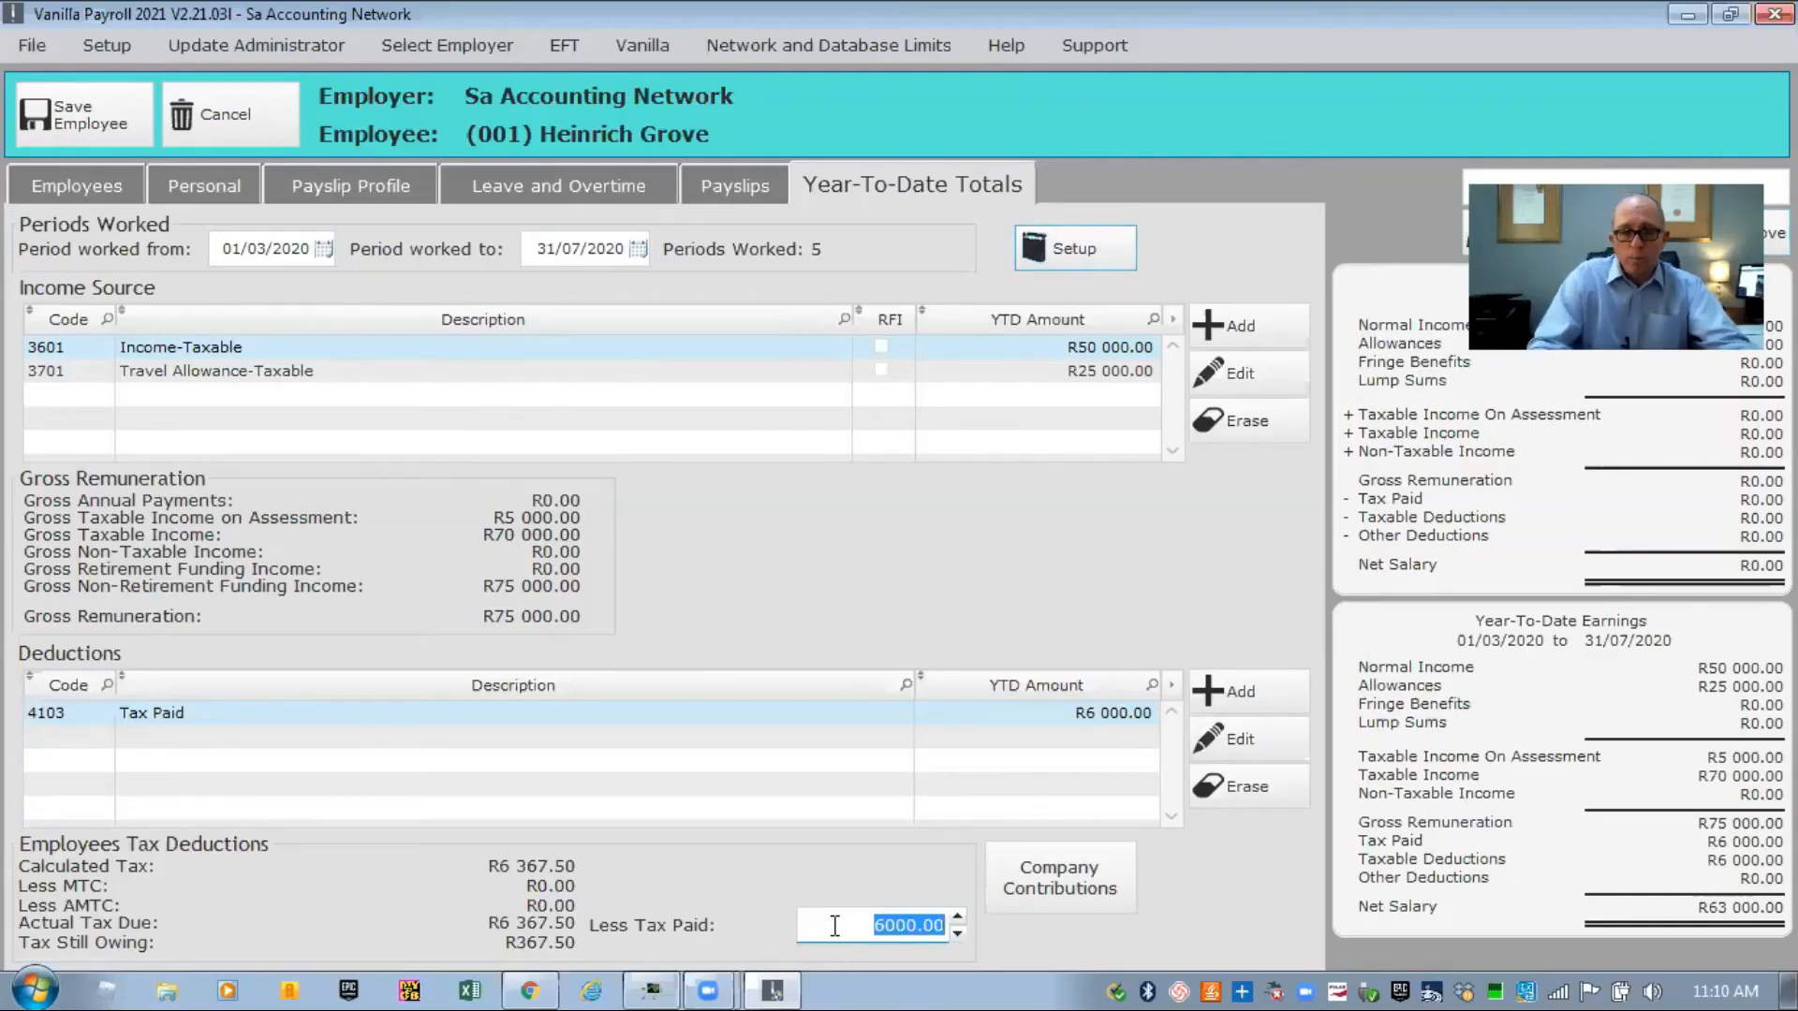
type("6 367.50")
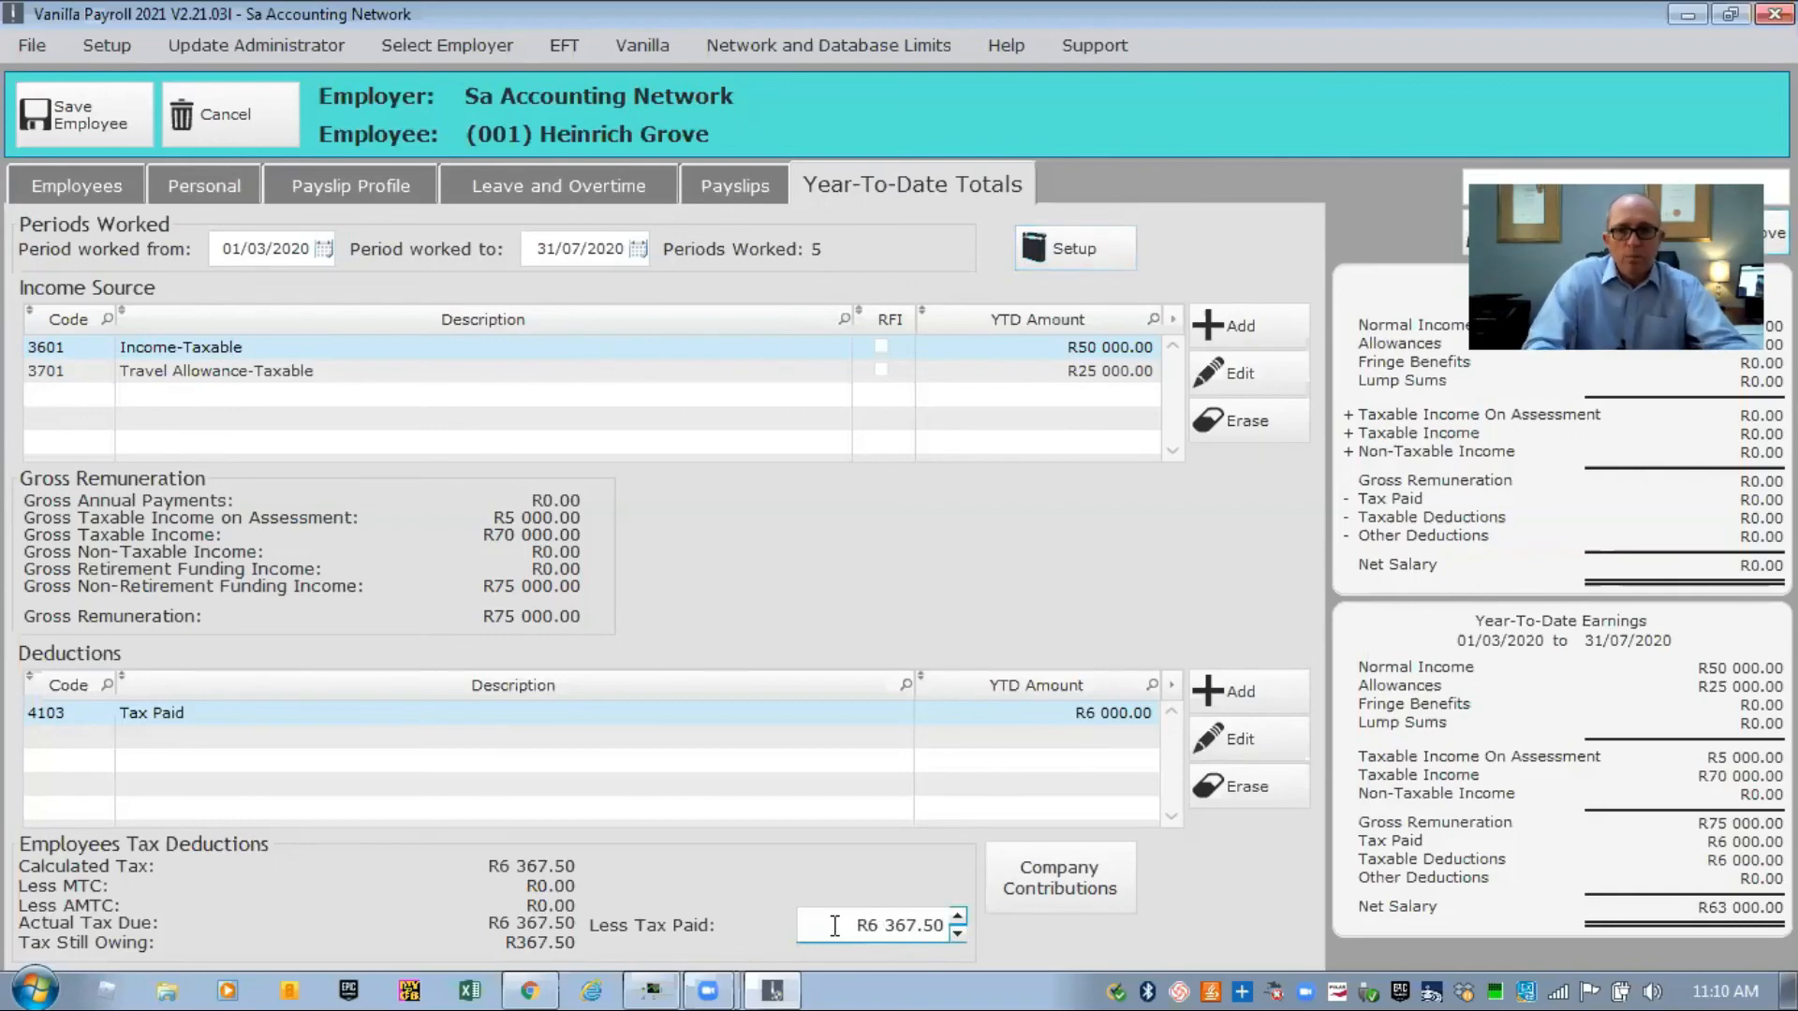
key("Tab")
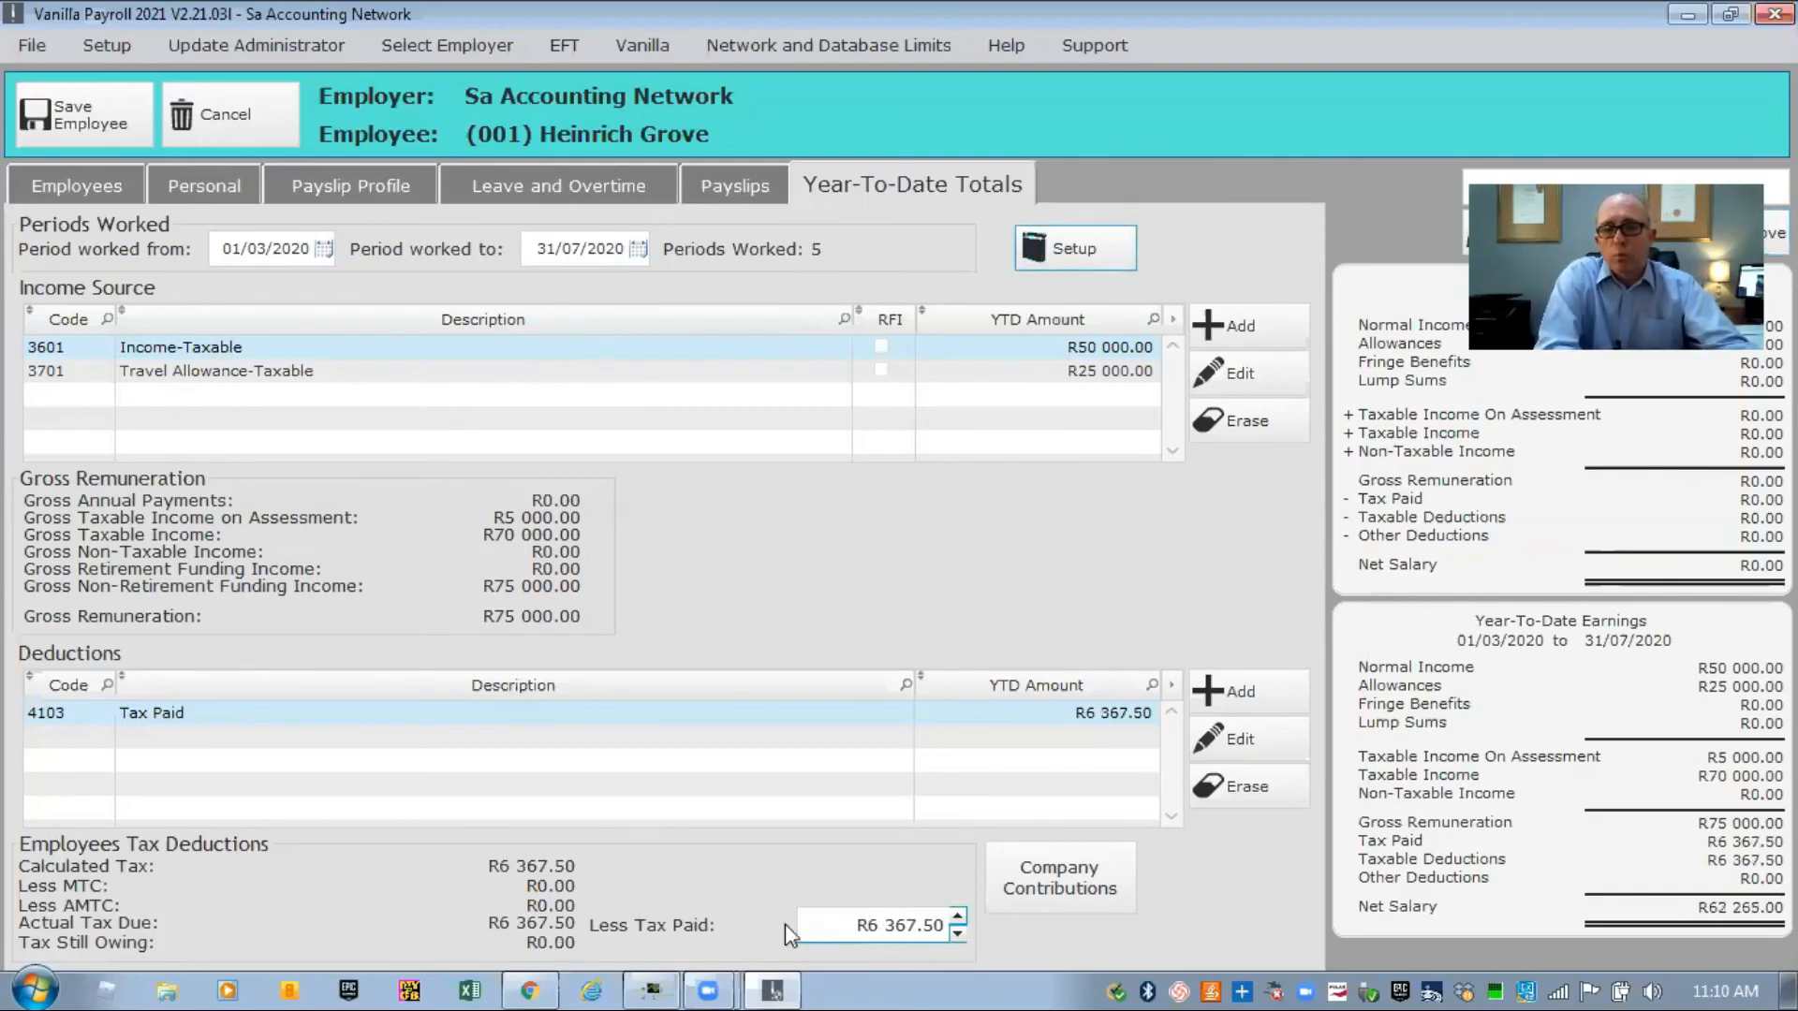
Set Less Tax Paid to R6 367.50 so nothing is owing, then save the employee.
left_click(837, 920)
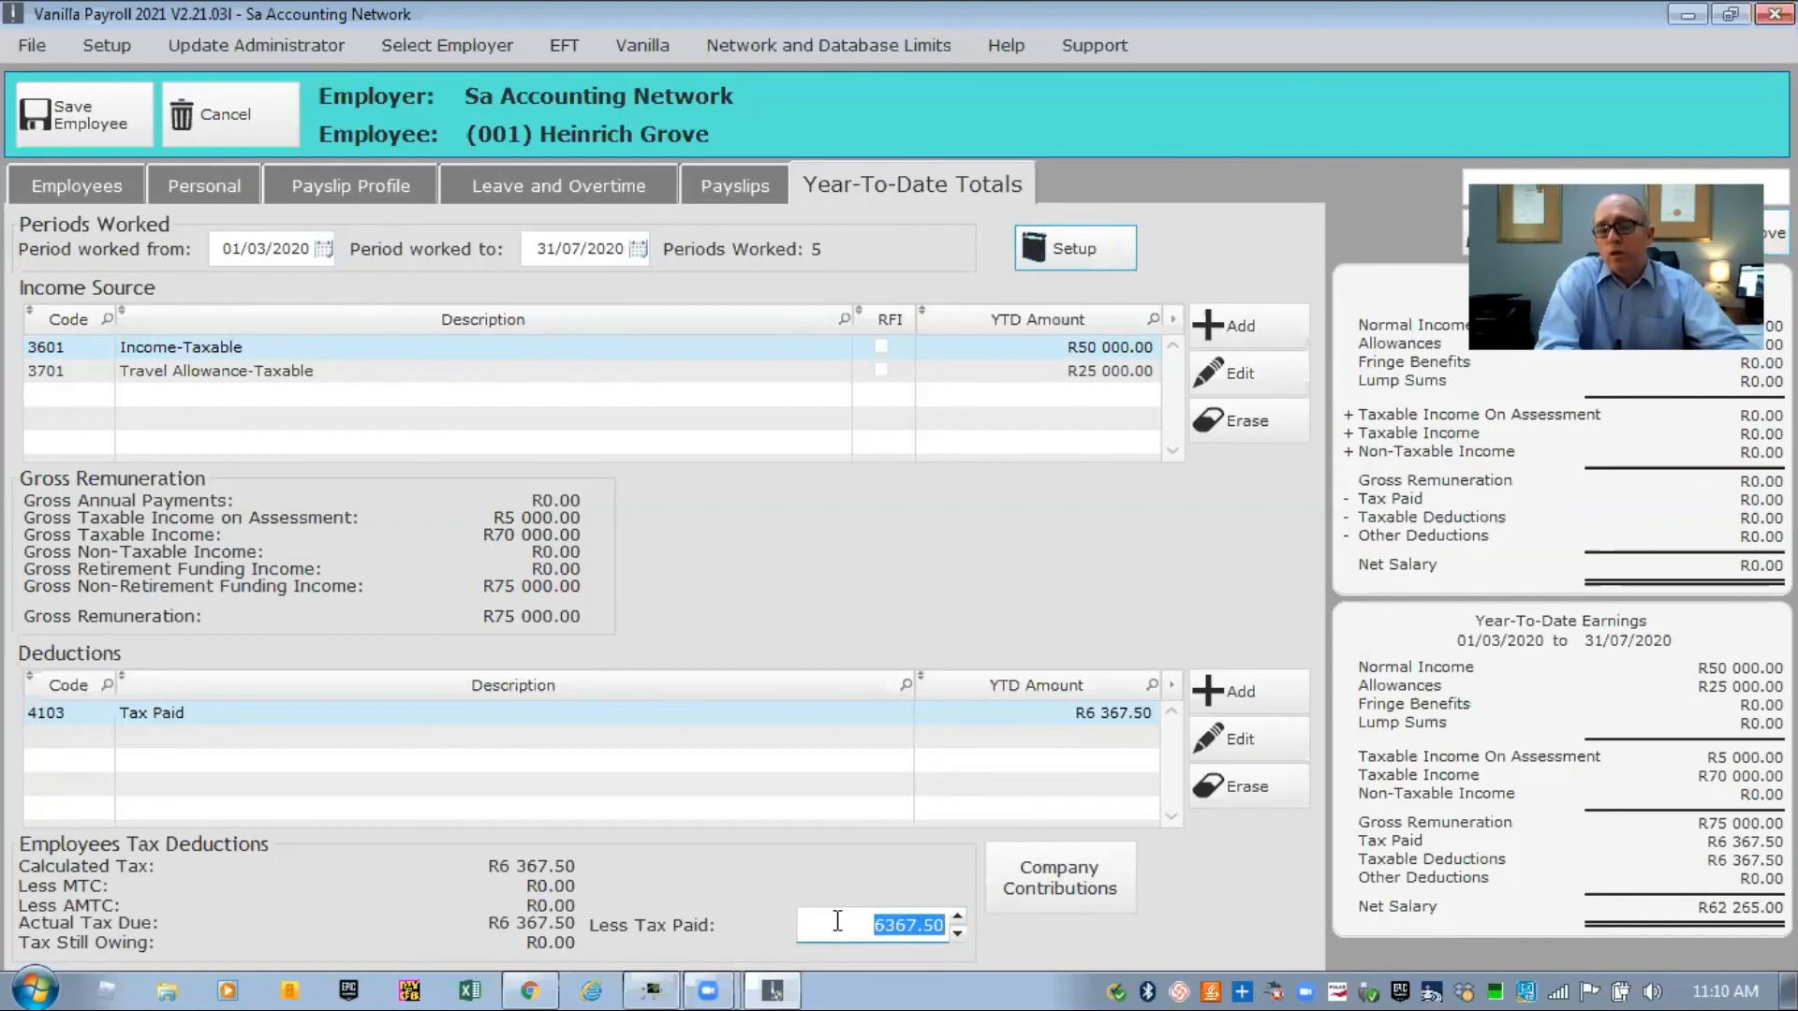
type("7 0")
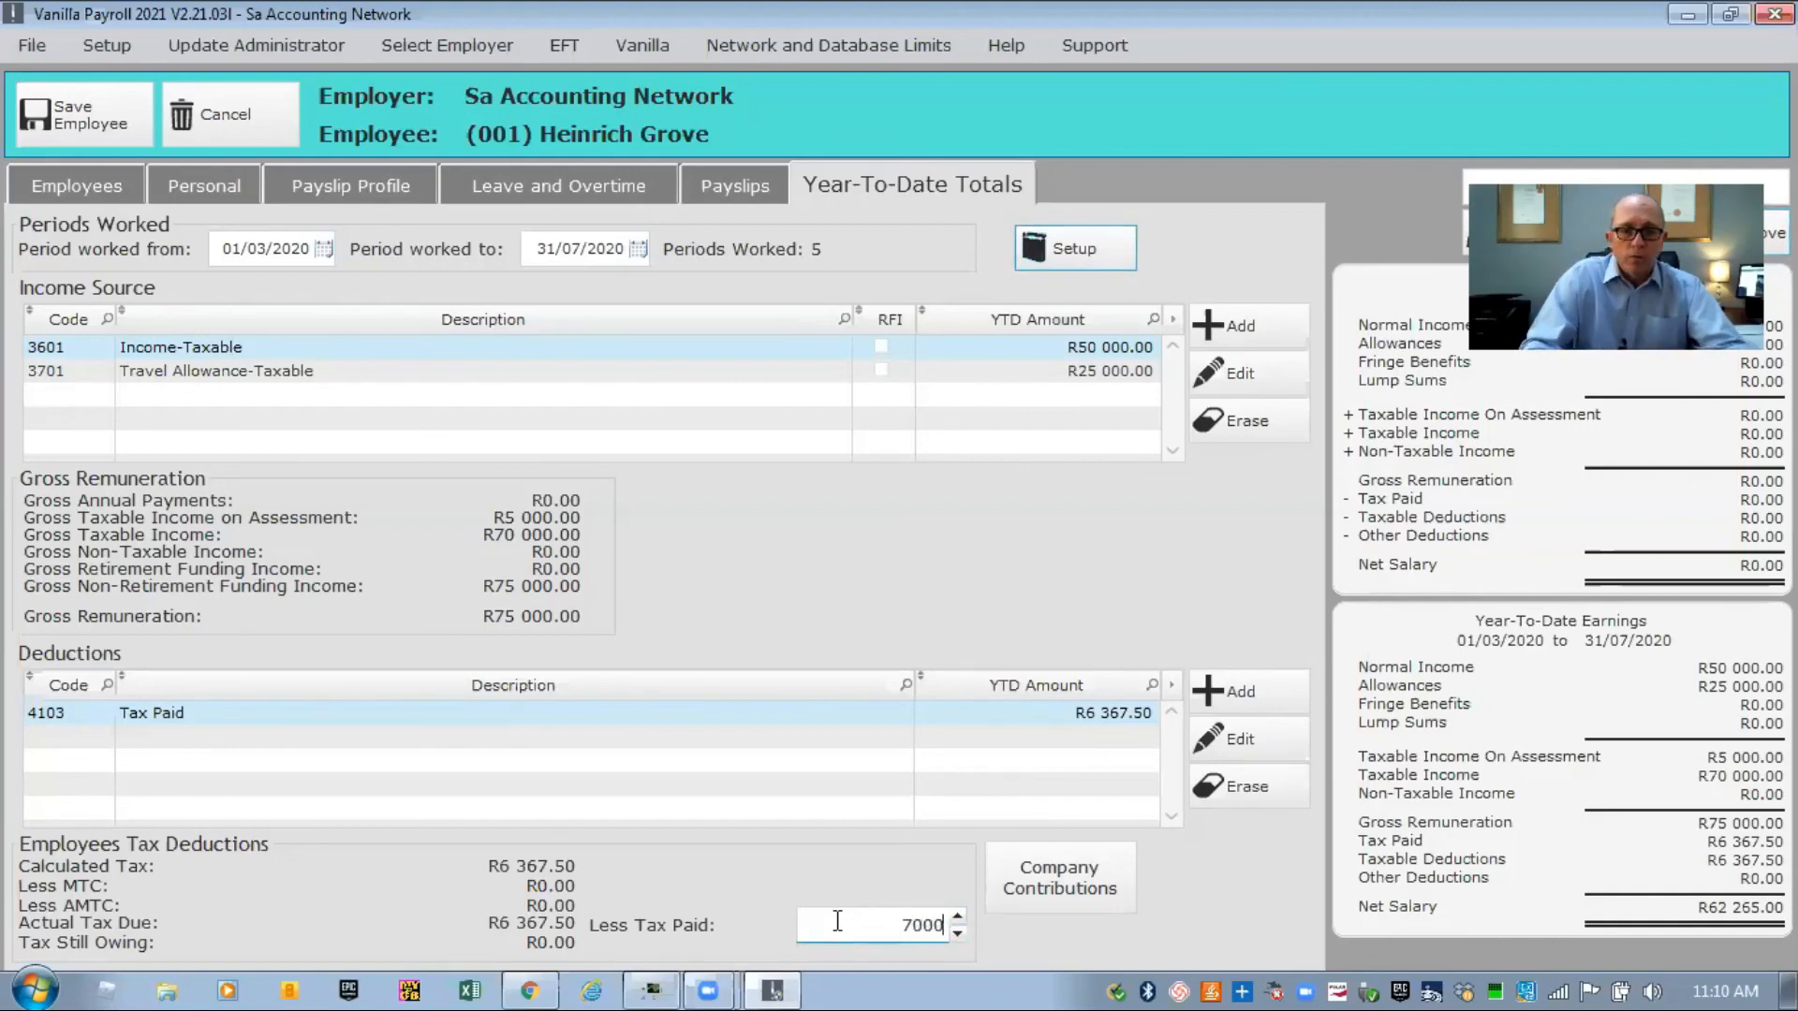
type("00")
key("Tab")
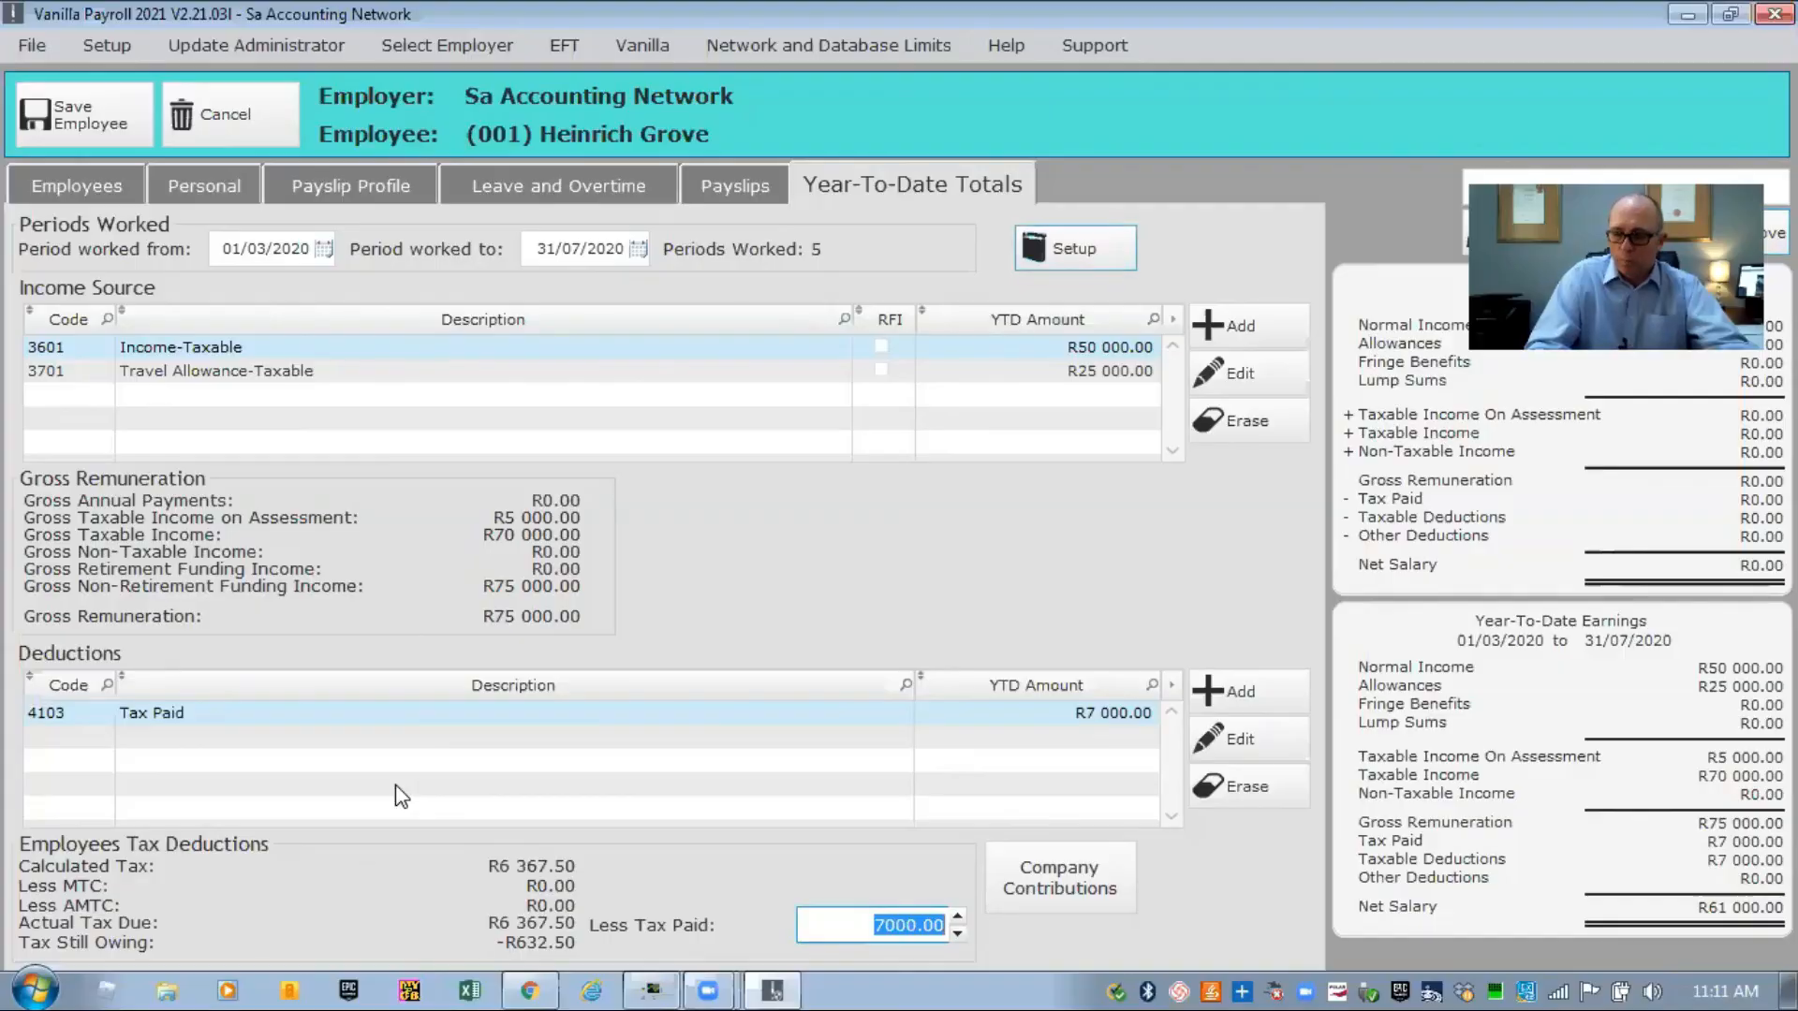
type("6367.50")
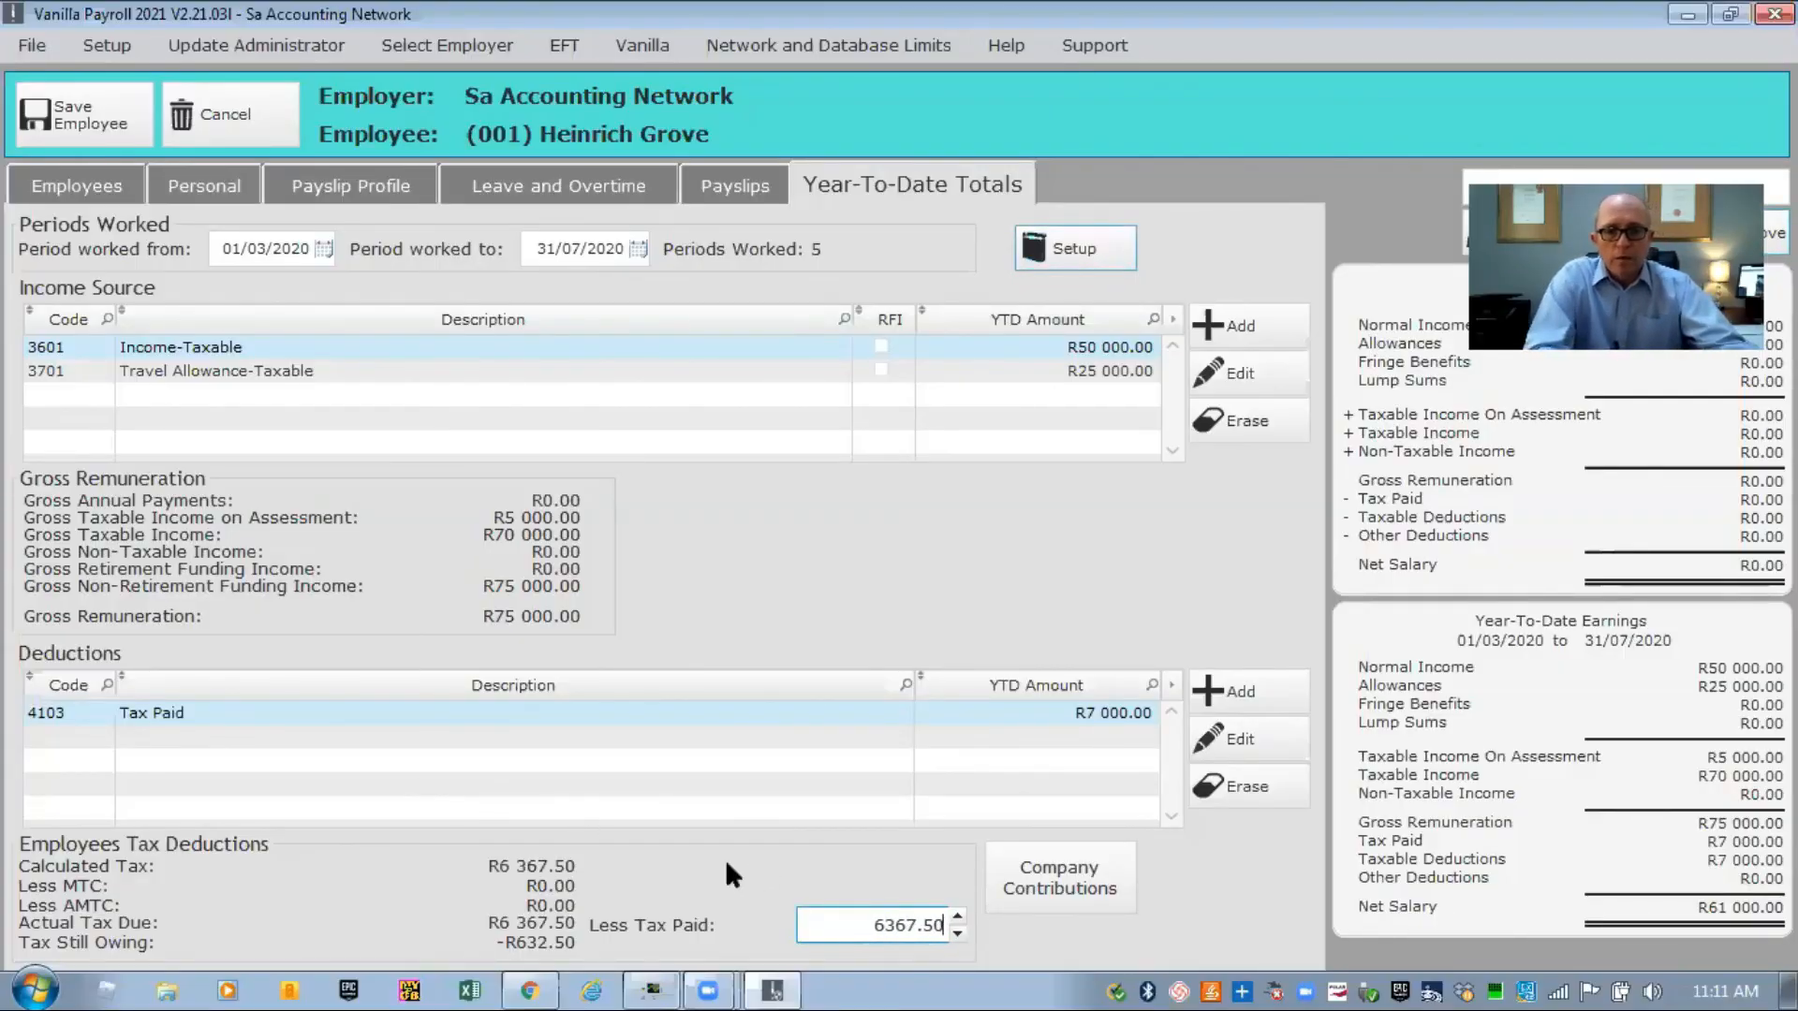
key("Tab")
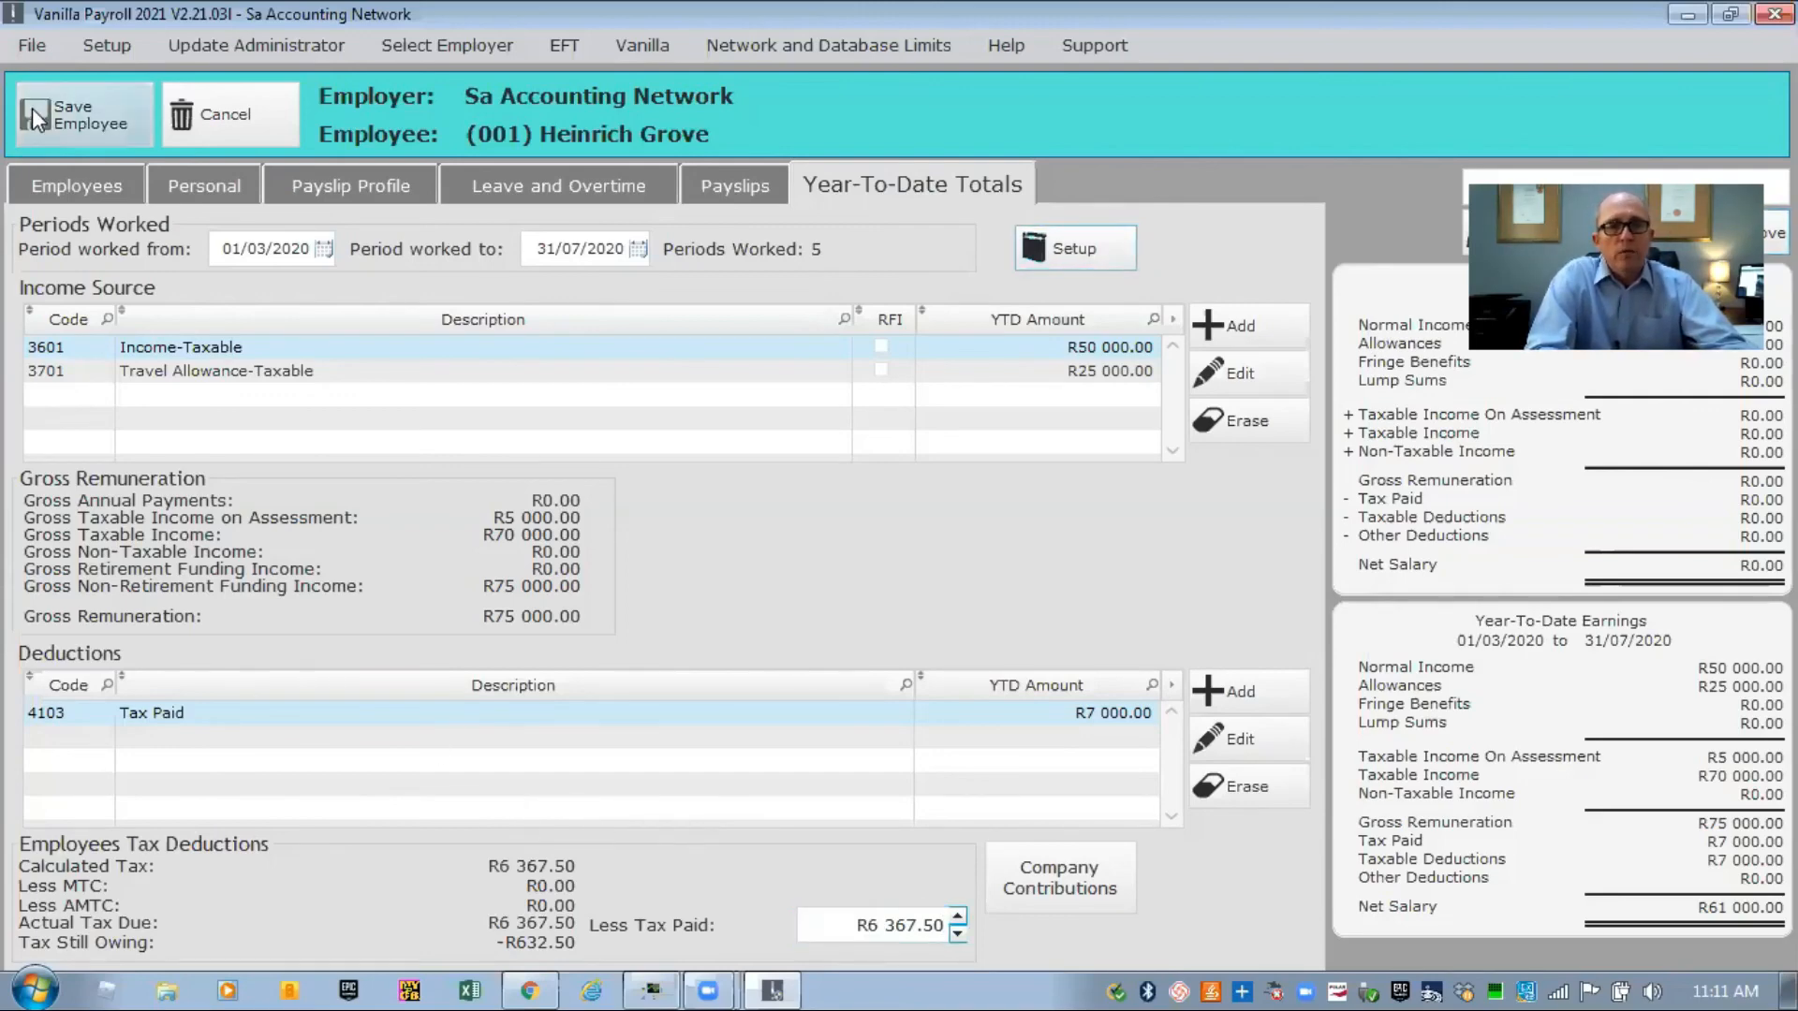
left_click(70, 119)
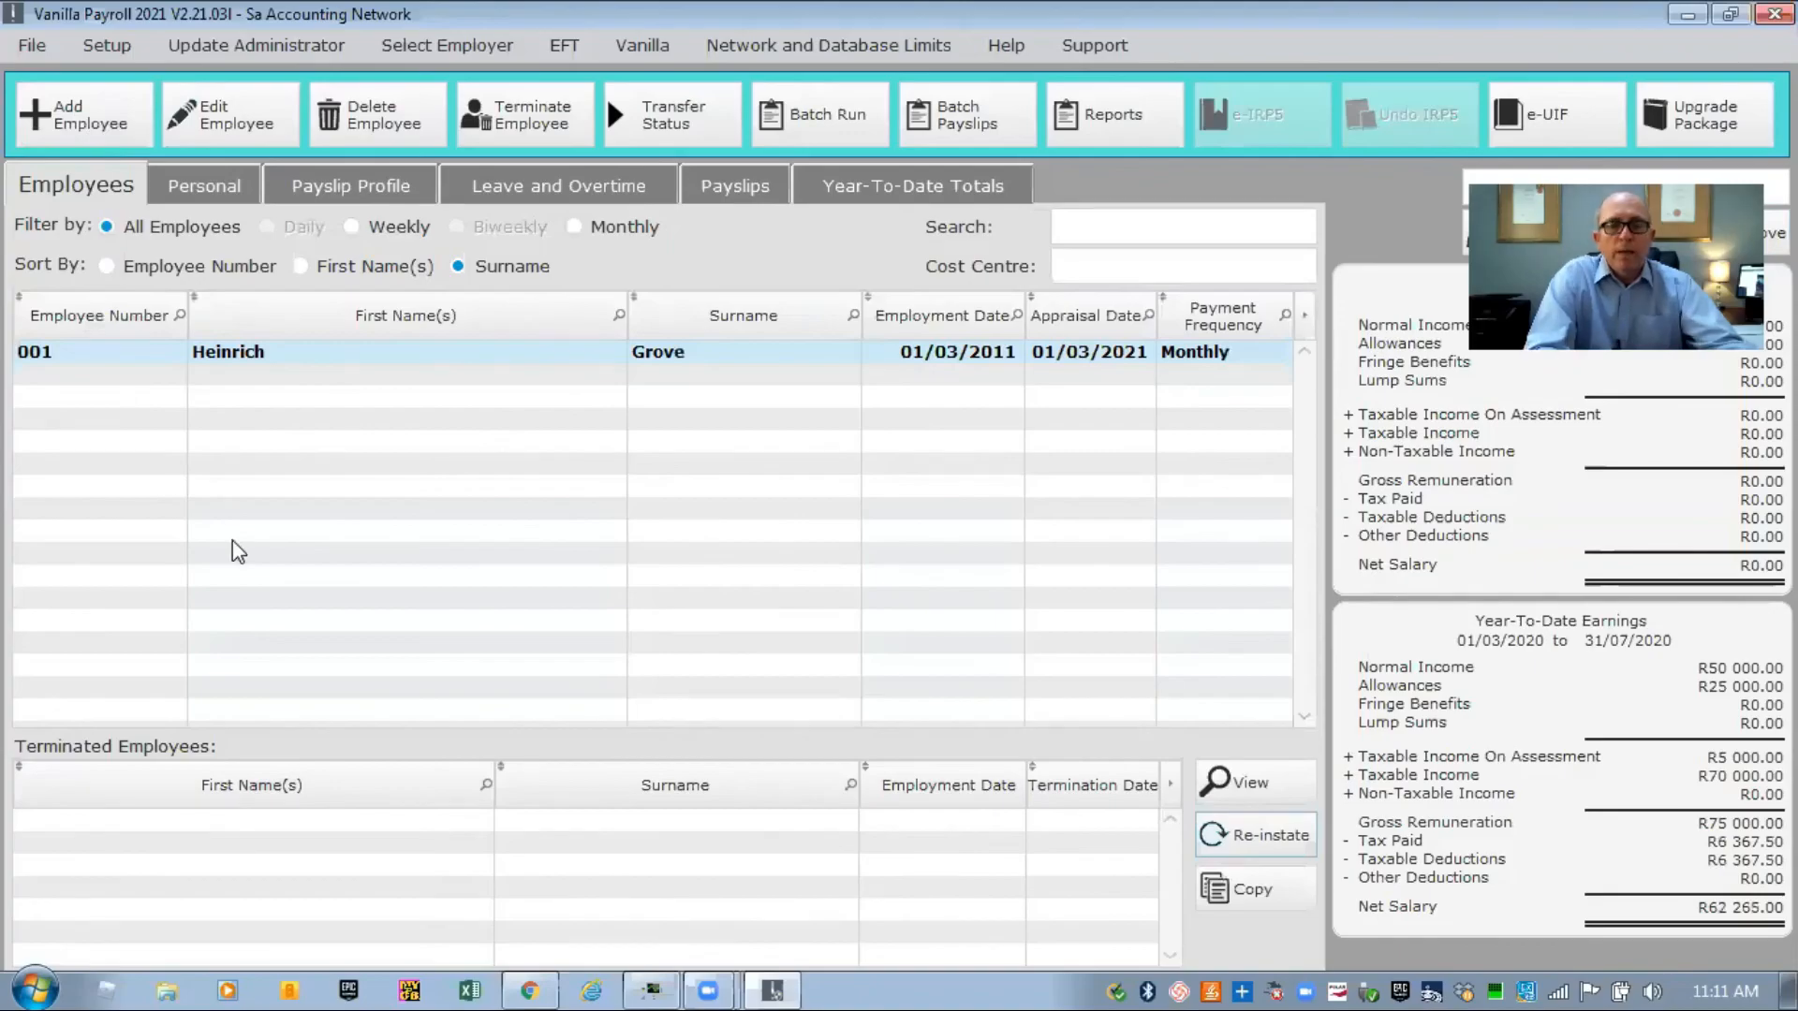